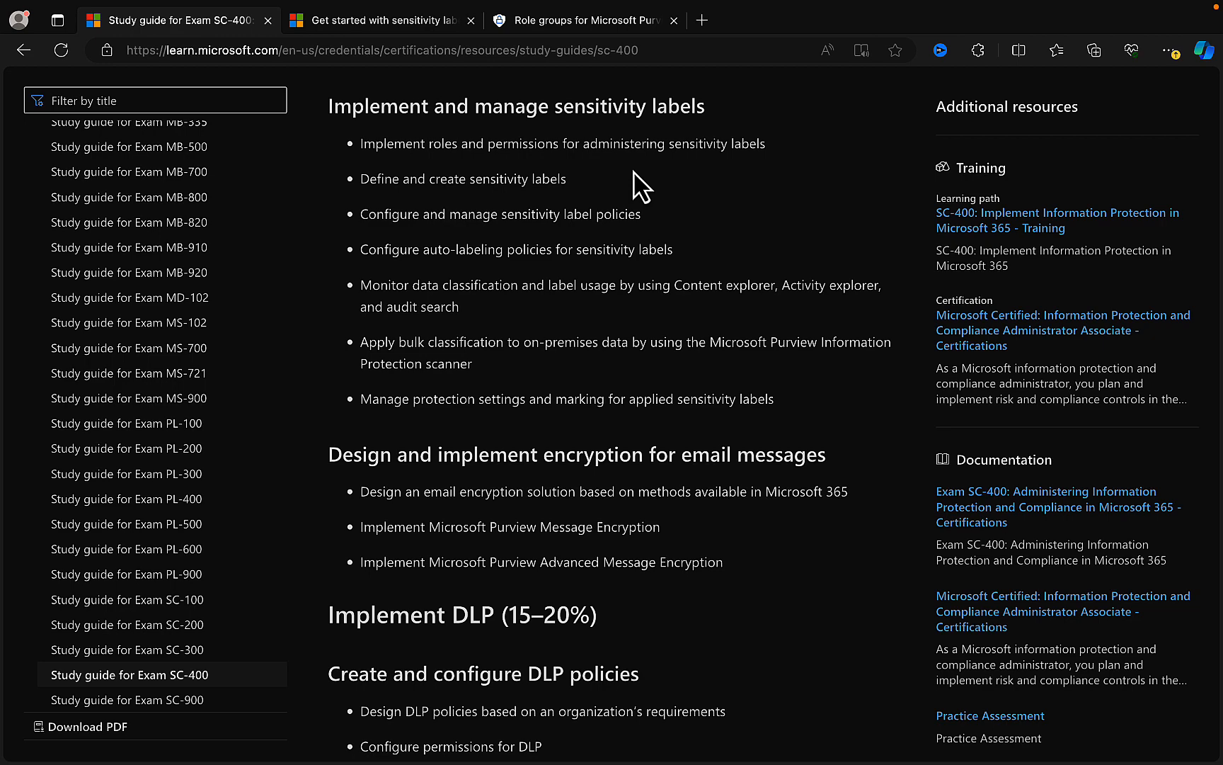
# - Review the permissions required to manage sensitivity labels, and open the details of the Information Protection role group
pyautogui.click(367, 29)
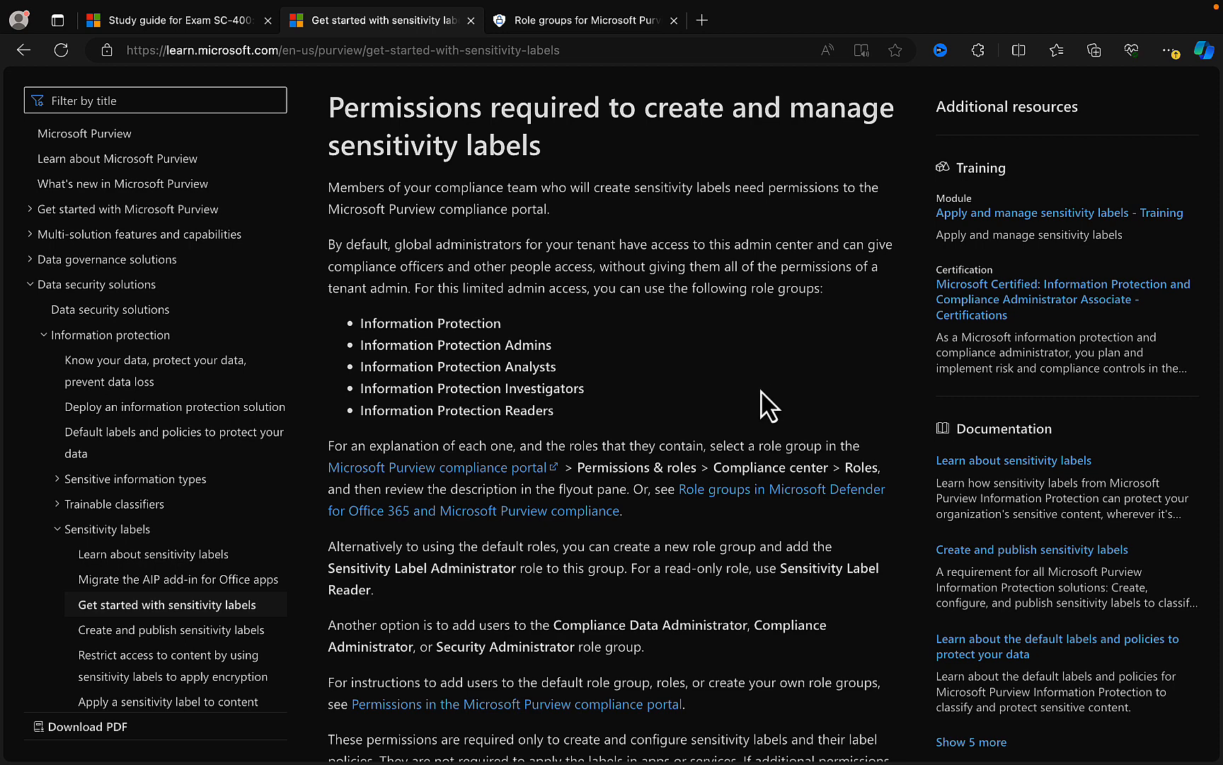
pyautogui.click(566, 21)
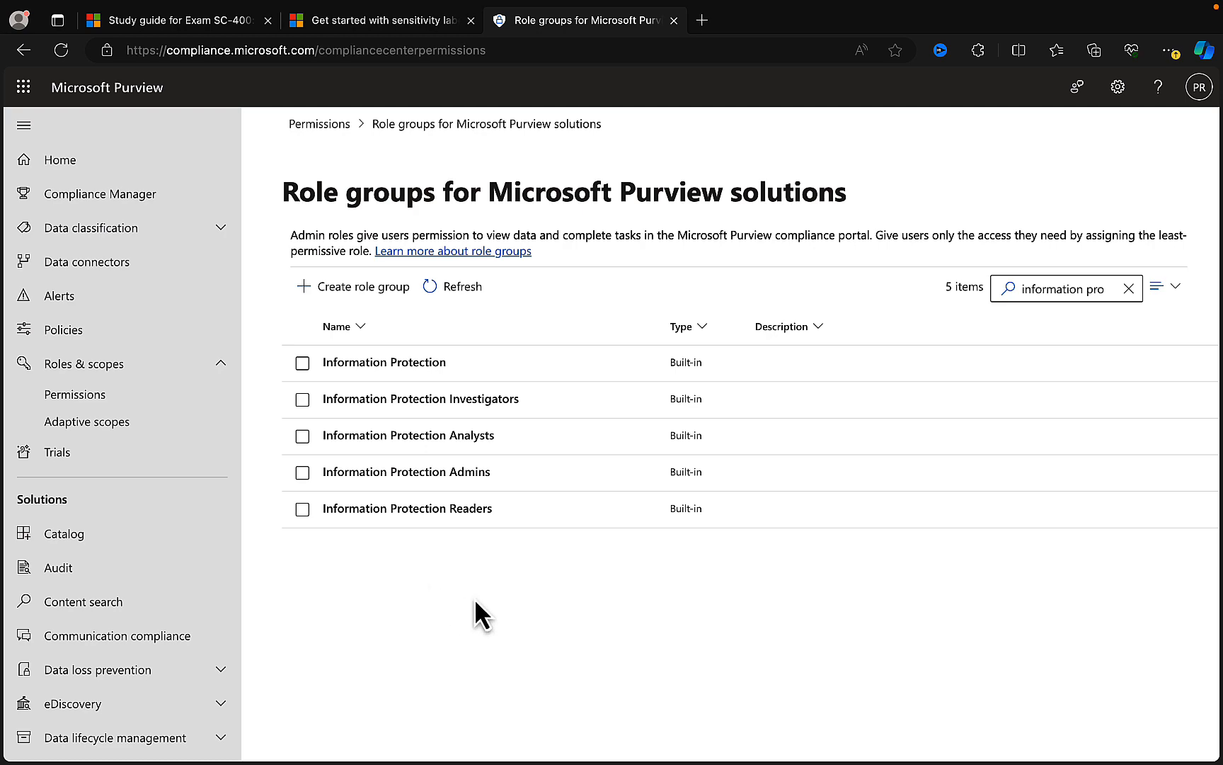
pyautogui.click(347, 363)
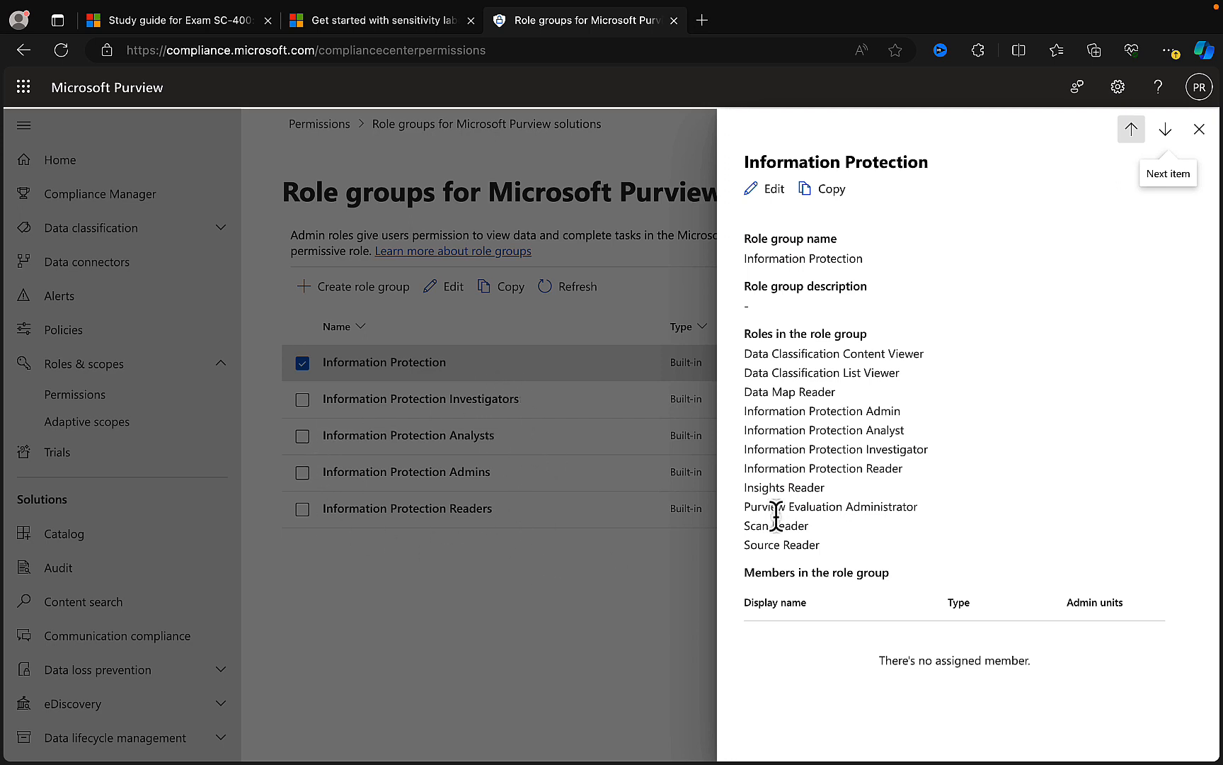
# - Add the first listed user as a member of the Information Protection role group and save the change
pyautogui.click(769, 204)
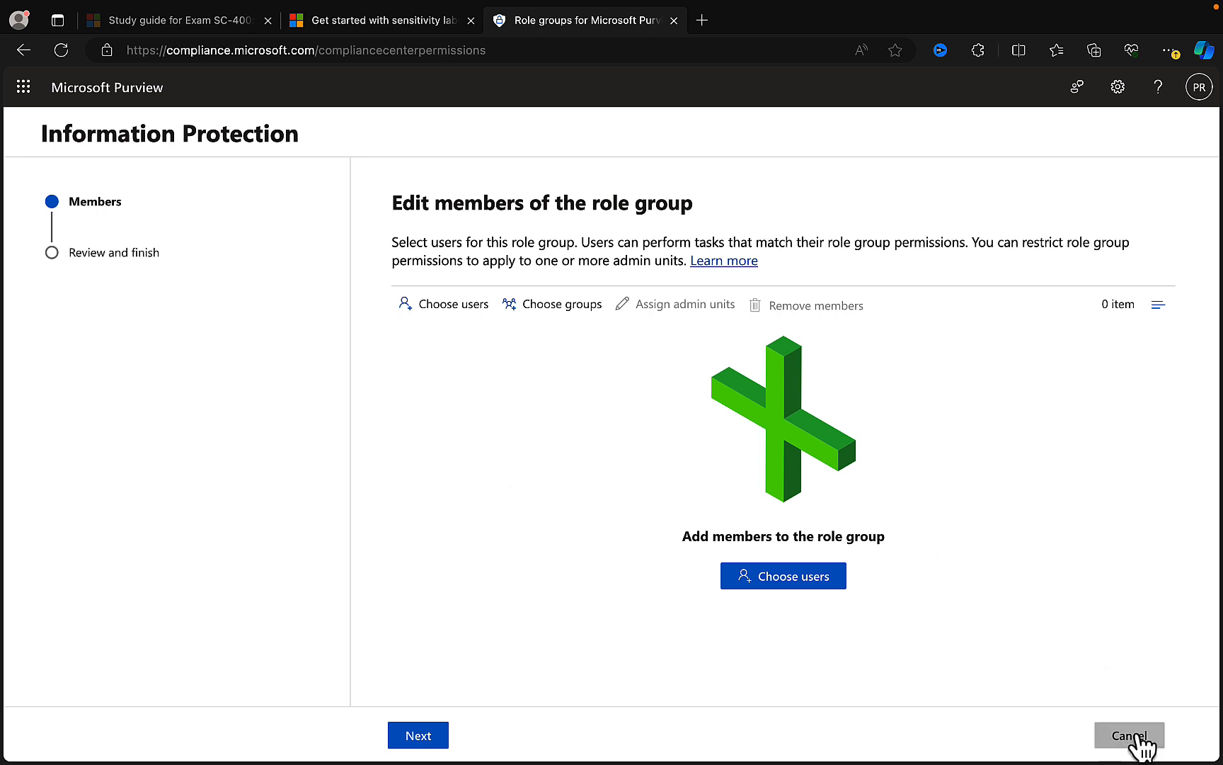
pyautogui.click(778, 589)
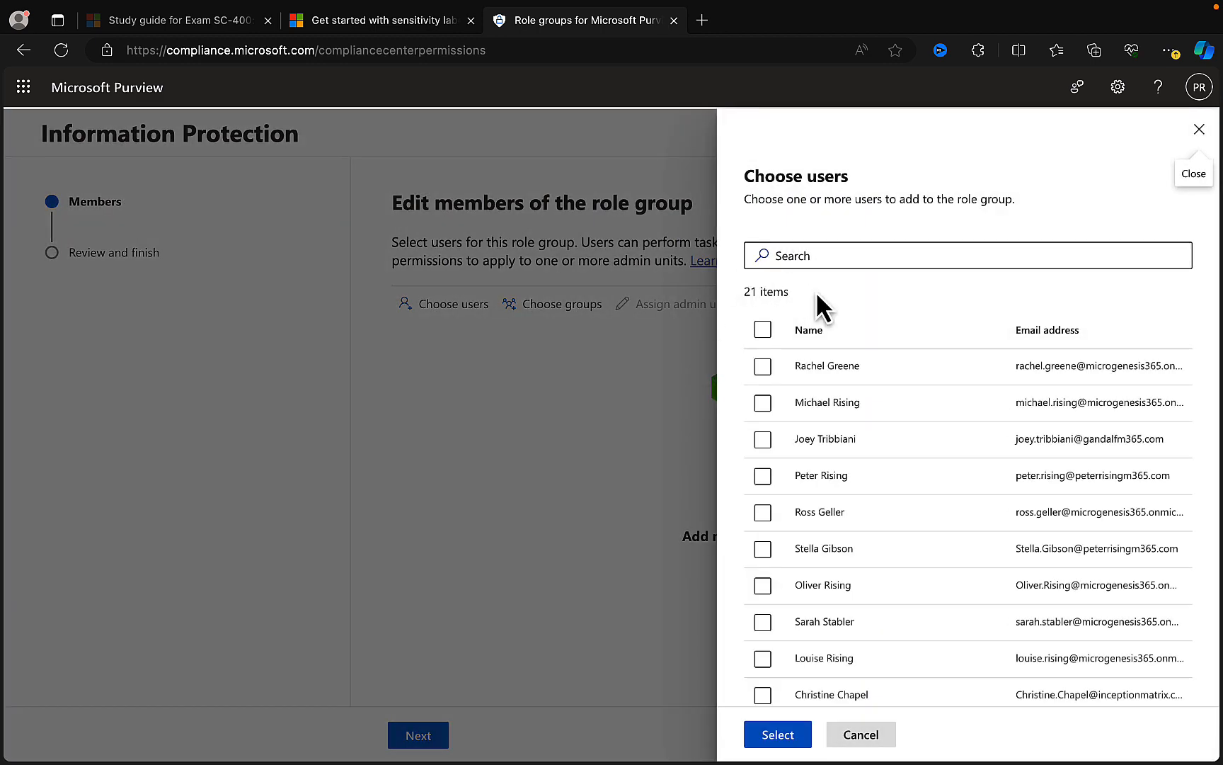
pyautogui.click(761, 367)
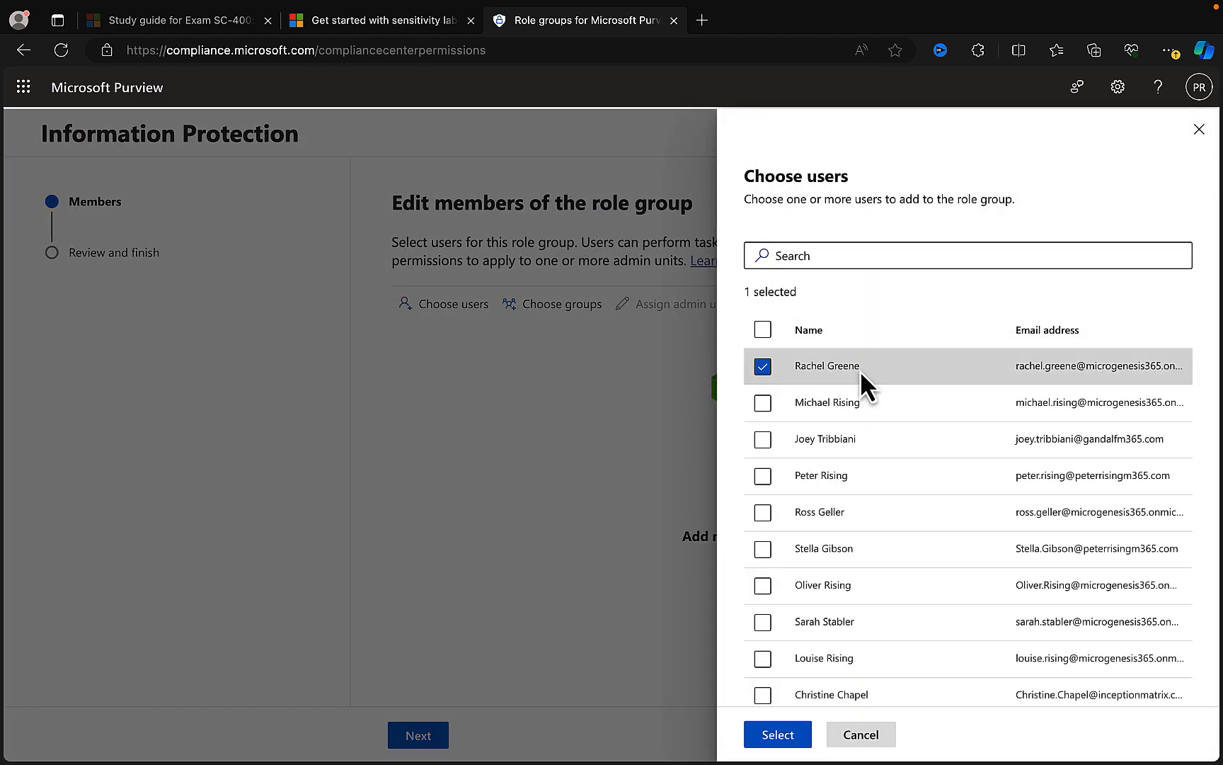
pyautogui.click(782, 734)
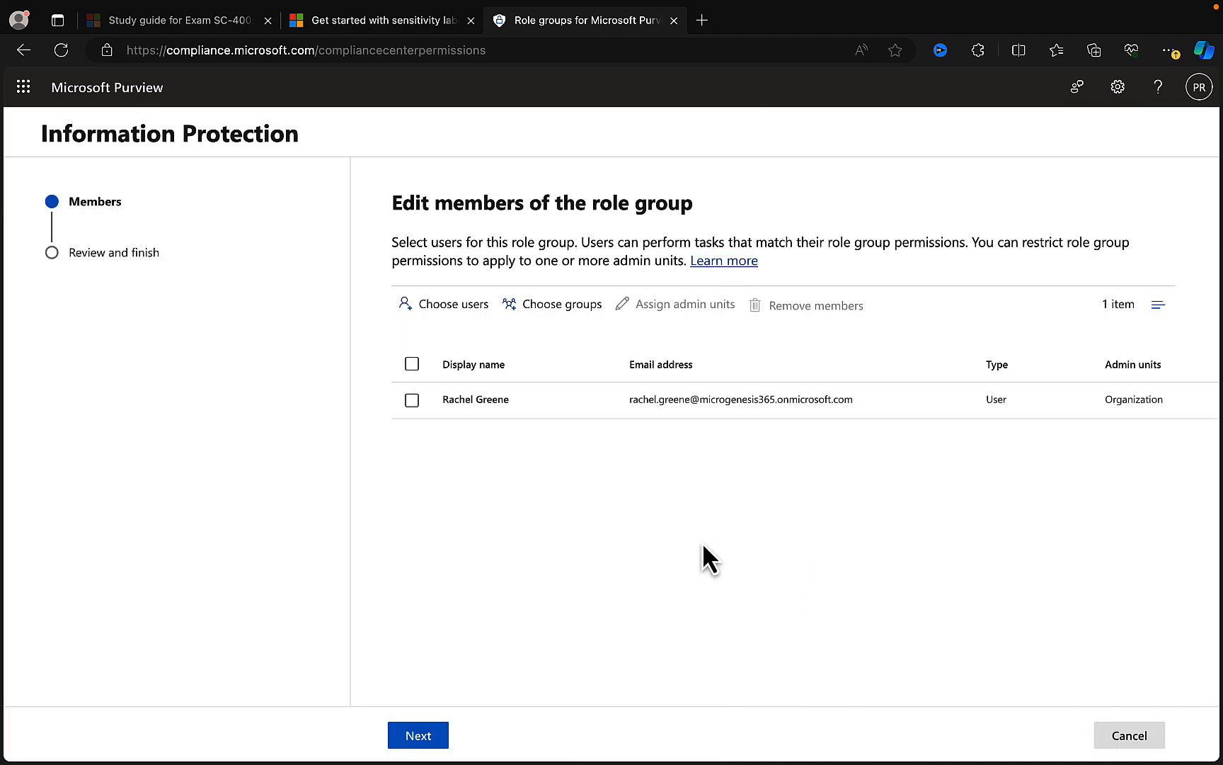
pyautogui.click(417, 736)
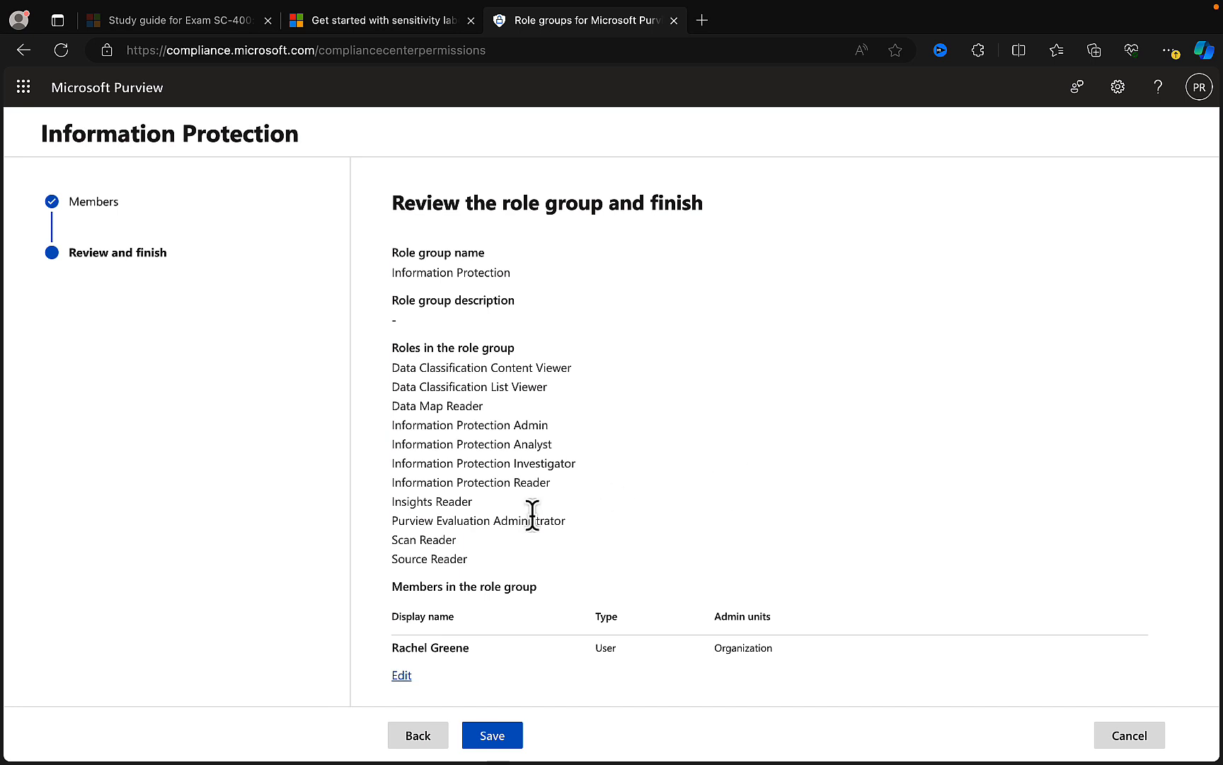
pyautogui.click(508, 740)
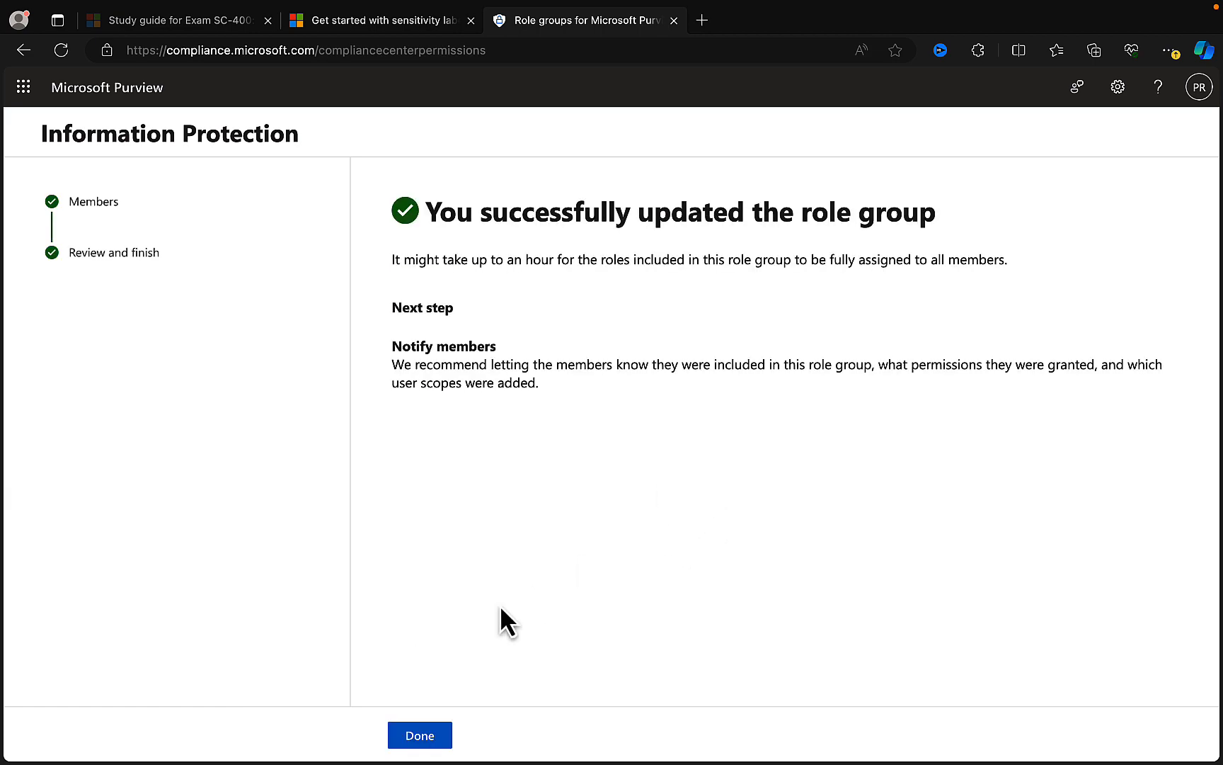
pyautogui.click(437, 734)
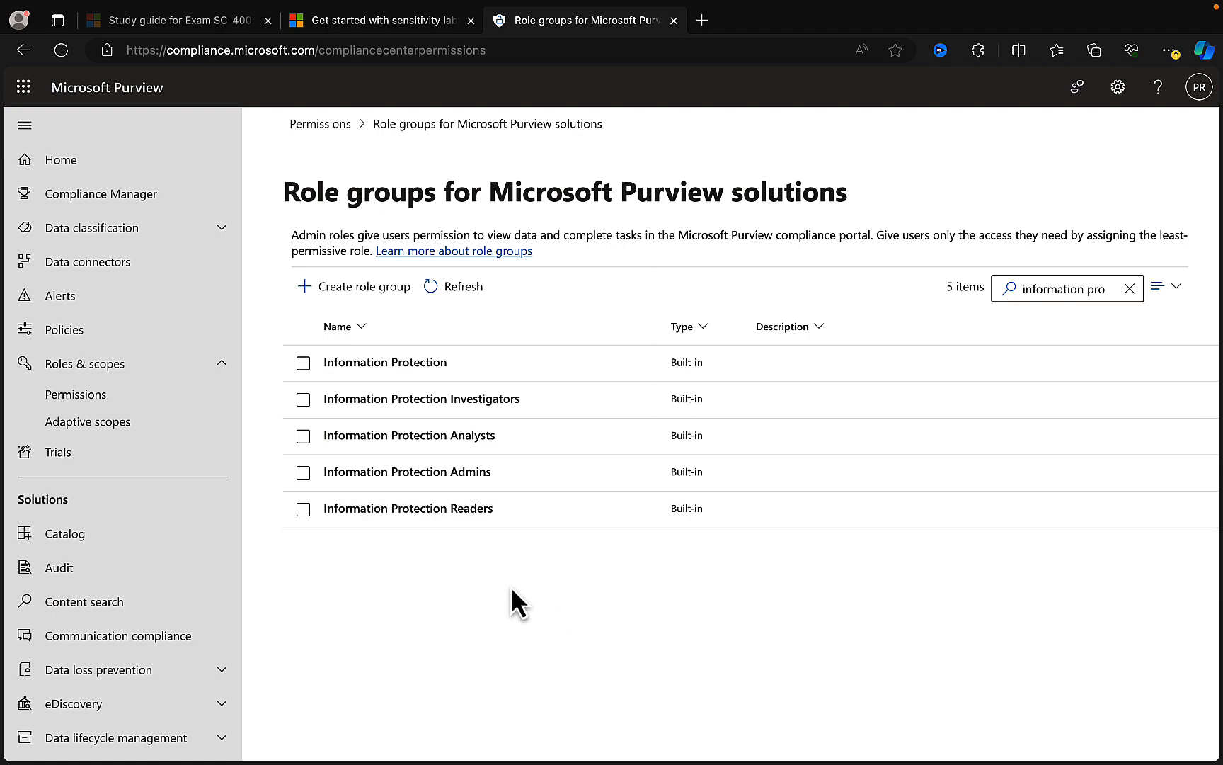
# - Examine the roles and members of the Information Protection Investigators, Analysts, Admins and Readers role groups one after another
pyautogui.click(355, 399)
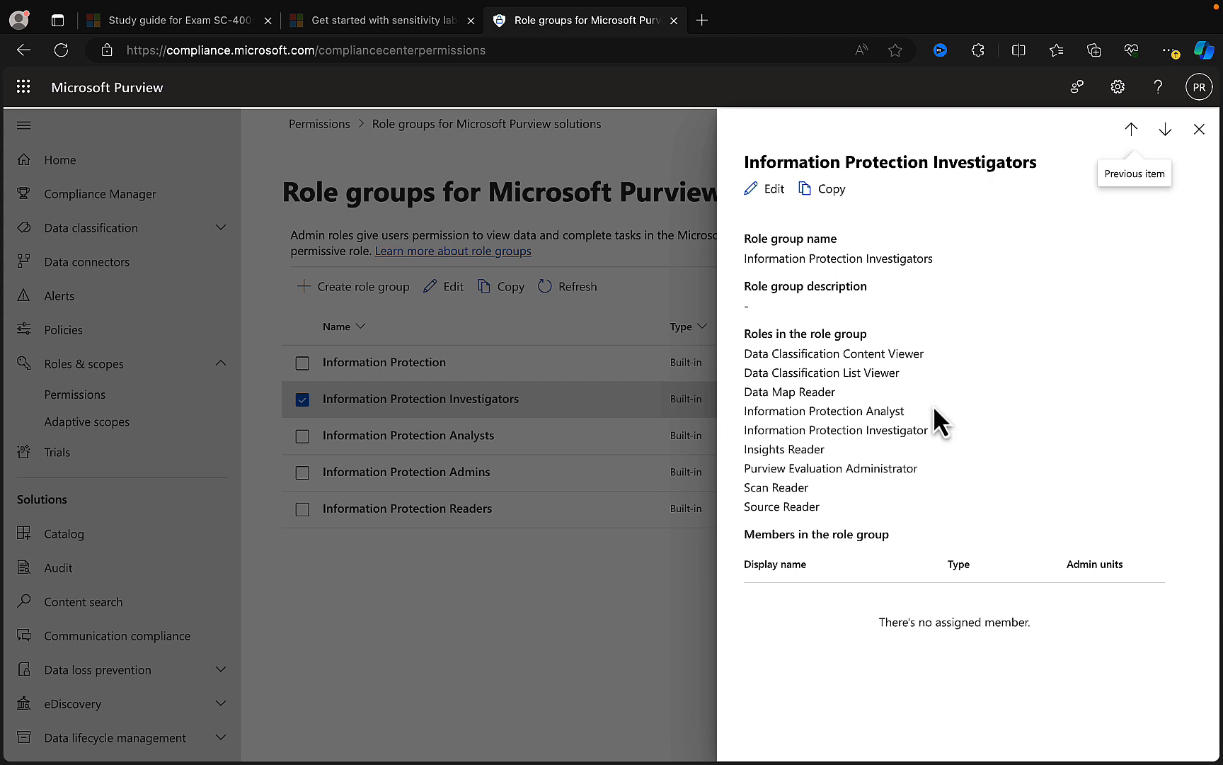
pyautogui.click(1199, 129)
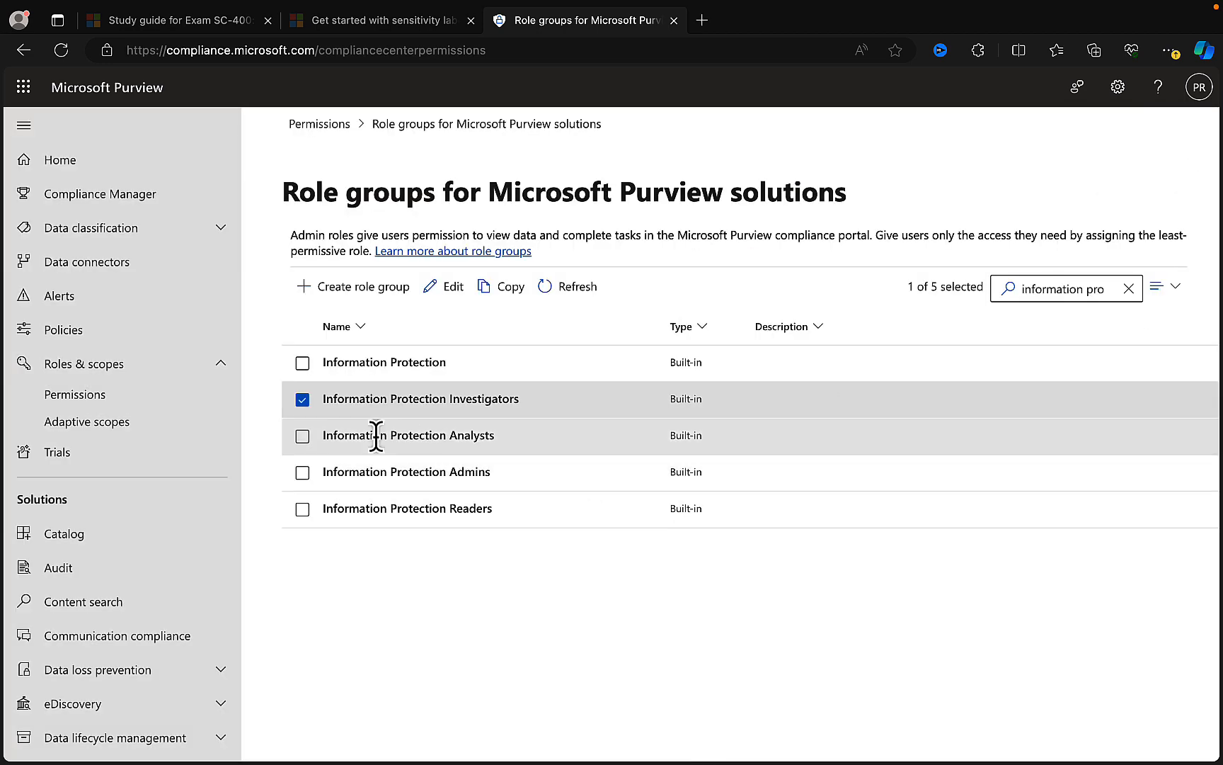
pyautogui.click(302, 399)
pyautogui.click(428, 447)
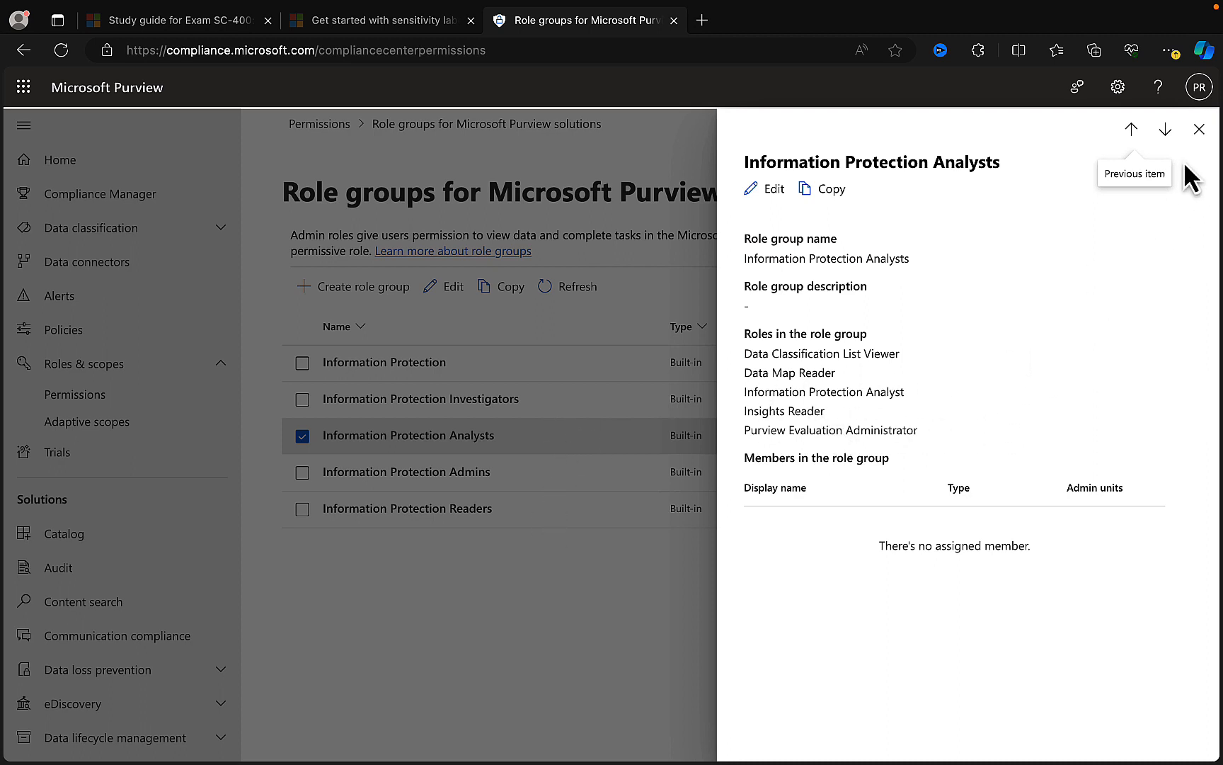
pyautogui.click(1198, 131)
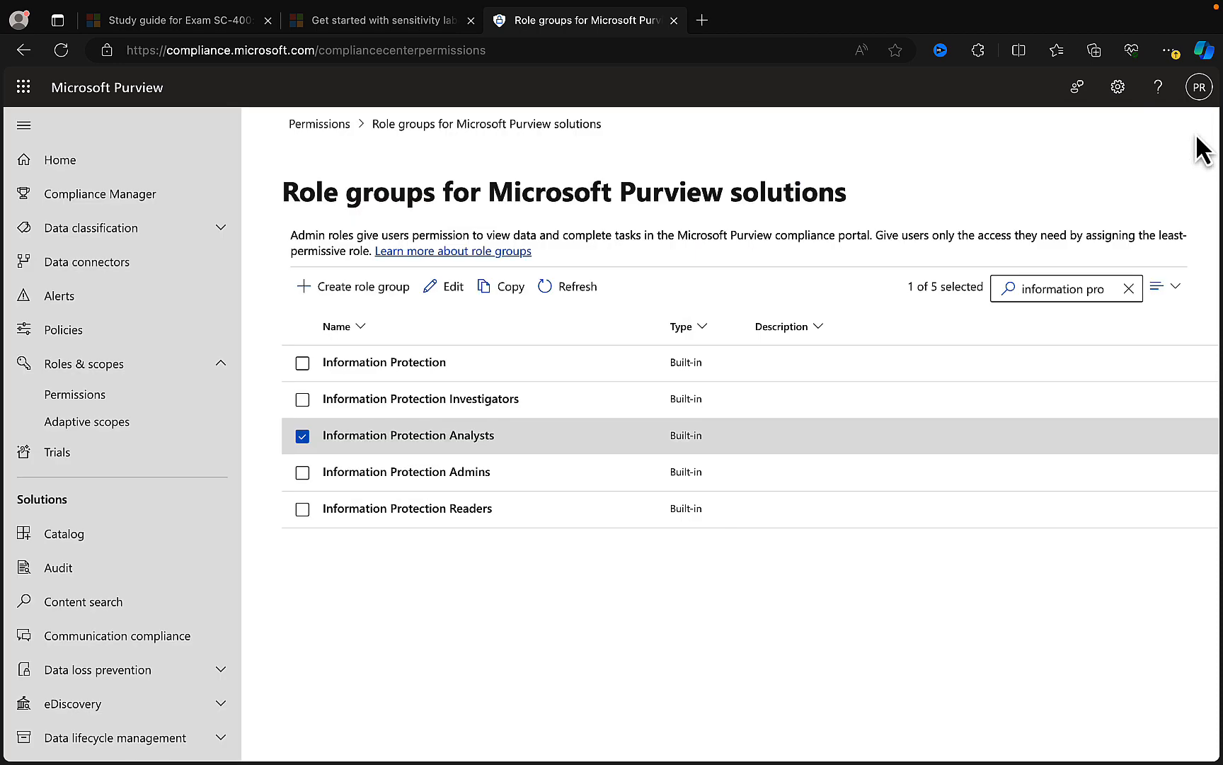
pyautogui.click(303, 436)
pyautogui.click(369, 473)
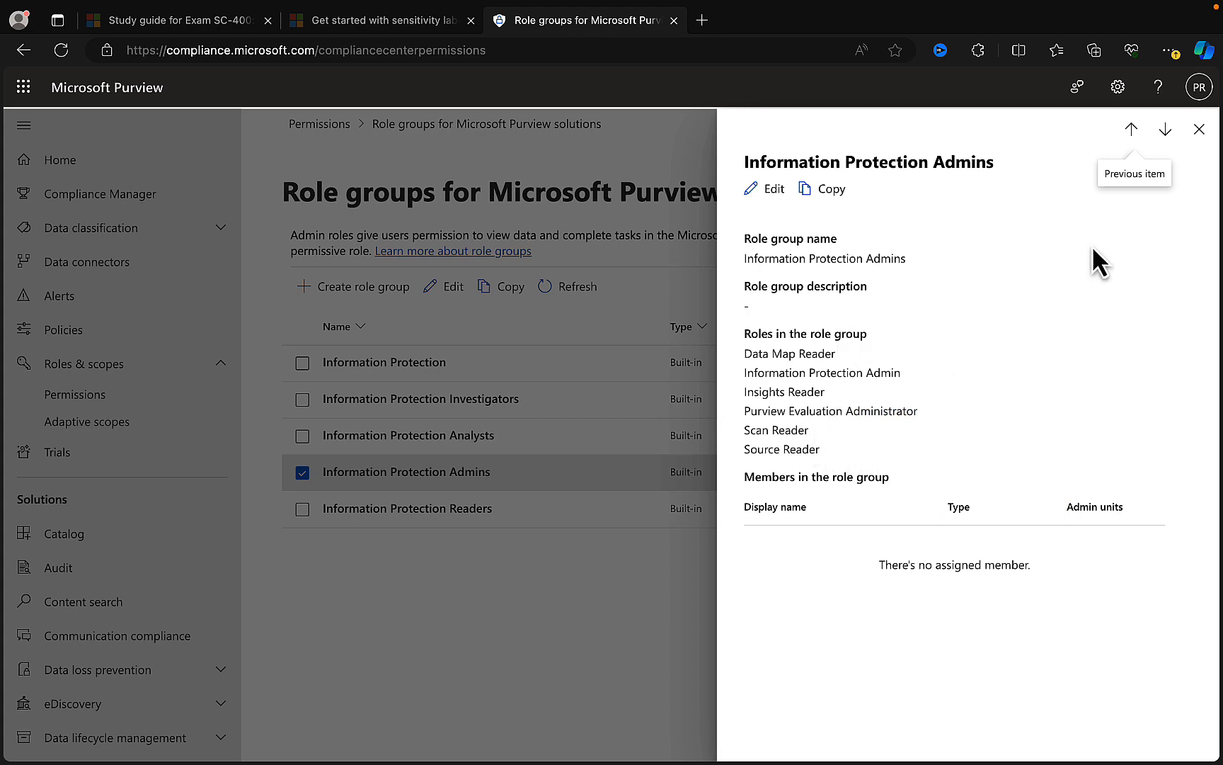
pyautogui.click(1199, 131)
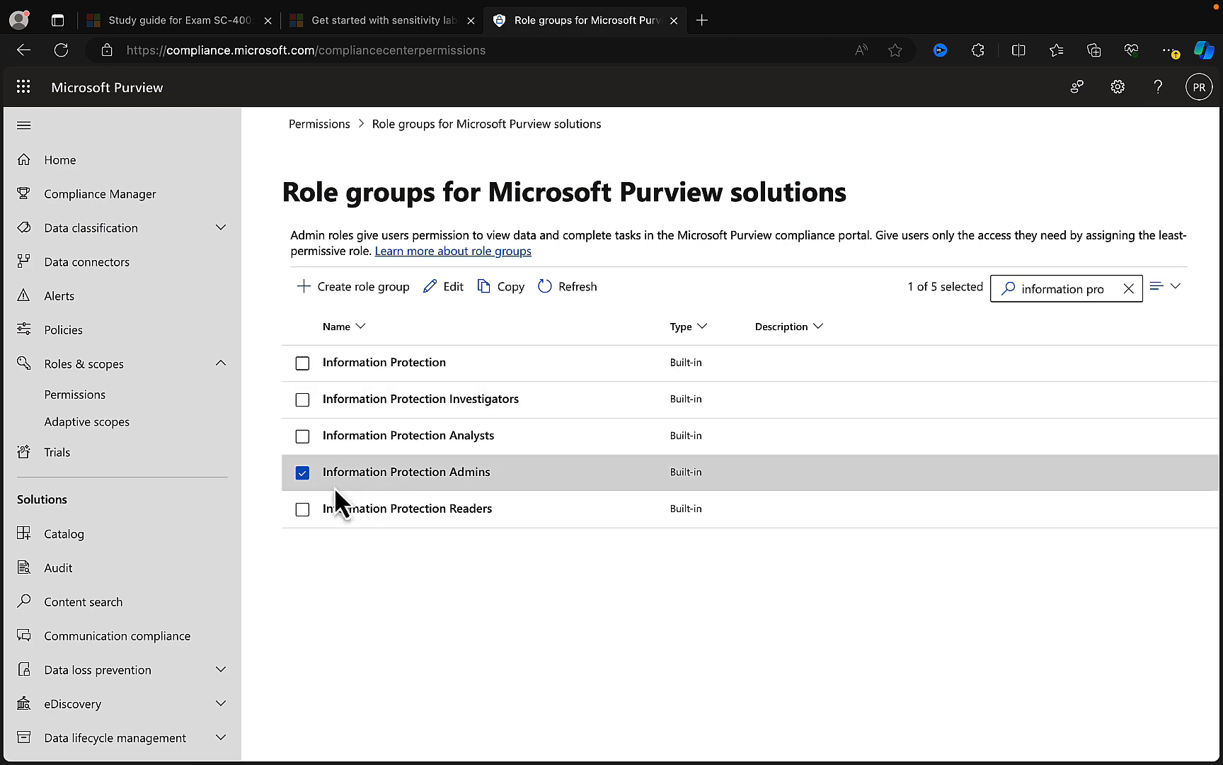
pyautogui.click(303, 472)
pyautogui.click(400, 508)
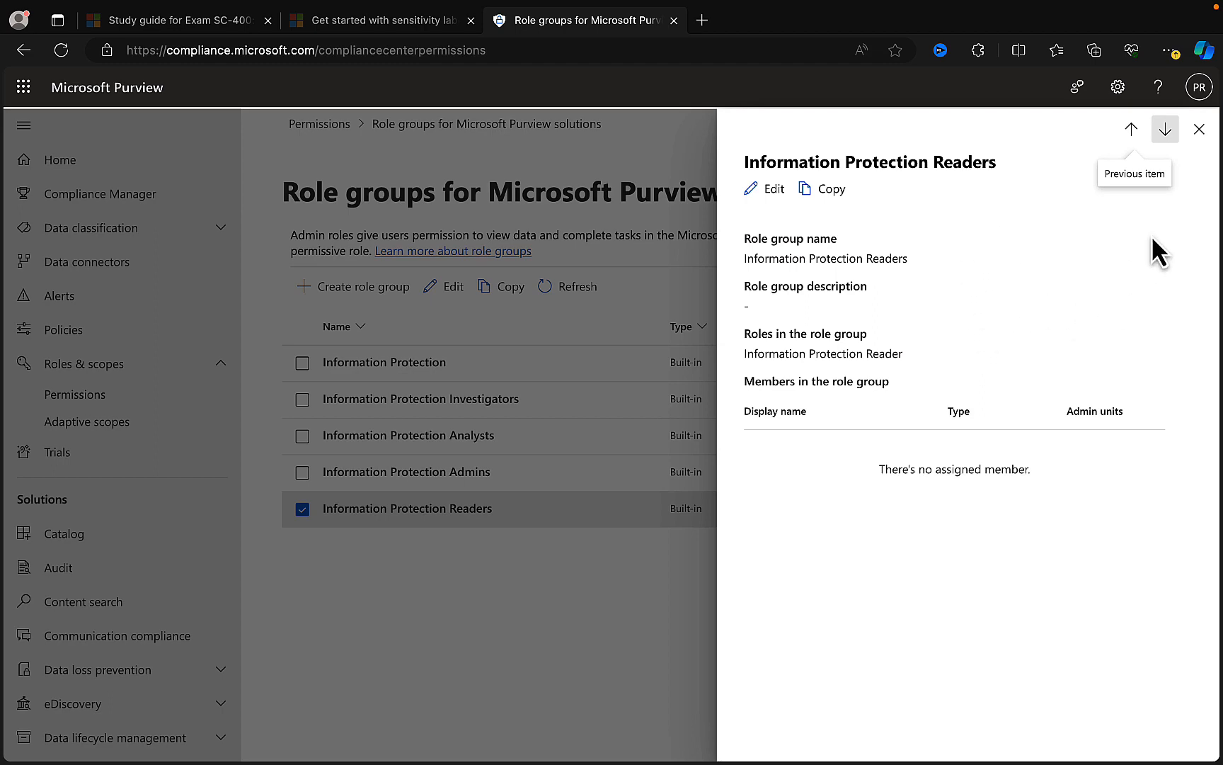
pyautogui.click(551, 619)
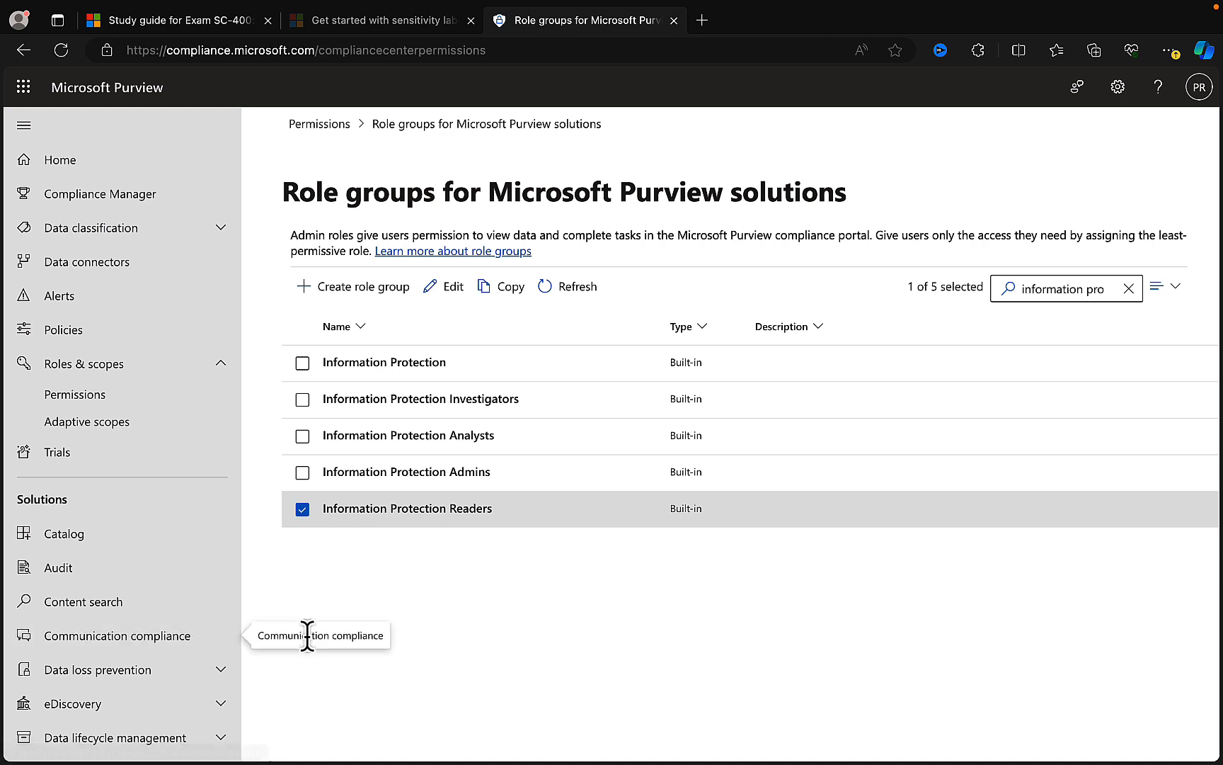
# - Open the Labels page of the Information protection solution
pyautogui.scroll(-2, 213, 606)
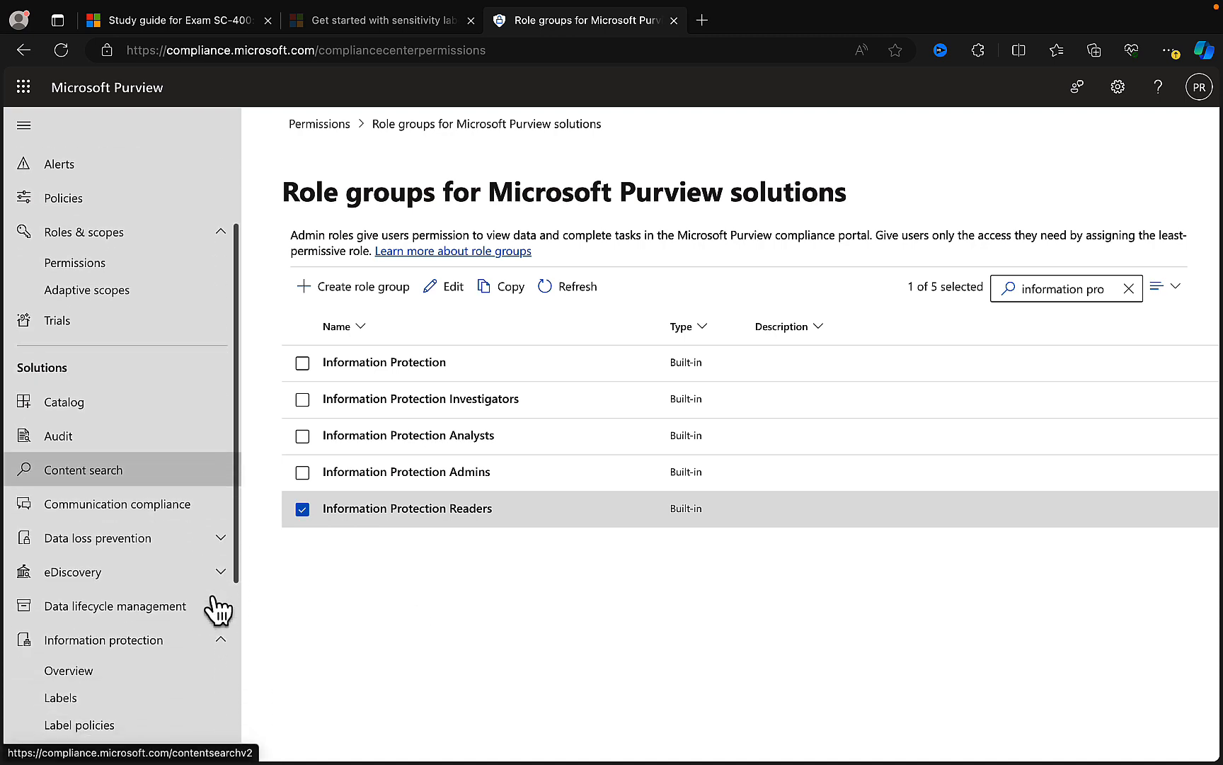
pyautogui.scroll(-4, 218, 609)
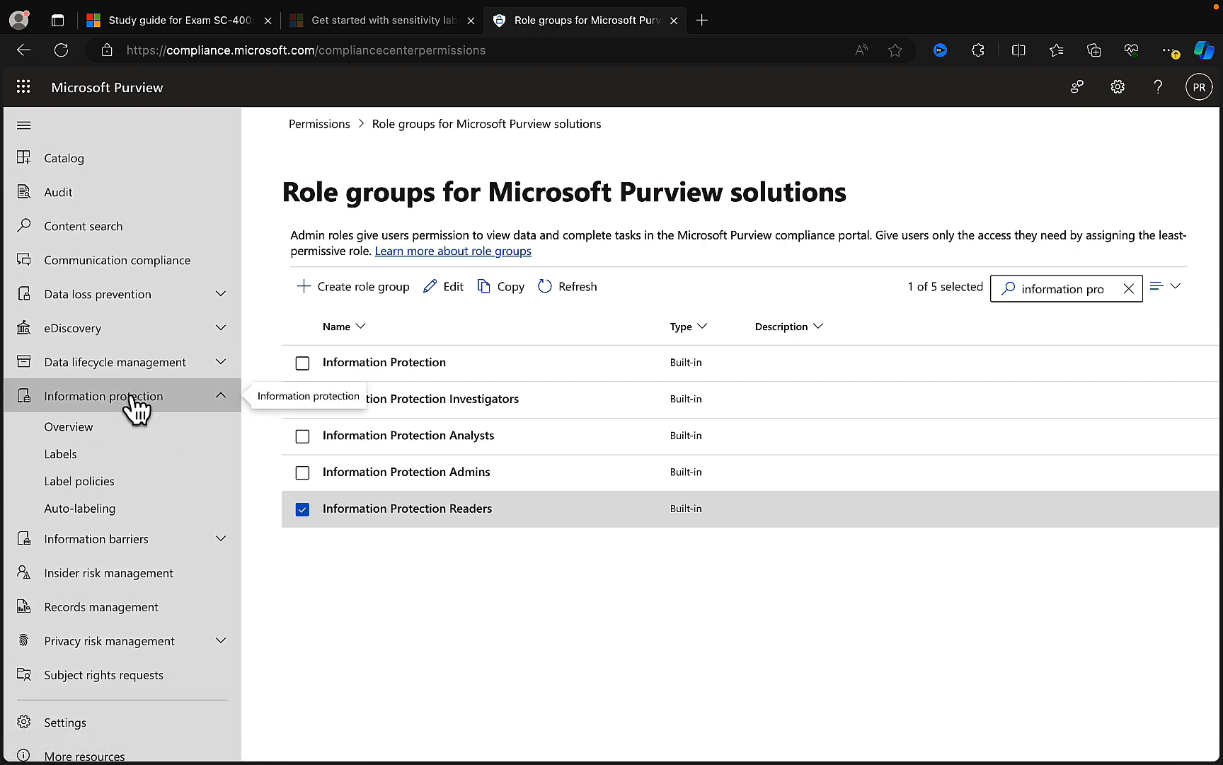
pyautogui.click(89, 455)
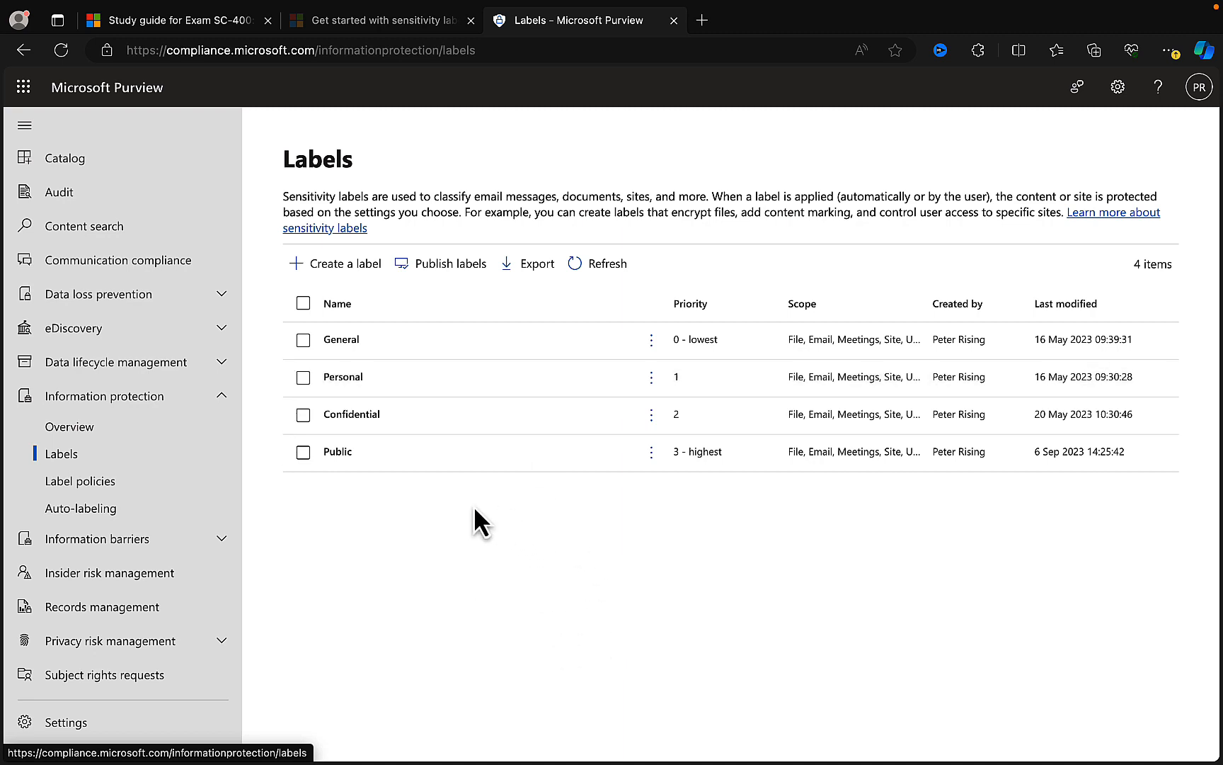
# - Move the Public label up one place in the priority order, and widen the Scope column of the label list
pyautogui.click(361, 463)
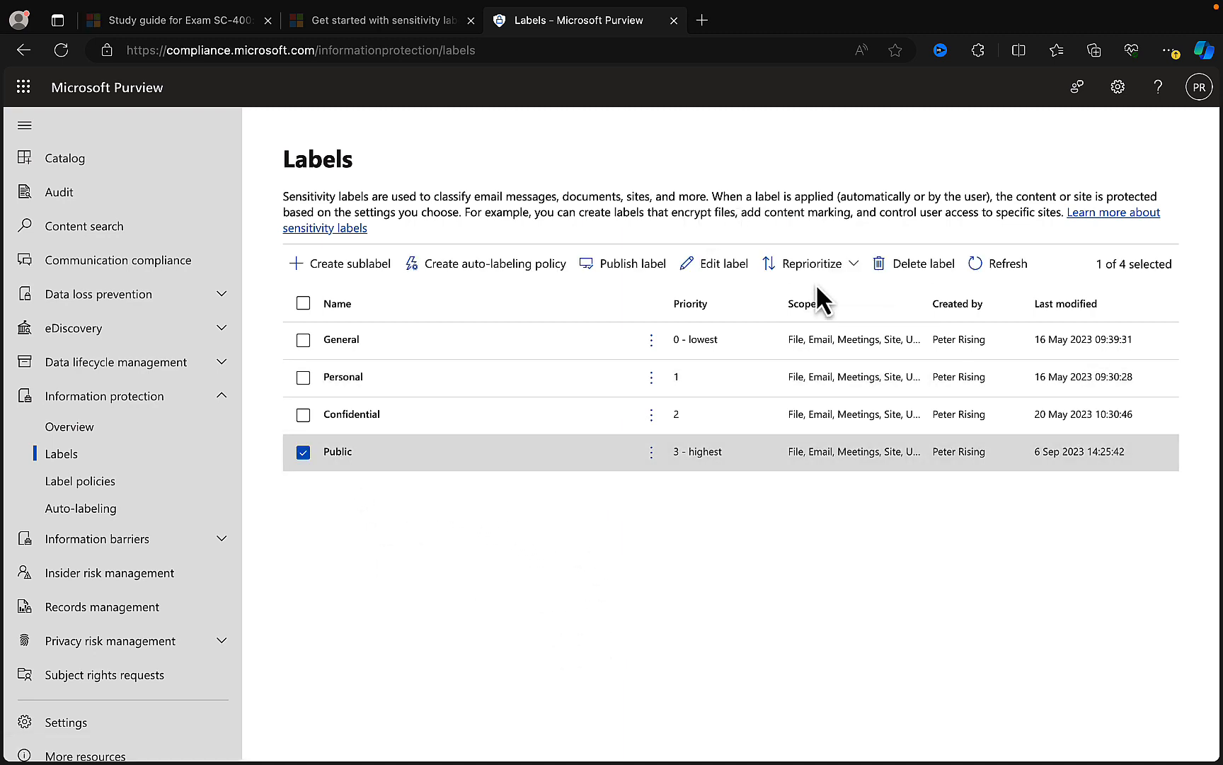
pyautogui.click(846, 267)
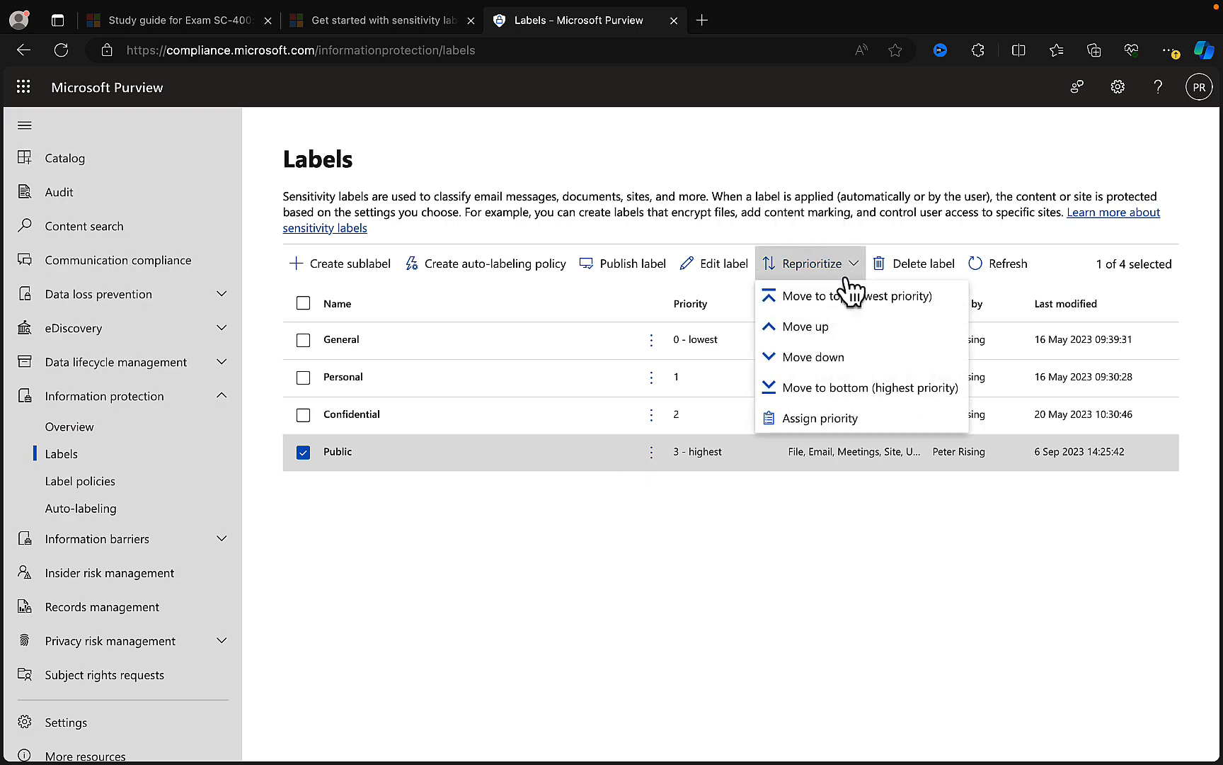
pyautogui.click(820, 327)
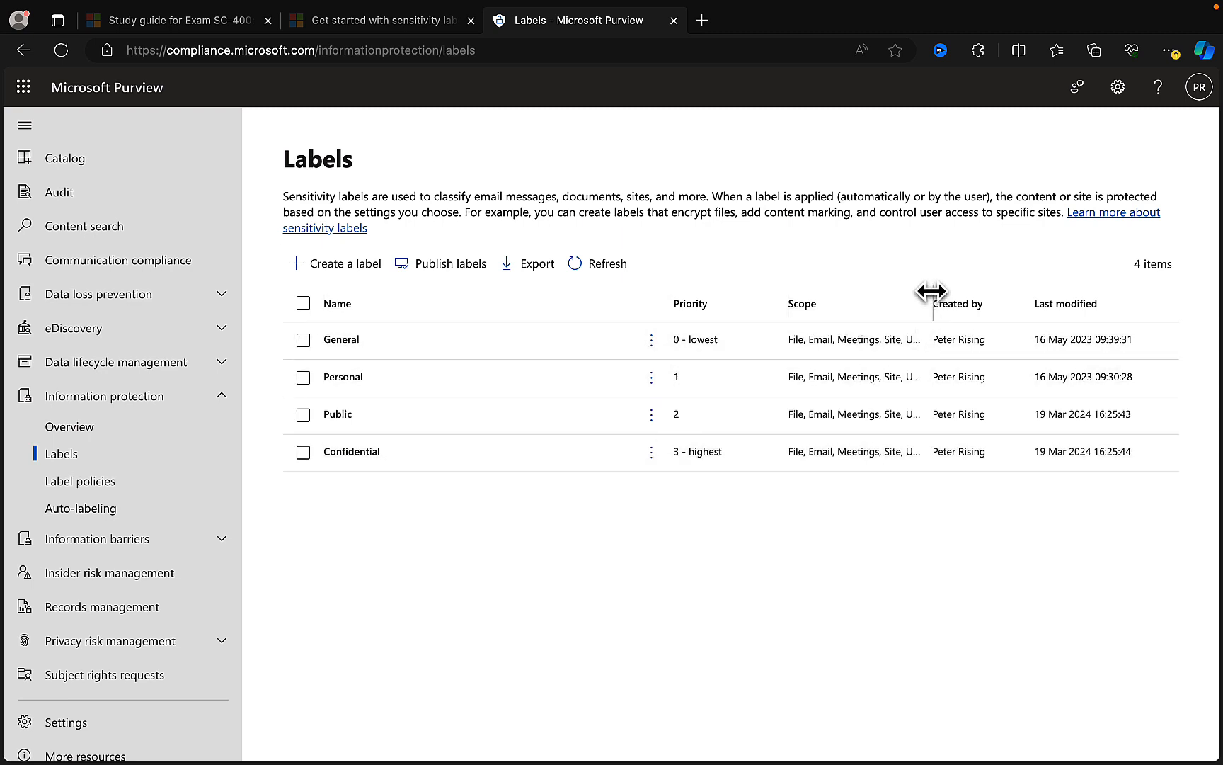
pyautogui.moveTo(932, 291); pyautogui.dragTo(997, 296)
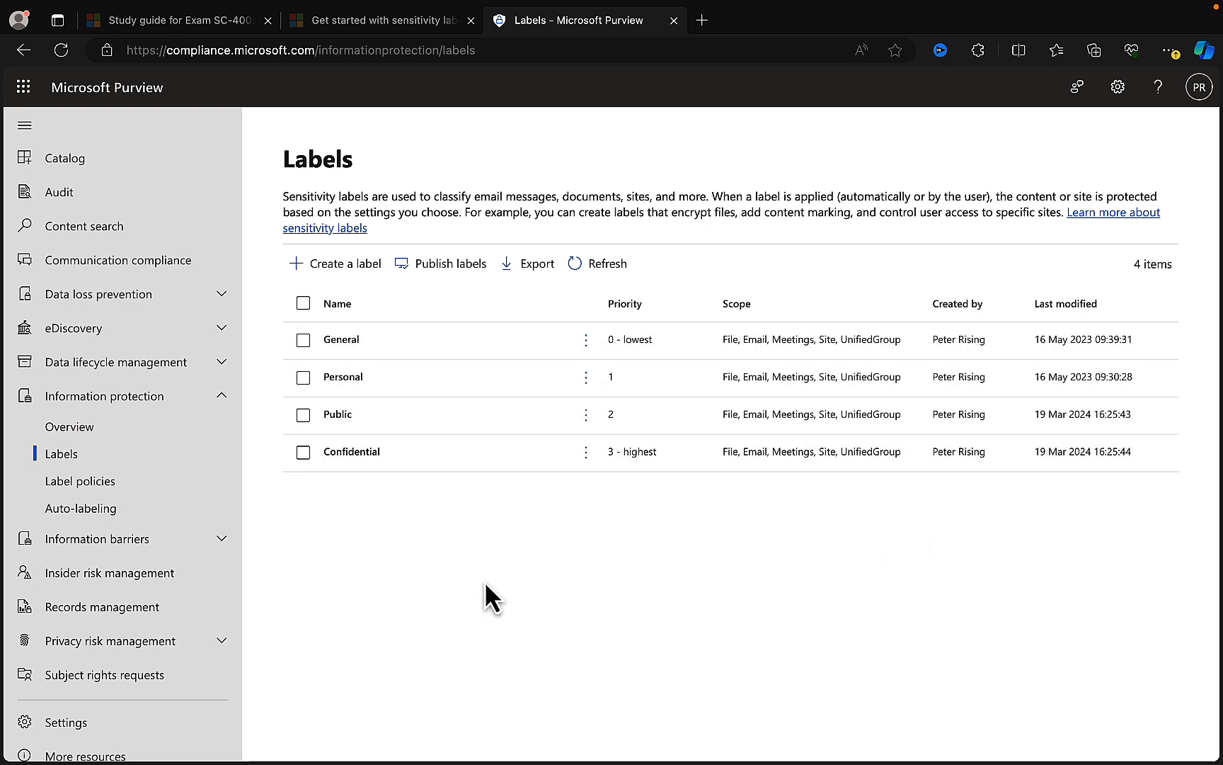
# - Start a new sensitivity label and name it "Highly Confidential"
pyautogui.click(334, 264)
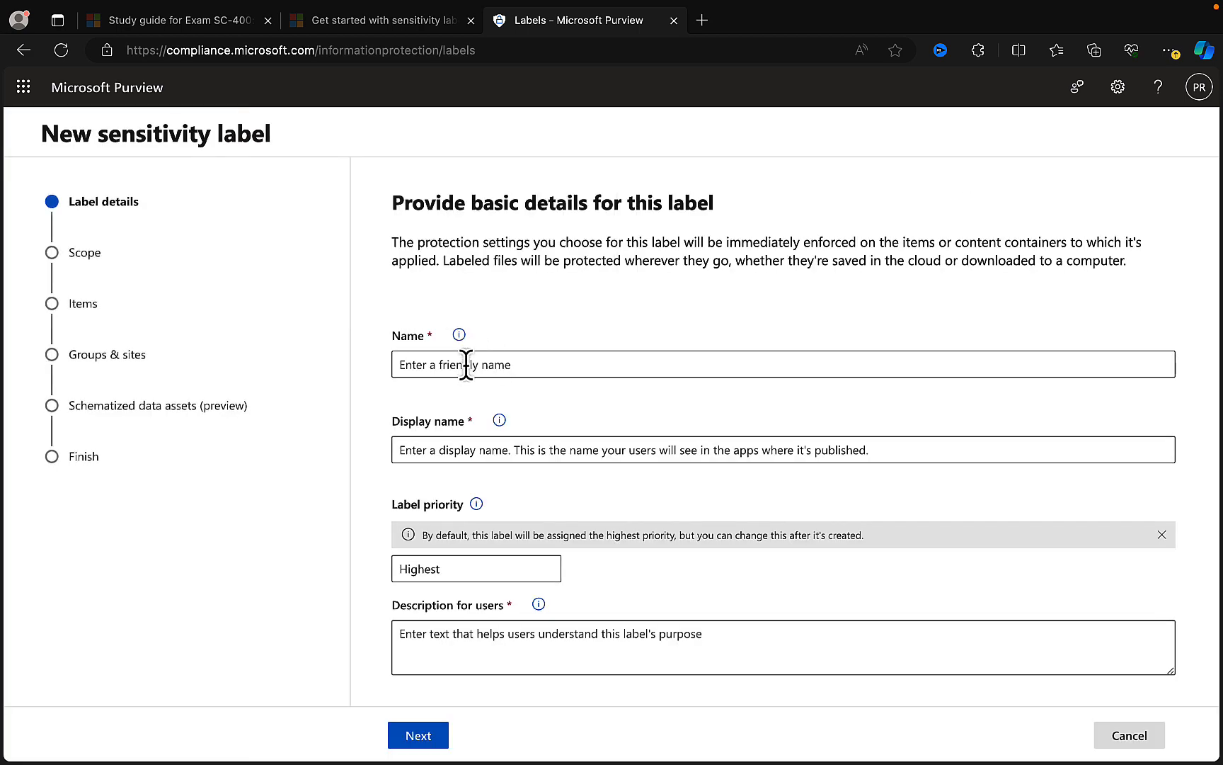
pyautogui.click(466, 365)
pyautogui.click(606, 281)
pyautogui.click(511, 363)
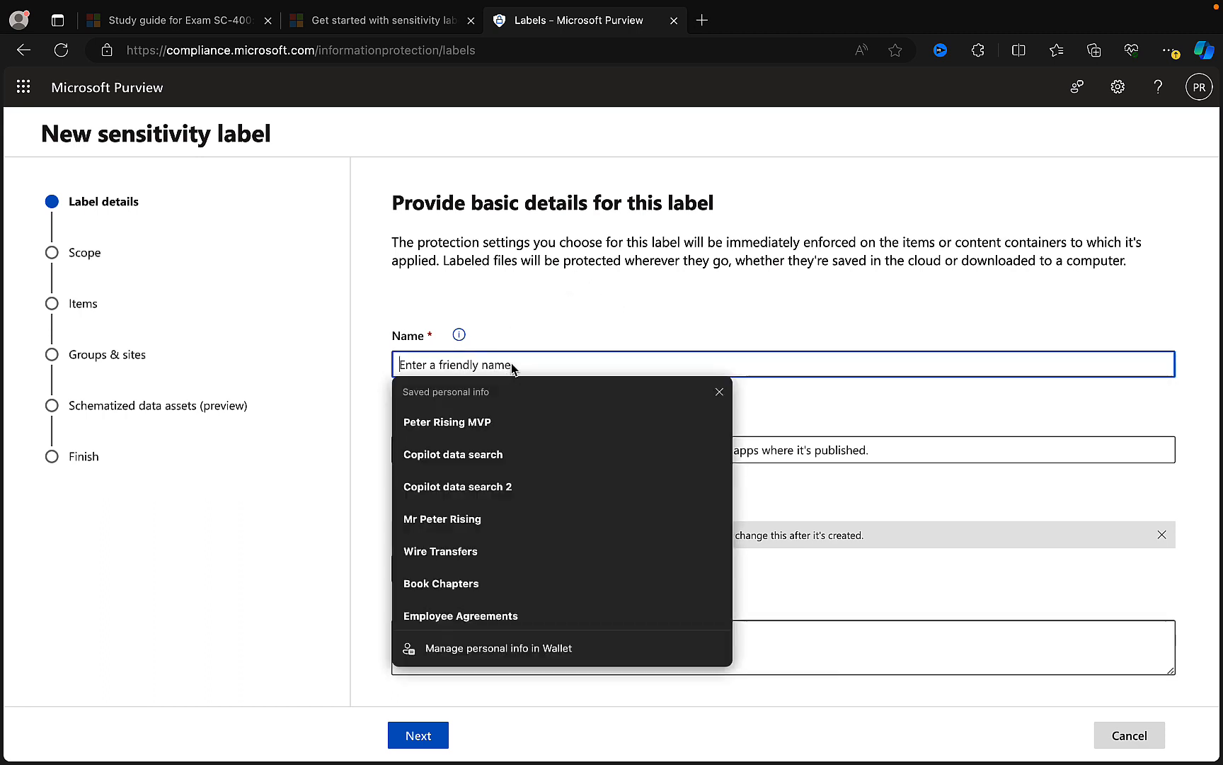
pyautogui.write('High')
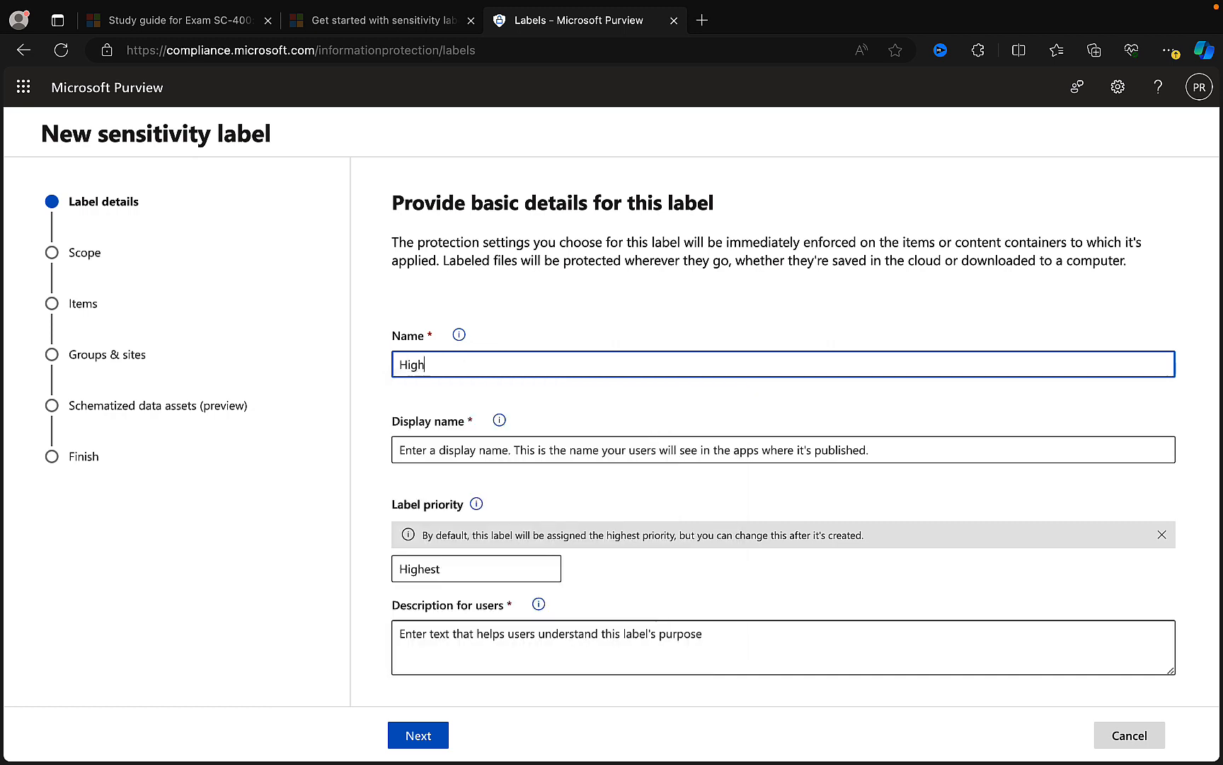
pyautogui.write('ly Confid')
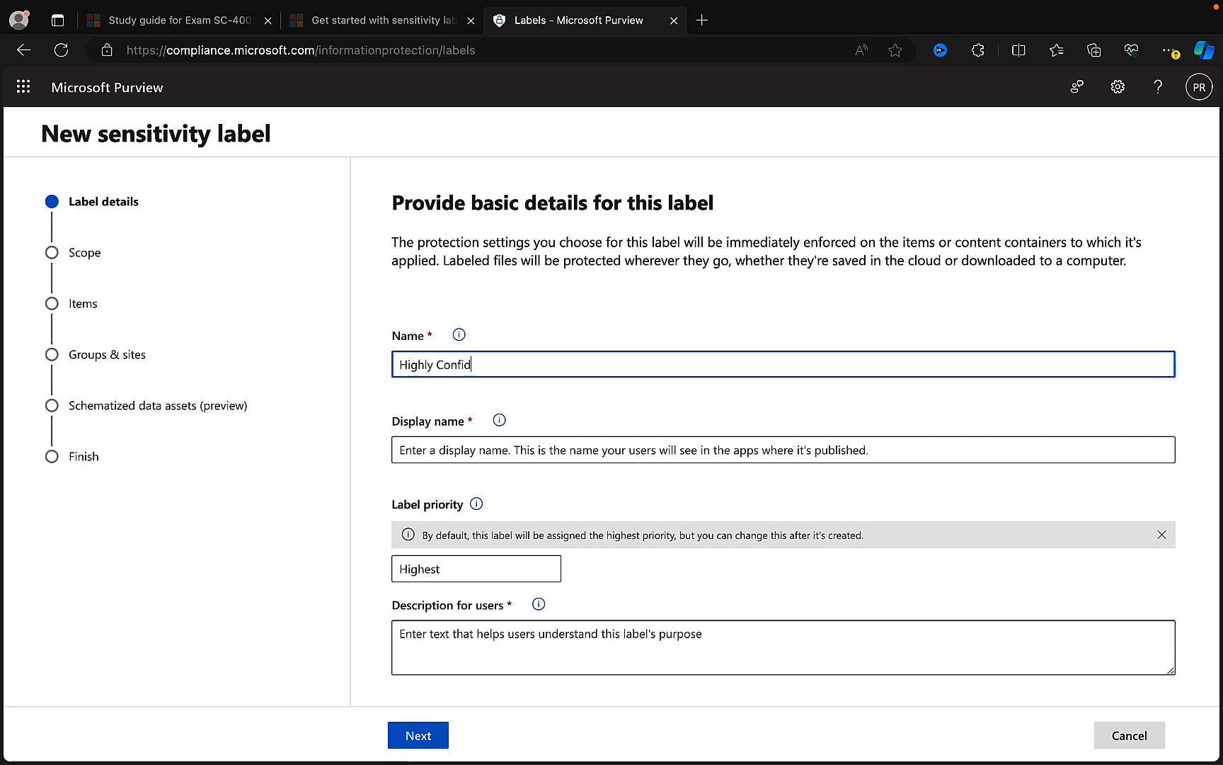
pyautogui.write('ent')
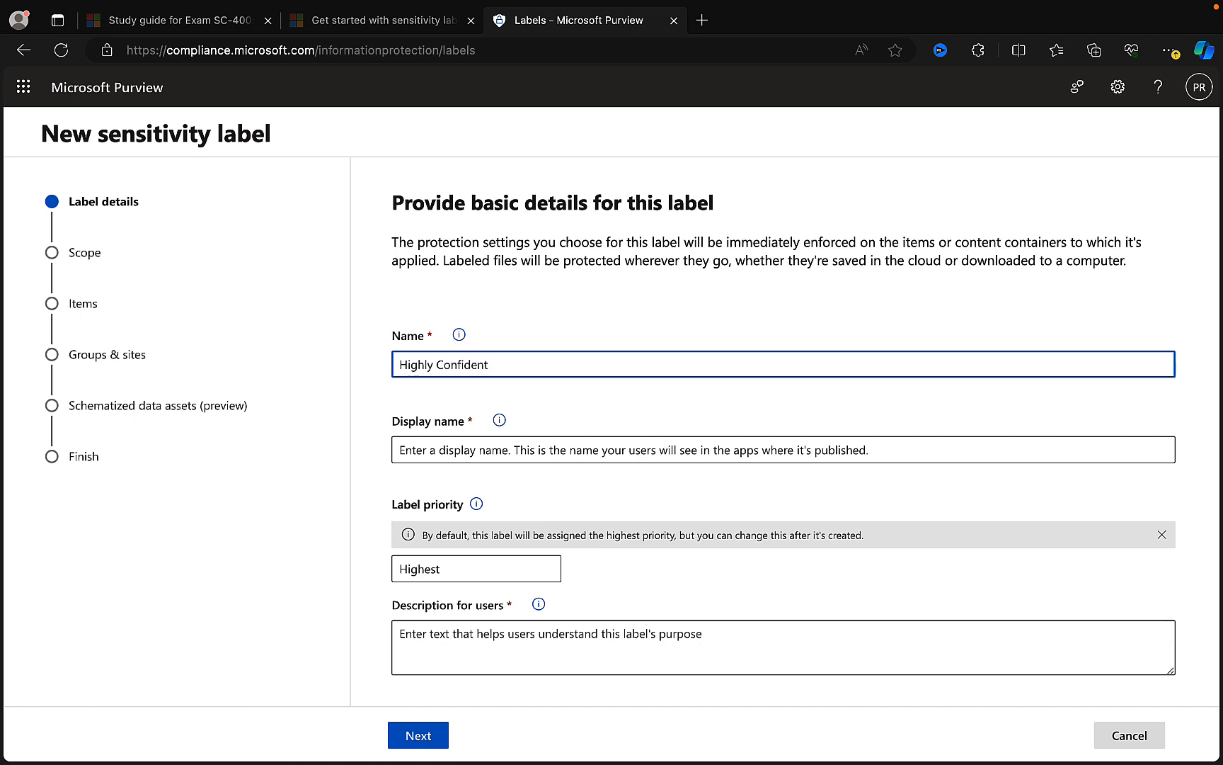
pyautogui.write('ial')
# - Copy the label's name into its display name so that it reads "Highly Confidential"
pyautogui.moveTo(505, 363); pyautogui.dragTo(376, 369)
pyautogui.hotkey('ctrl', 'c')
pyautogui.click(421, 451)
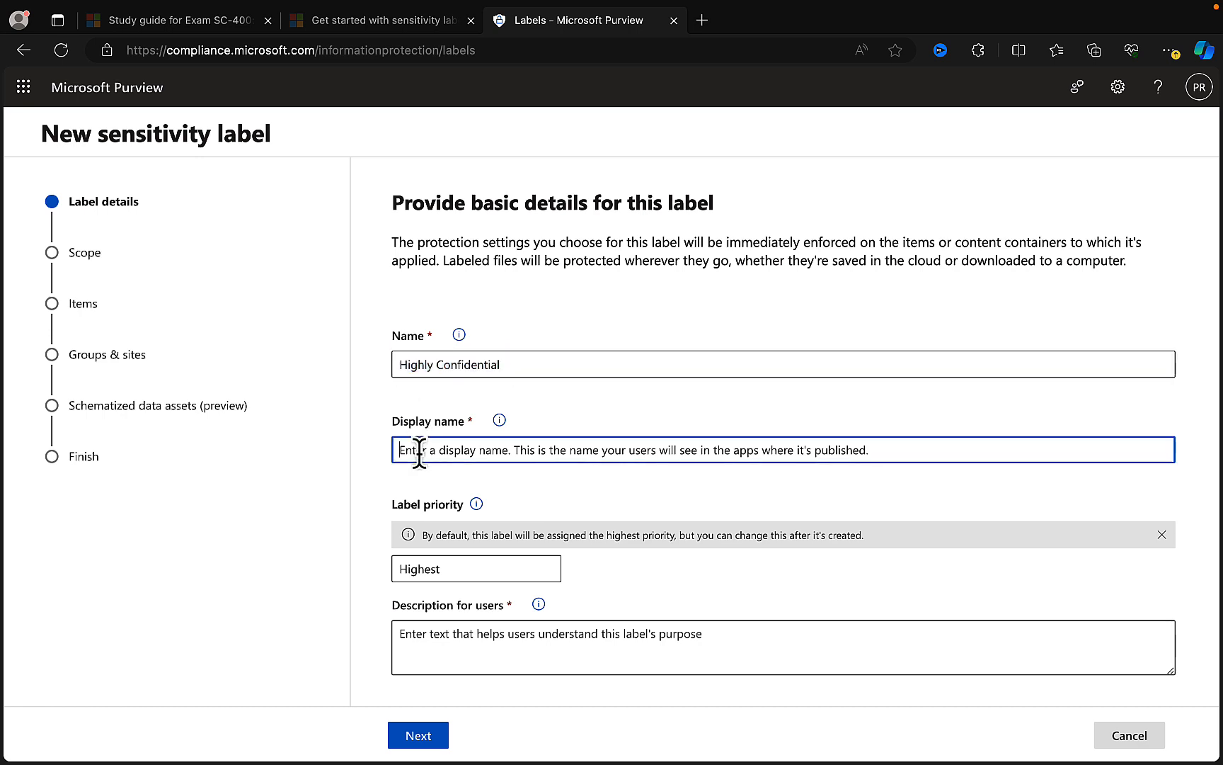
pyautogui.hotkey('ctrl', 'v')
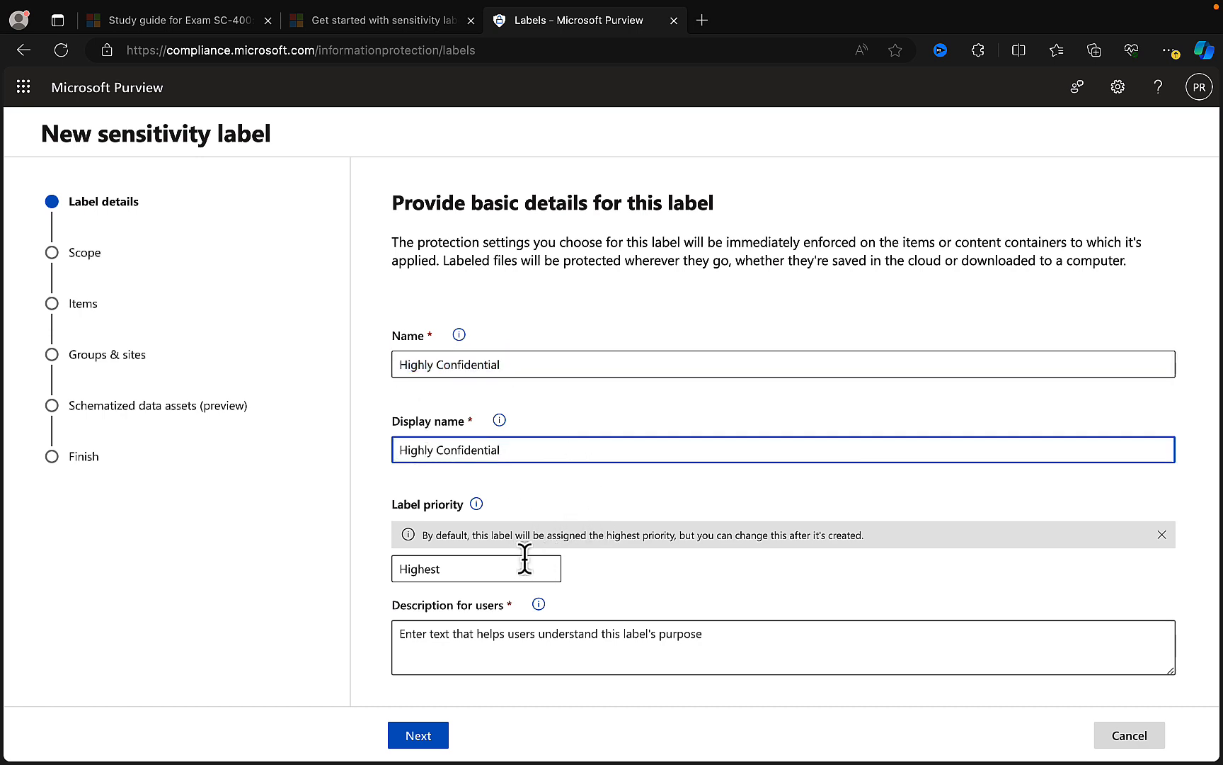
# - Enter "Good description" as the Highly Confidential label's description for users
pyautogui.scroll(-1, 691, 549)
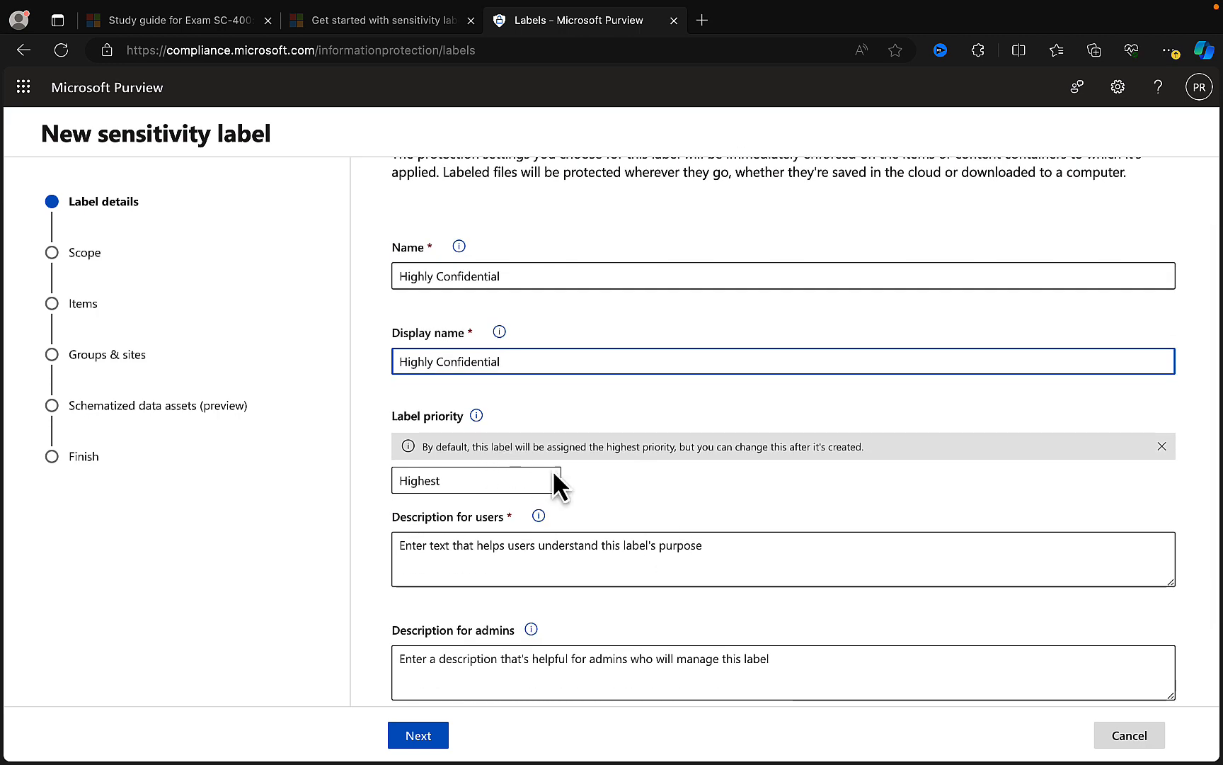
pyautogui.click(444, 475)
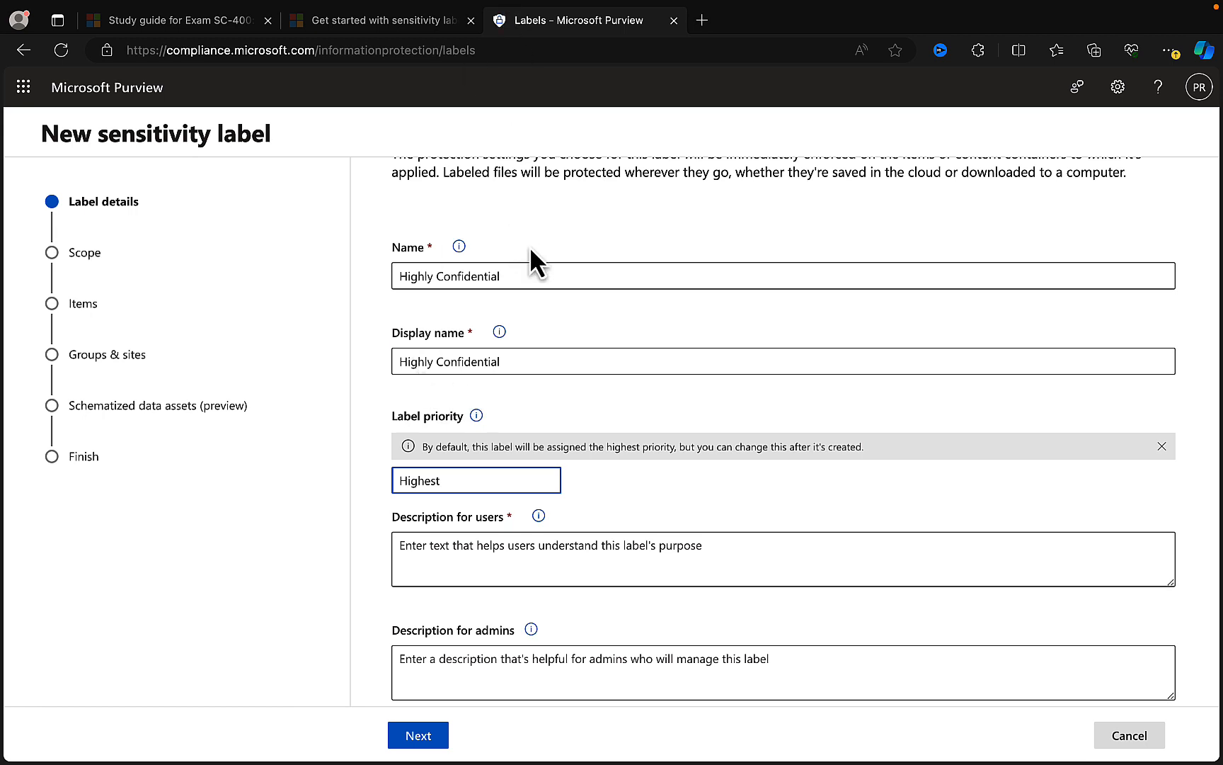
pyautogui.click(441, 547)
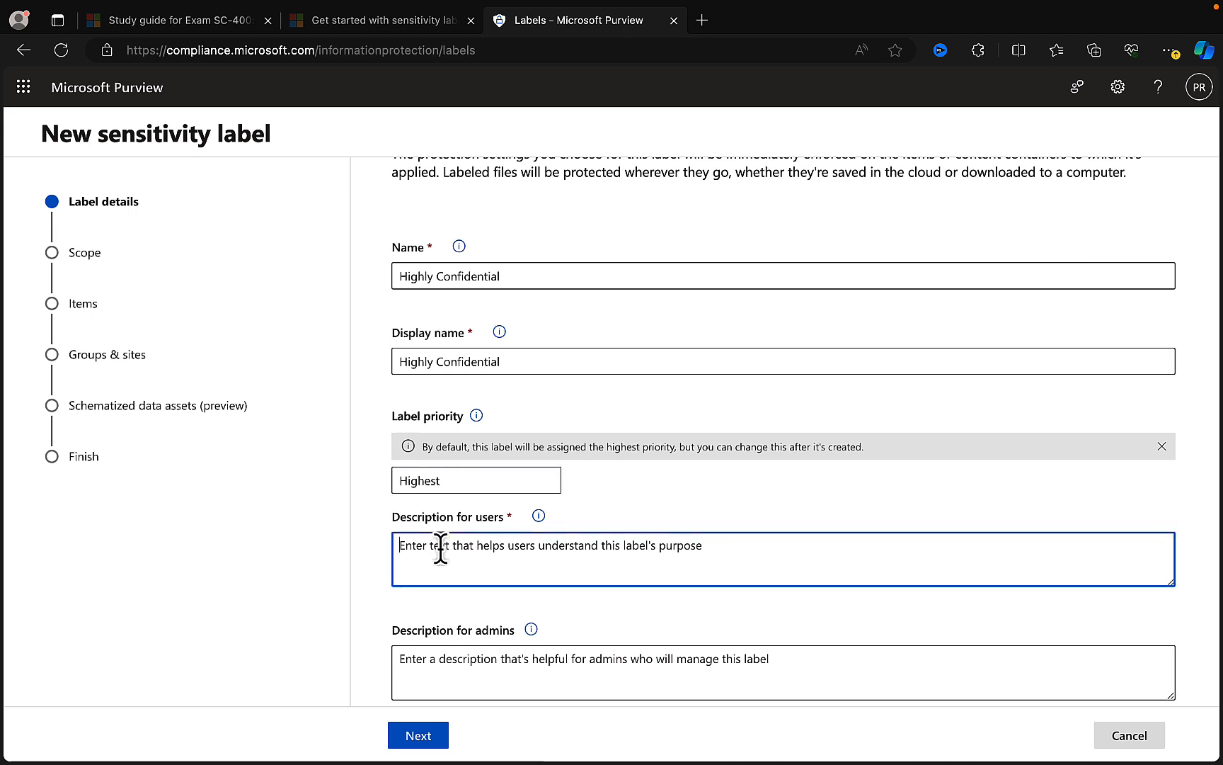
pyautogui.write('Good de')
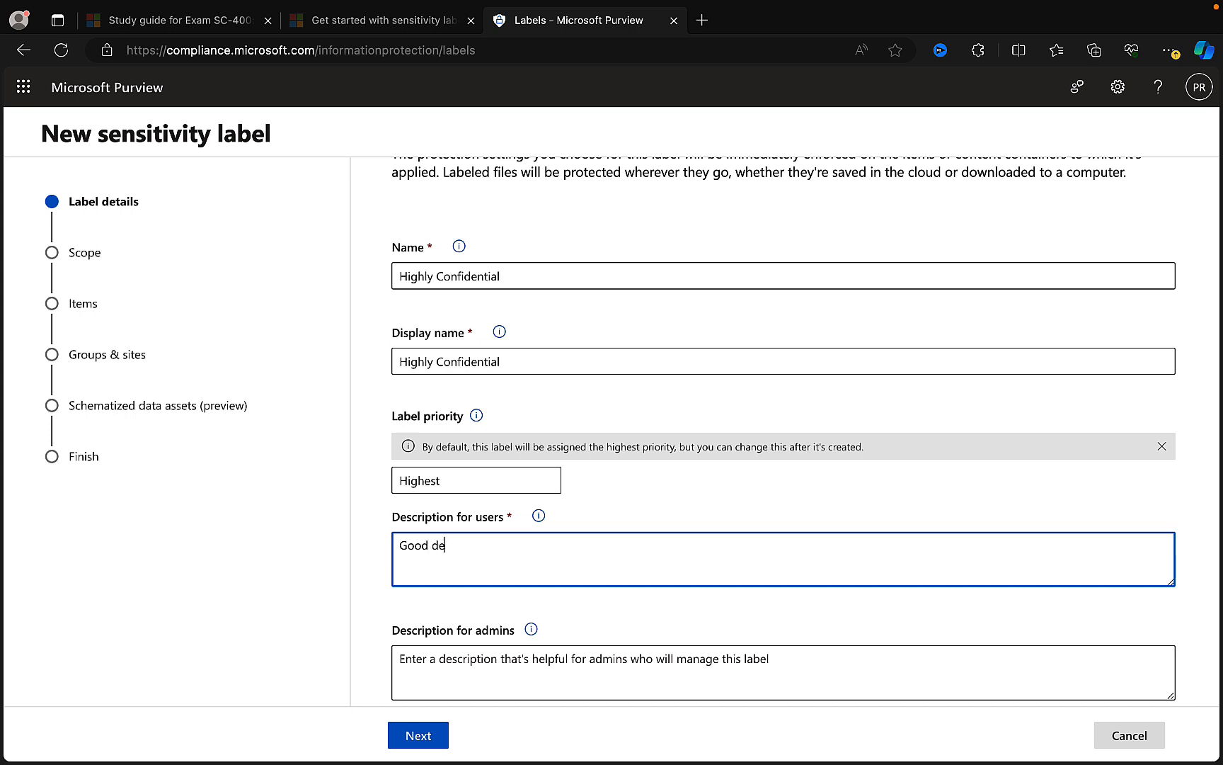
pyautogui.write('scription')
# - Copy the user description "Good description" into the label's description for admins
pyautogui.scroll(-2, 644, 572)
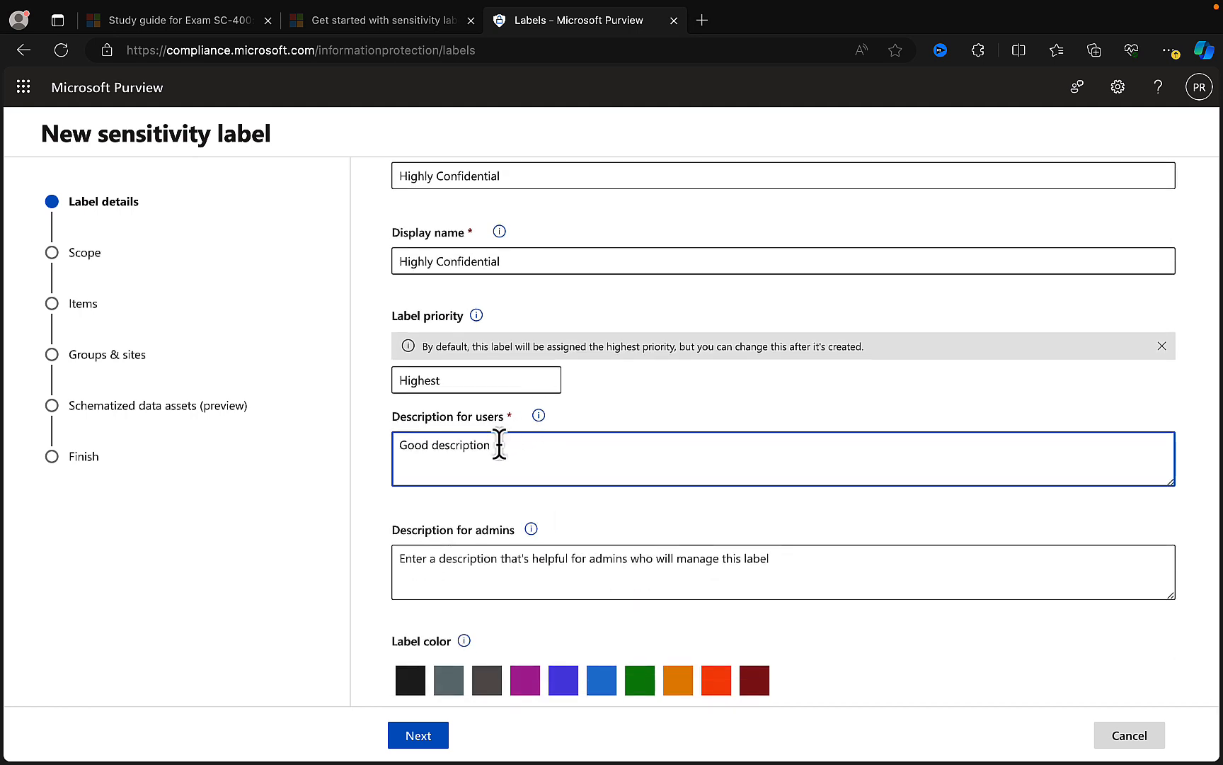
pyautogui.moveTo(499, 445); pyautogui.dragTo(400, 445)
pyautogui.hotkey('ctrl', 'c')
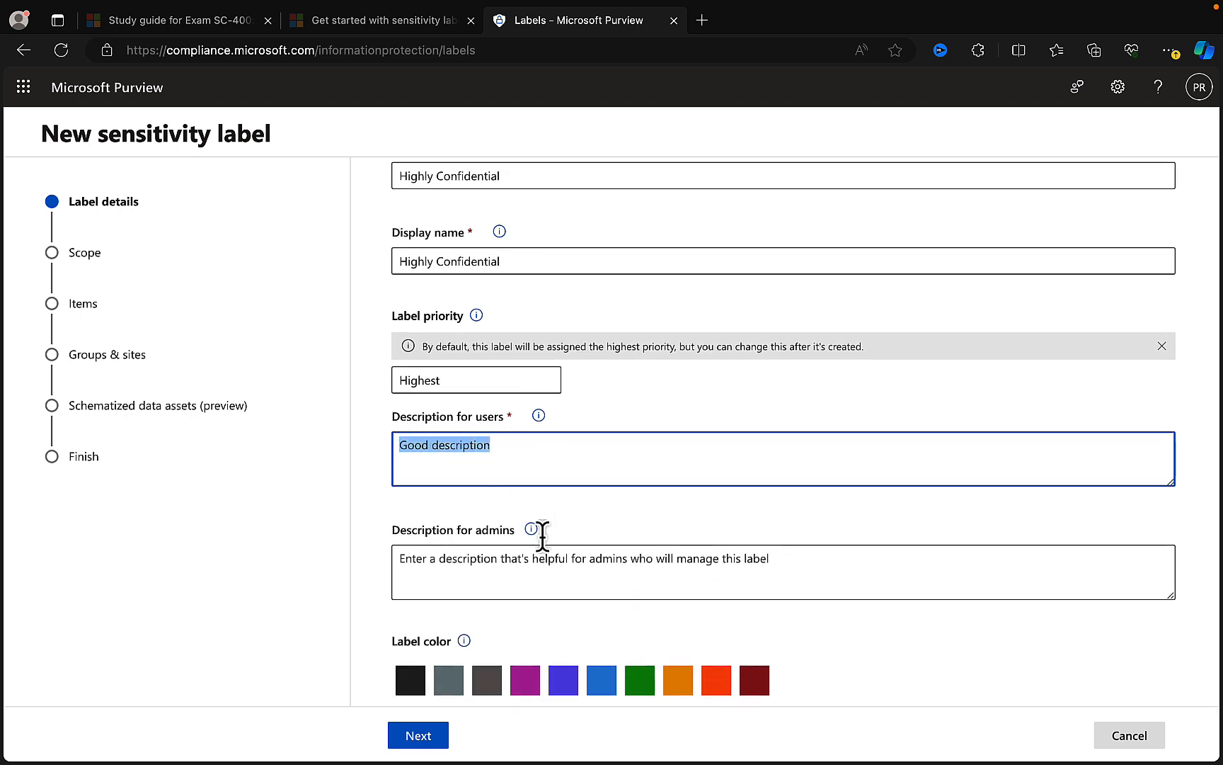
pyautogui.click(501, 571)
pyautogui.hotkey('ctrl', 'v')
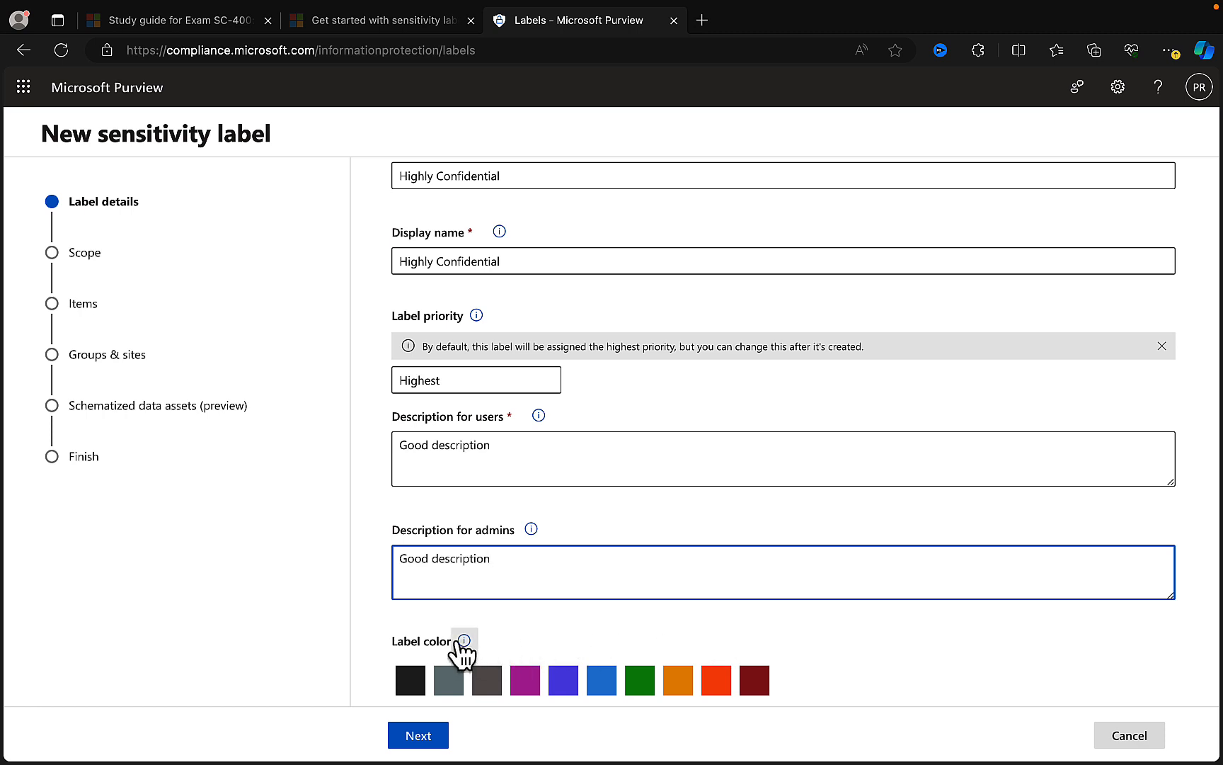
# - Include schematized data assets (preview) in the label's scope and continue to the item protection settings
pyautogui.moveTo(464, 642)
pyautogui.click(429, 736)
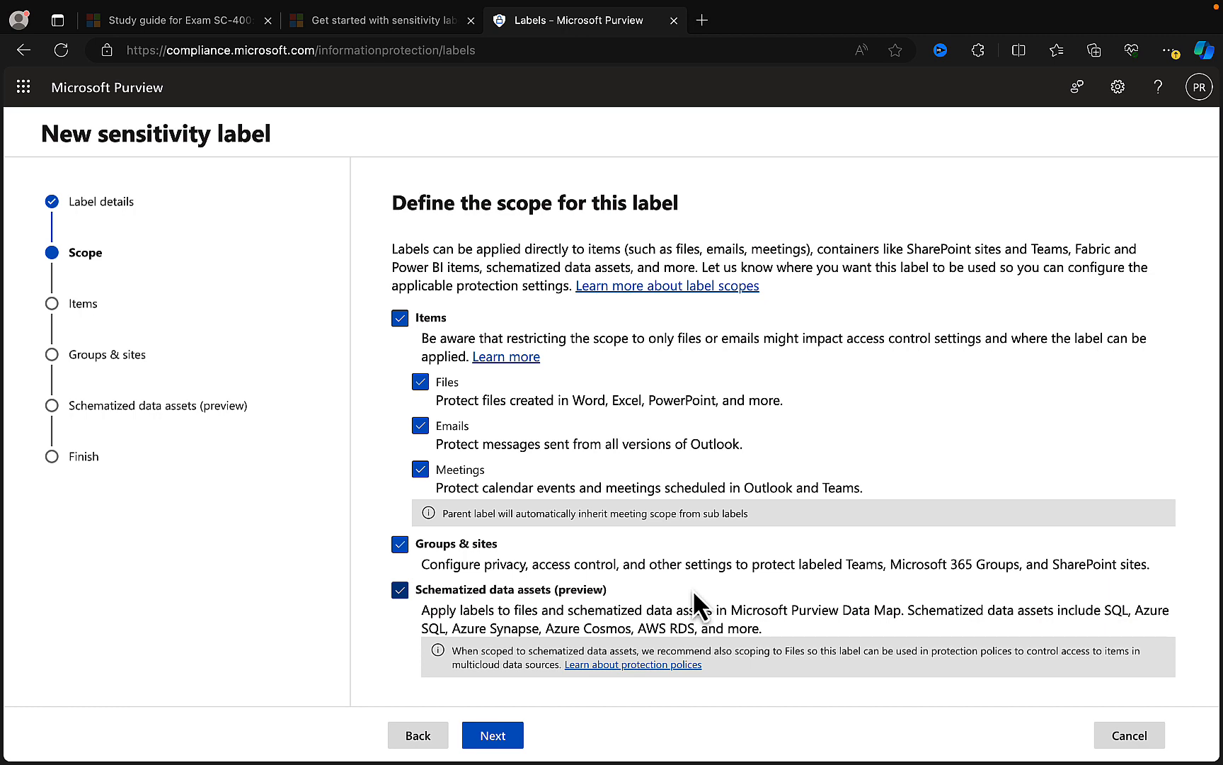
pyautogui.click(402, 594)
pyautogui.click(507, 736)
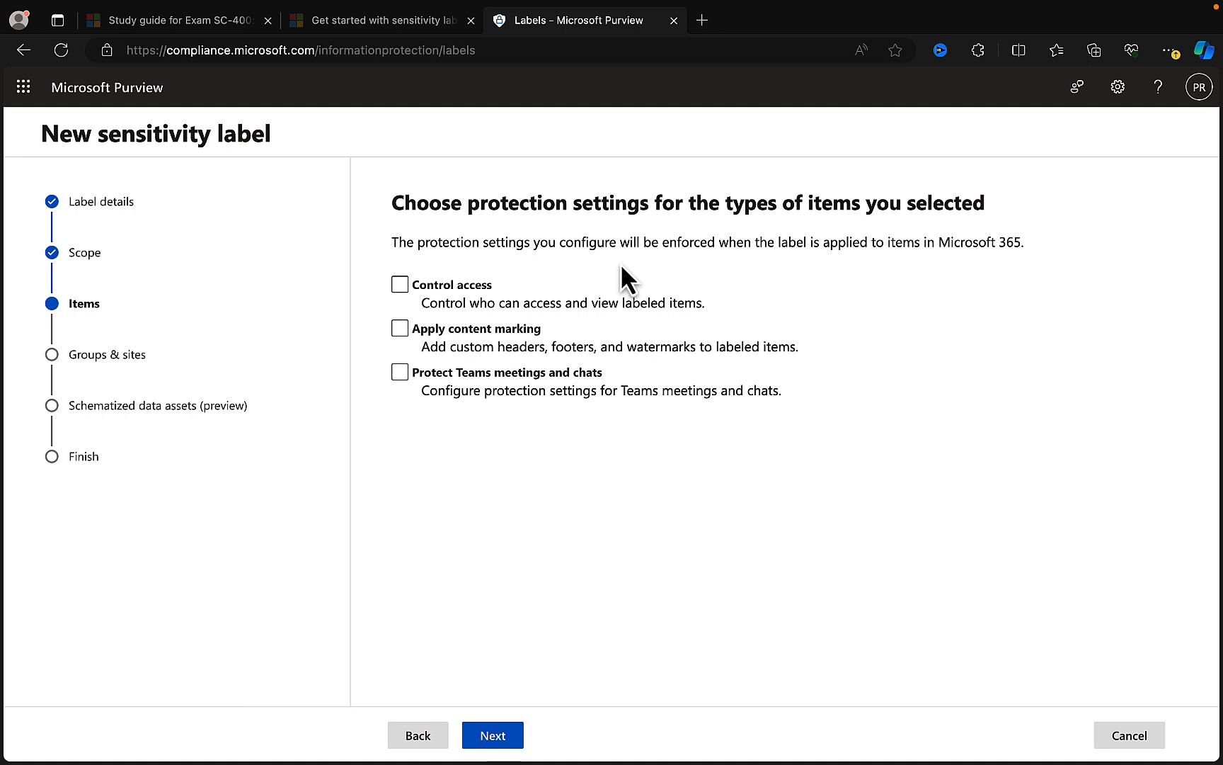
# - Turn on access control, content marking, and Teams meeting and chat protection for labeled items
pyautogui.click(413, 287)
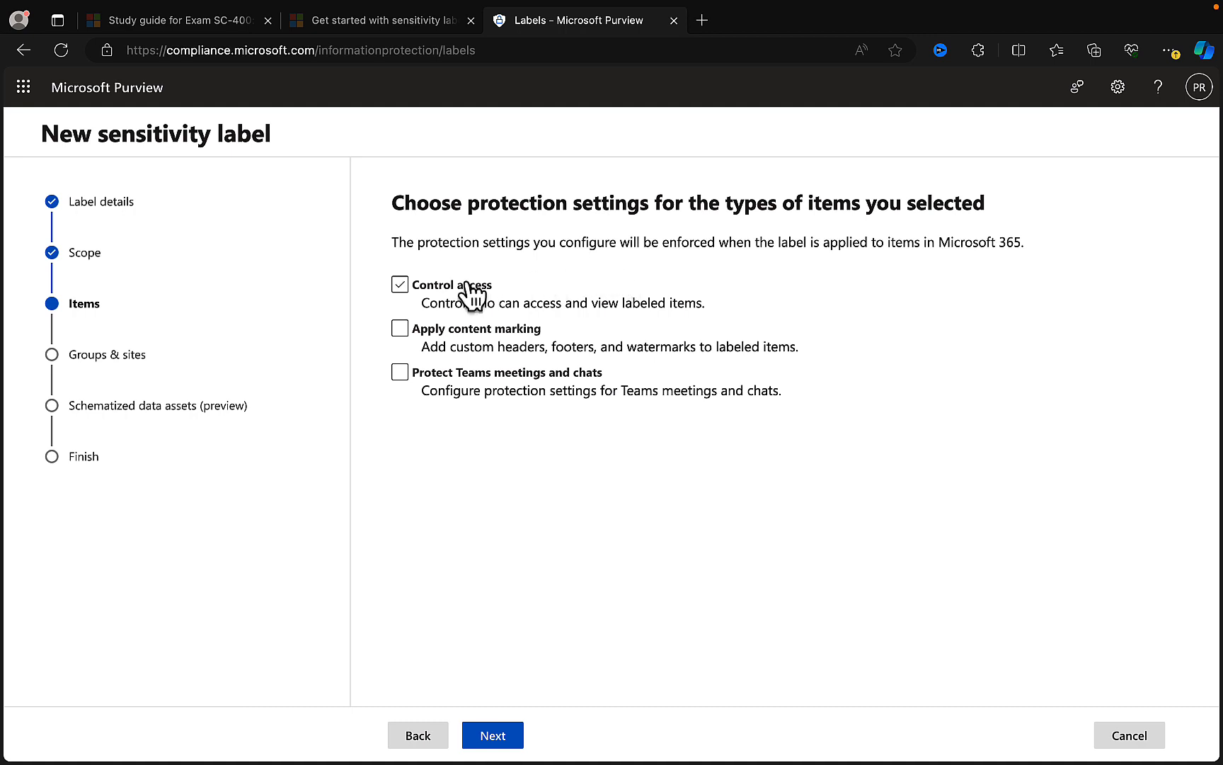
pyautogui.click(401, 286)
pyautogui.click(403, 285)
pyautogui.click(401, 329)
pyautogui.click(402, 371)
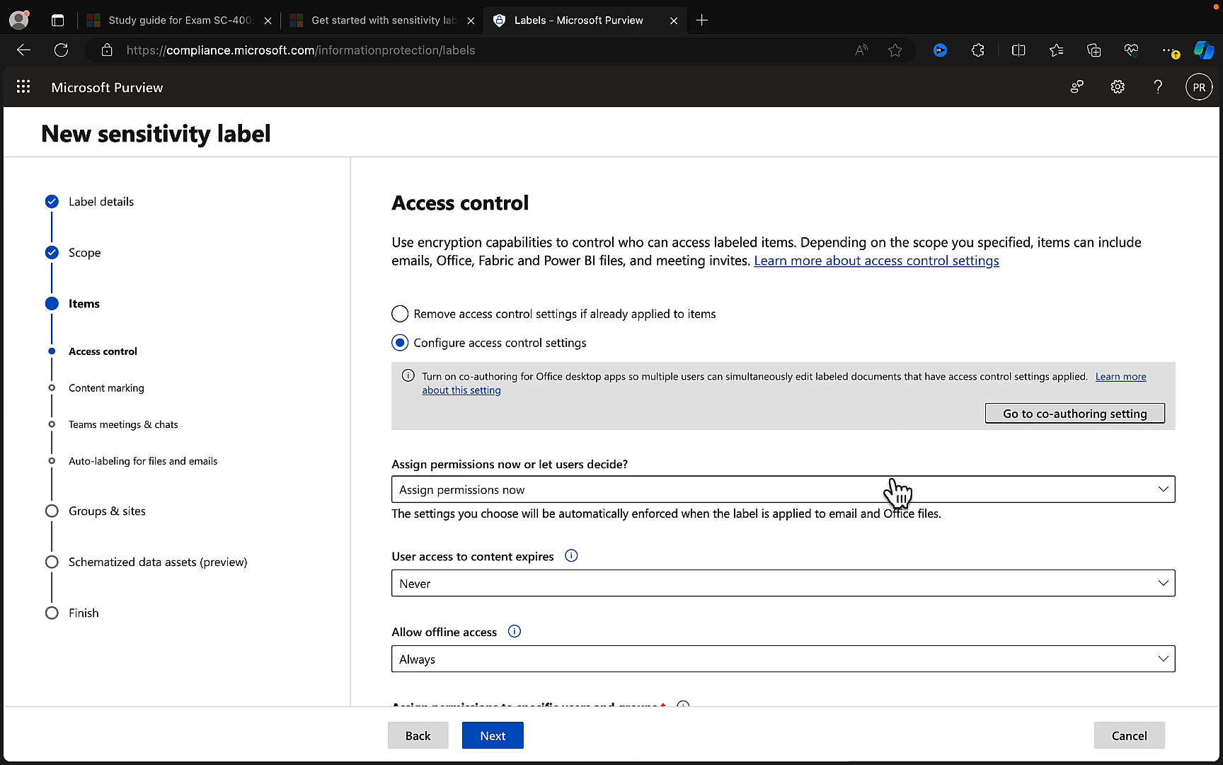
# - Let users assign permissions when they apply the label, and enable enforcing a restriction in Outlook
pyautogui.scroll(-2, 896, 487)
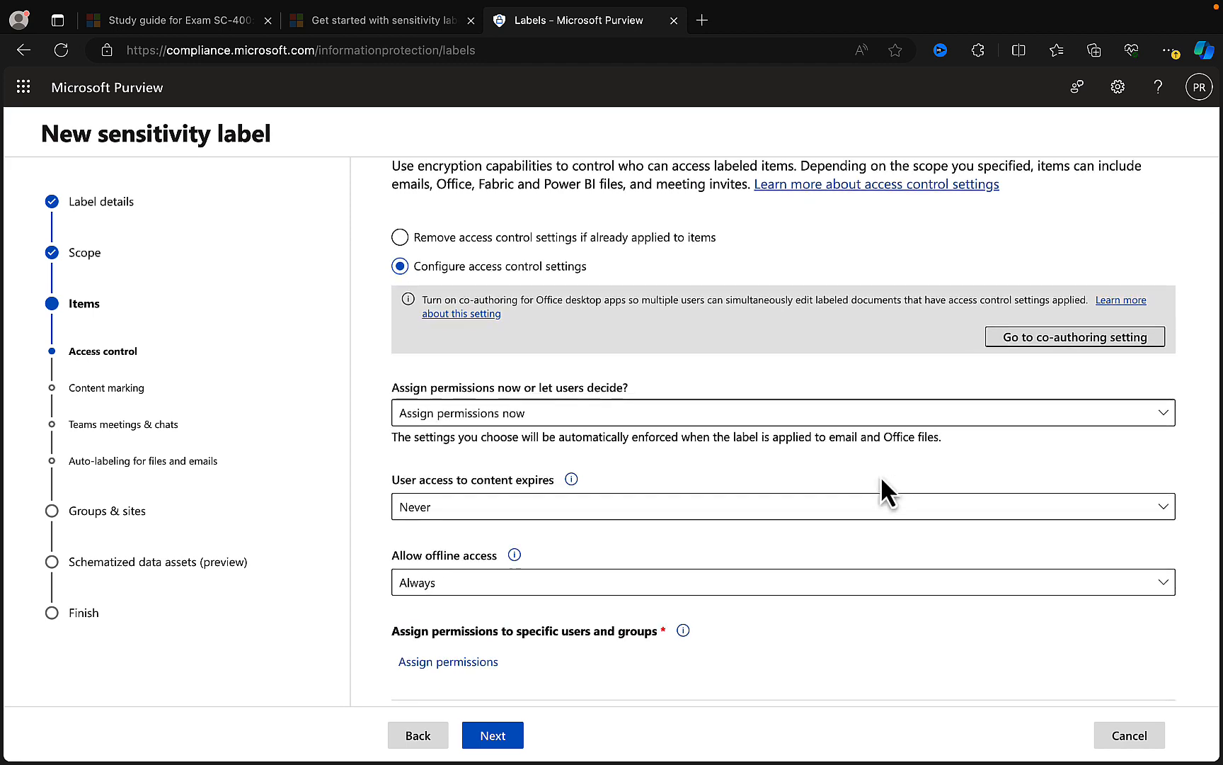
pyautogui.click(547, 426)
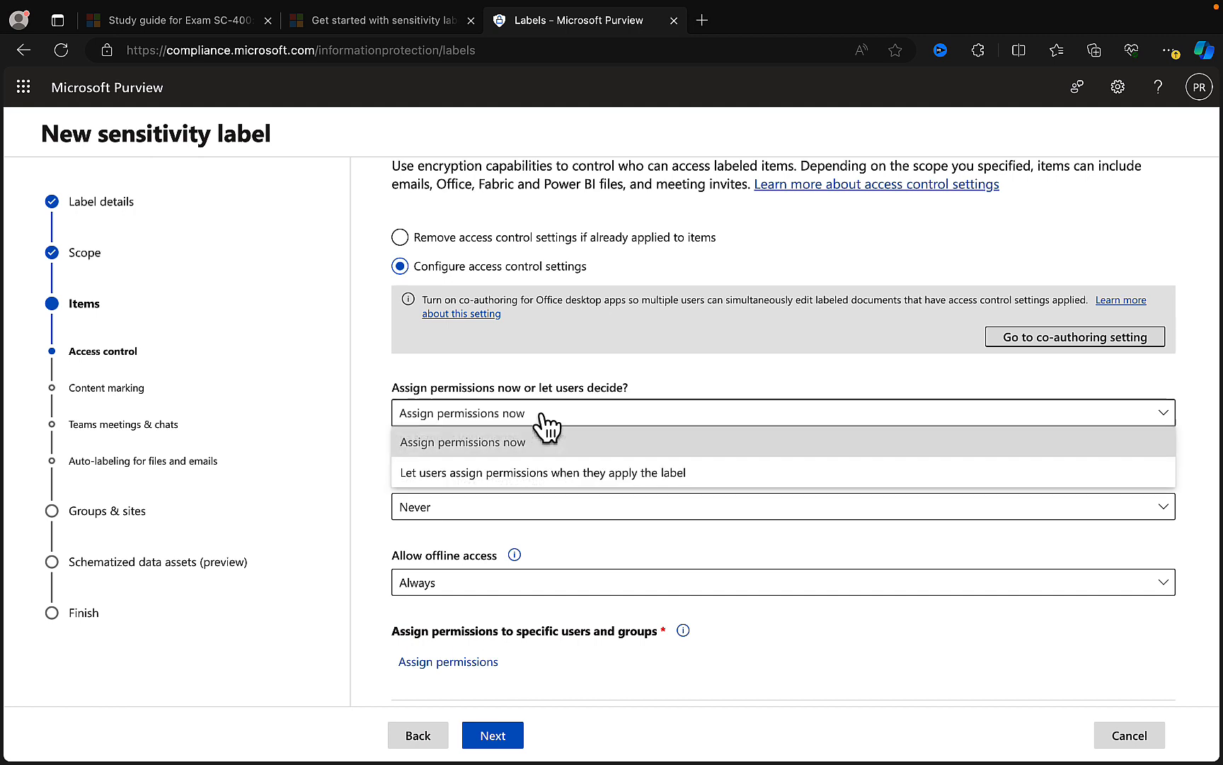
pyautogui.click(549, 476)
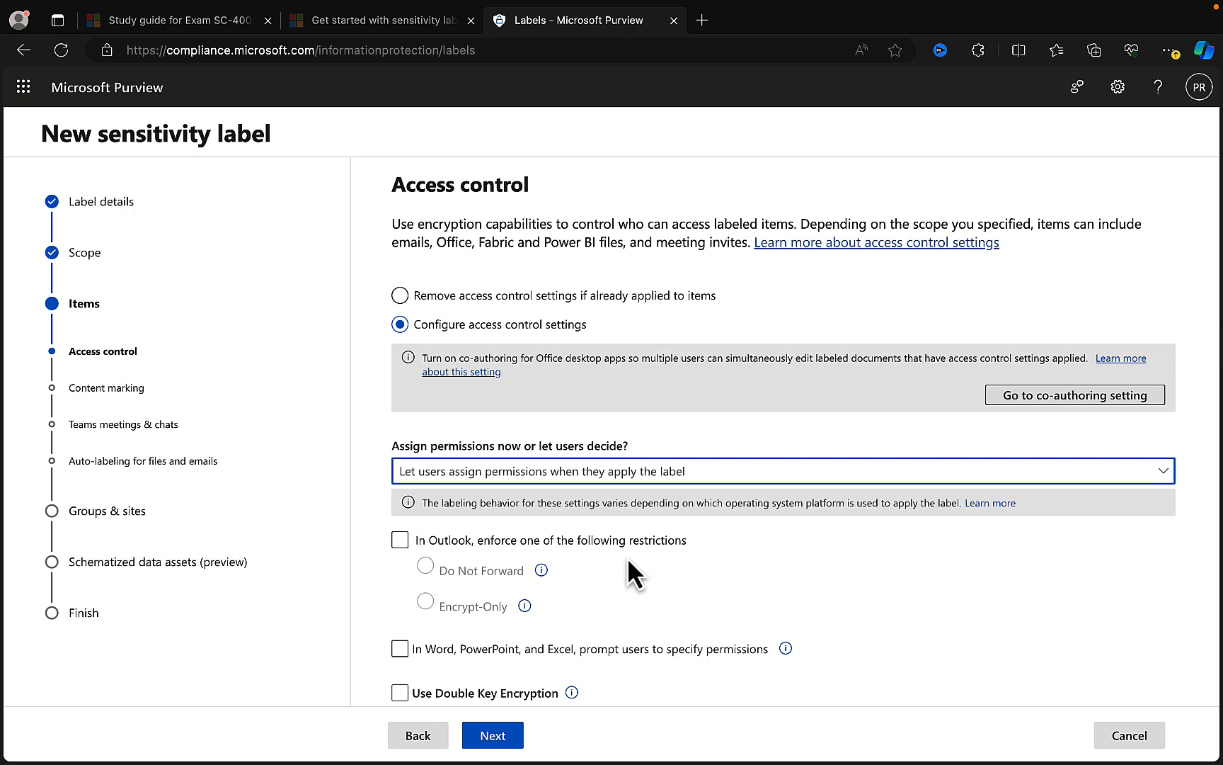
pyautogui.click(586, 543)
pyautogui.click(570, 541)
pyautogui.click(447, 545)
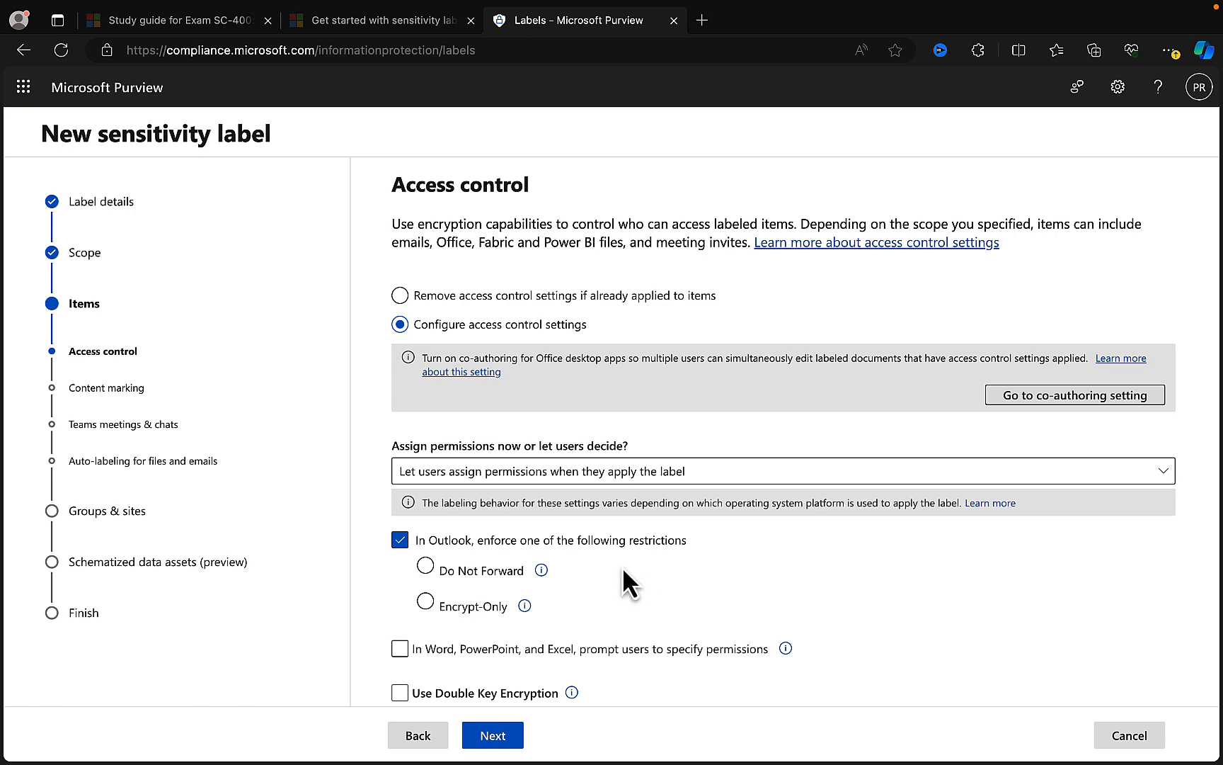
# - Compare the Do Not Forward and Encrypt-Only explanations, and choose Do Not Forward as the Outlook restriction
pyautogui.click(464, 573)
pyautogui.click(540, 572)
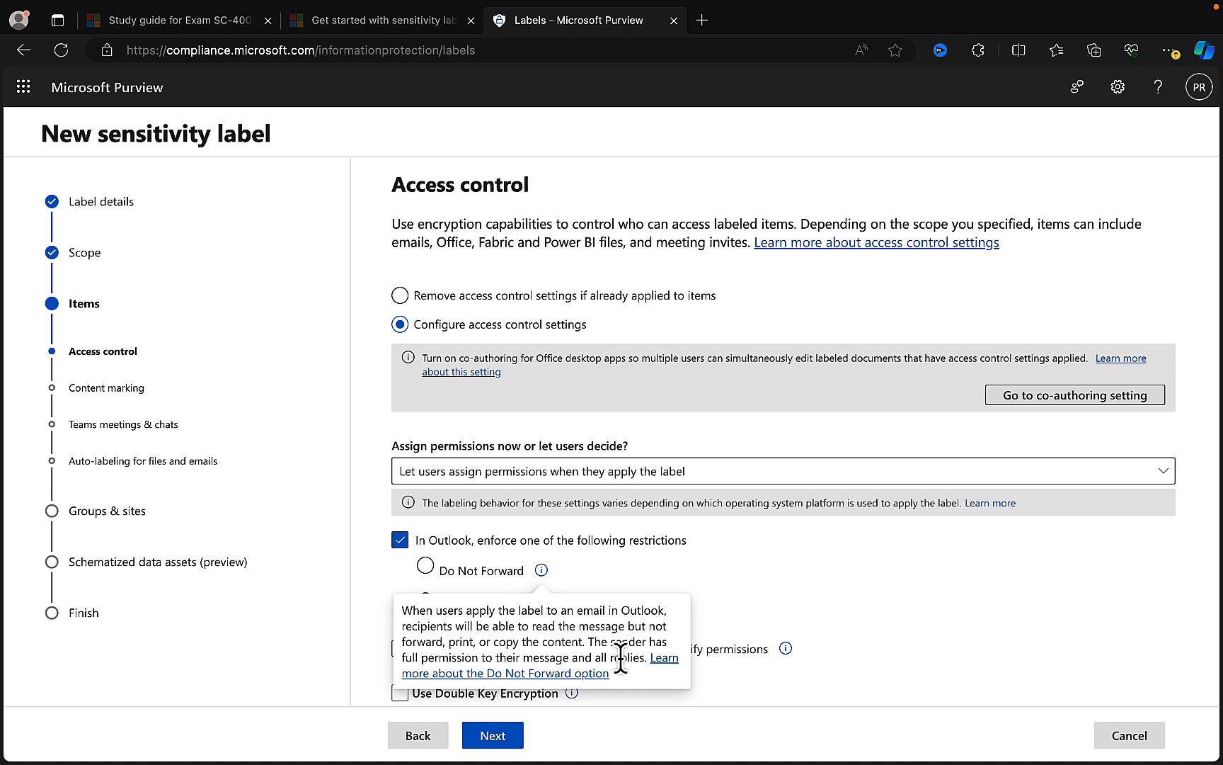
pyautogui.click(755, 581)
pyautogui.click(427, 603)
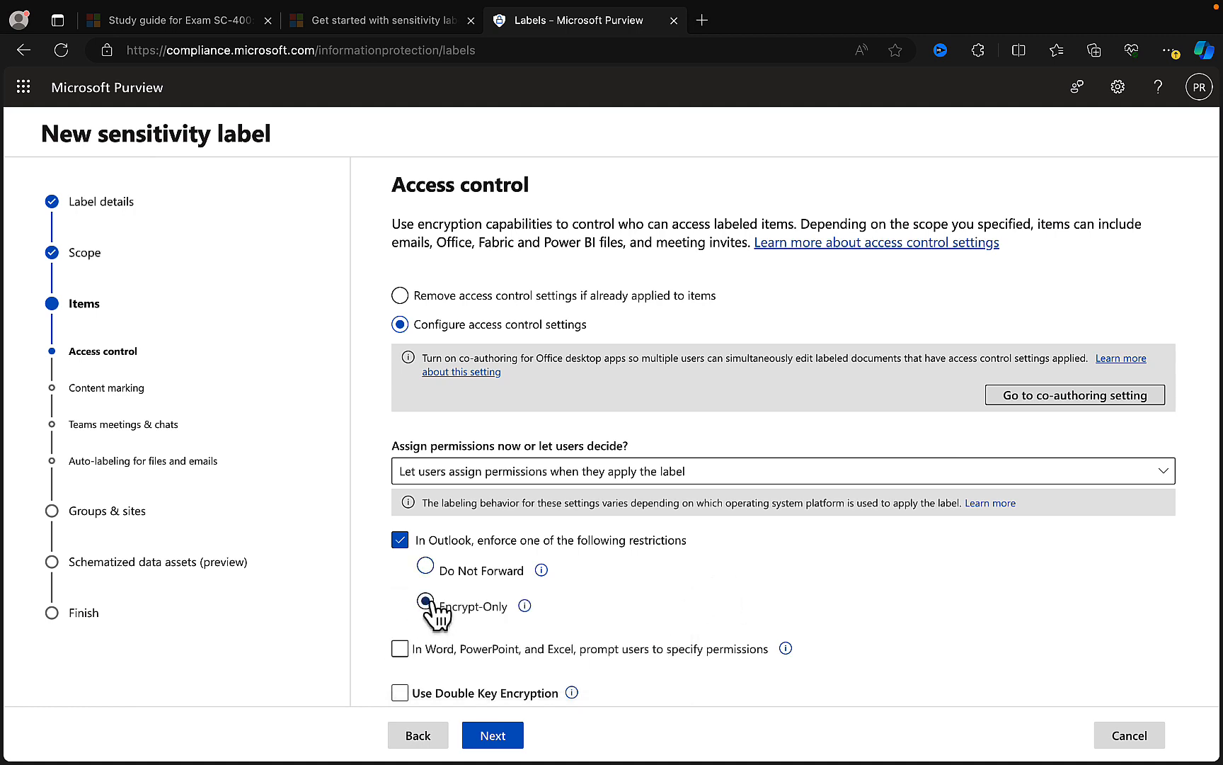
pyautogui.click(525, 605)
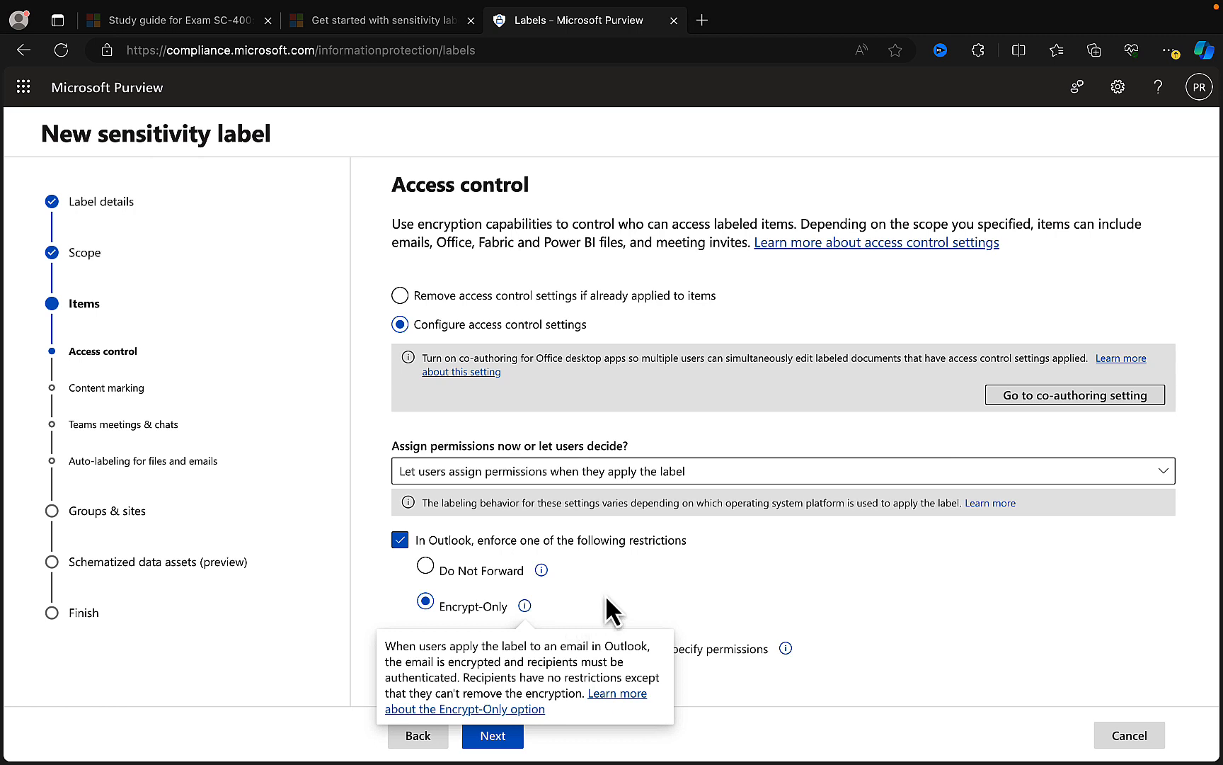
pyautogui.click(444, 568)
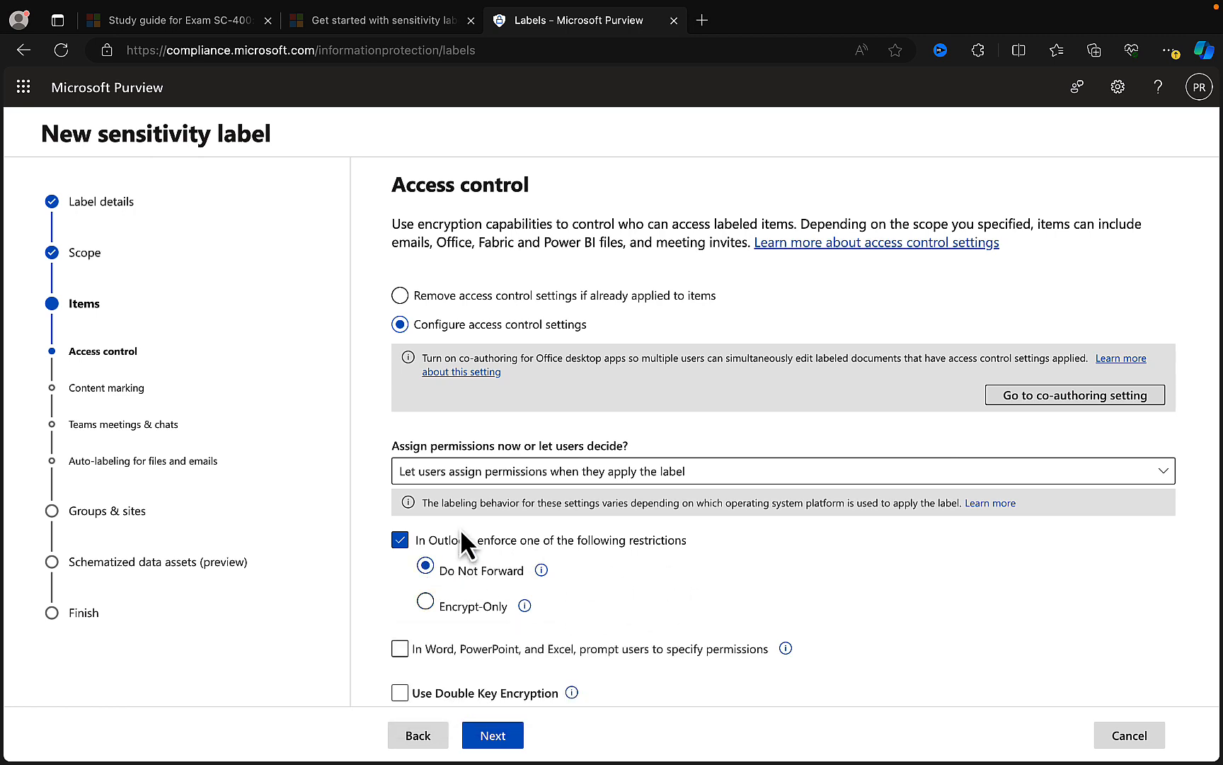
# - Try prompting users for permissions in Word, PowerPoint and Excel, and return the permission setting to Assign permissions now
pyautogui.click(401, 650)
pyautogui.click(786, 648)
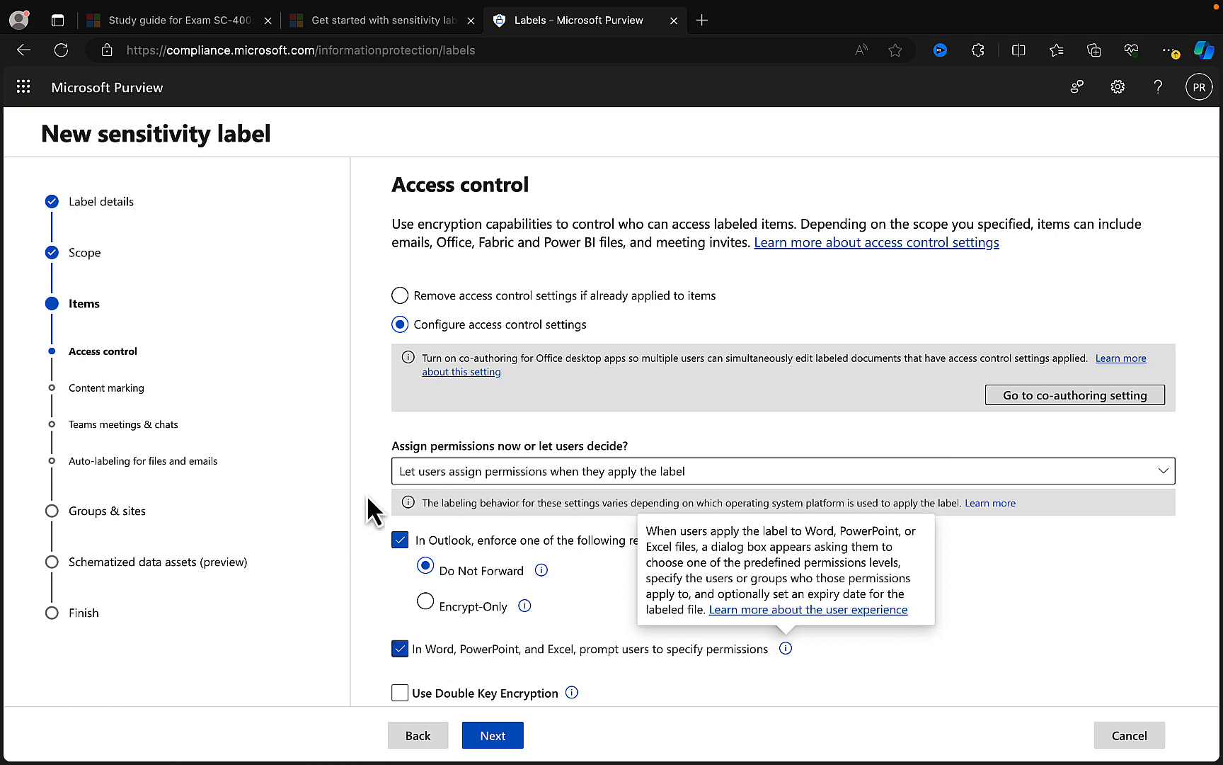
pyautogui.click(595, 471)
pyautogui.click(491, 501)
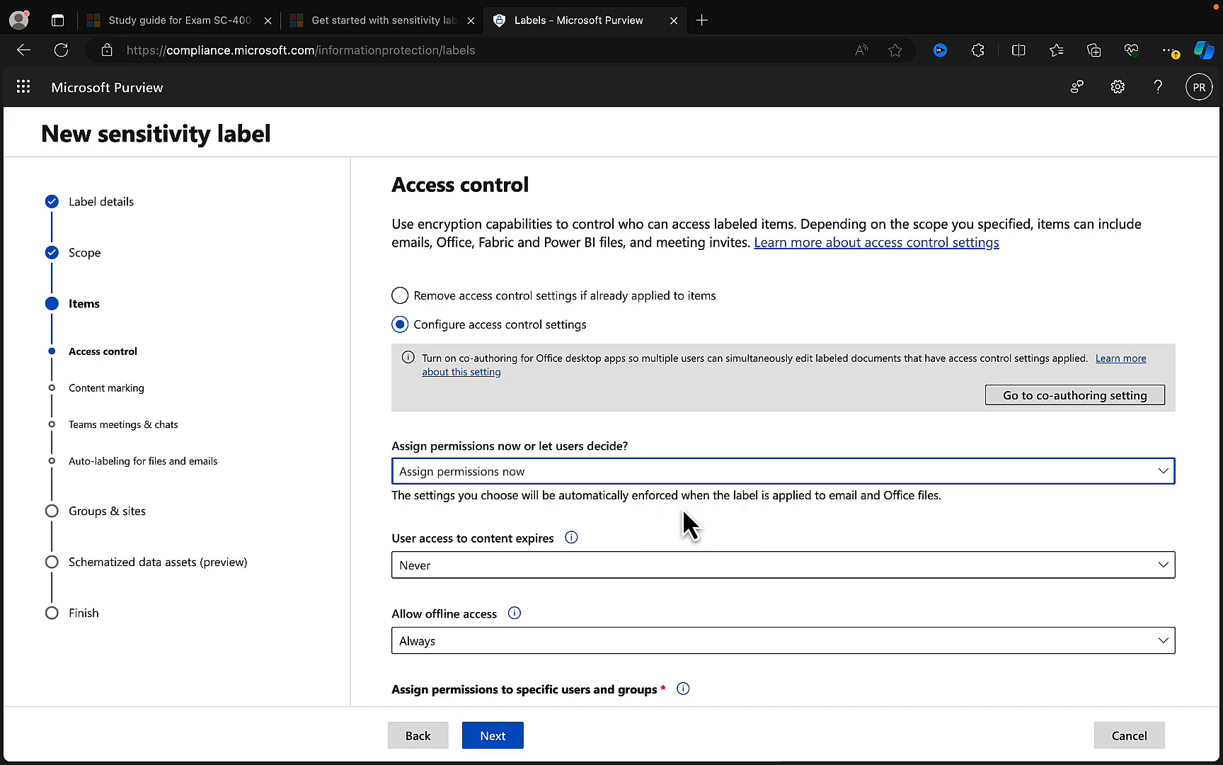
# - Examine the available options for when user access to content expires and for allowing offline access
pyautogui.scroll(-2, 683, 509)
pyautogui.scroll(-1, 682, 507)
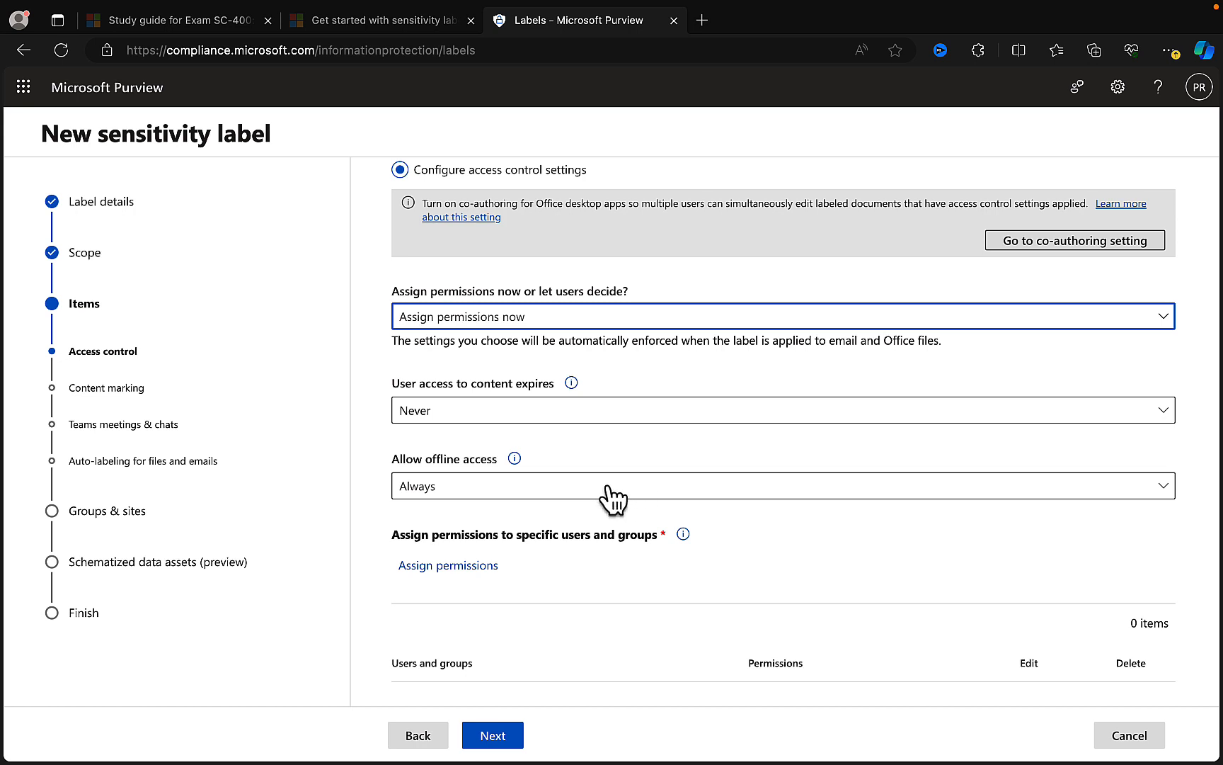
pyautogui.click(658, 416)
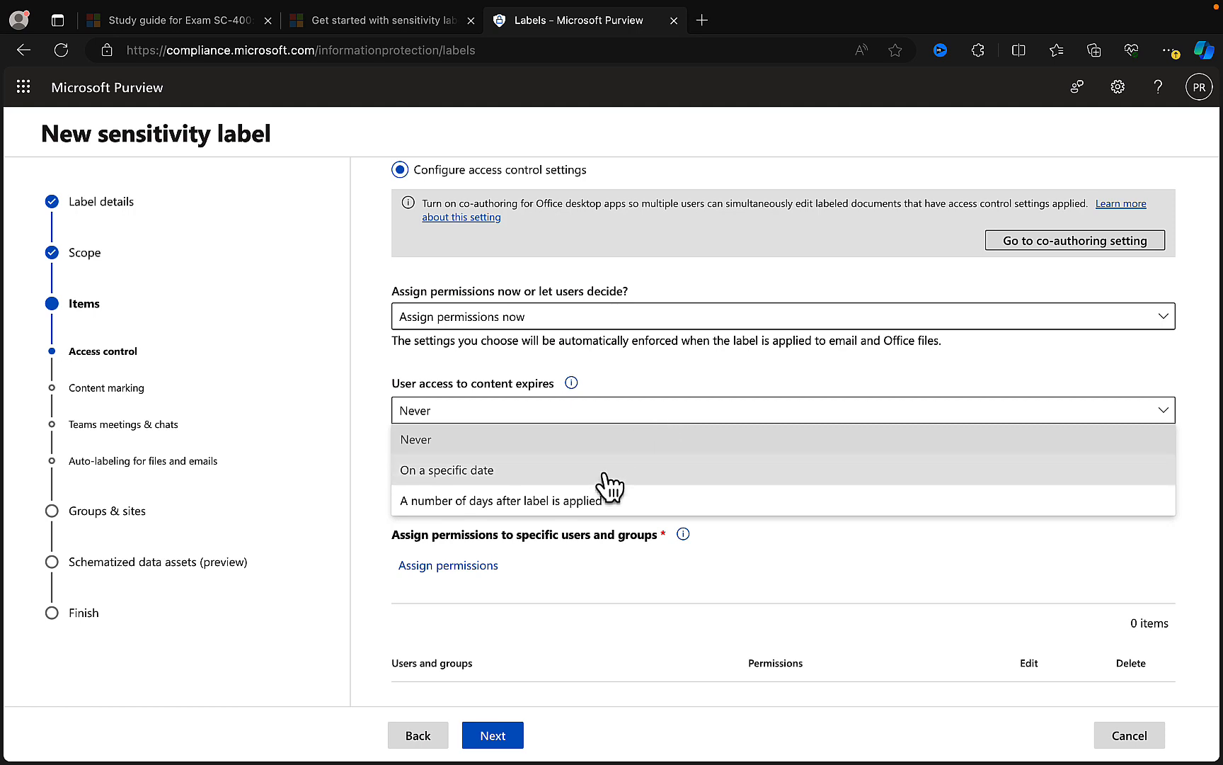
pyautogui.click(690, 383)
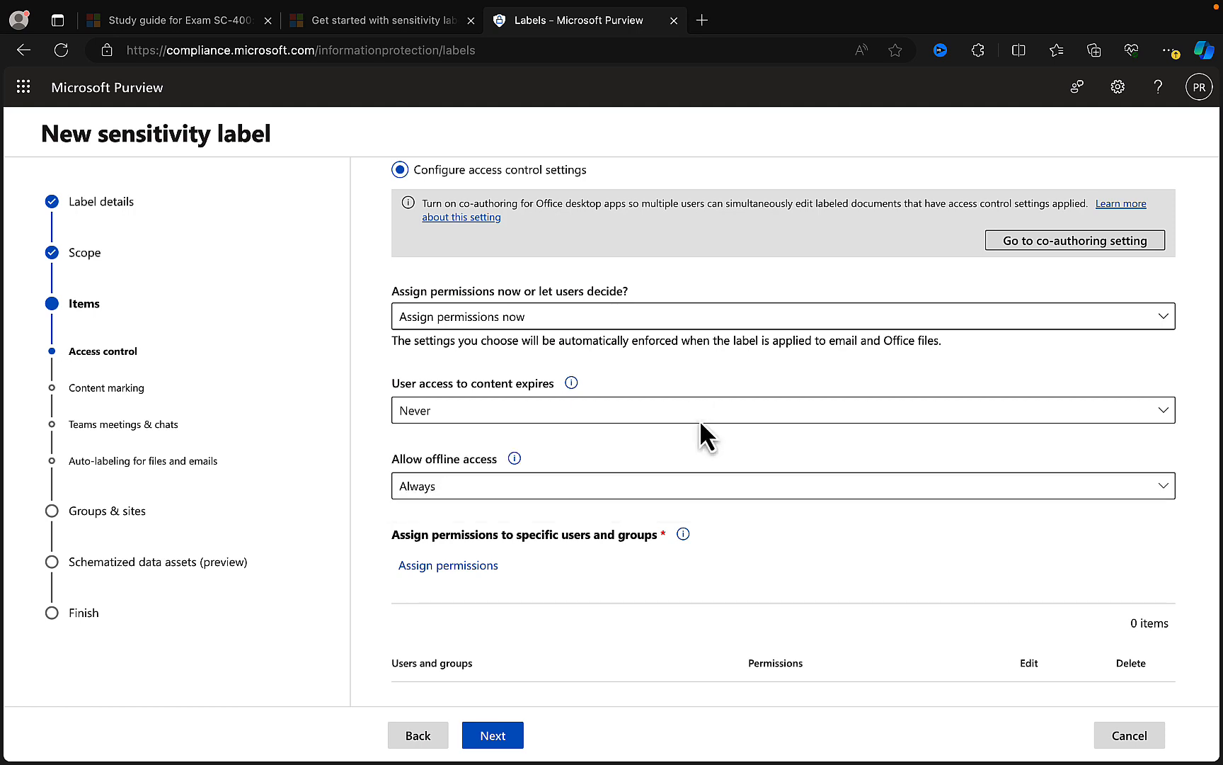
pyautogui.click(628, 496)
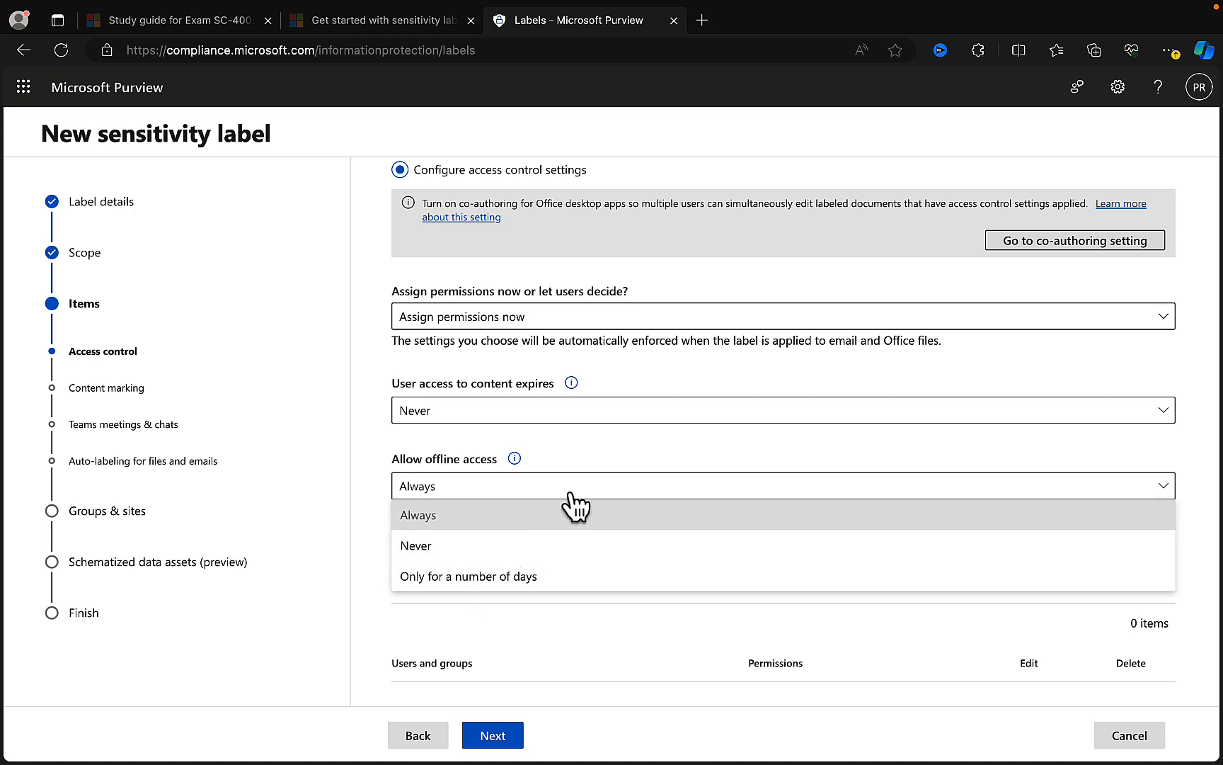
pyautogui.click(389, 446)
# - Check the explanation of assigning permissions to specific users and groups, and add any authenticated users to the label's permission assignment
pyautogui.scroll(-1, 570, 546)
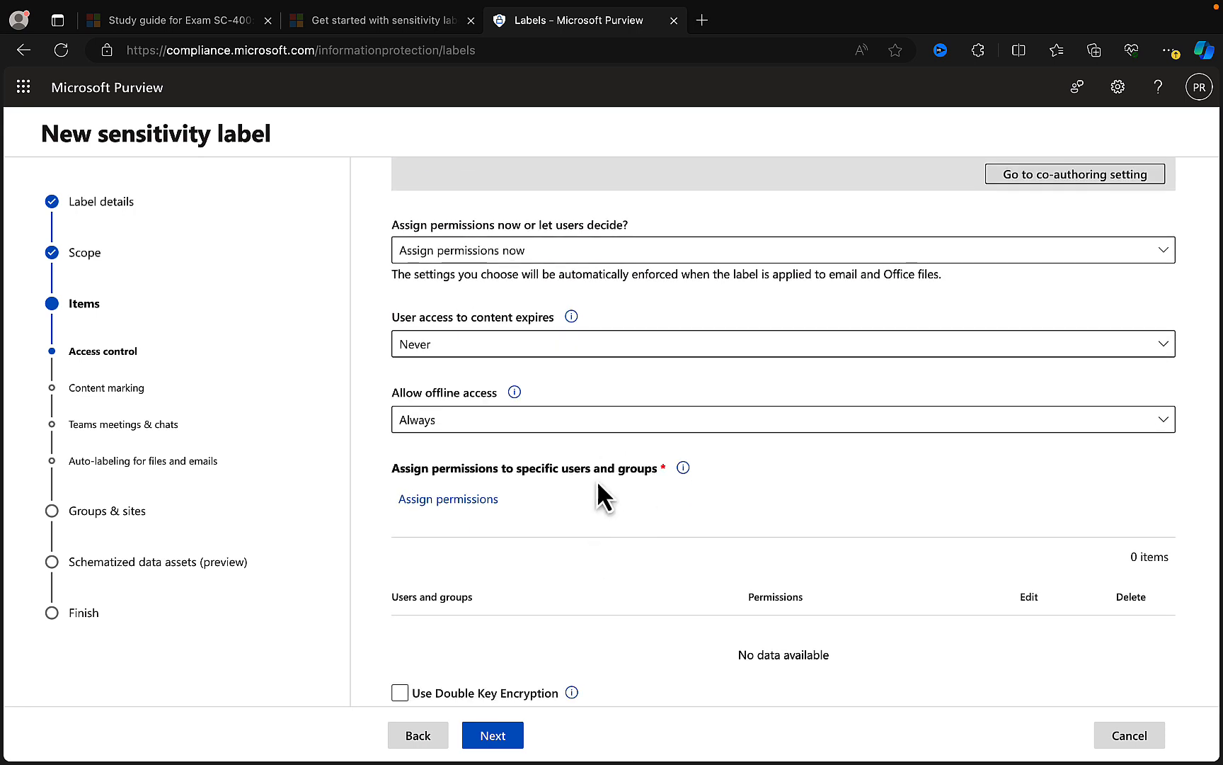
pyautogui.click(684, 469)
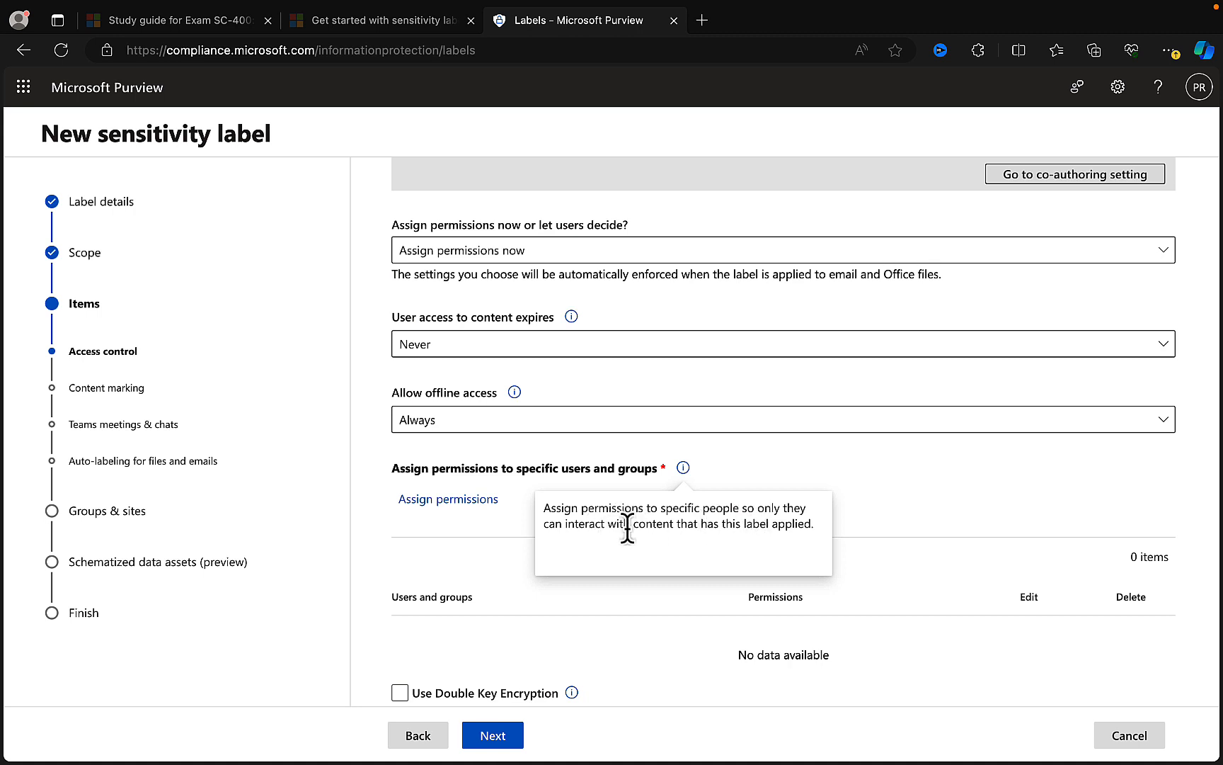
pyautogui.click(911, 475)
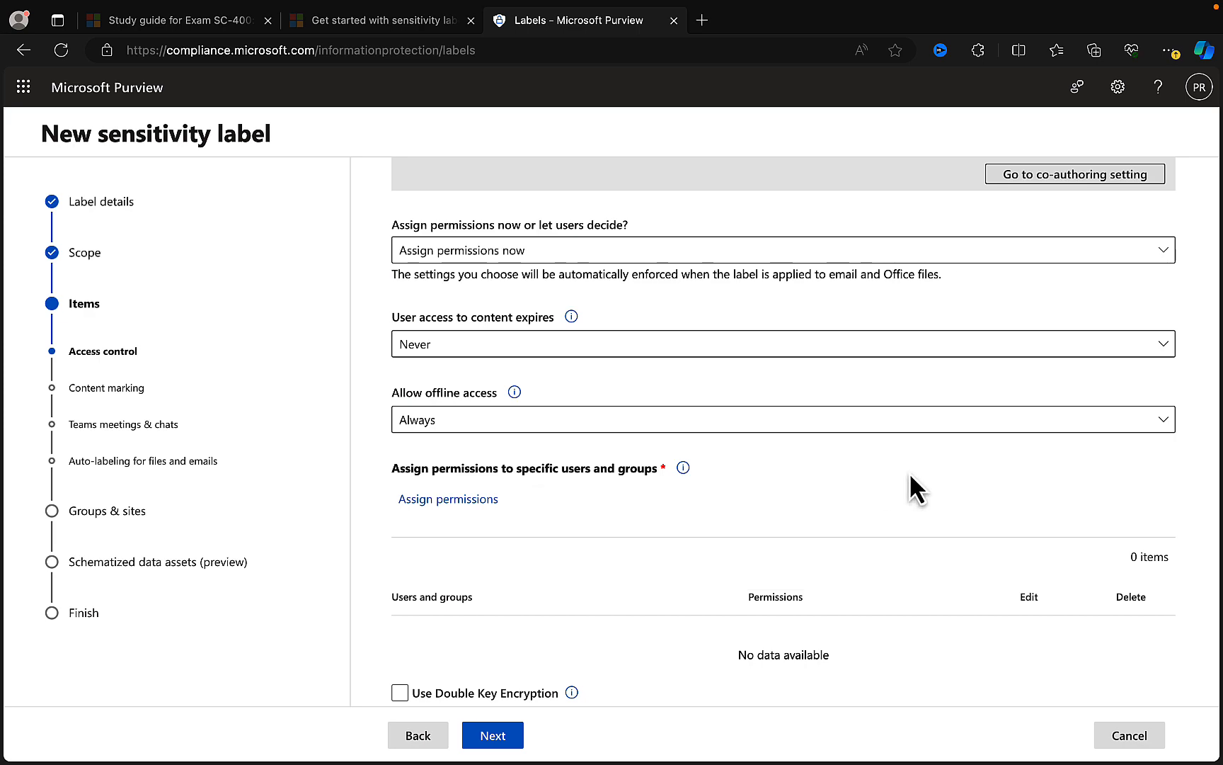
pyautogui.click(456, 500)
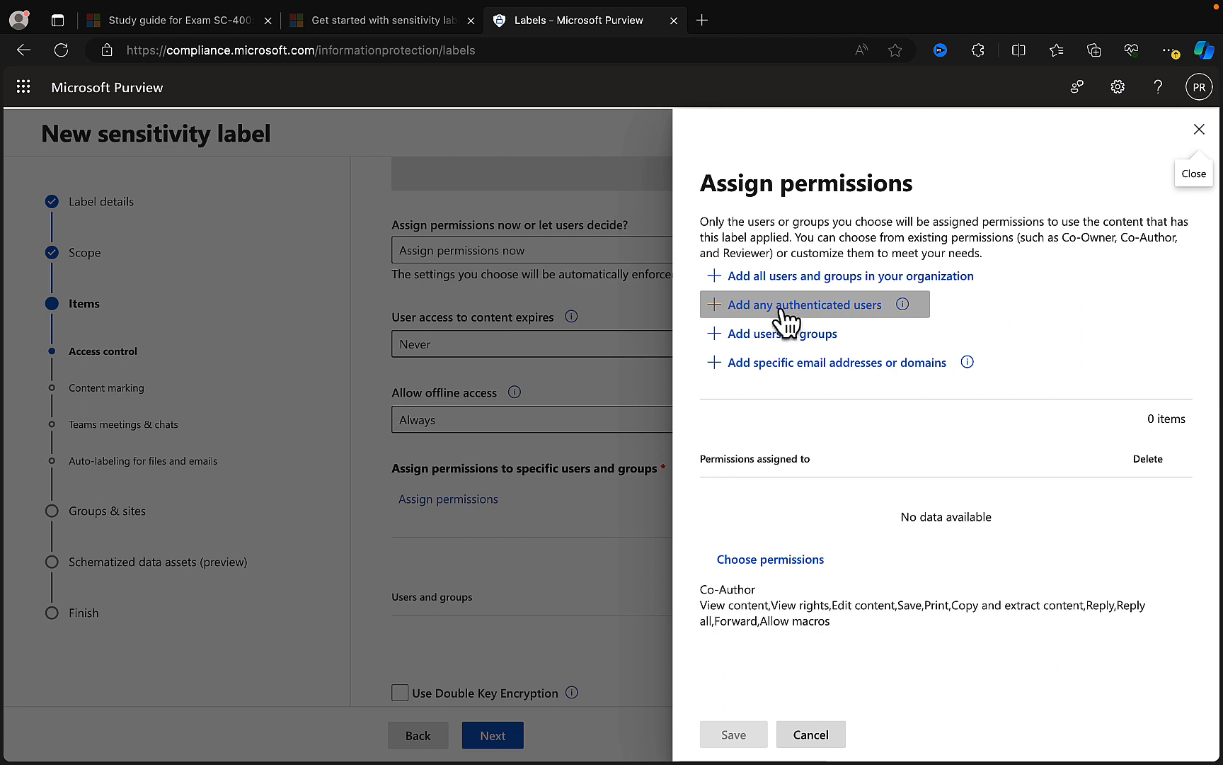
pyautogui.click(909, 306)
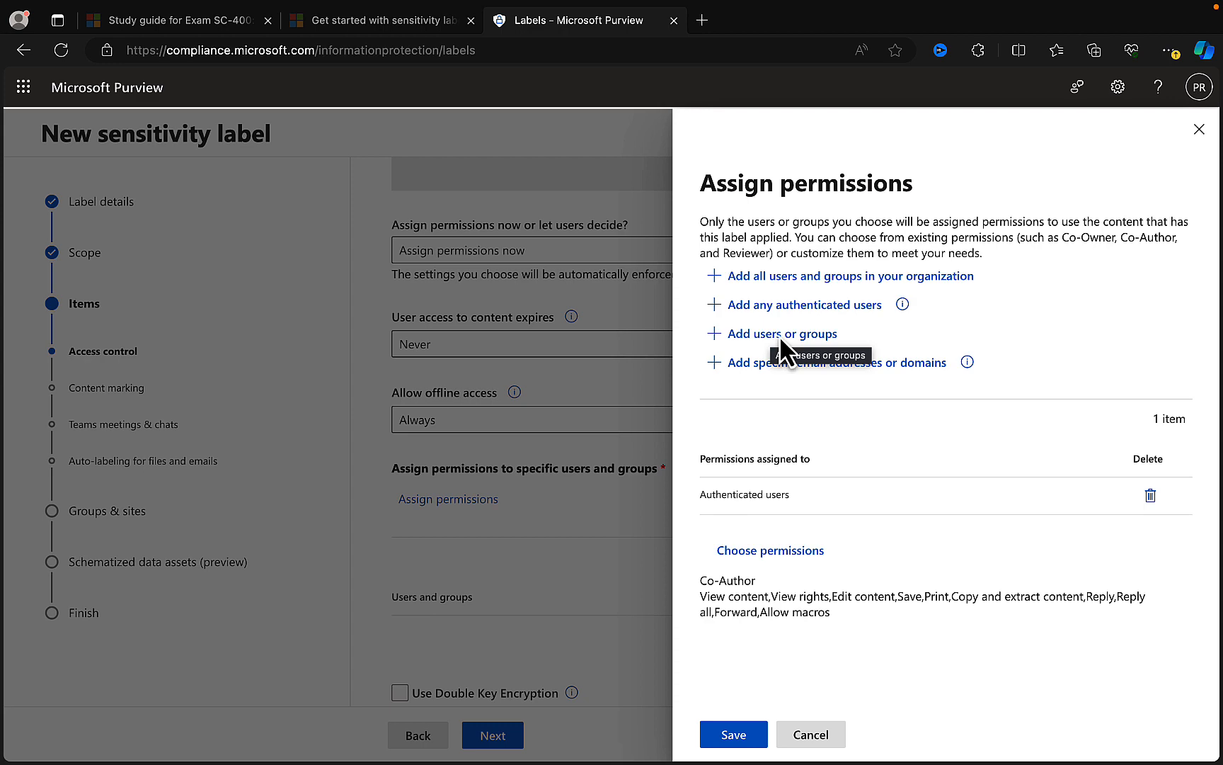
# - View the list for adding users or groups without adding anyone, and open the entry for specific email addresses or domains
pyautogui.click(739, 333)
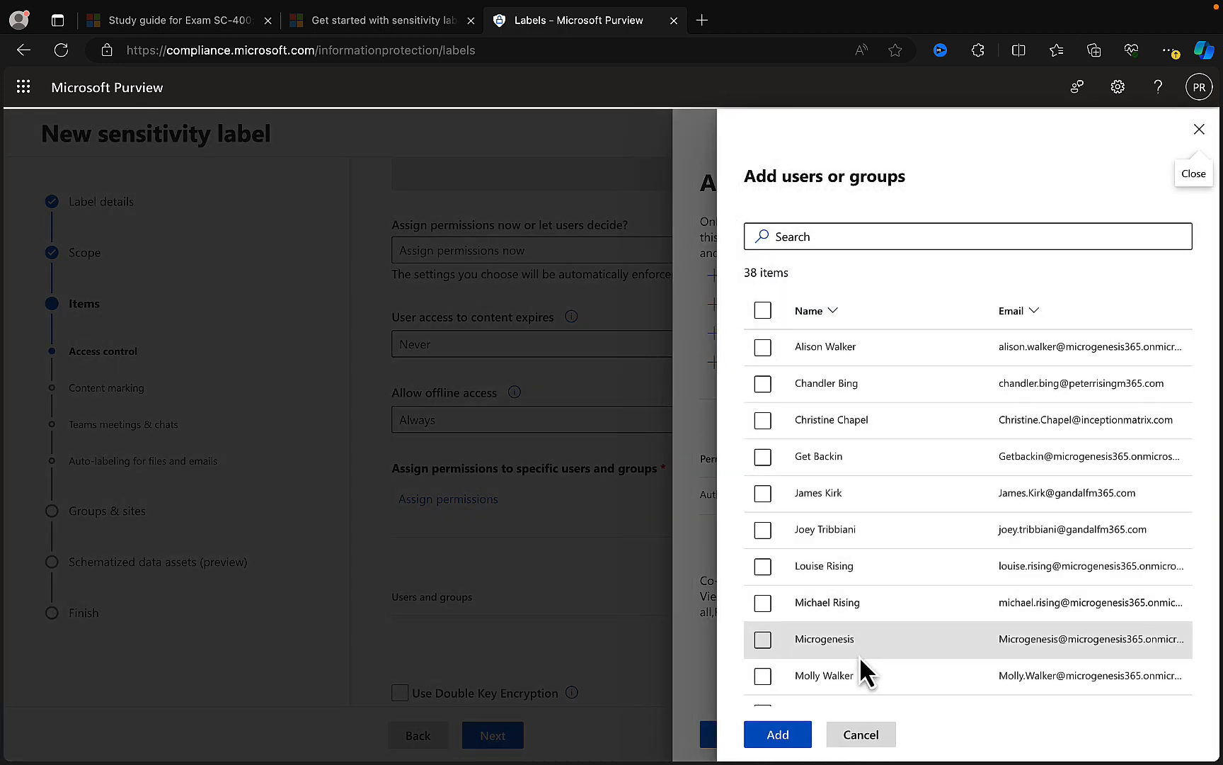
pyautogui.click(864, 735)
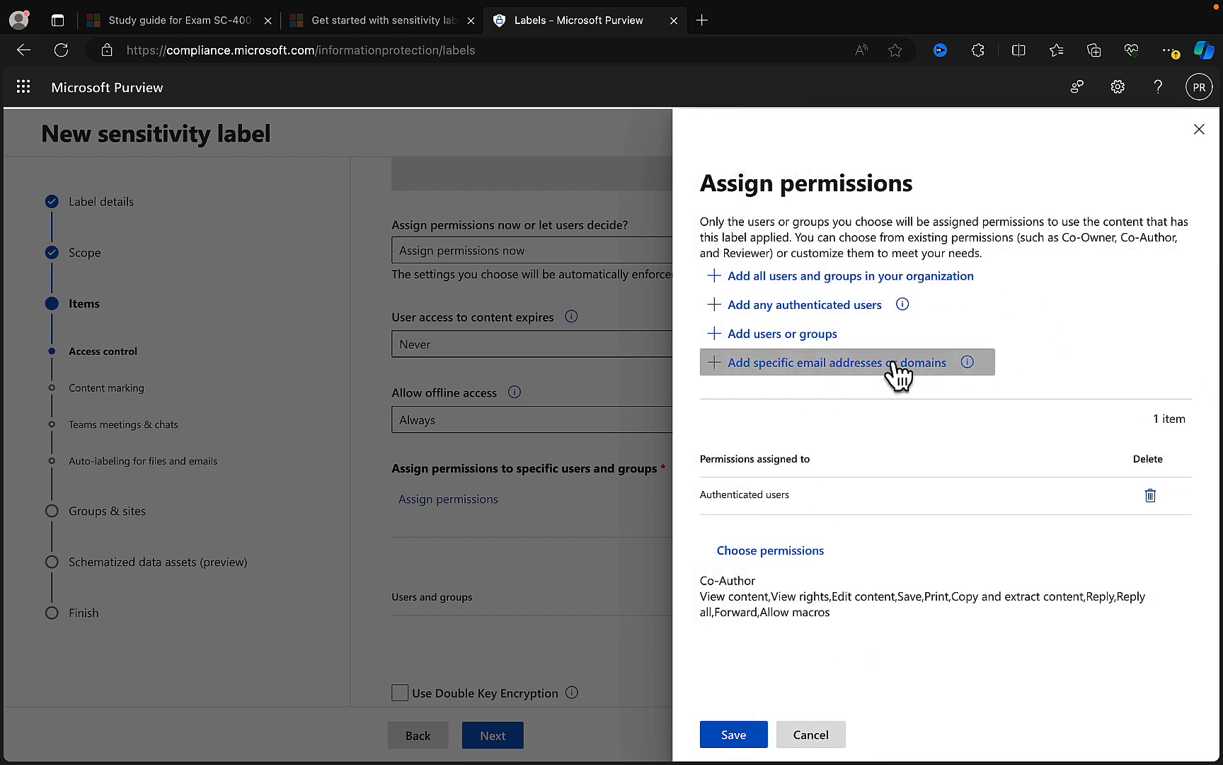
pyautogui.click(971, 363)
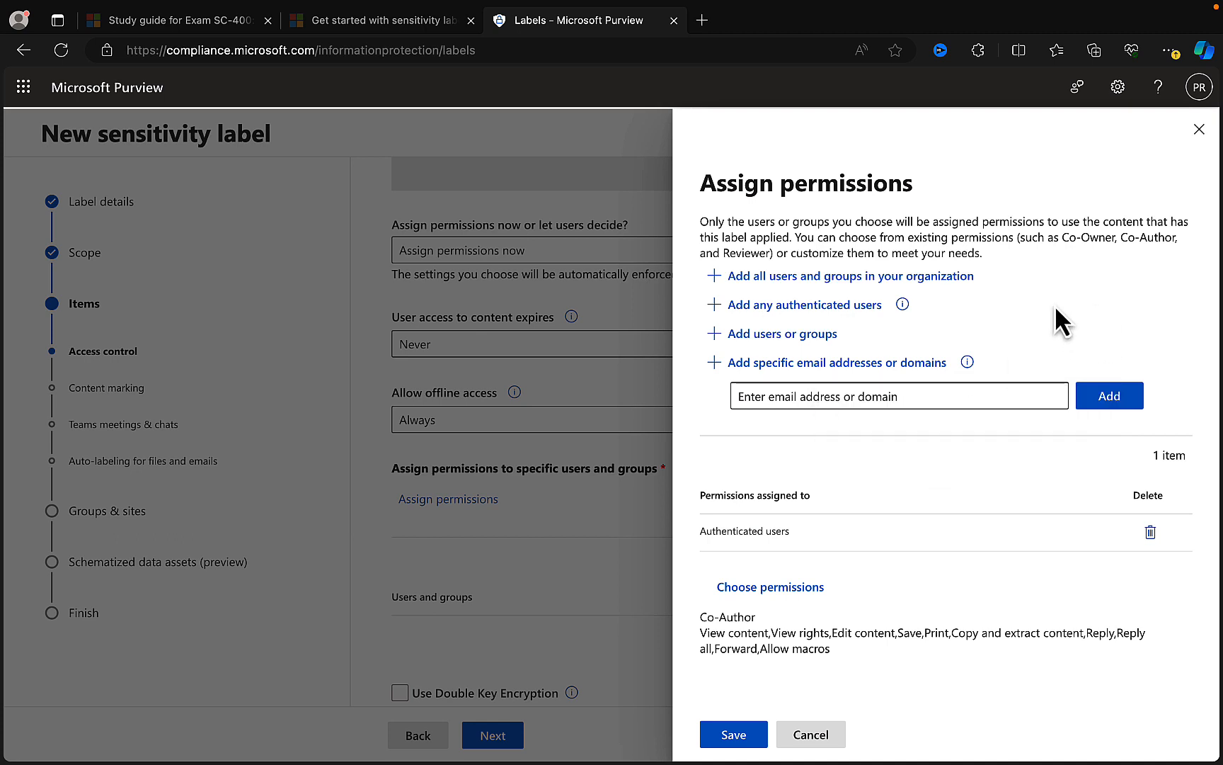
# - Add all users and groups in the organization, set the assigned permission level to Viewer, and save the permission assignment
pyautogui.click(738, 280)
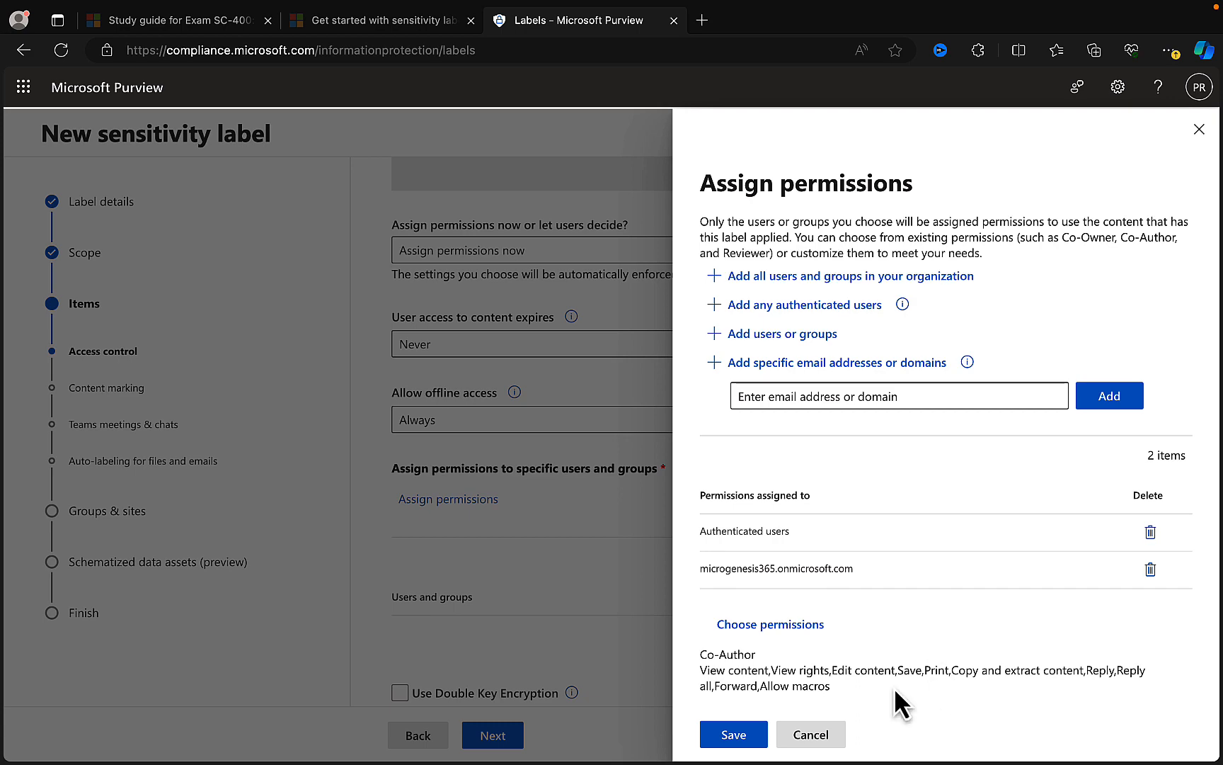
pyautogui.click(776, 624)
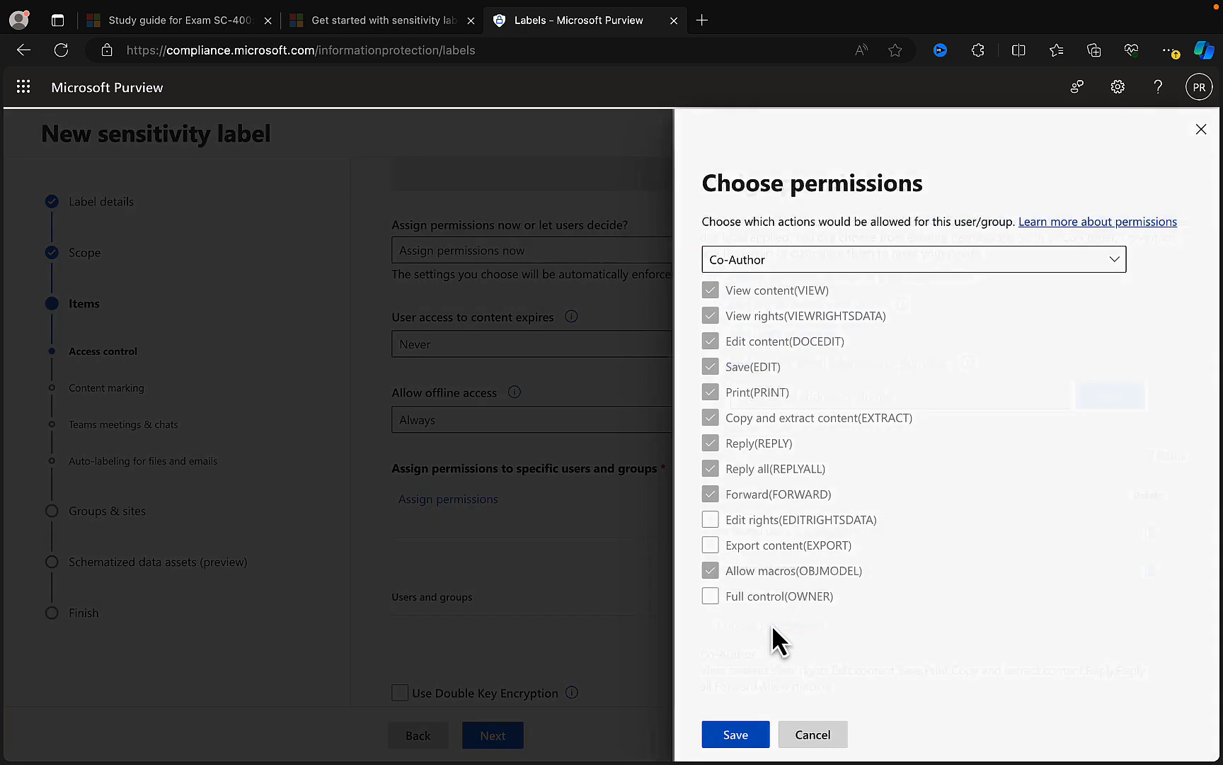
pyautogui.click(1112, 261)
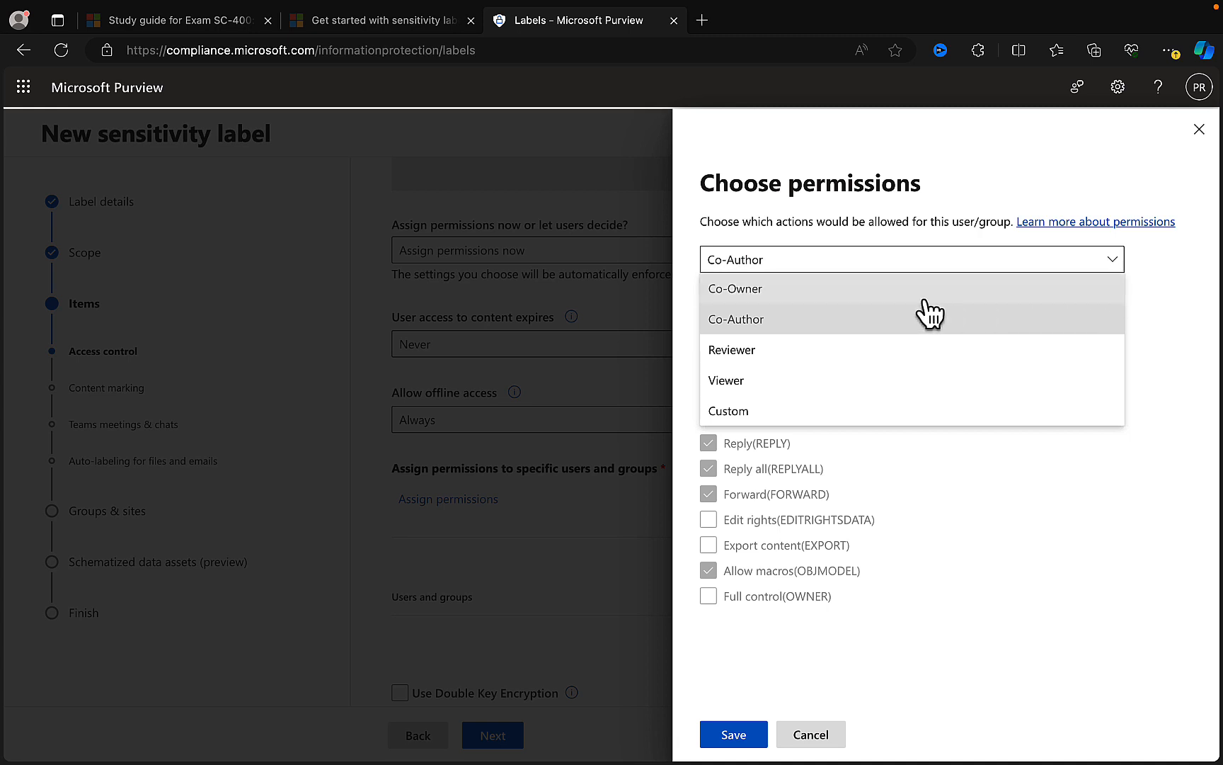
pyautogui.click(909, 296)
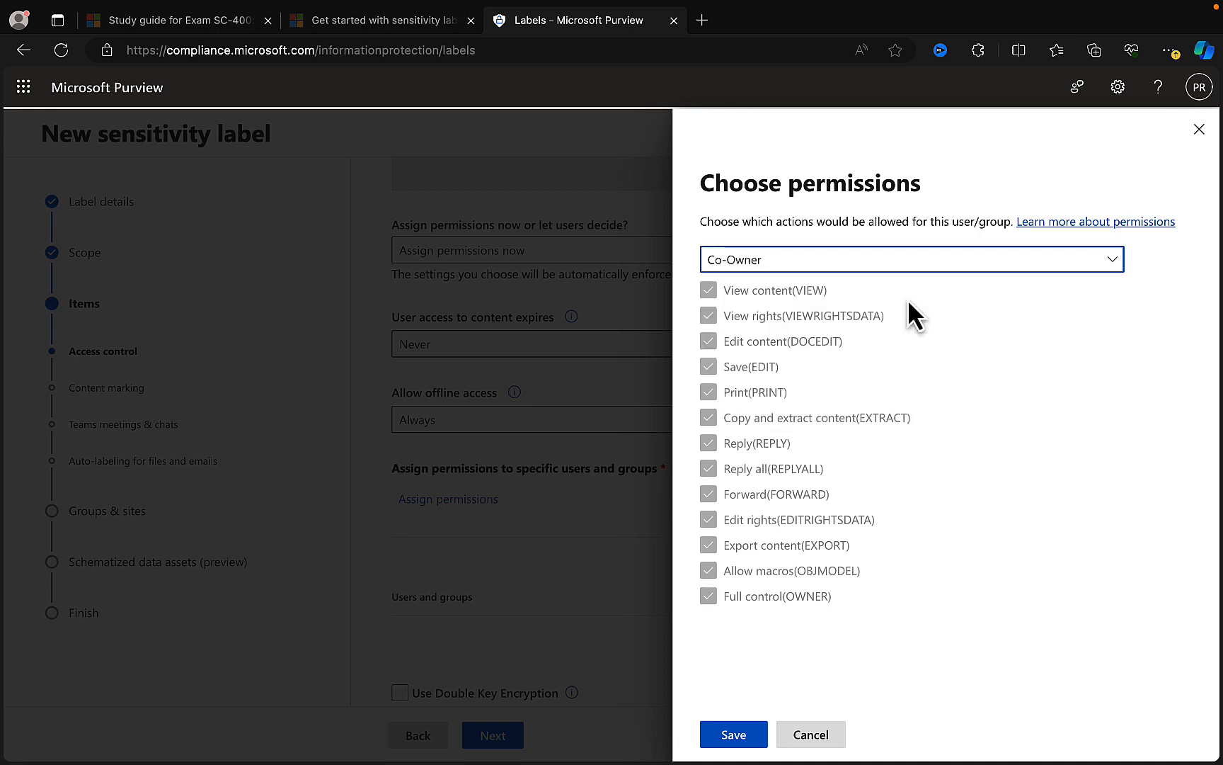
pyautogui.click(1095, 262)
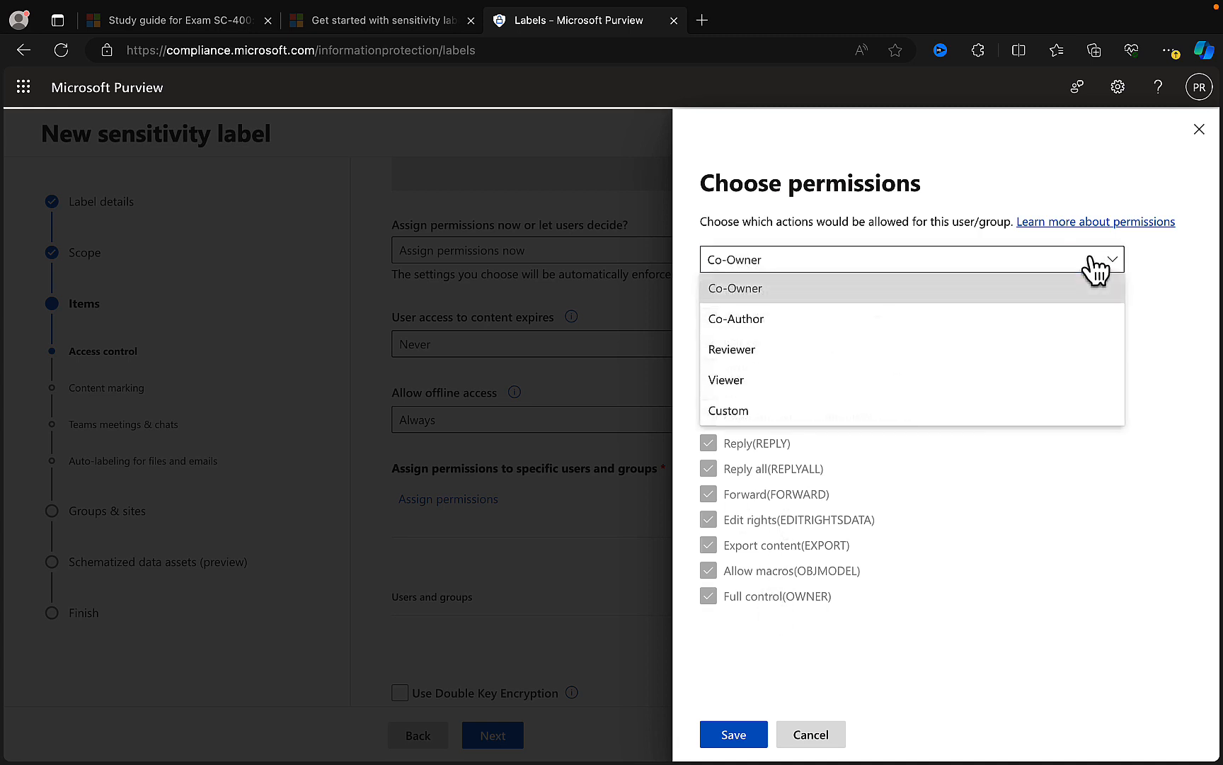
pyautogui.click(797, 382)
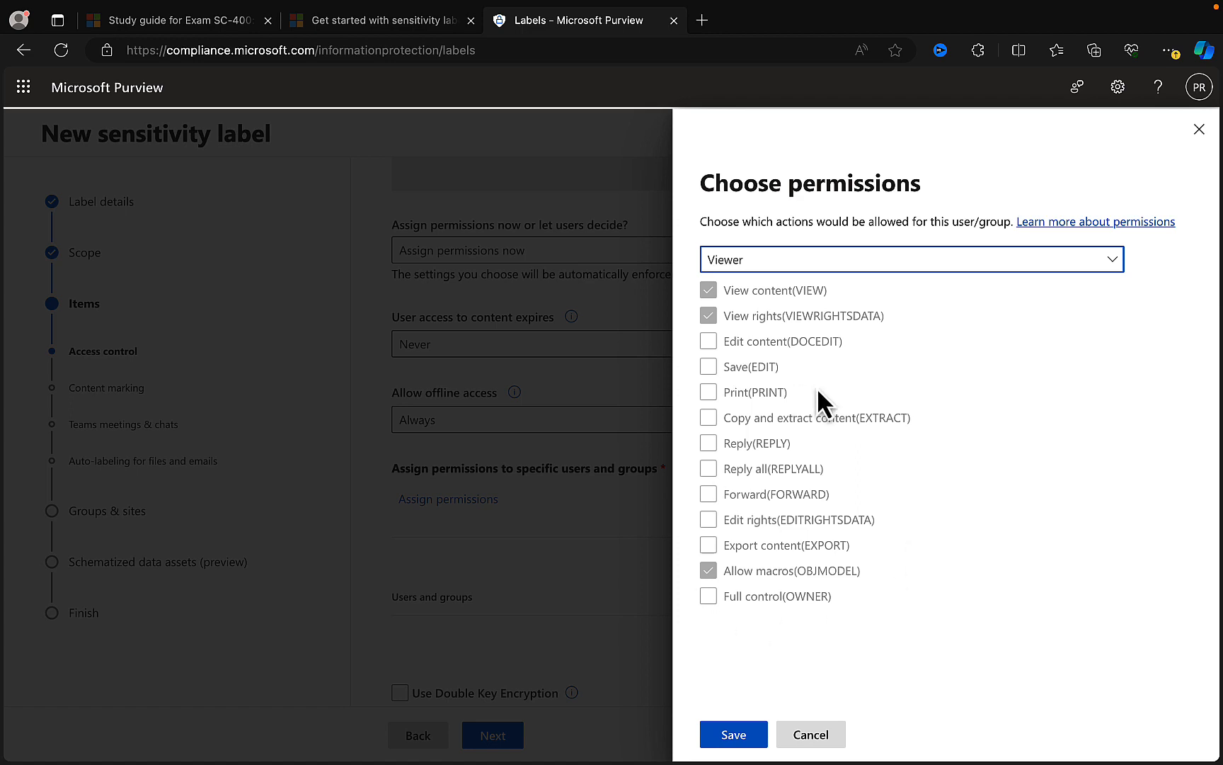
pyautogui.click(729, 737)
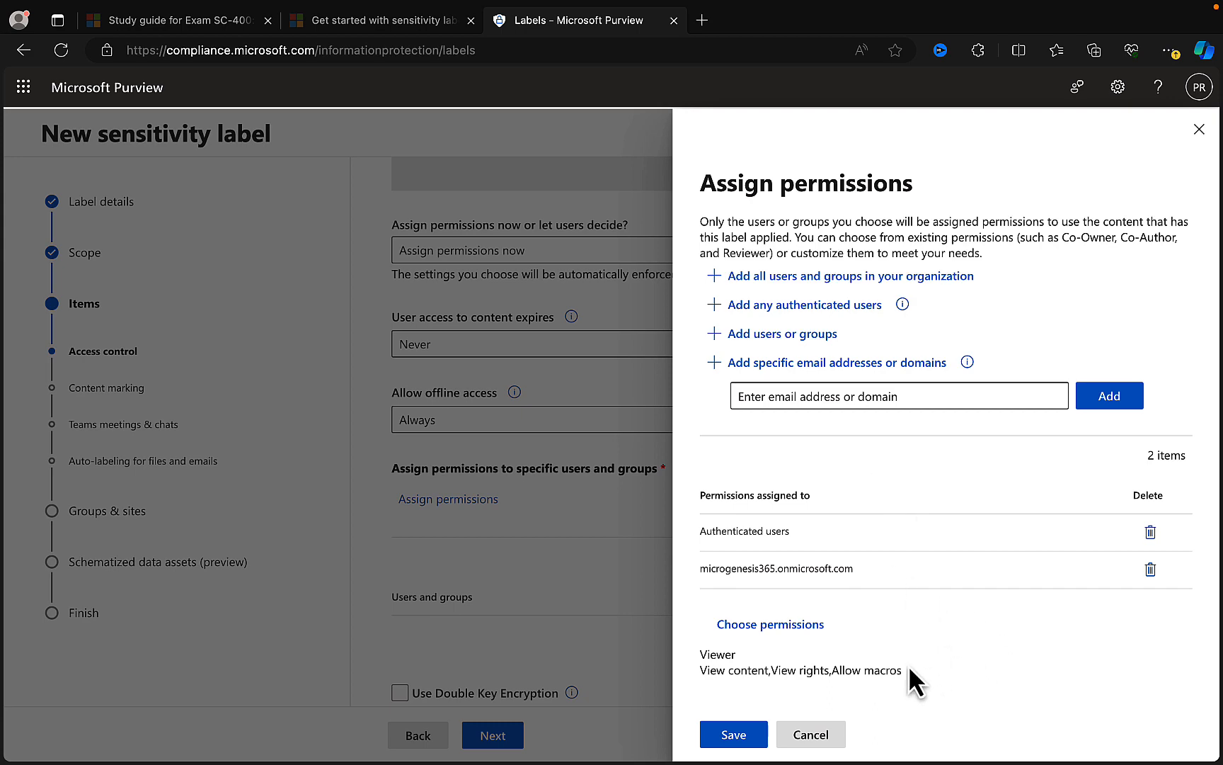
pyautogui.click(734, 736)
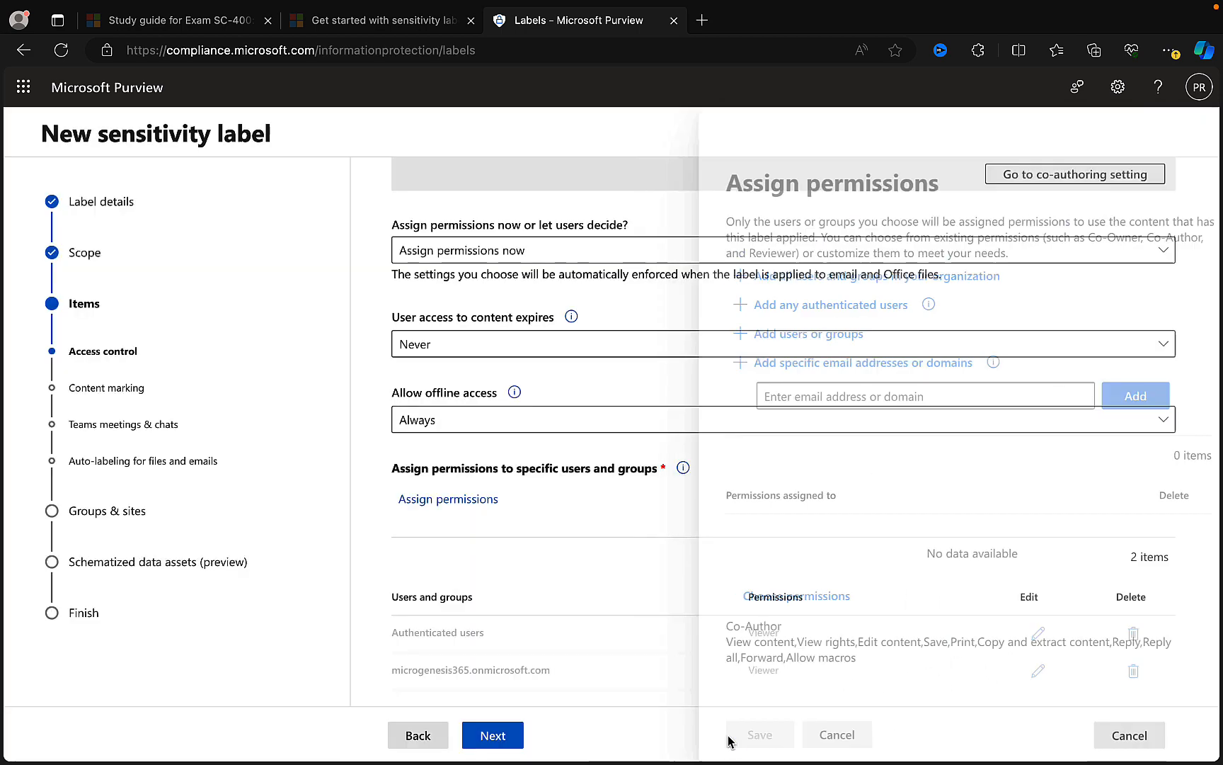
# - Try Double Key Encryption and read its explanation, turn it back off, and continue to the content marking settings
pyautogui.scroll(-1, 786, 531)
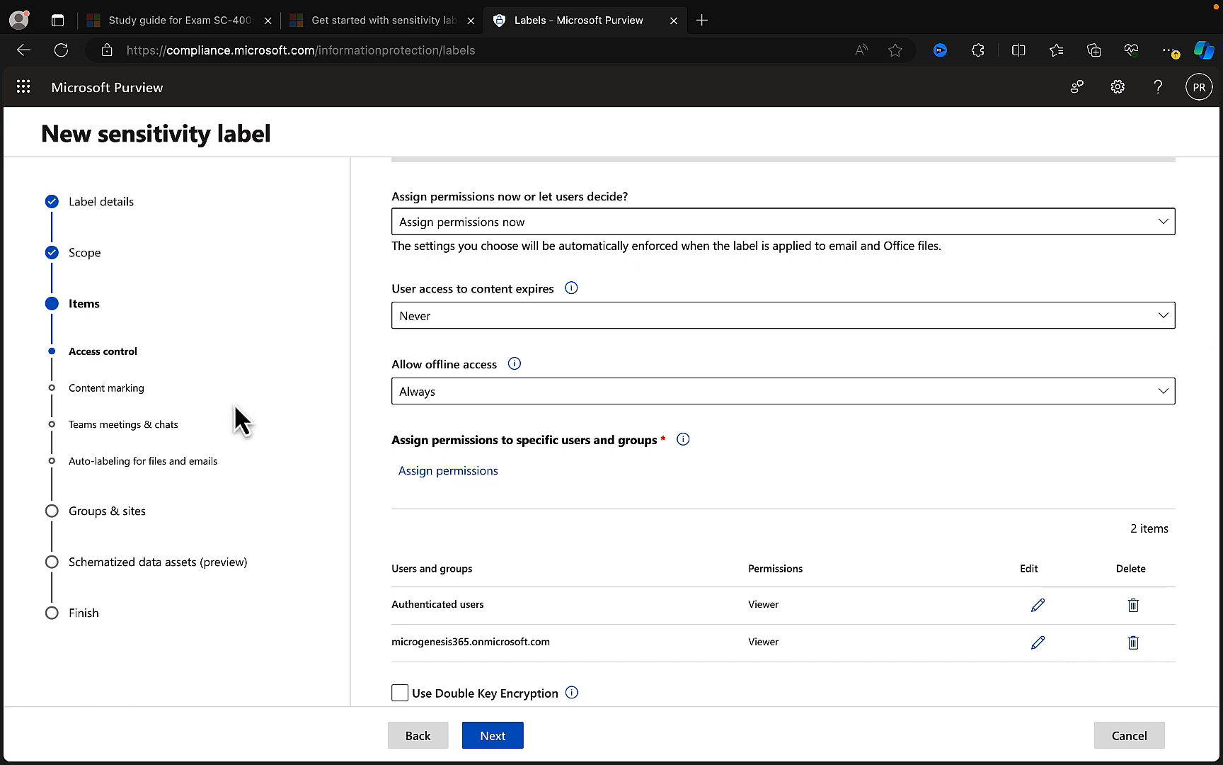
pyautogui.scroll(1, 529, 491)
pyautogui.scroll(2, 529, 490)
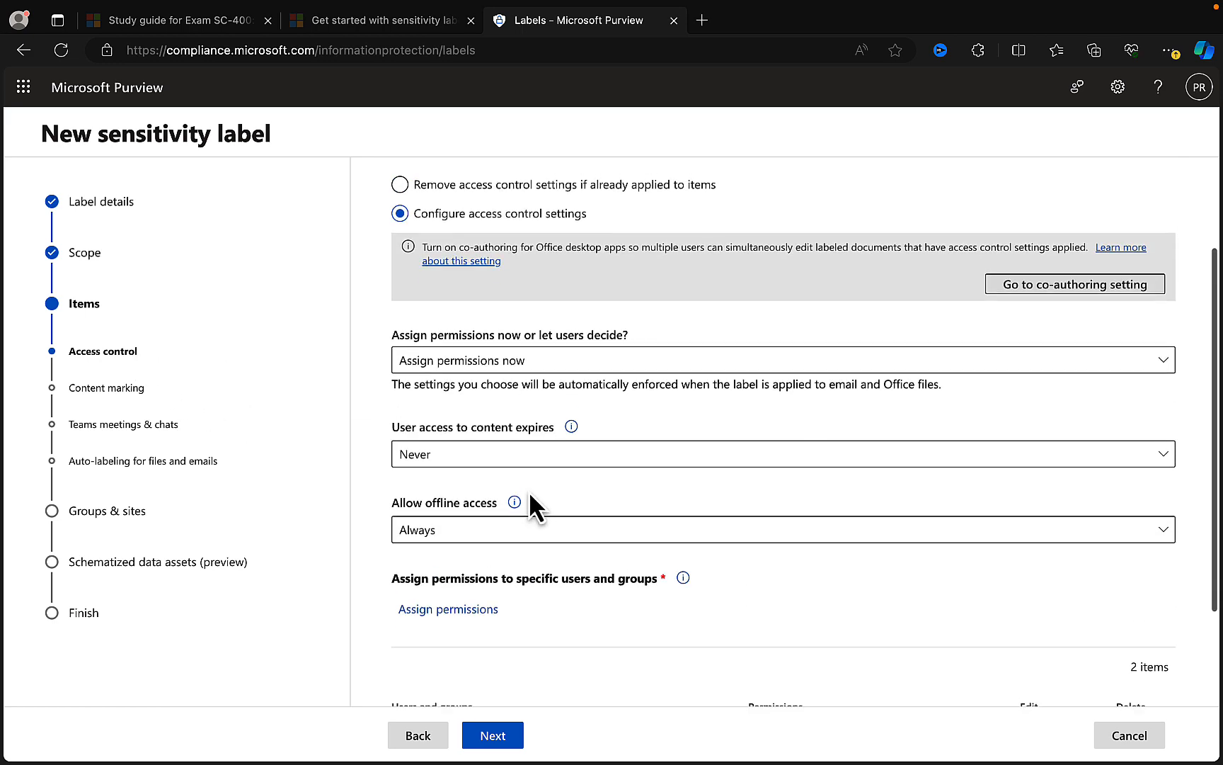
pyautogui.scroll(-2, 529, 491)
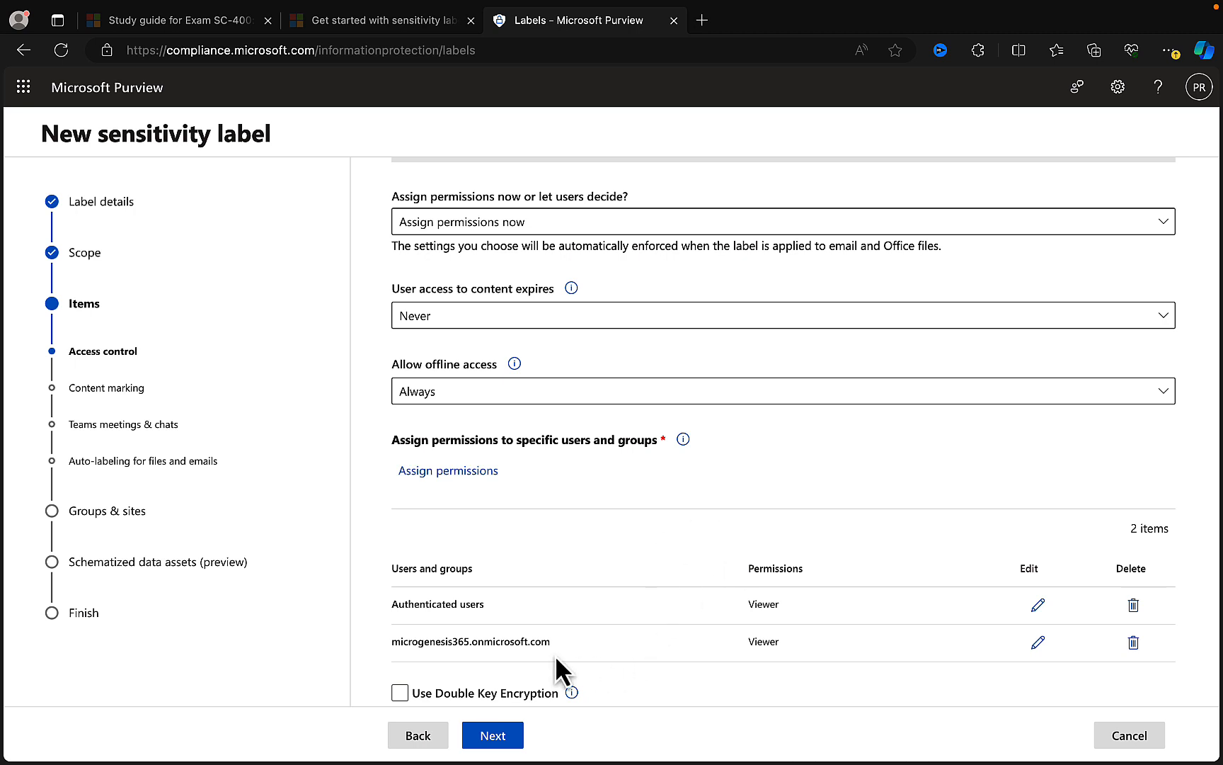
pyautogui.click(417, 691)
pyautogui.moveTo(572, 692)
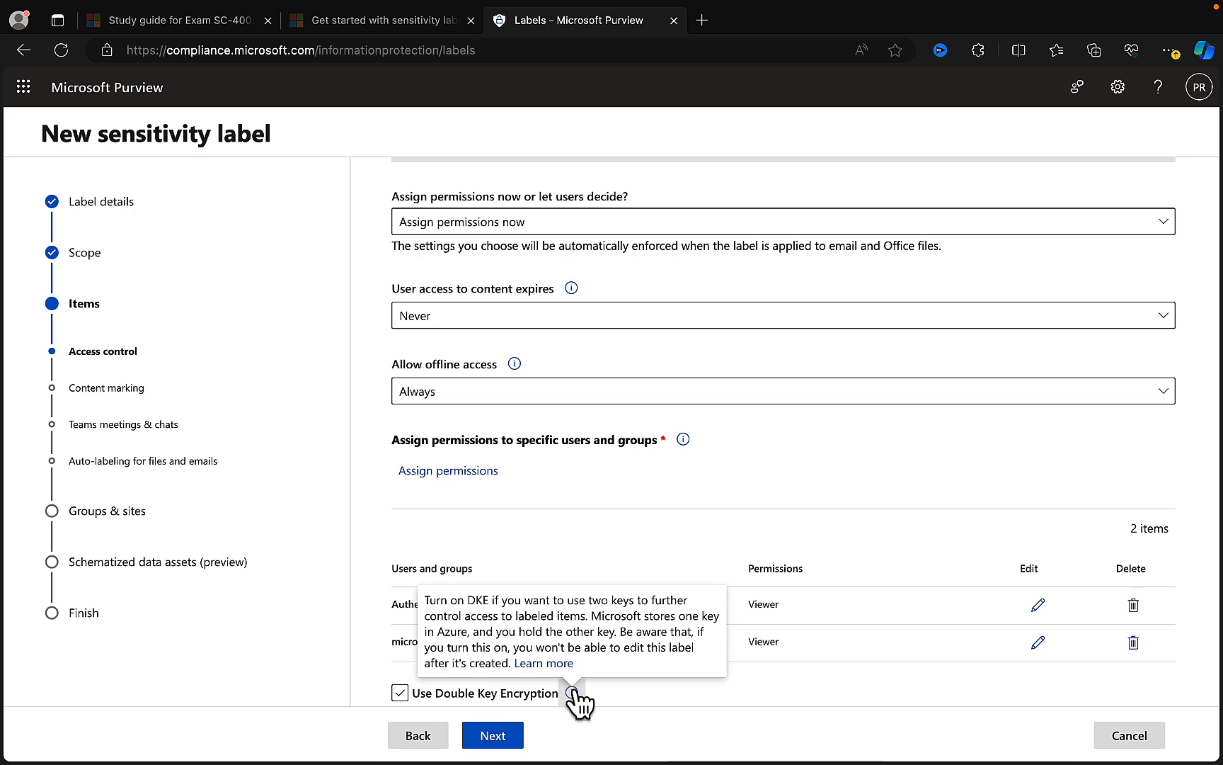
pyautogui.click(400, 693)
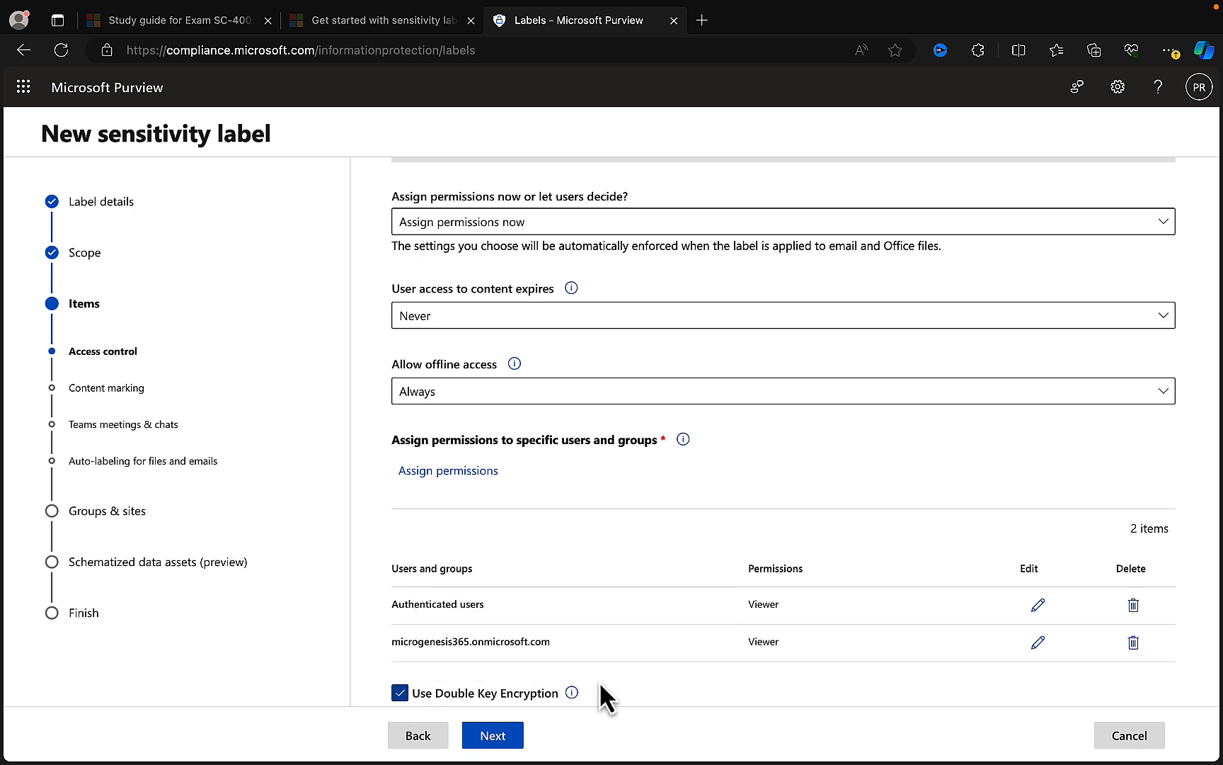
pyautogui.click(402, 692)
pyautogui.click(495, 736)
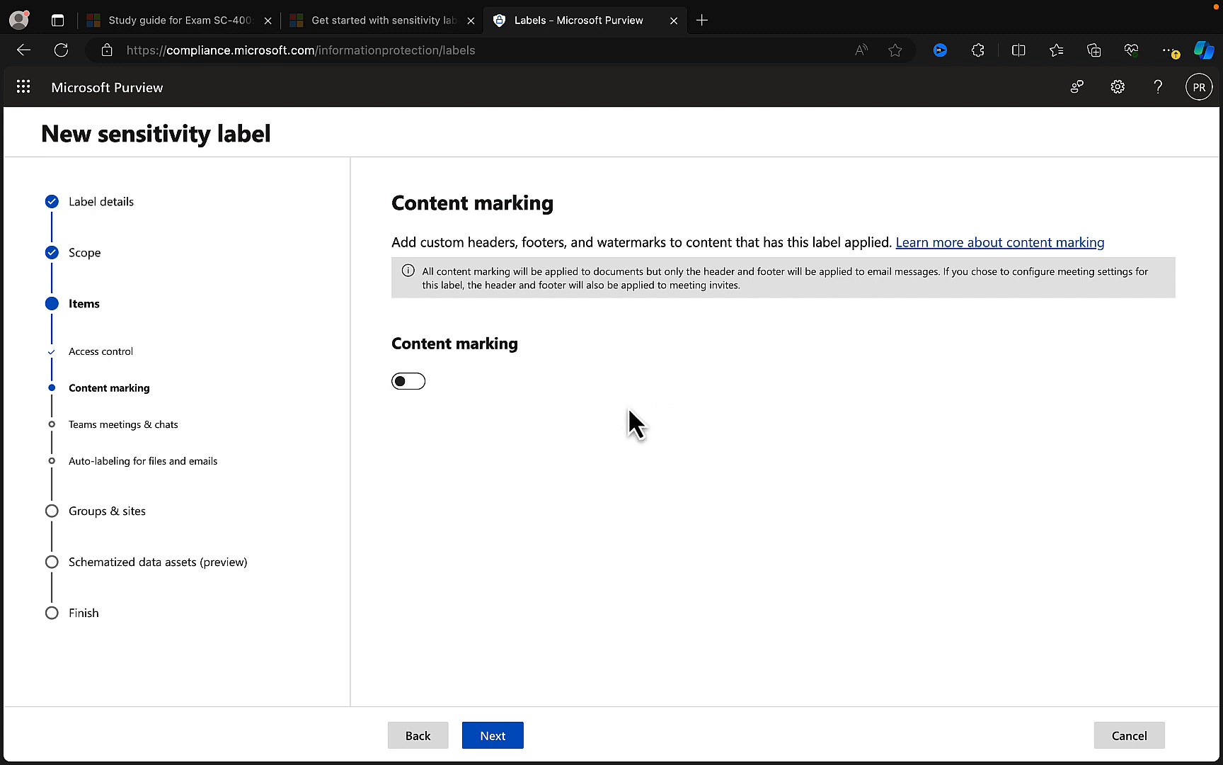
# - Try content marking with a watermark and a header, turn content marking back off, and continue to the Teams meetings and chats settings
pyautogui.click(417, 387)
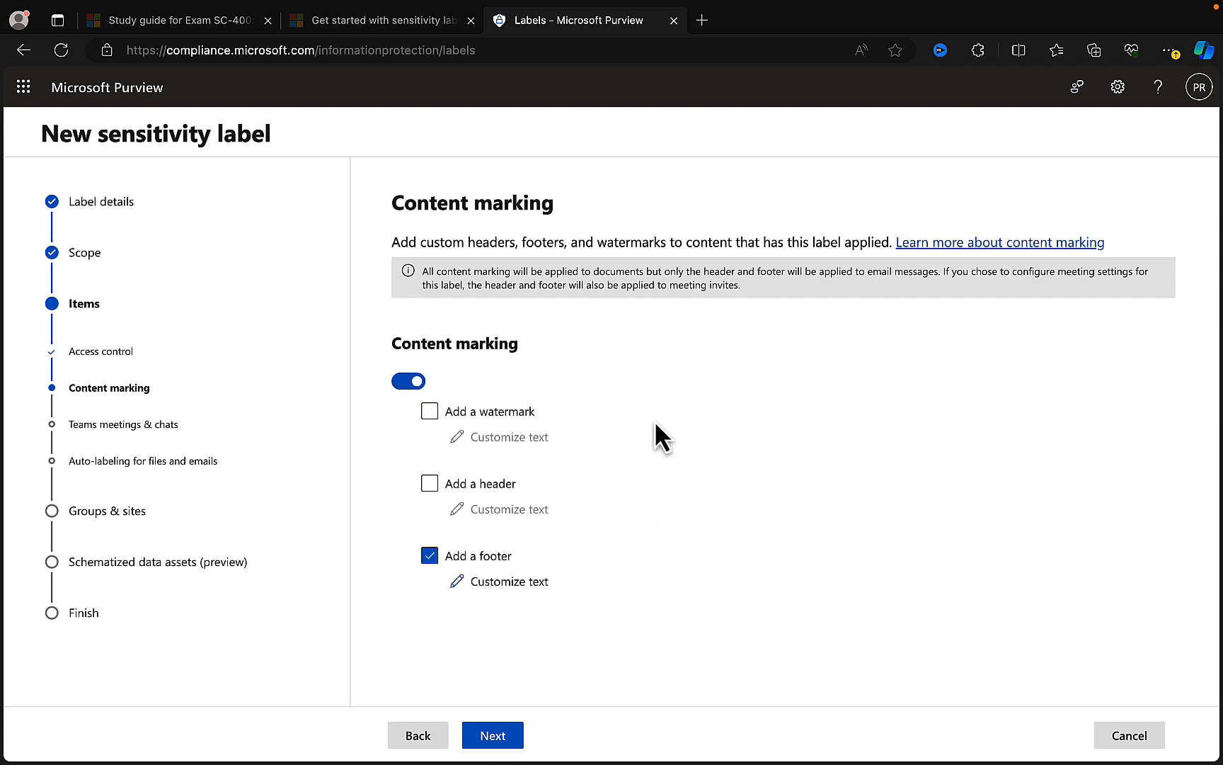
pyautogui.click(429, 413)
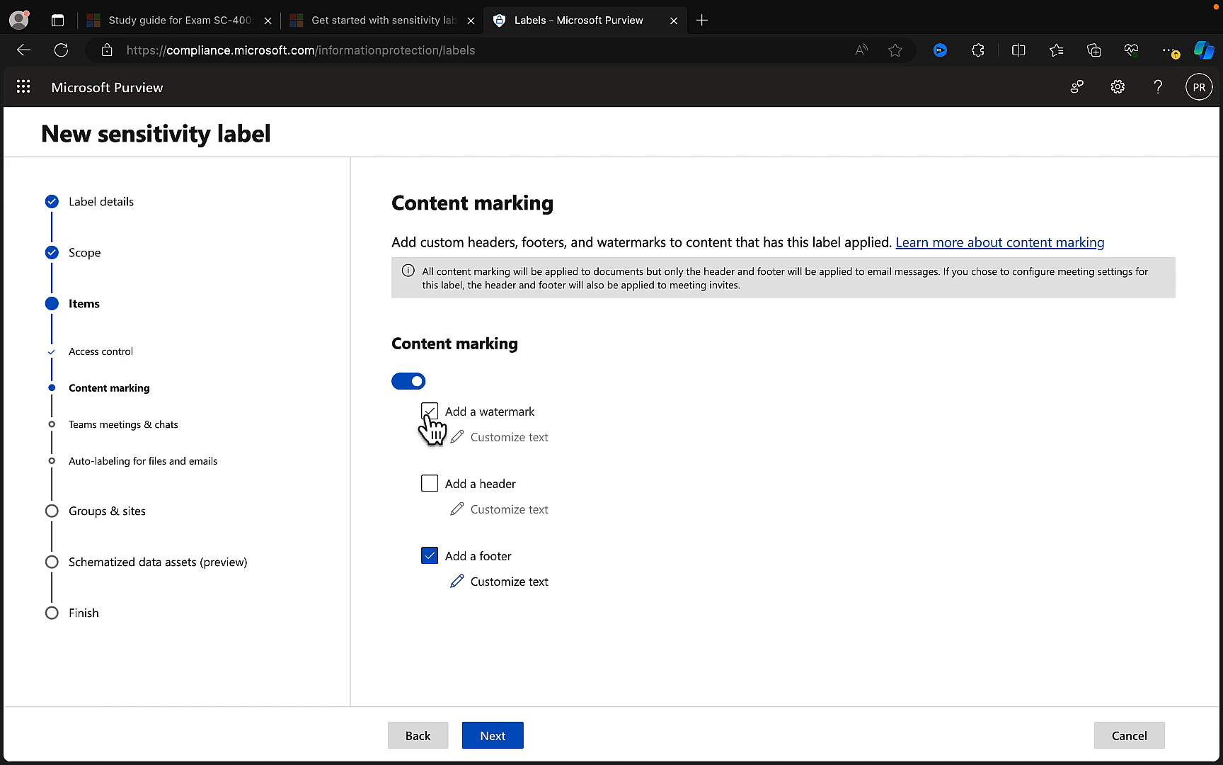
pyautogui.click(430, 485)
pyautogui.click(504, 439)
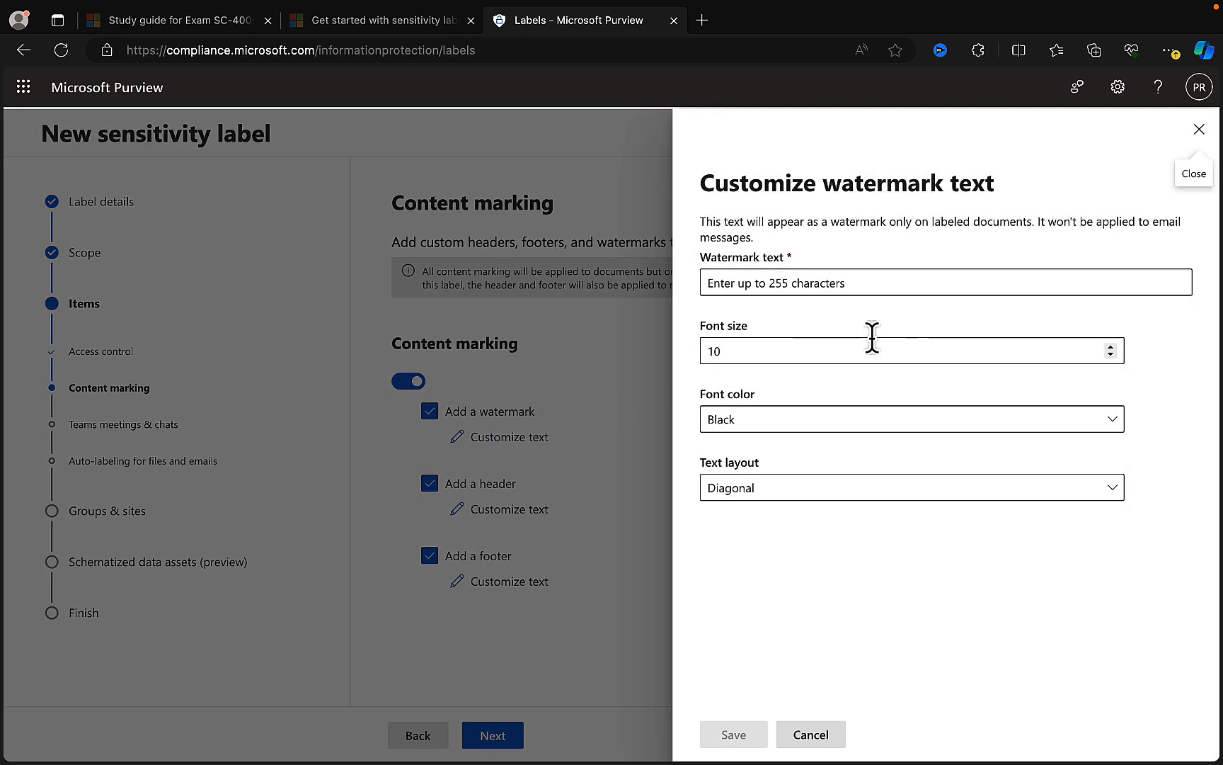
pyautogui.click(1197, 130)
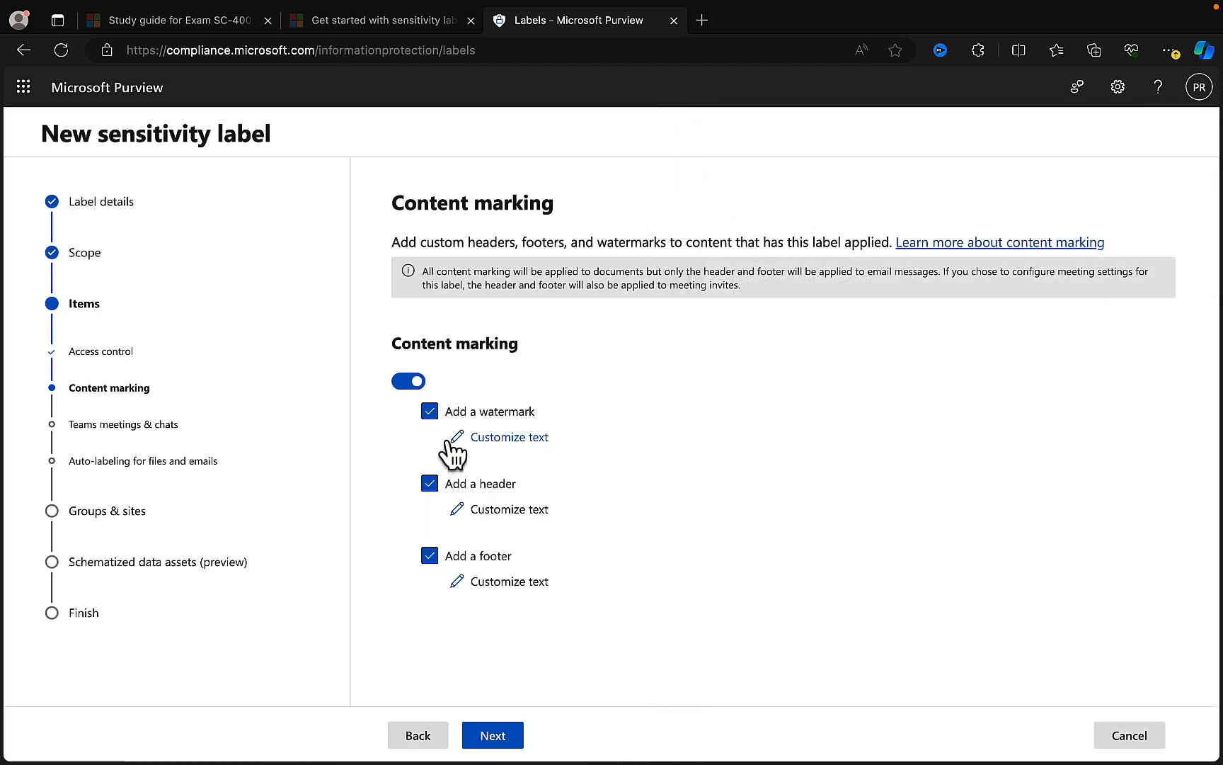
pyautogui.click(409, 381)
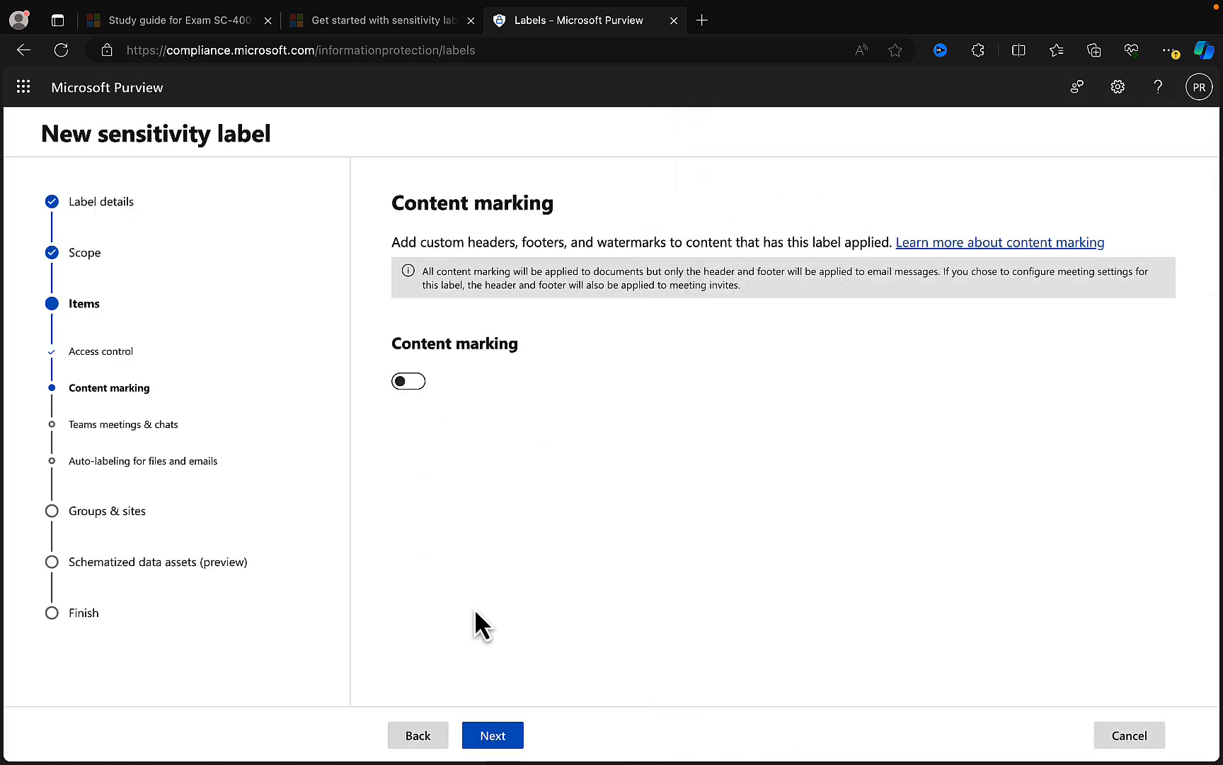
pyautogui.click(506, 736)
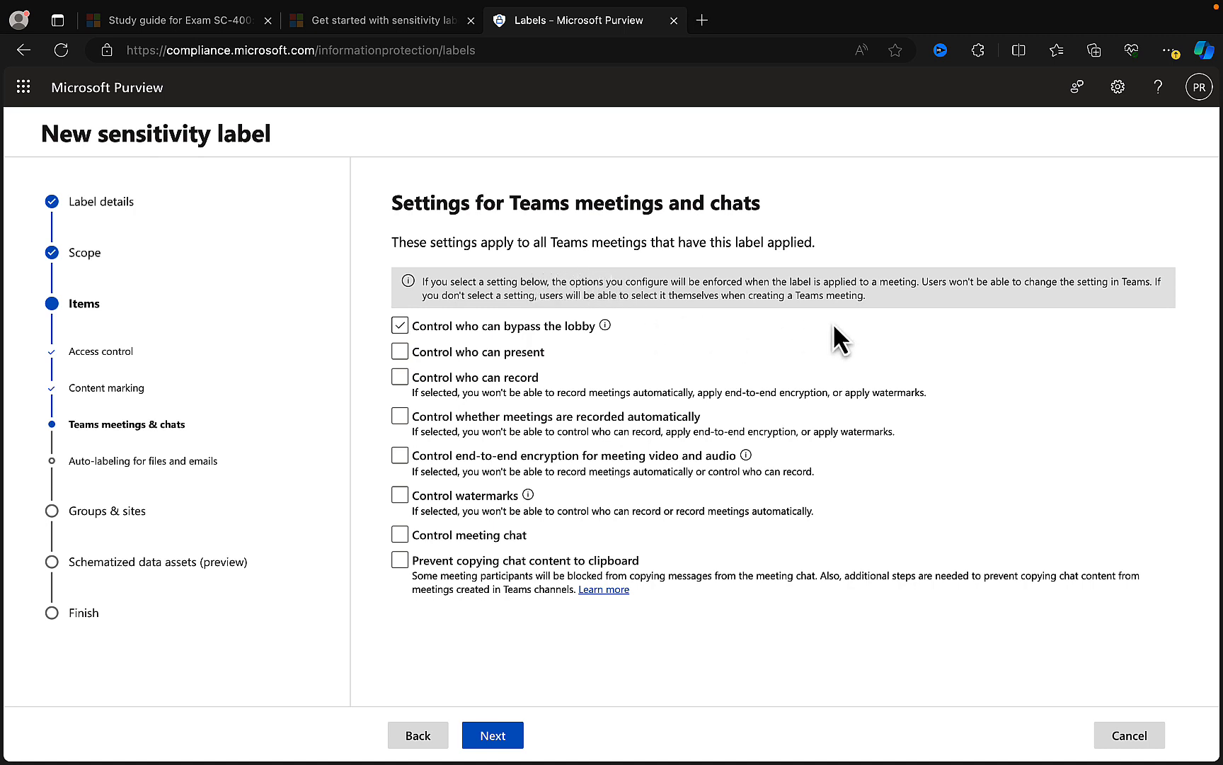
# - Try controlling who can bypass the lobby, present and record in Teams meetings, clear these options, and continue to auto-labeling
pyautogui.click(878, 320)
pyautogui.click(742, 320)
pyautogui.click(762, 540)
pyautogui.click(400, 354)
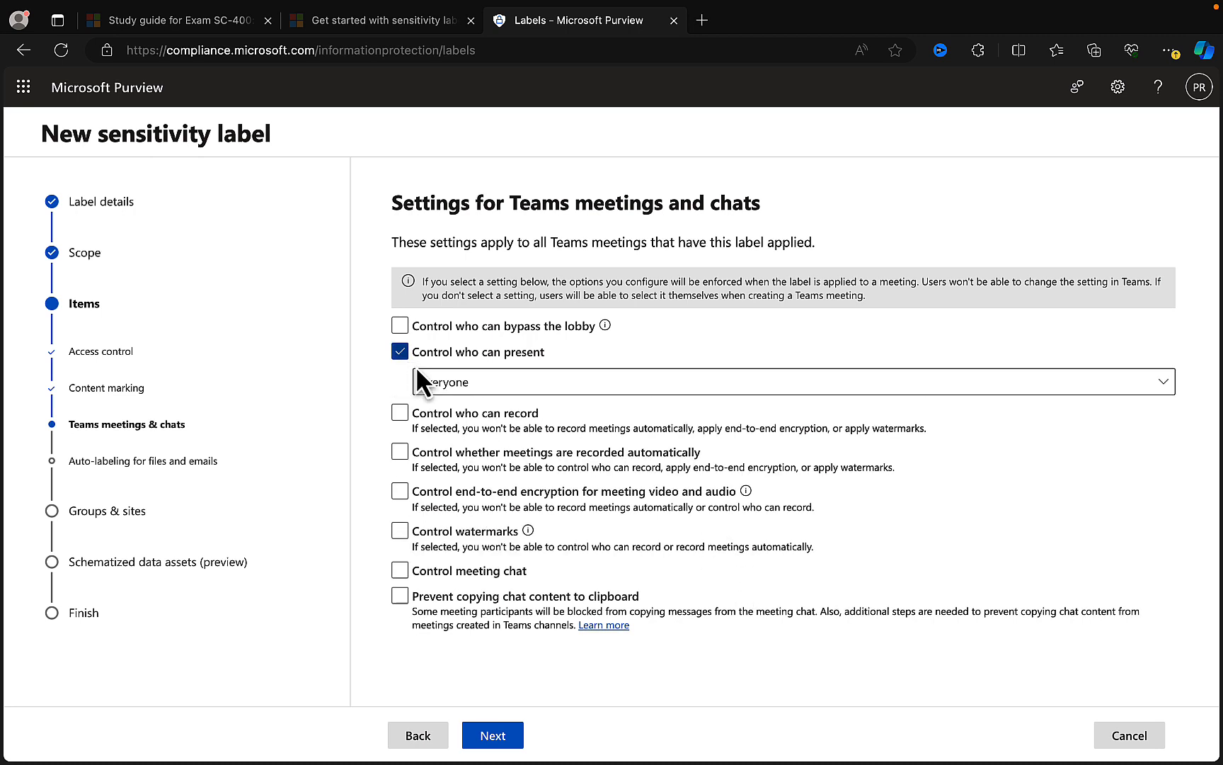
pyautogui.click(401, 414)
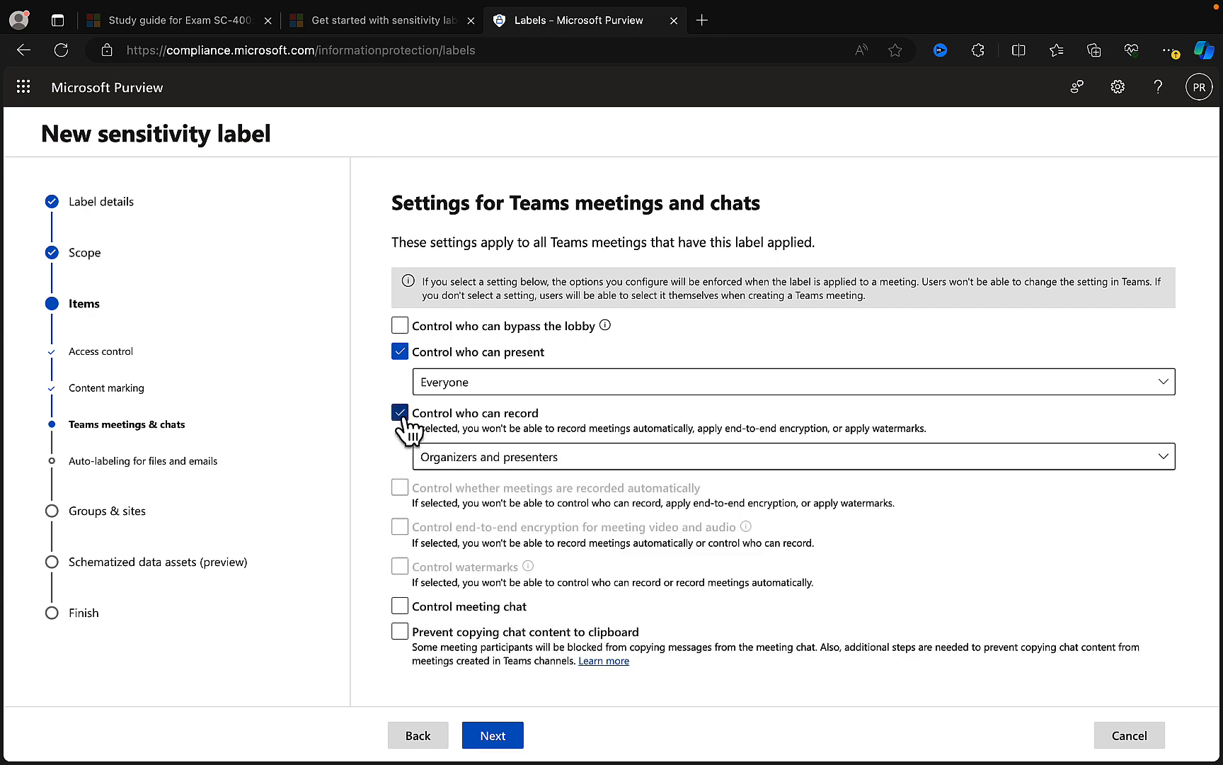
pyautogui.click(400, 326)
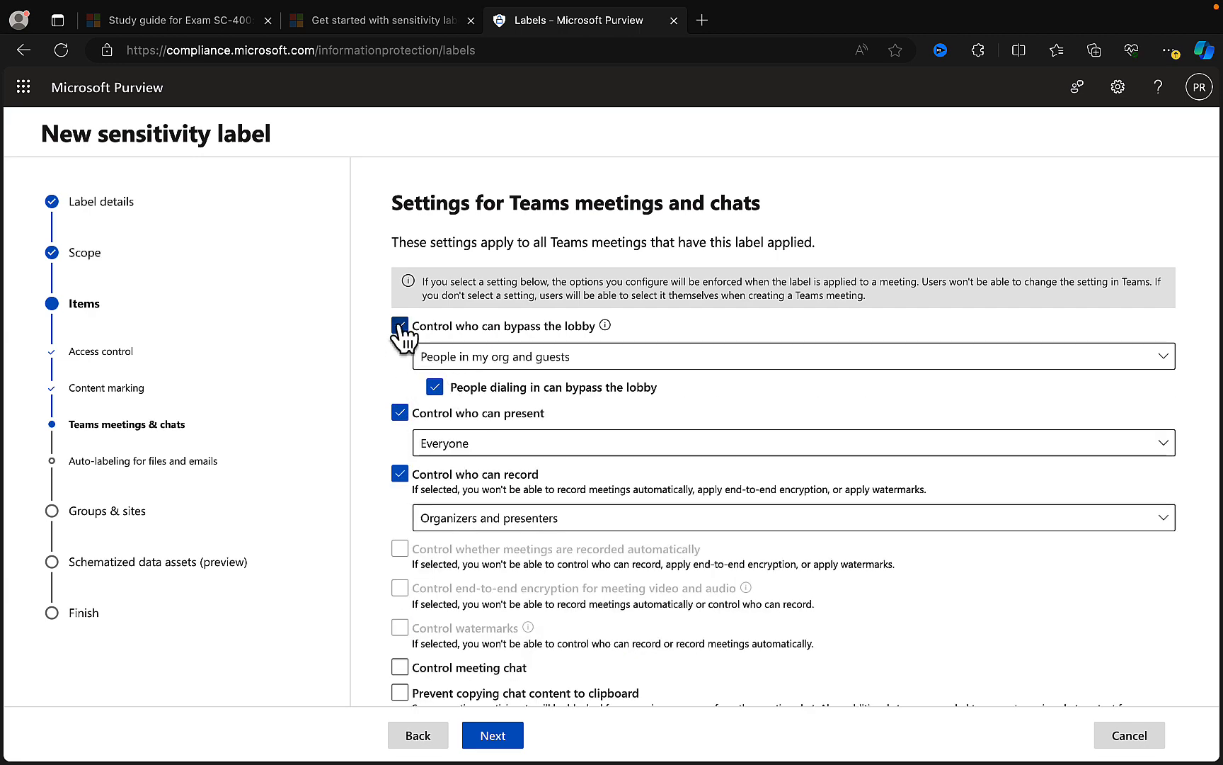
pyautogui.click(400, 326)
pyautogui.click(400, 352)
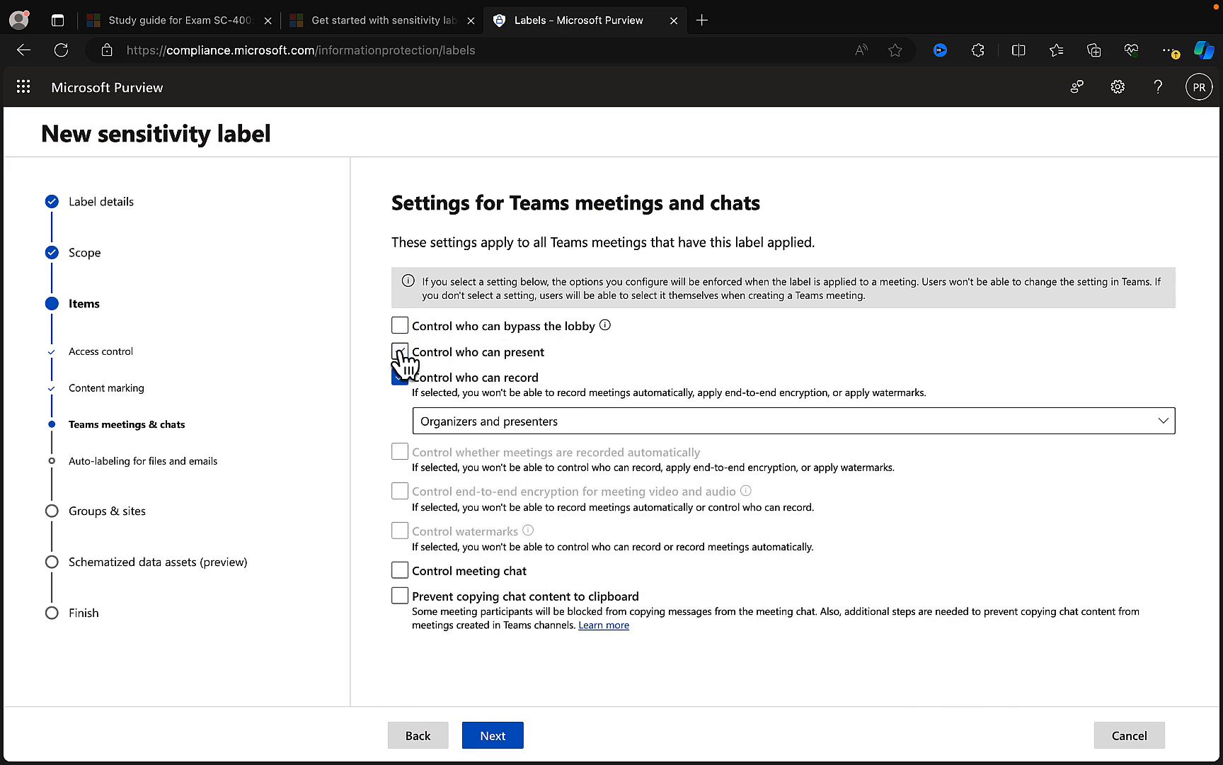
pyautogui.click(400, 377)
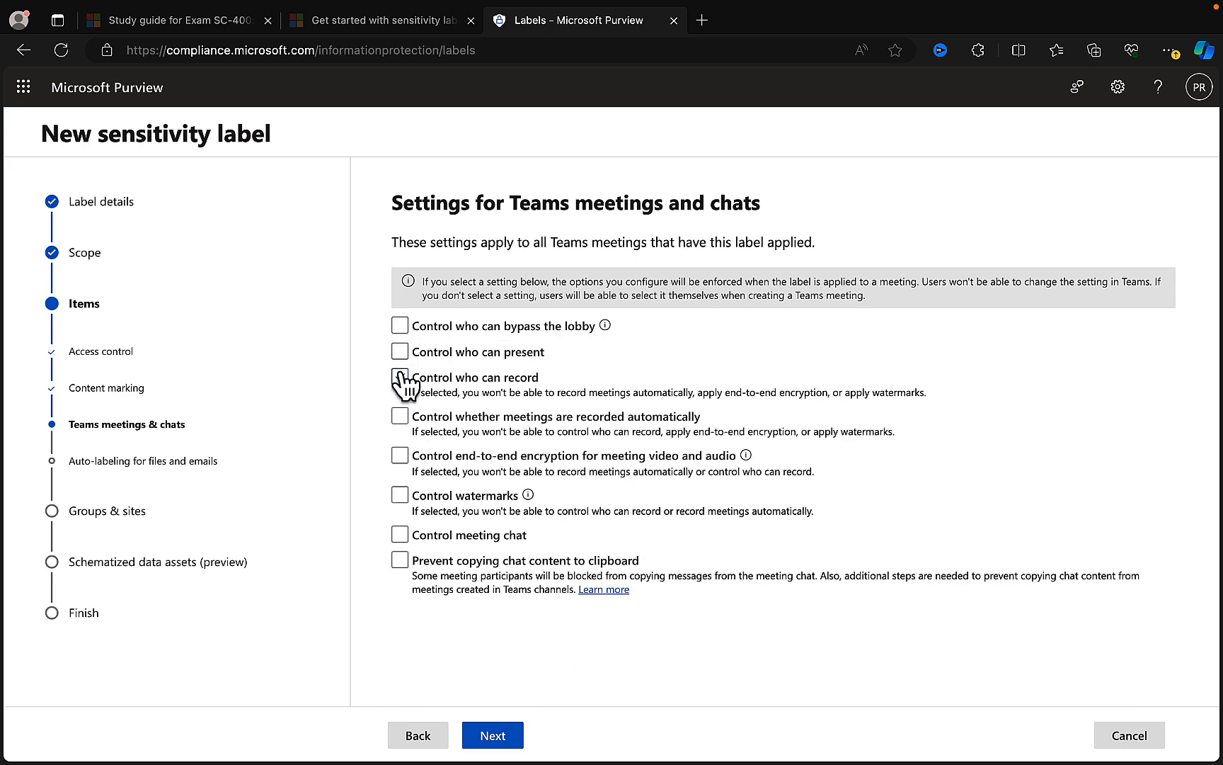
pyautogui.click(493, 736)
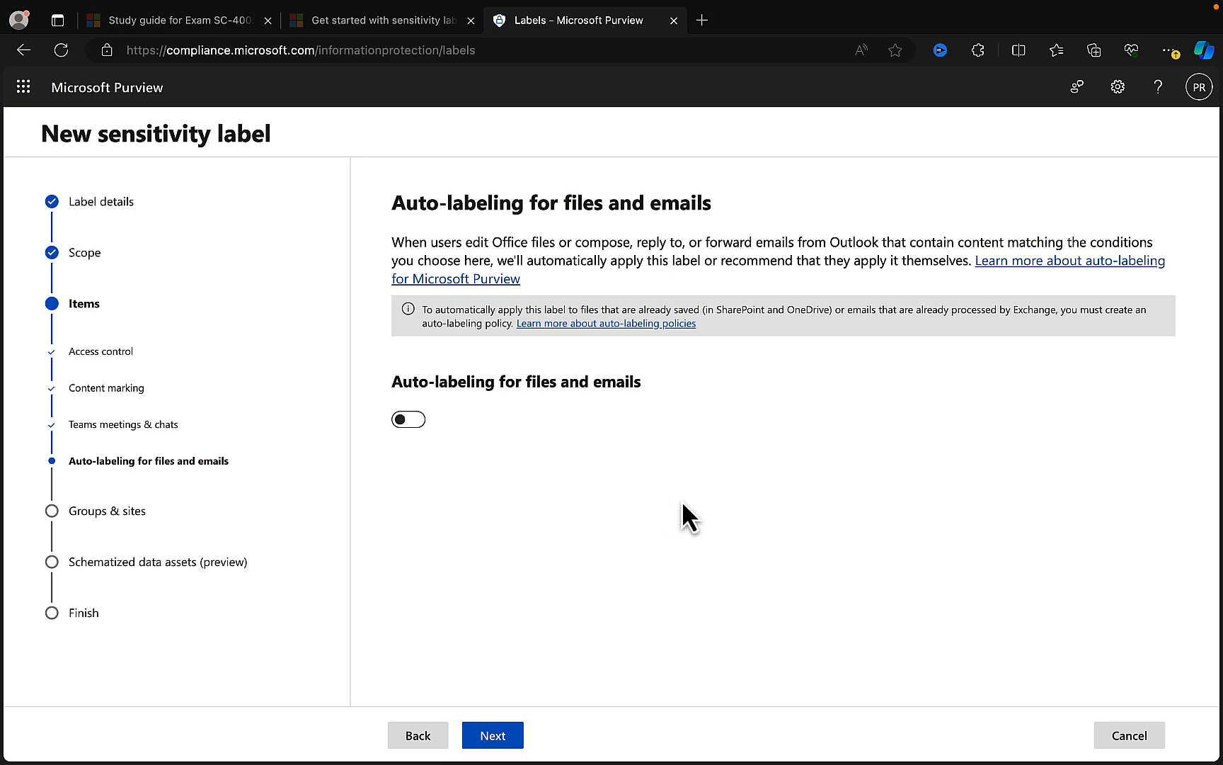
# - Turn on auto-labeling for files and emails and add a Content contains condition
pyautogui.click(404, 421)
pyautogui.scroll(-1, 701, 421)
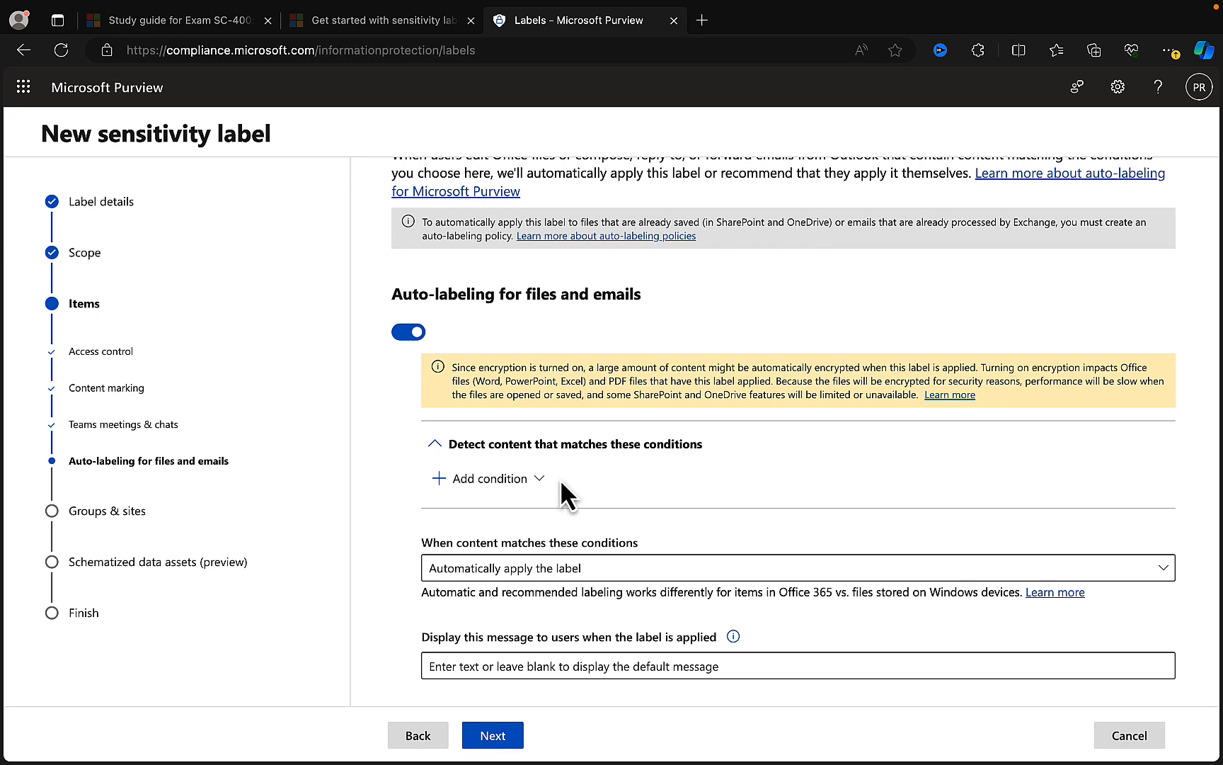
pyautogui.click(535, 481)
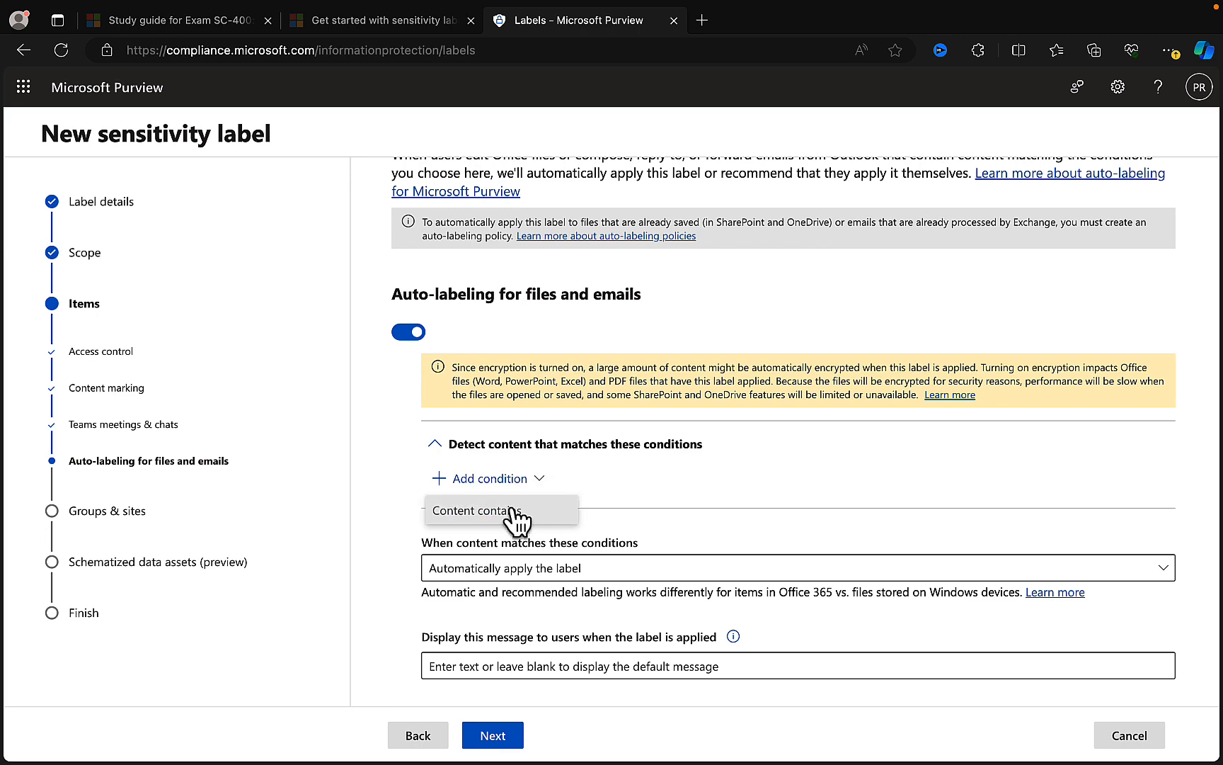
pyautogui.click(481, 510)
pyautogui.scroll(-2, 636, 488)
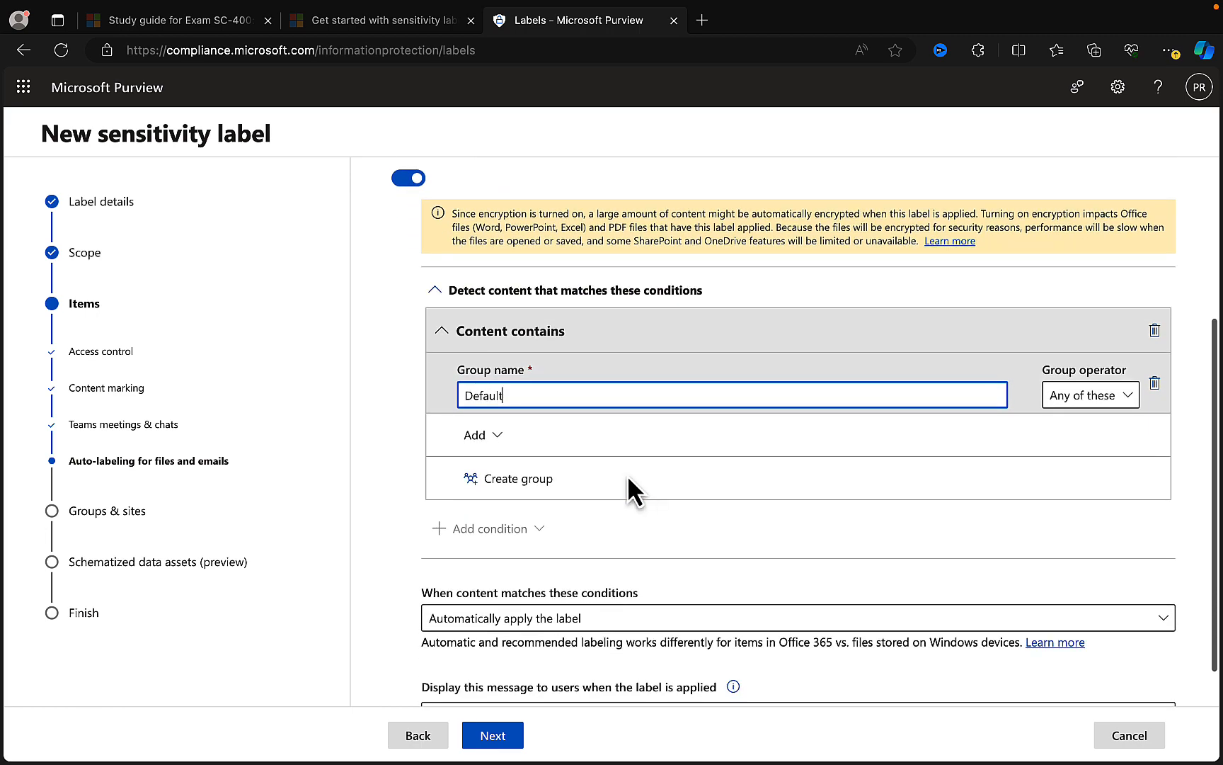
# - View the sensitive info types available for the condition's Default group without adding any
pyautogui.click(501, 441)
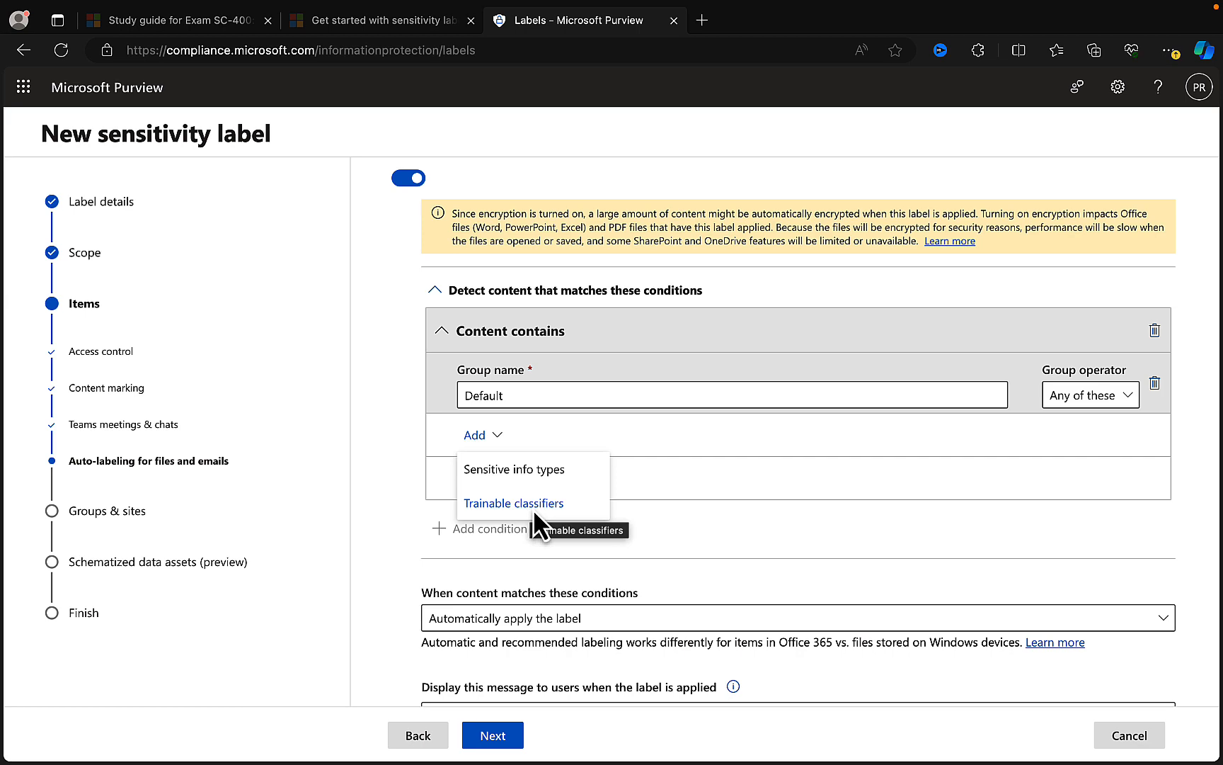
pyautogui.click(553, 478)
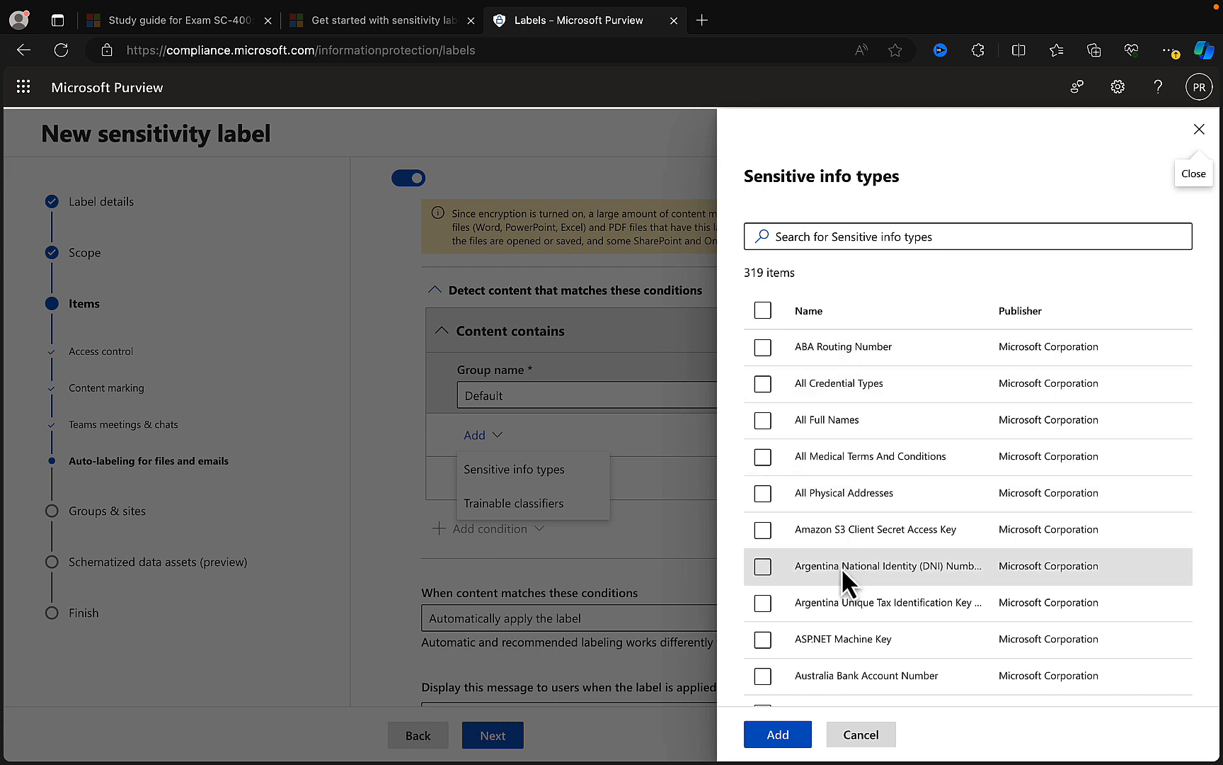
pyautogui.click(857, 733)
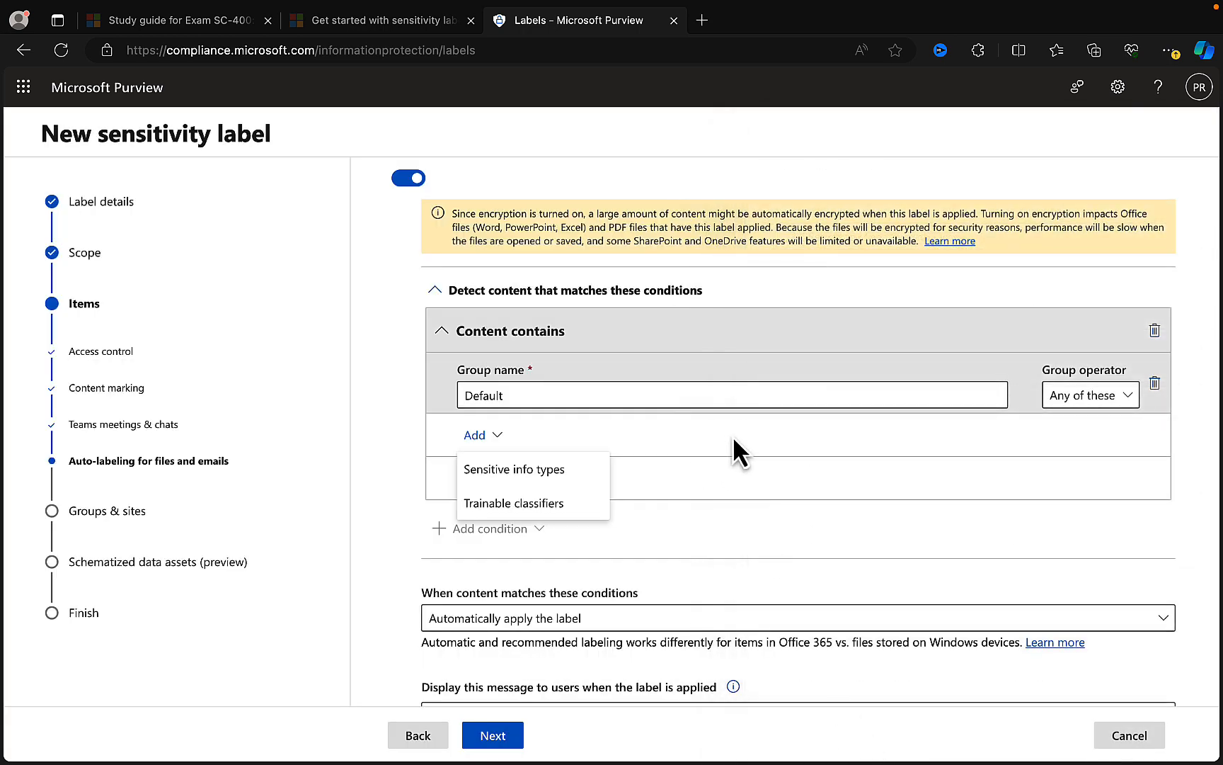
pyautogui.click(710, 434)
# - Set the action for content matching the conditions to Recommend that users apply the label
pyautogui.scroll(-1, 716, 531)
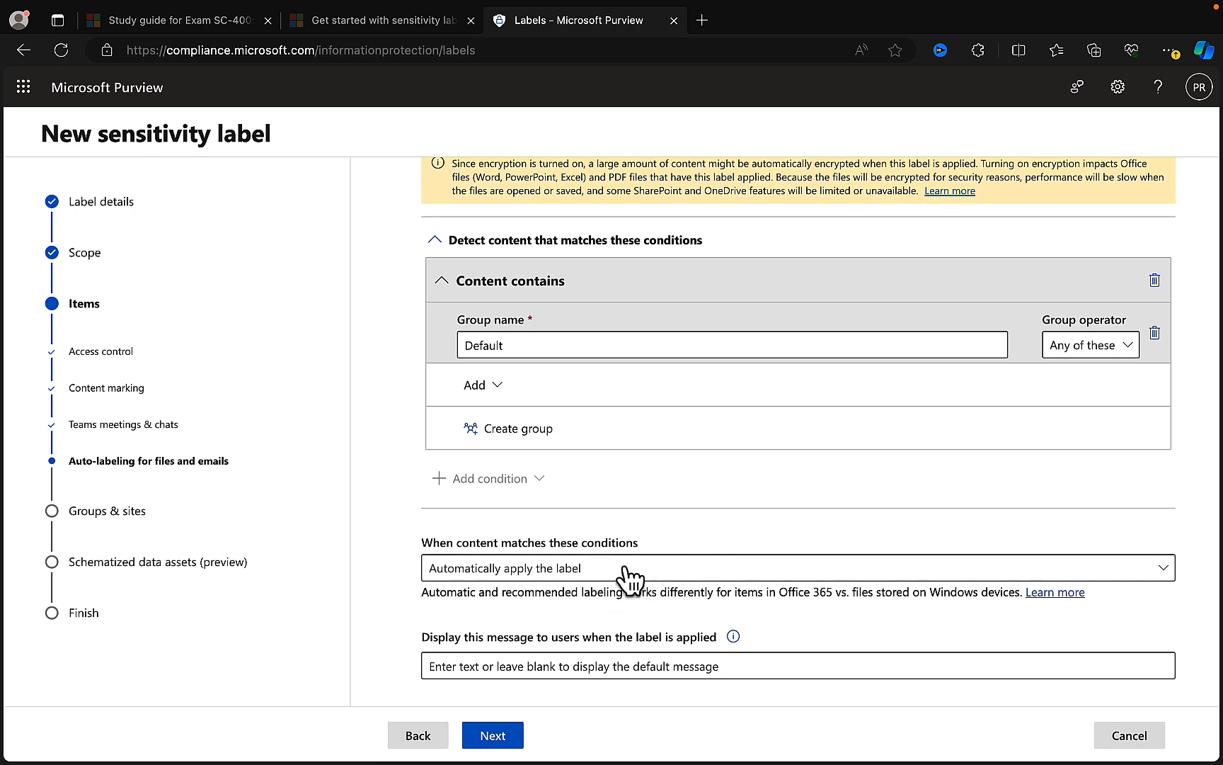
pyautogui.click(678, 573)
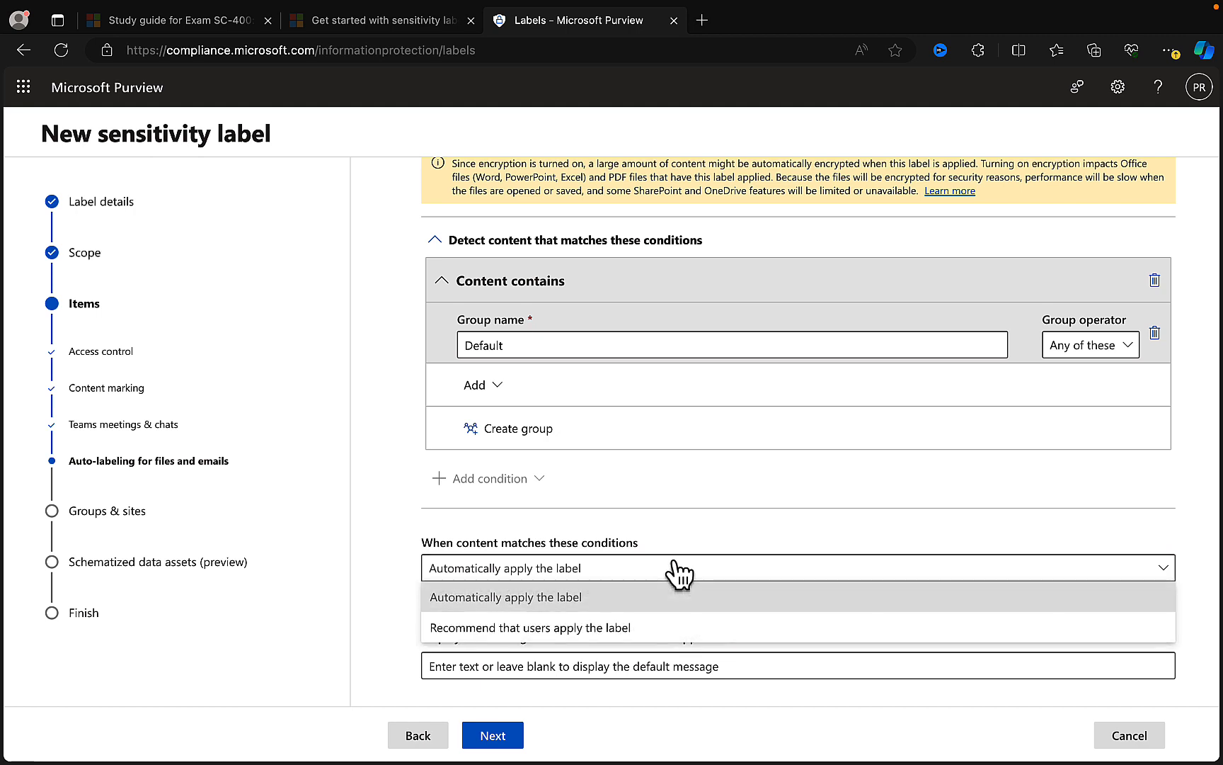
pyautogui.click(608, 626)
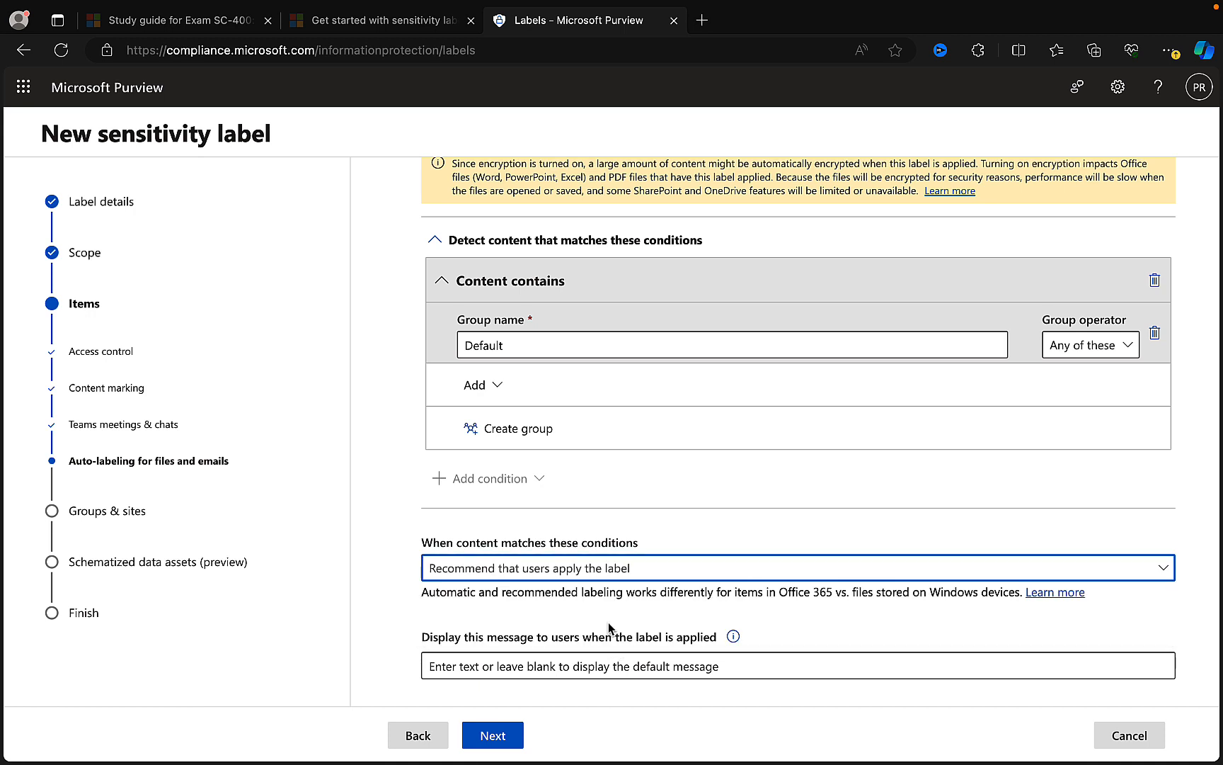
# - Change the action for content matching the conditions to Automatically apply the label
pyautogui.click(666, 574)
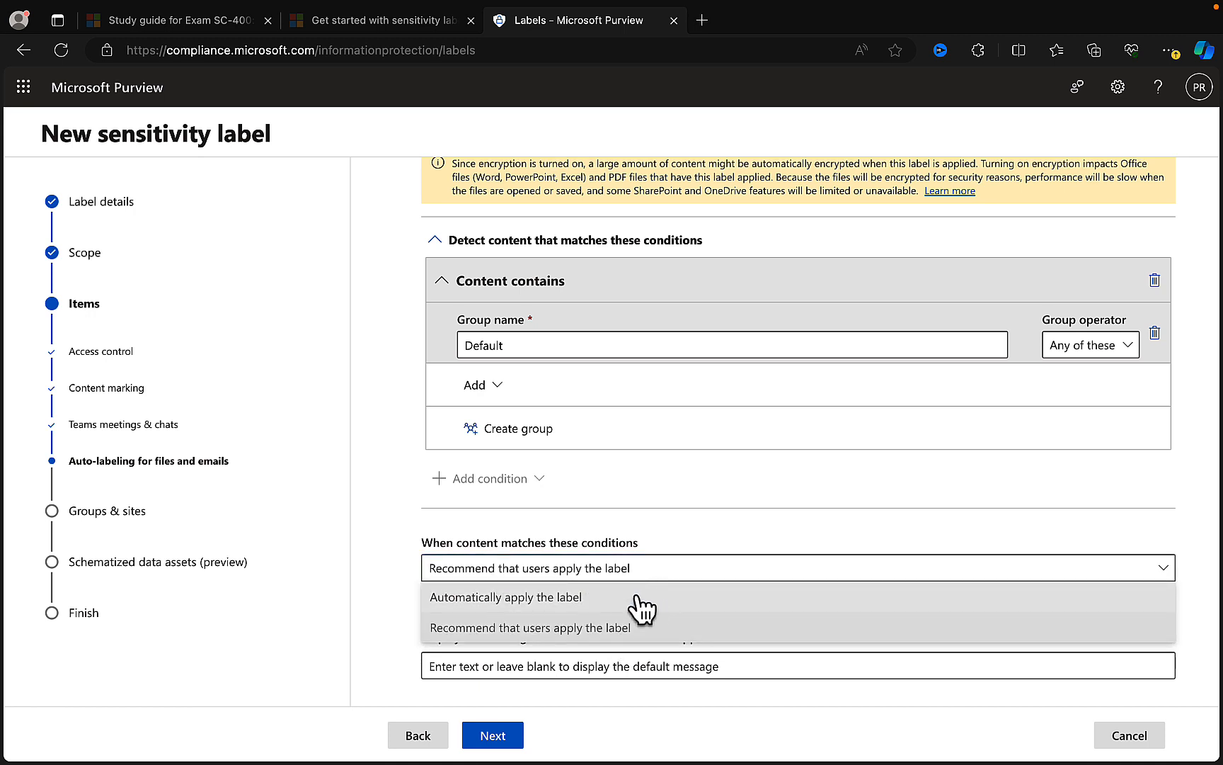
pyautogui.click(636, 598)
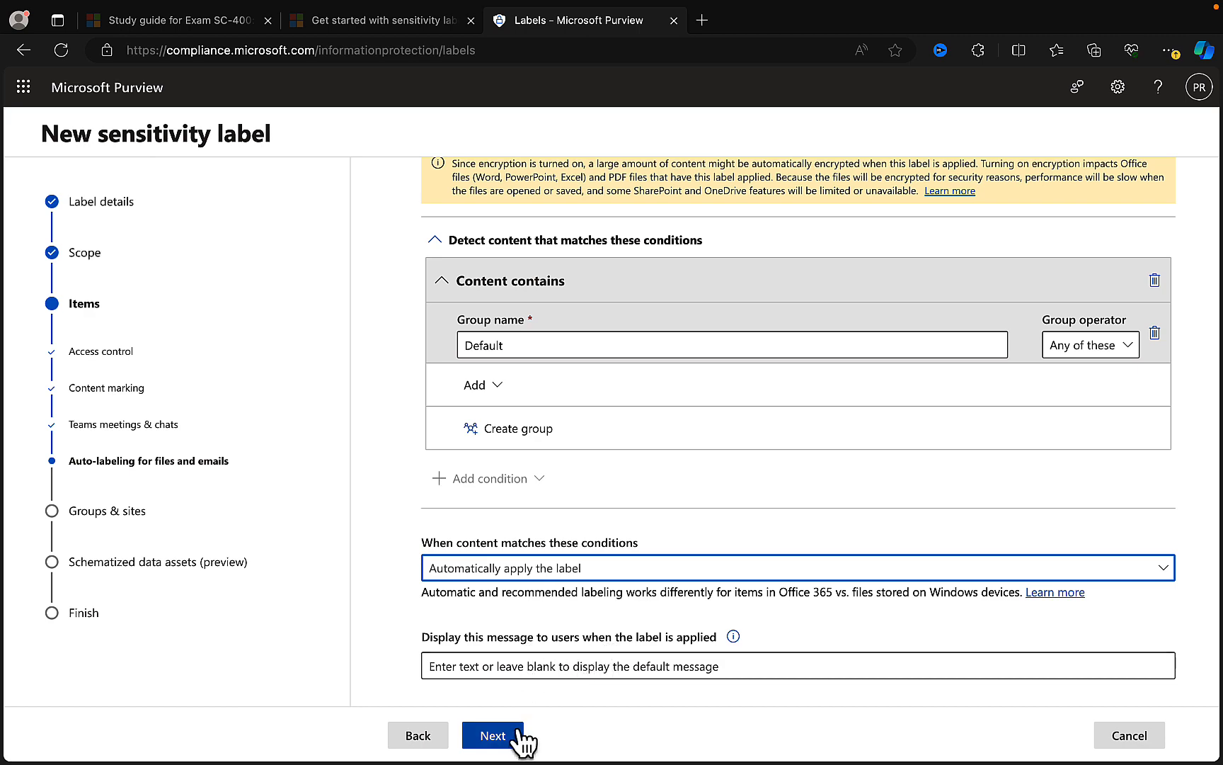
# - Turn off auto-labeling for files and emails and continue to the groups and sites protection settings
pyautogui.scroll(3, 417, 309)
pyautogui.click(404, 292)
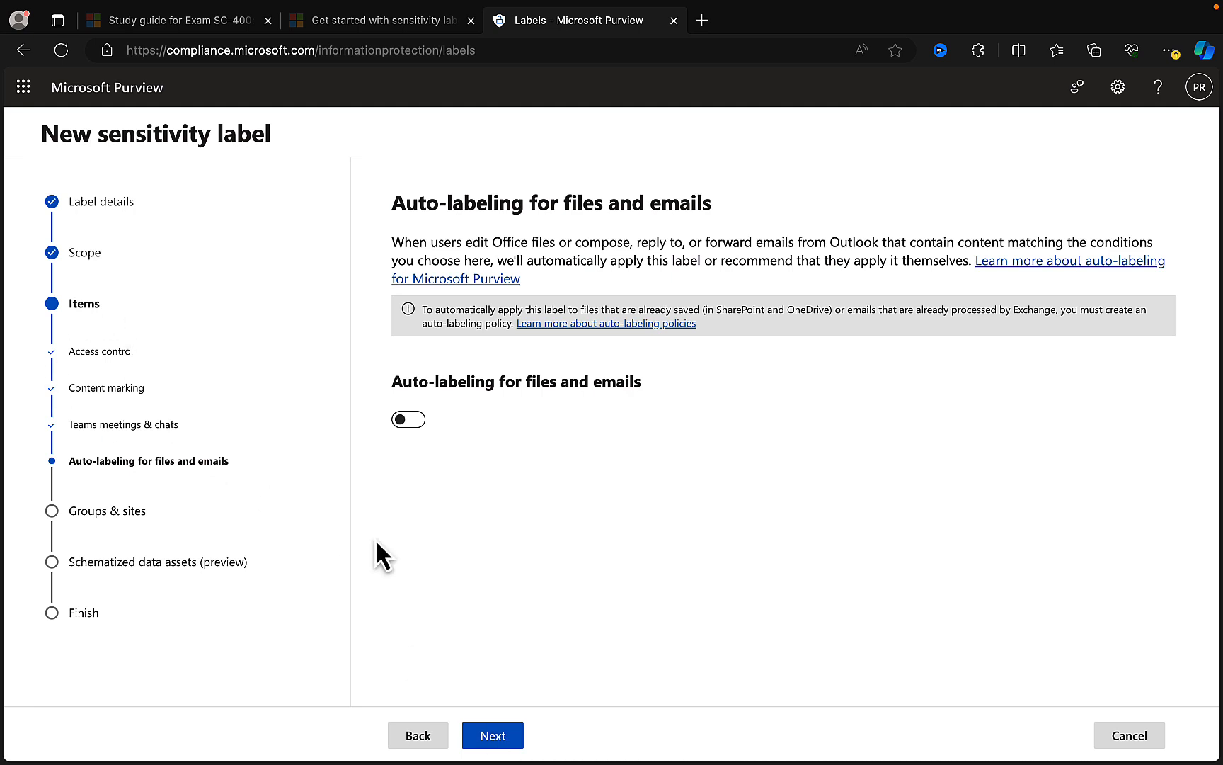
pyautogui.click(498, 734)
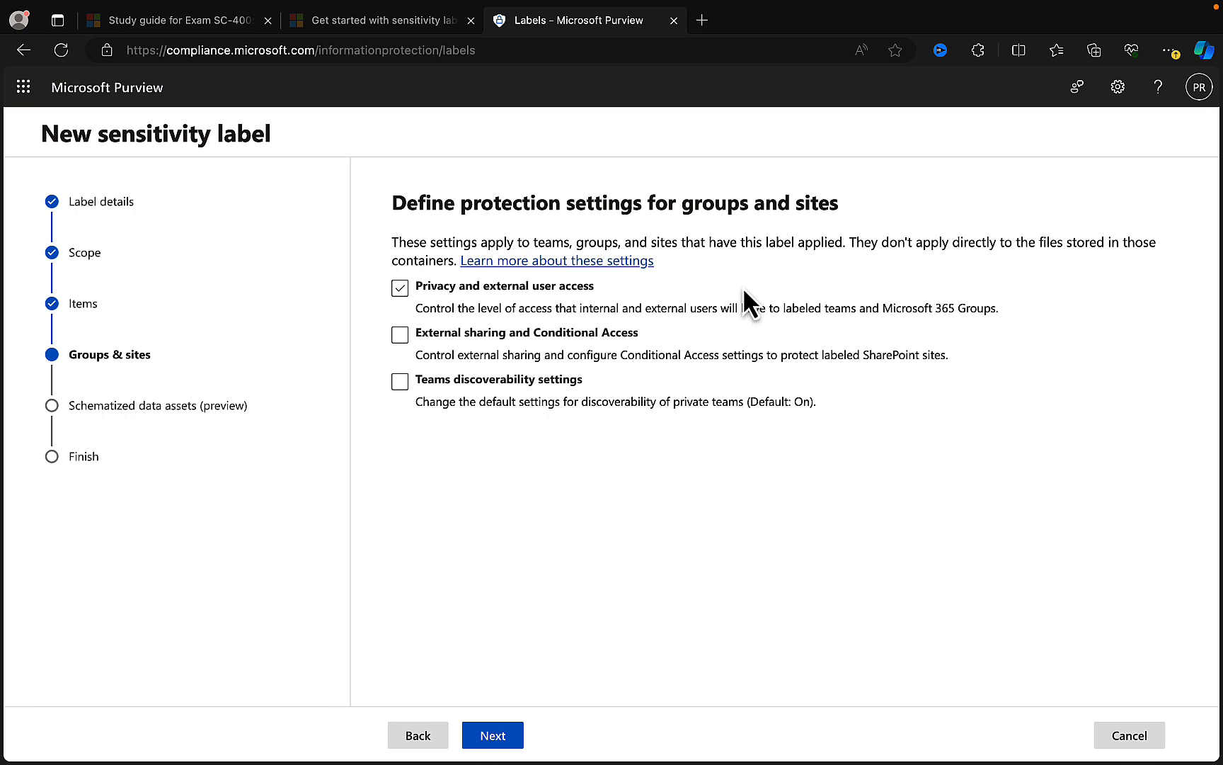
# - Enable only Privacy and external user access protection for groups and sites, and continue to its settings
pyautogui.click(401, 289)
pyautogui.click(586, 337)
pyautogui.click(589, 336)
pyautogui.click(507, 382)
pyautogui.click(496, 734)
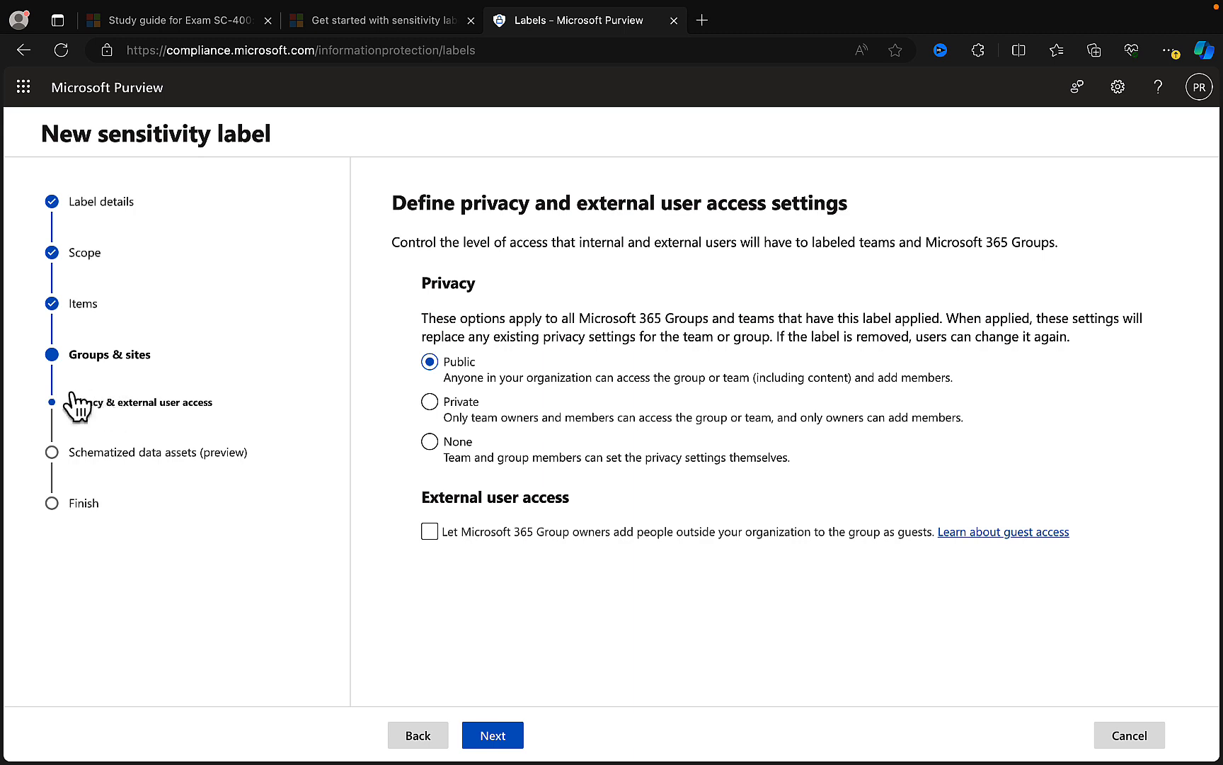
# - Return to the groups and sites protection options, add External sharing and Conditional Access and Teams discoverability settings, and continue
pyautogui.click(420, 735)
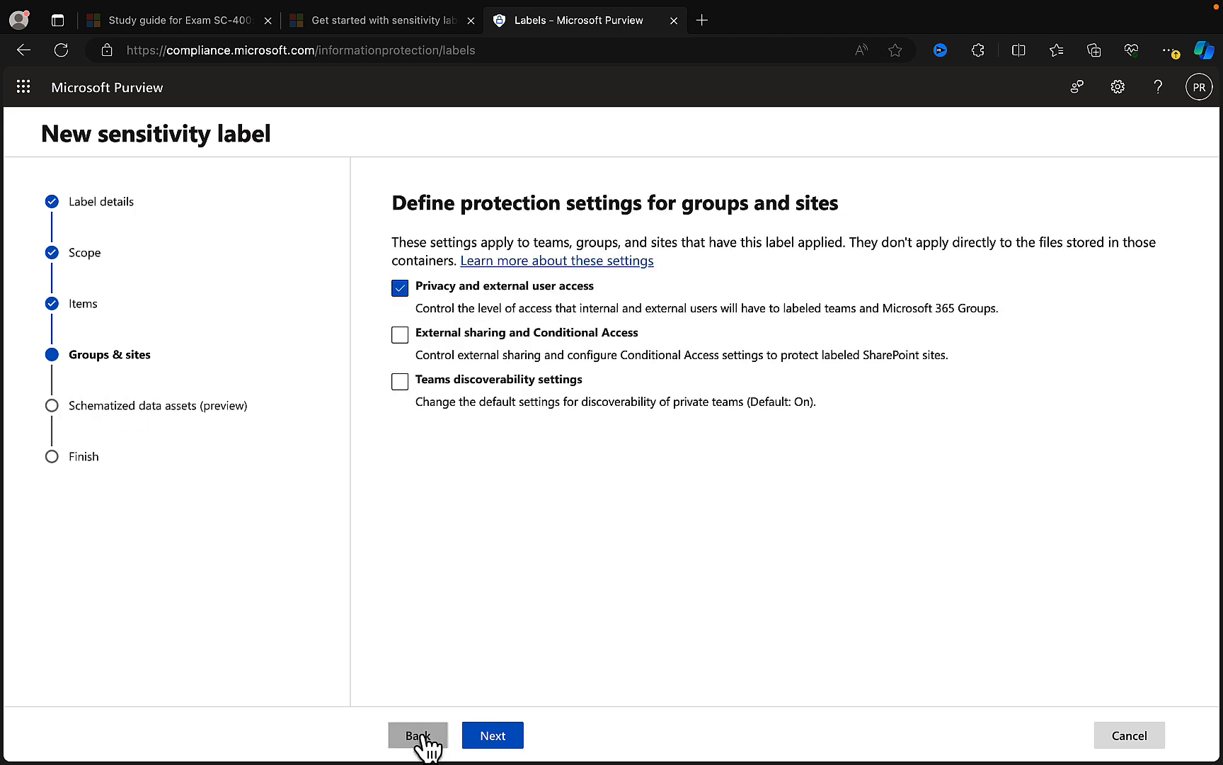
pyautogui.click(400, 335)
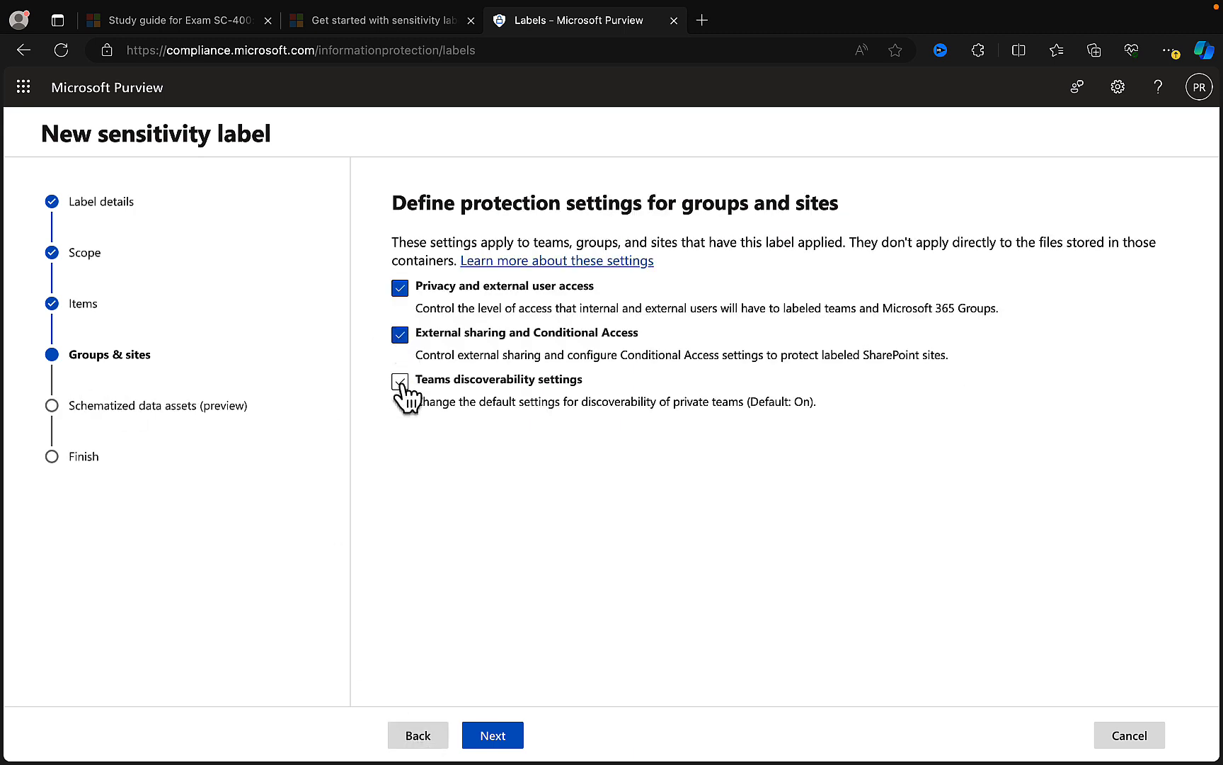
pyautogui.click(400, 382)
pyautogui.click(496, 735)
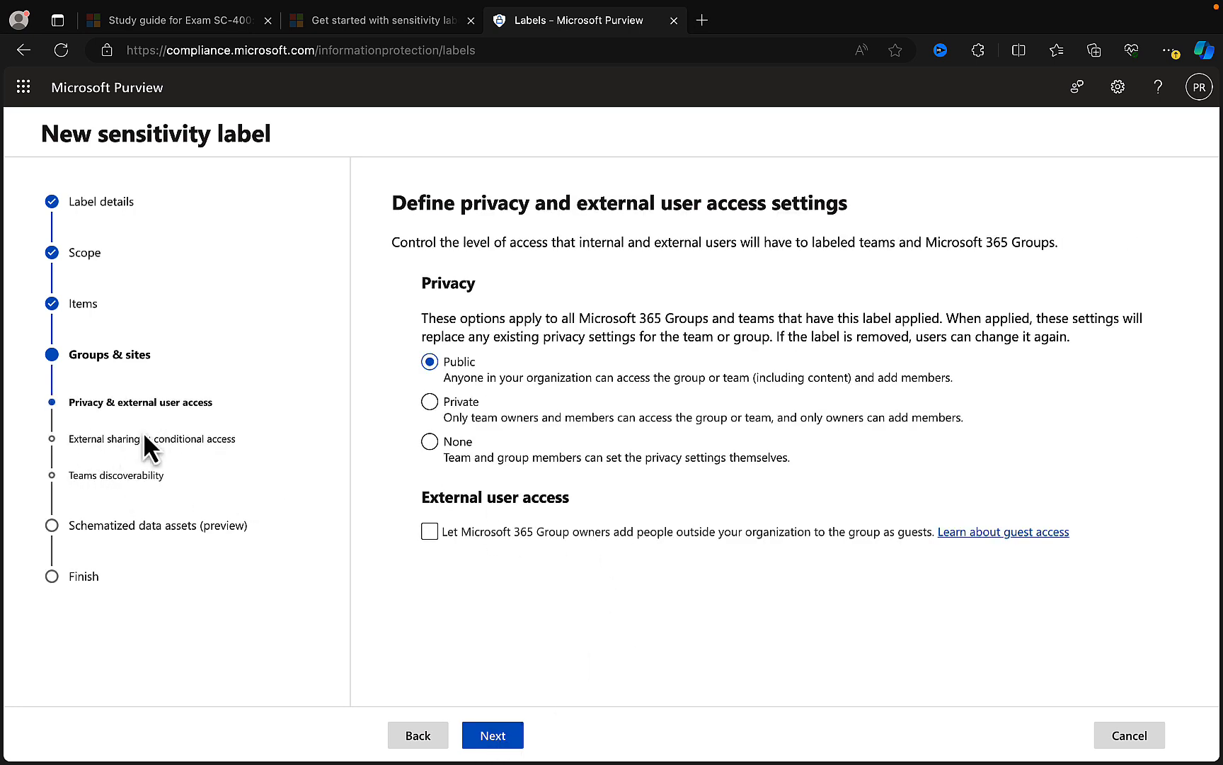
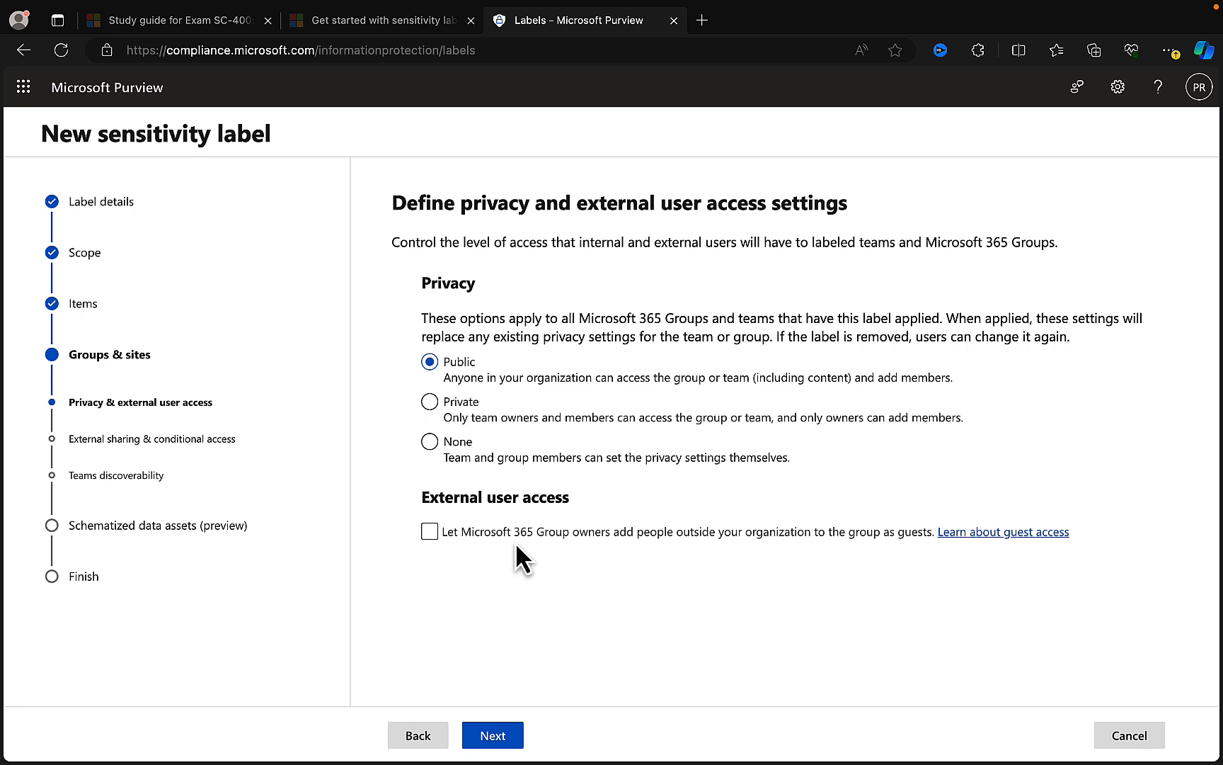
# - Let Microsoft 365 Group owners add people outside the organization as guests, and continue to the external sharing settings
pyautogui.click(431, 533)
pyautogui.click(504, 737)
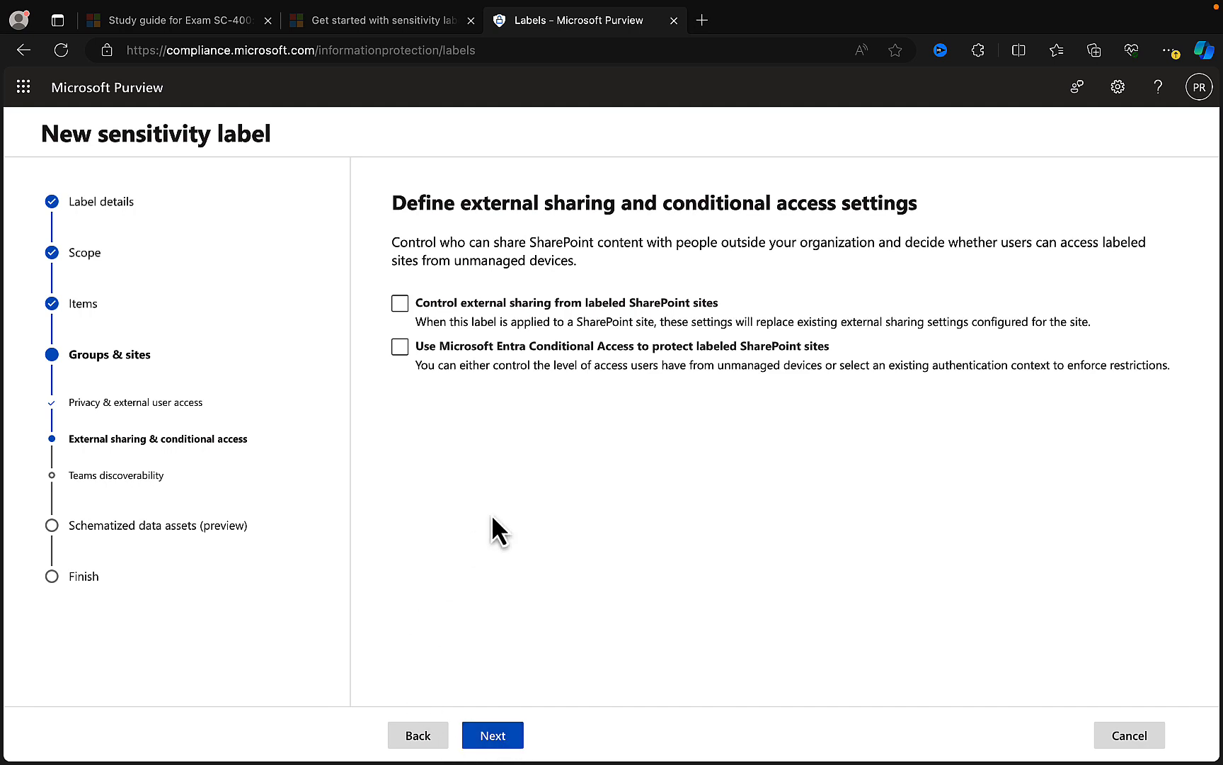
pyautogui.click(400, 305)
pyautogui.click(400, 305)
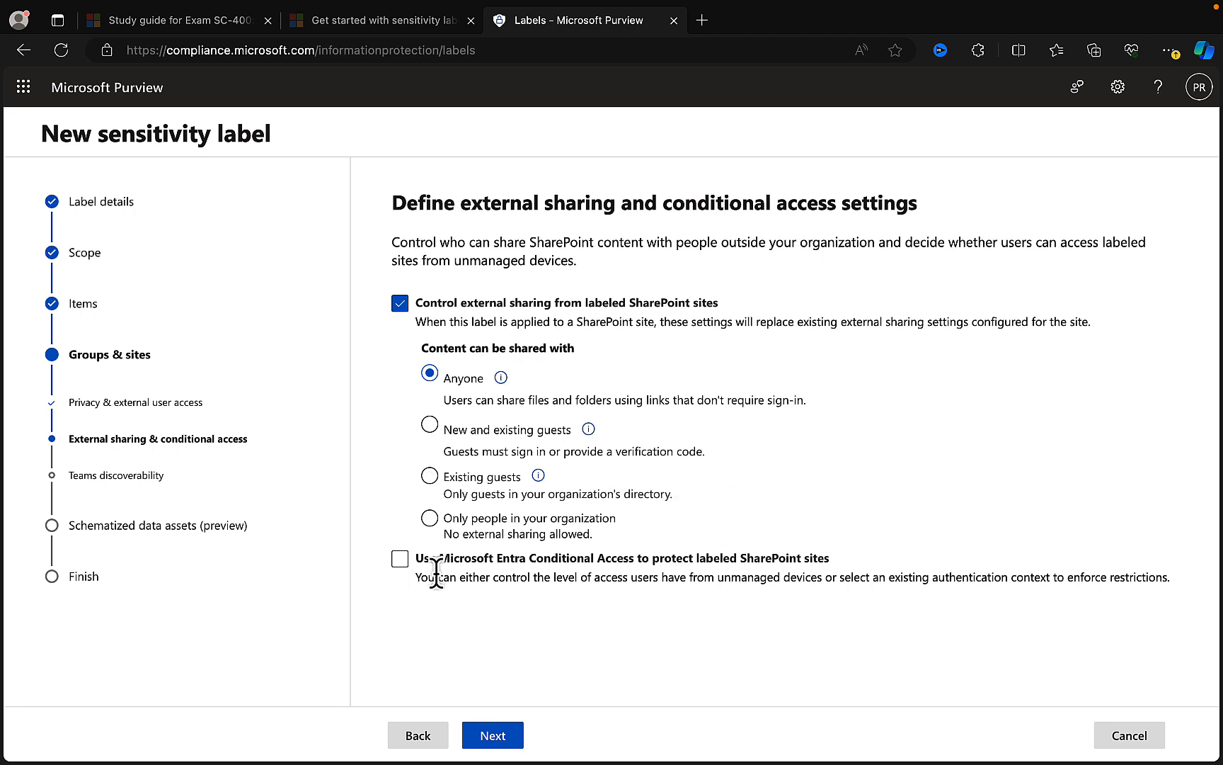
pyautogui.click(400, 558)
pyautogui.click(400, 304)
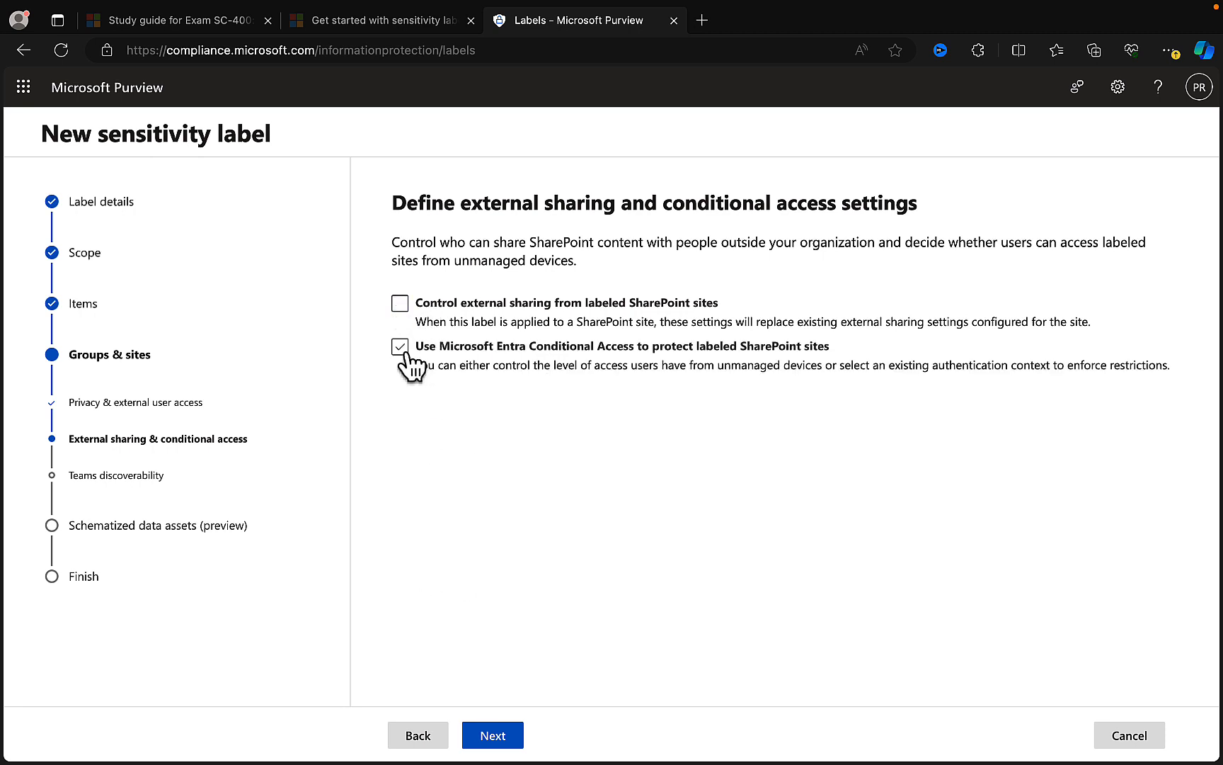
pyautogui.click(400, 346)
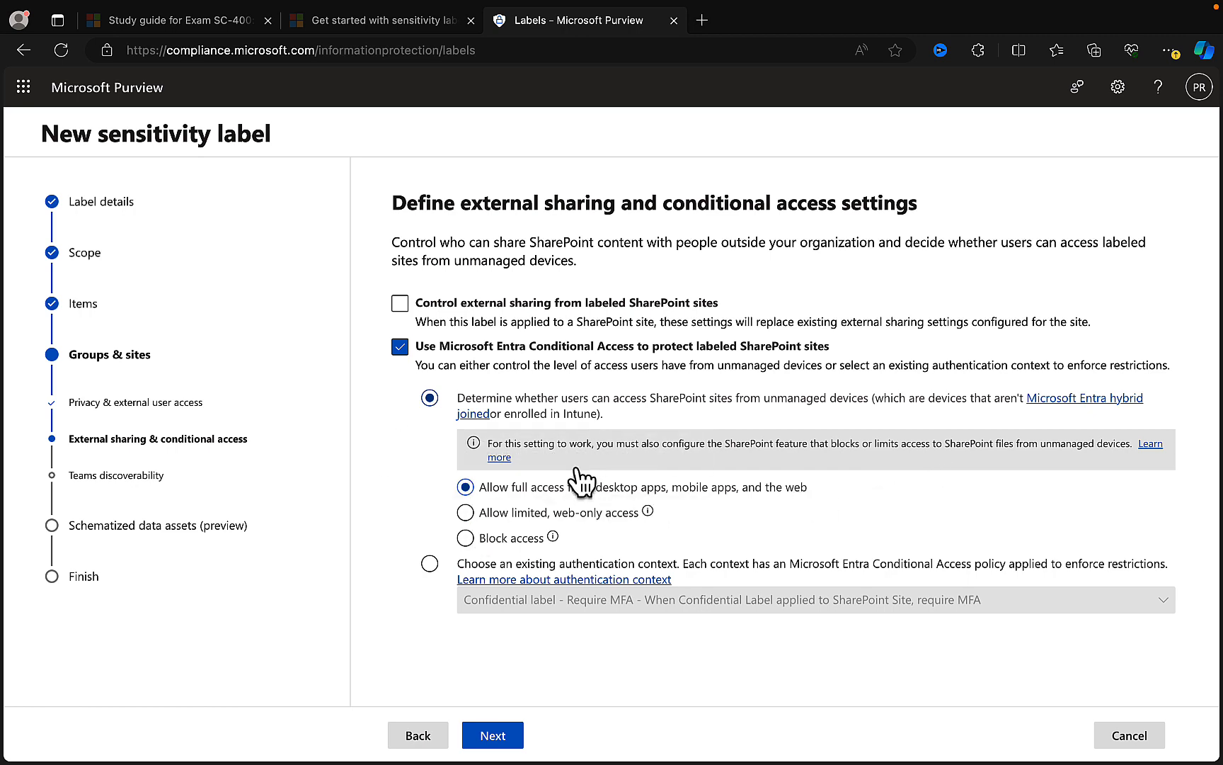
pyautogui.click(549, 514)
pyautogui.click(701, 489)
pyautogui.click(485, 570)
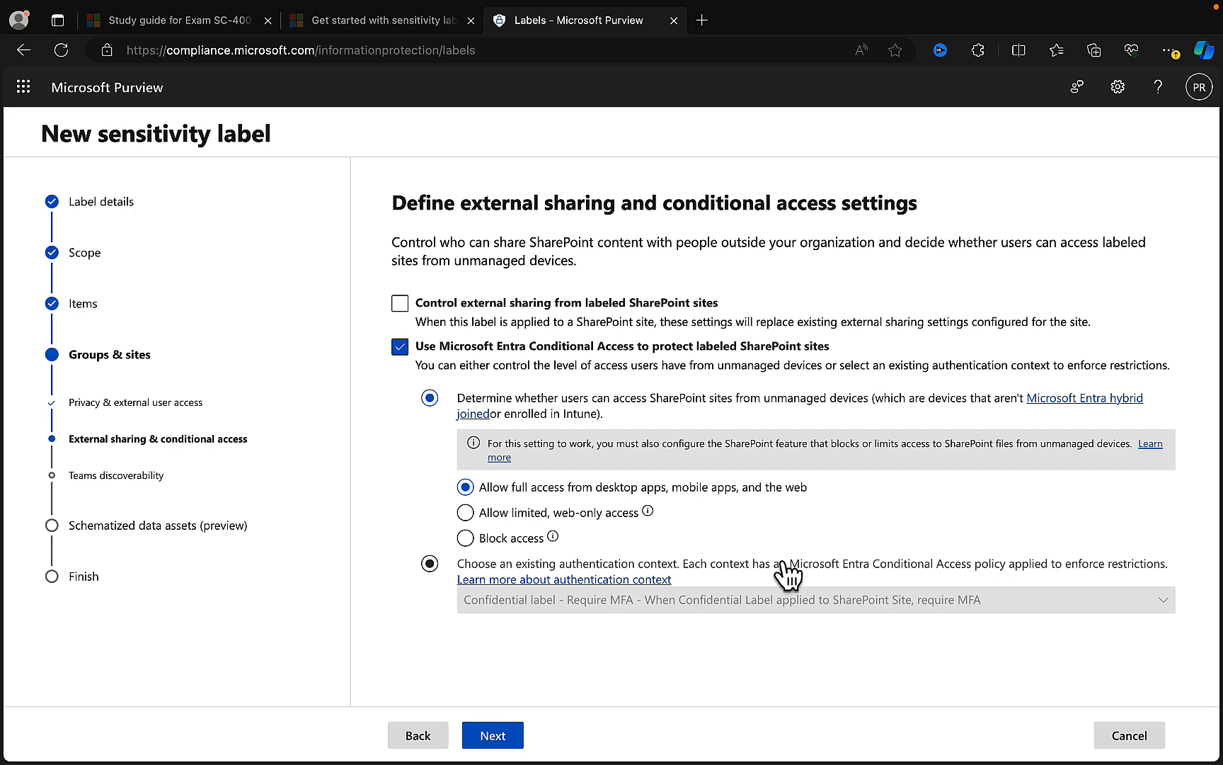
pyautogui.click(399, 347)
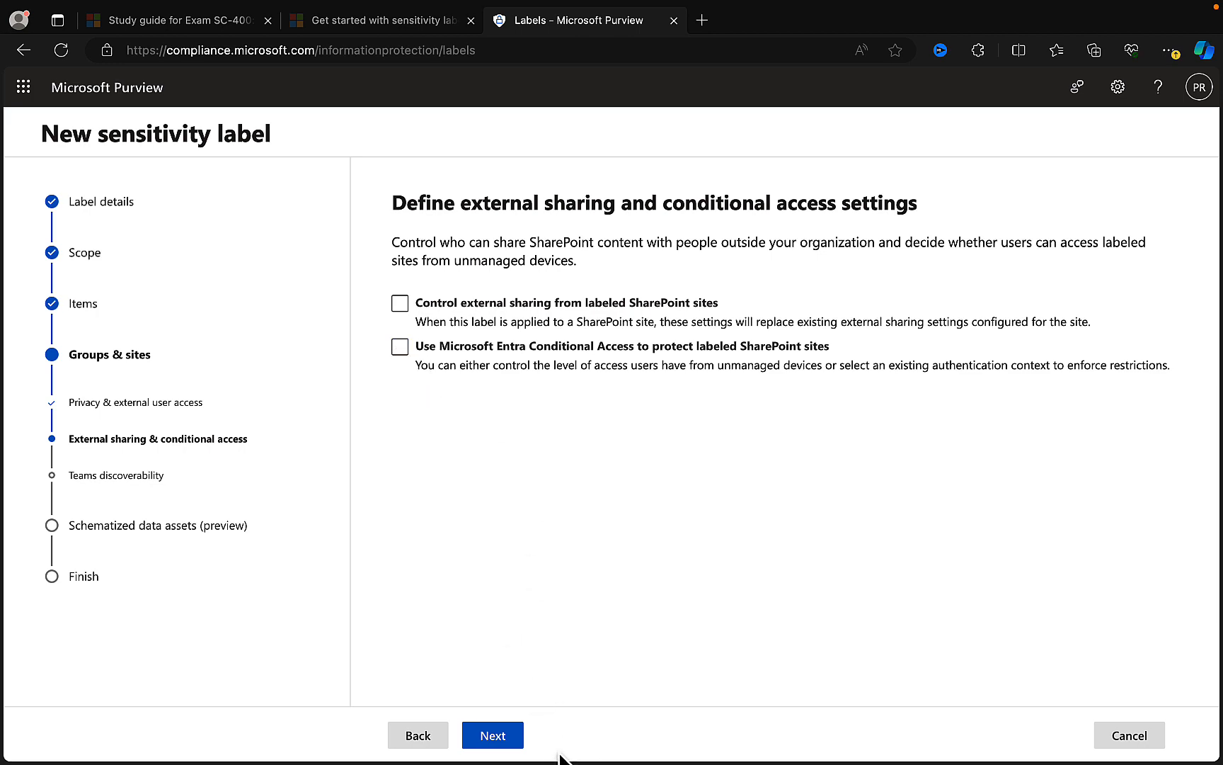
# - Proceed with external sharing and Conditional Access off, private team discovery allowed, and schematized data asset auto-labeling off, to the settings review
pyautogui.click(497, 736)
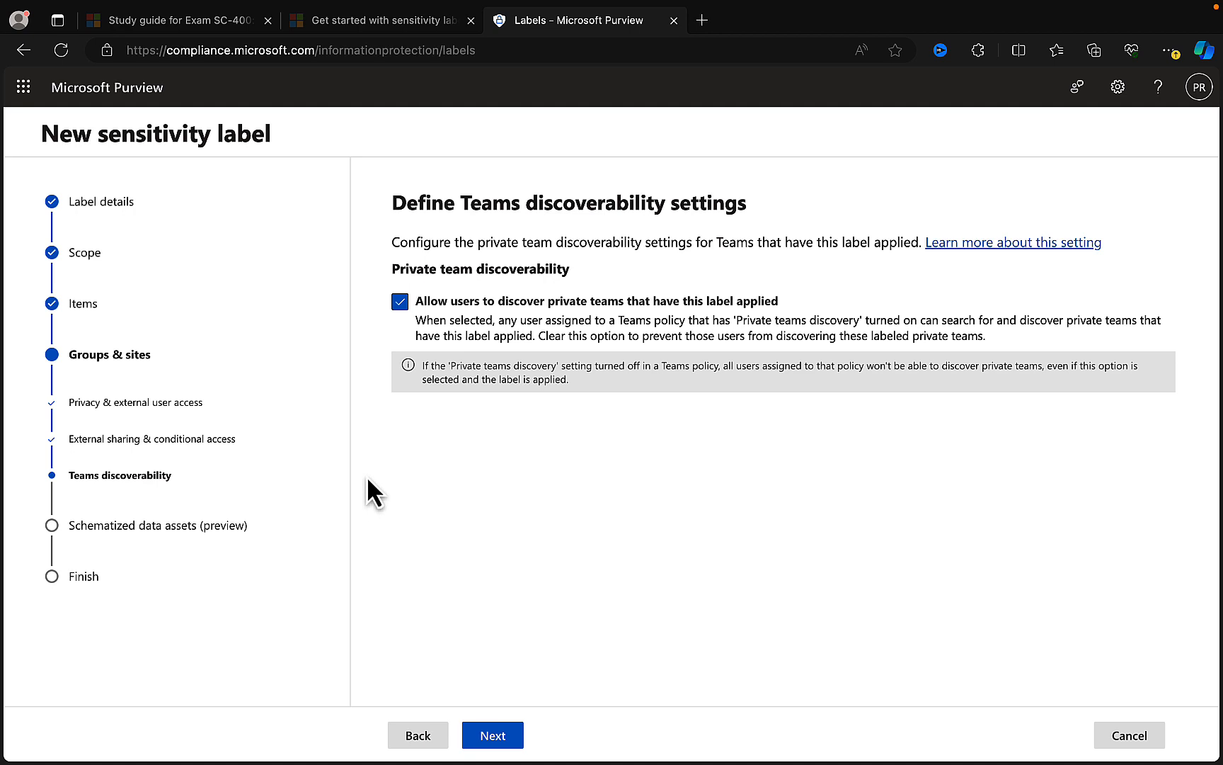
pyautogui.click(504, 736)
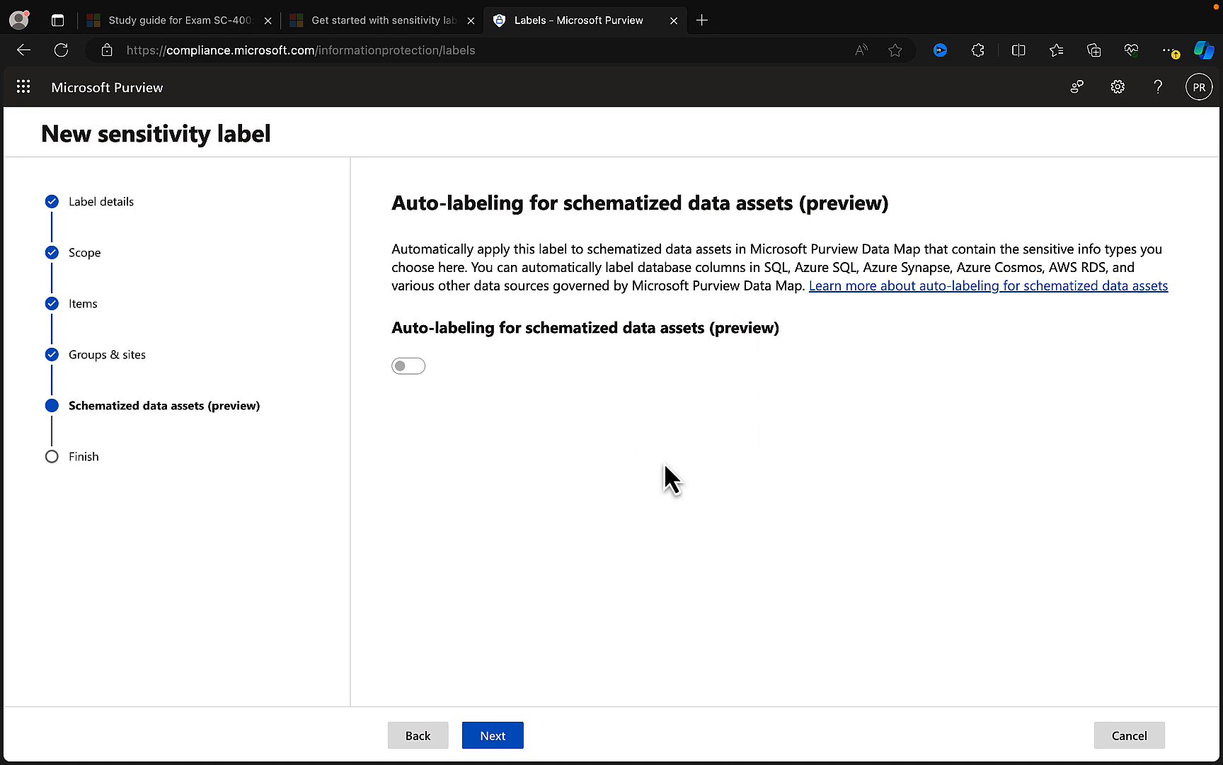
pyautogui.click(502, 737)
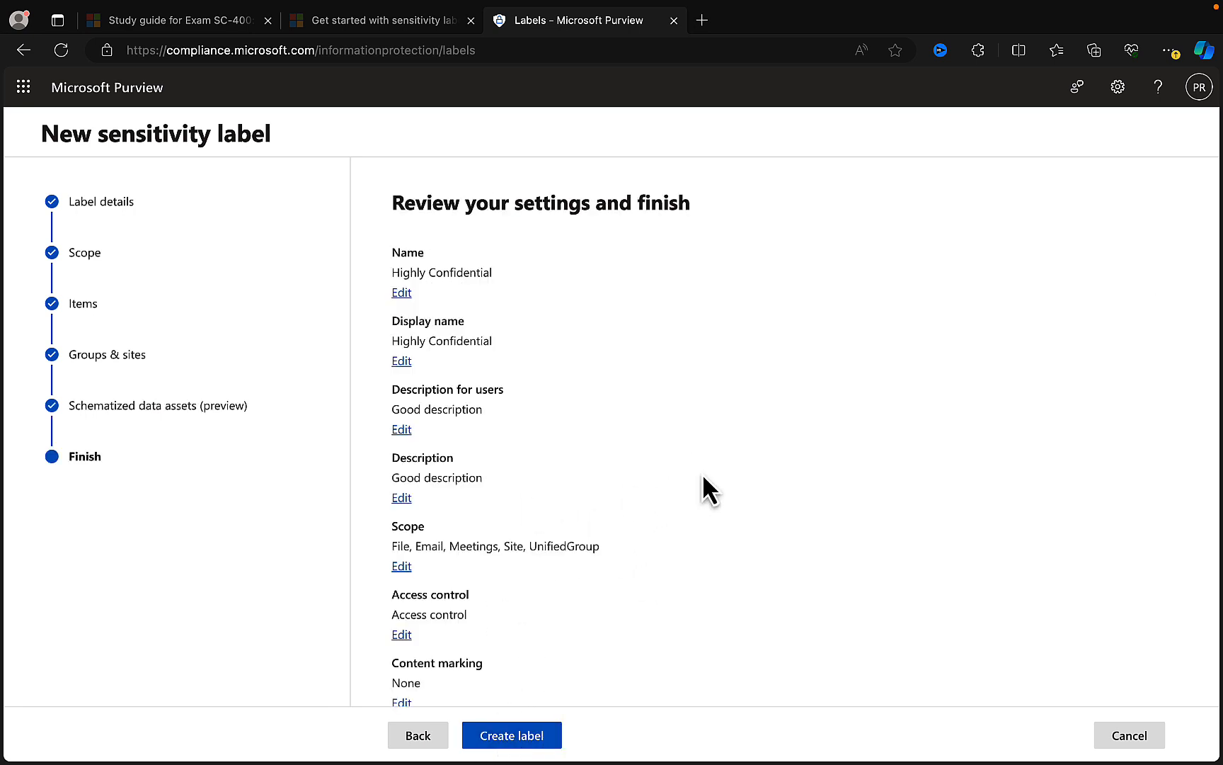
# - Review the settings summary, create the Highly Confidential label, and finish without creating a policy yet
pyautogui.scroll(-2, 707, 487)
pyautogui.scroll(-3, 707, 487)
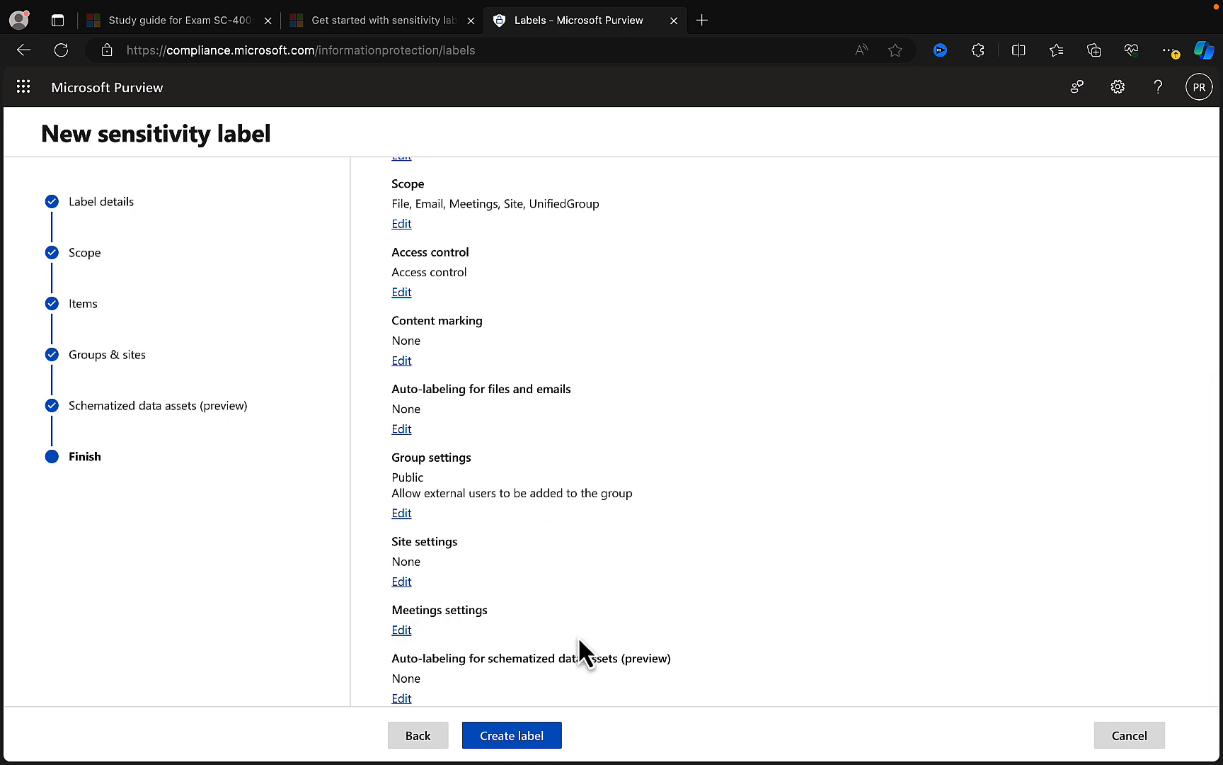
pyautogui.click(520, 736)
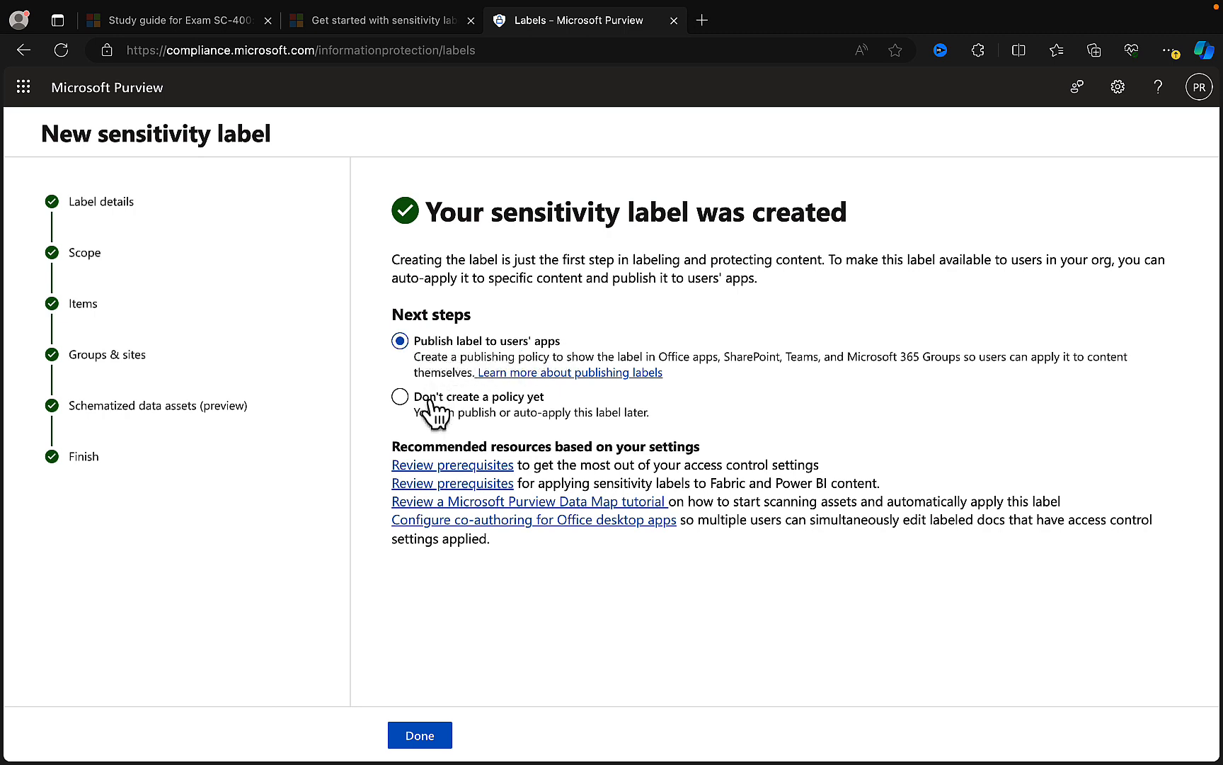
pyautogui.click(401, 397)
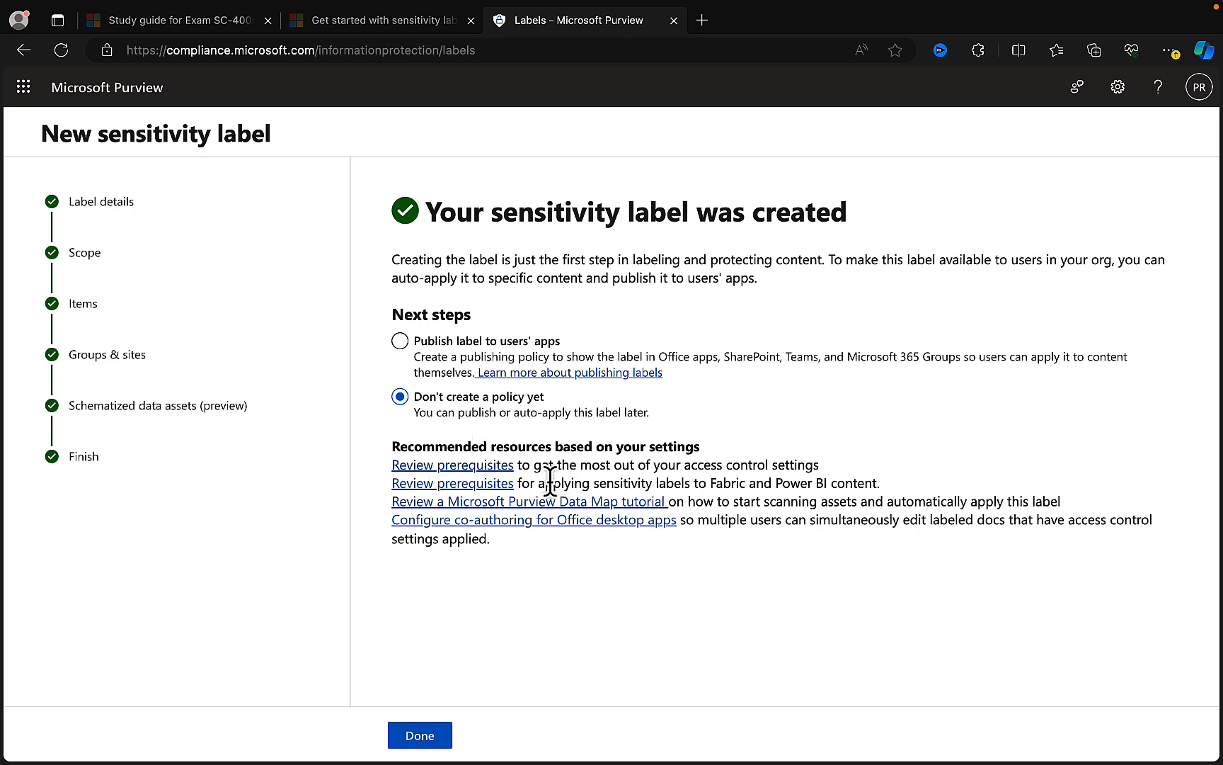
pyautogui.click(421, 737)
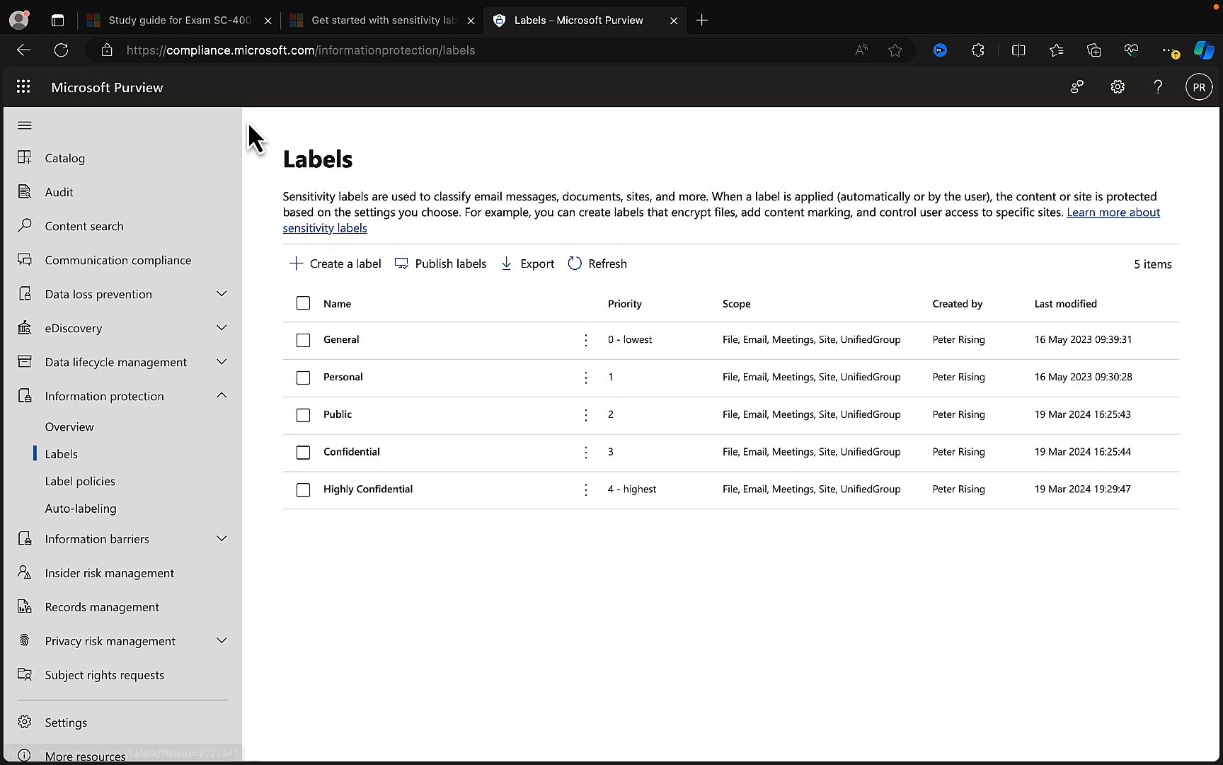
# - Check the sensitivity label objectives in the SC-400 study guide and return to the Purview labels page
pyautogui.click(183, 21)
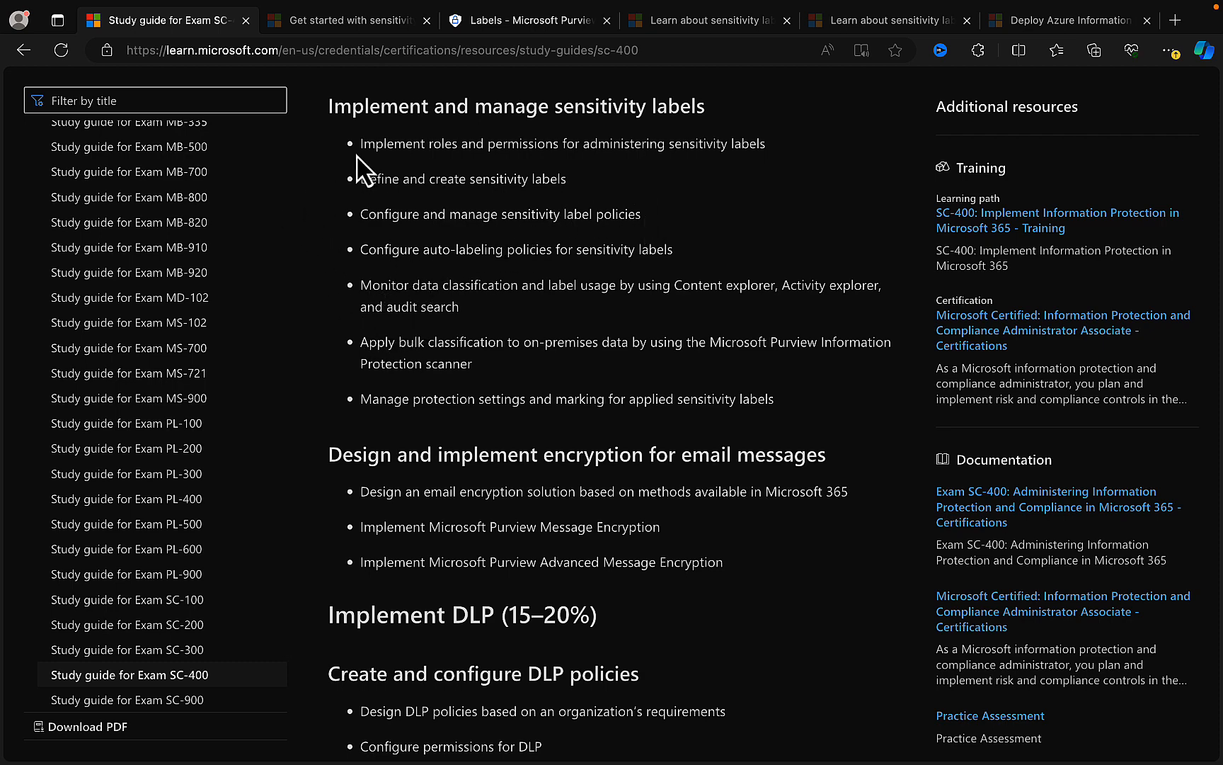
pyautogui.click(517, 25)
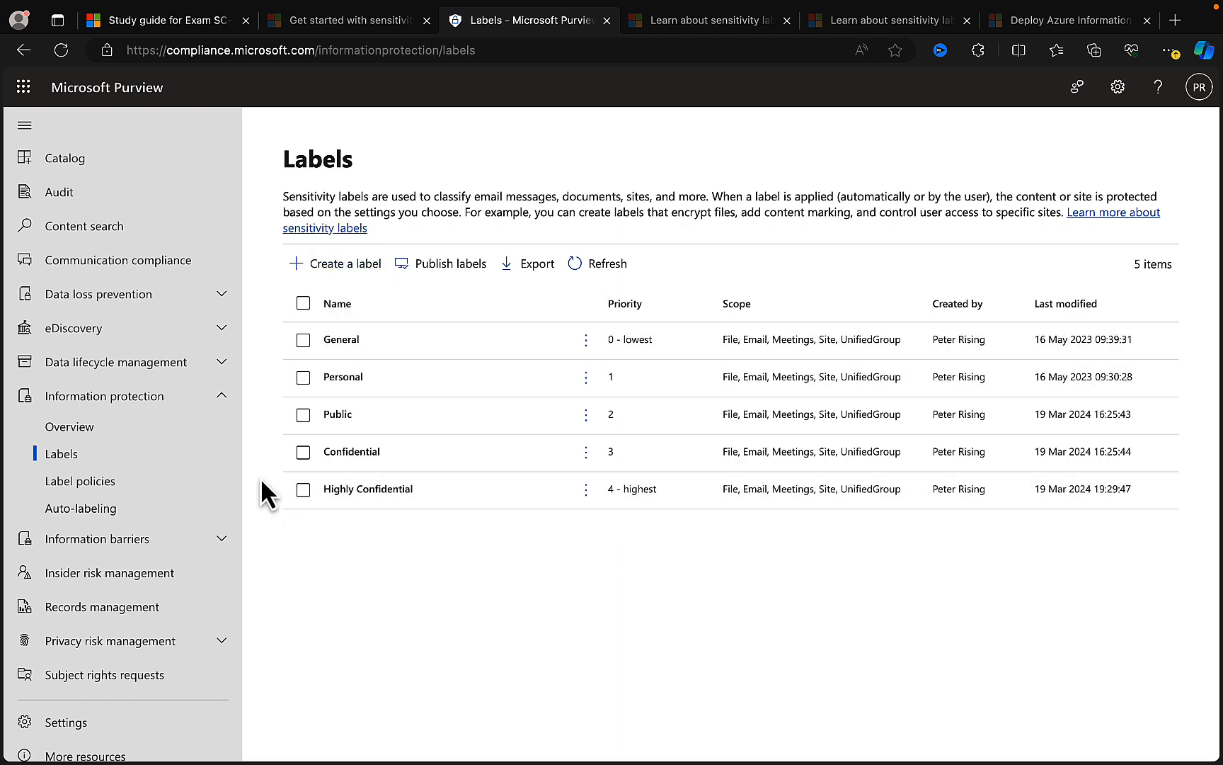
# - Start a new label publishing policy and add the General and Highly Confidential labels to it
pyautogui.click(120, 483)
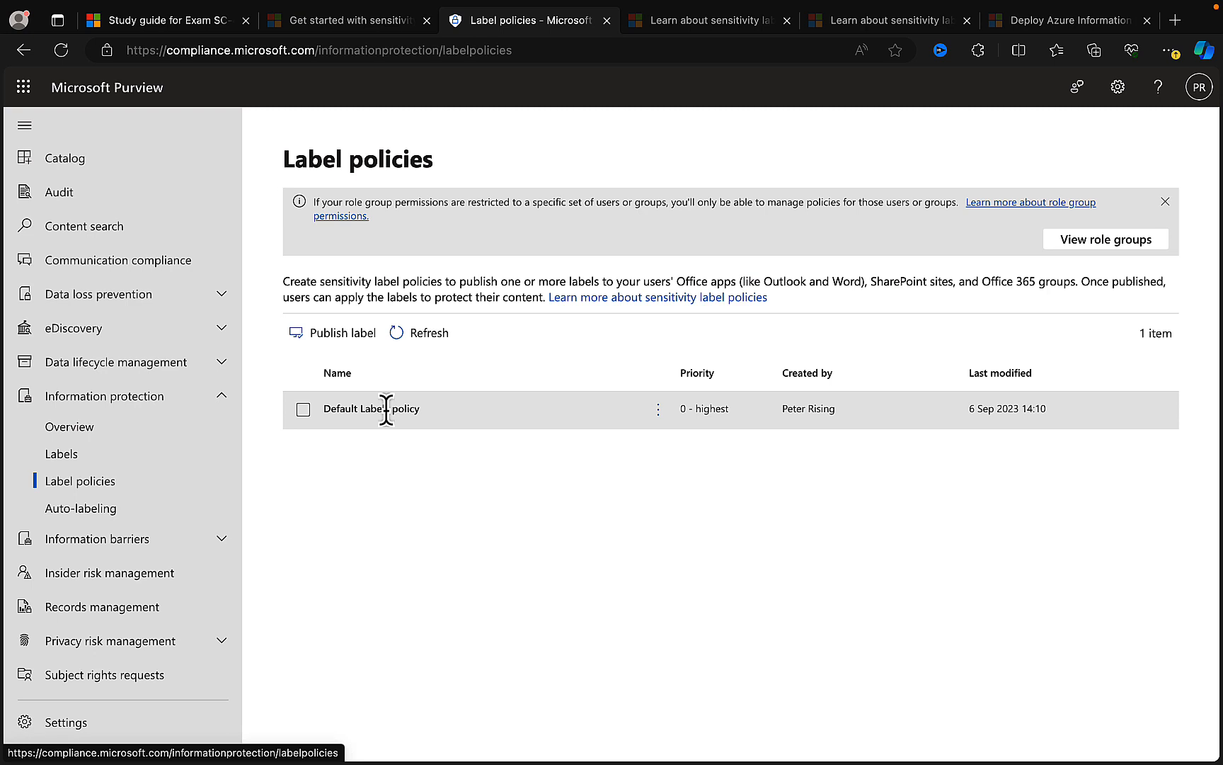
pyautogui.click(337, 336)
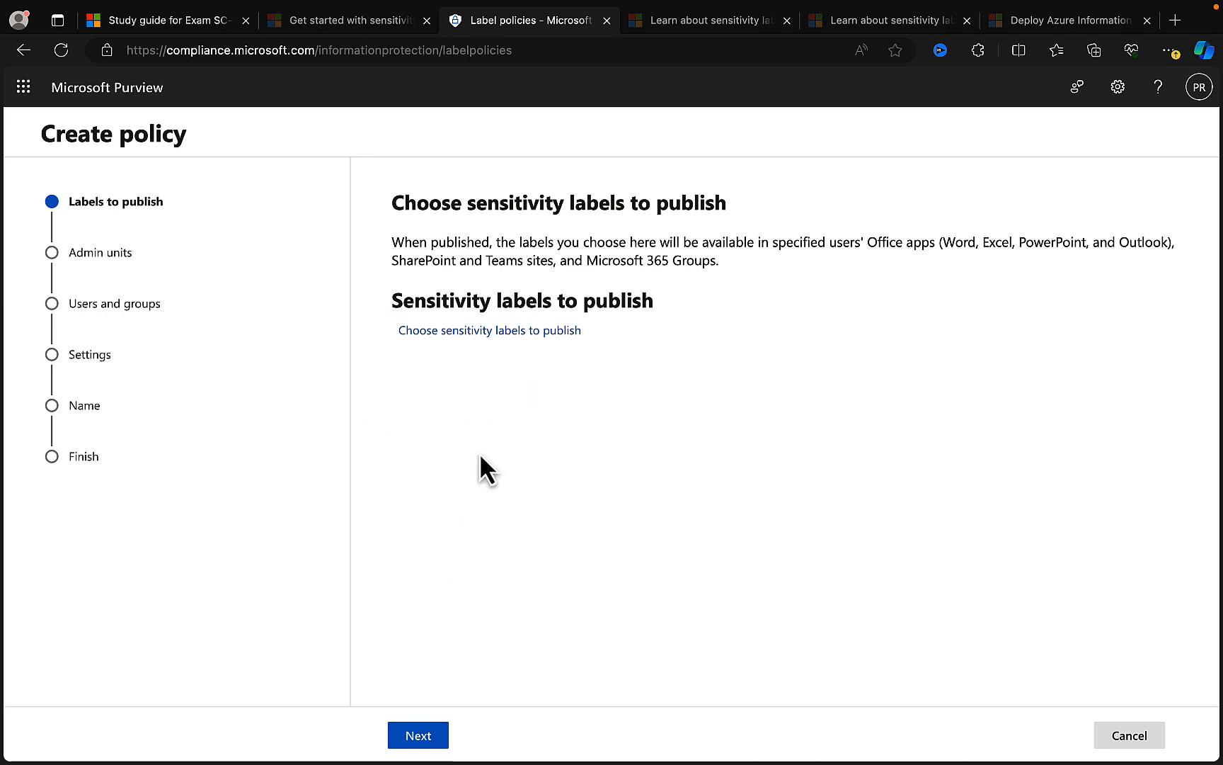
pyautogui.click(453, 332)
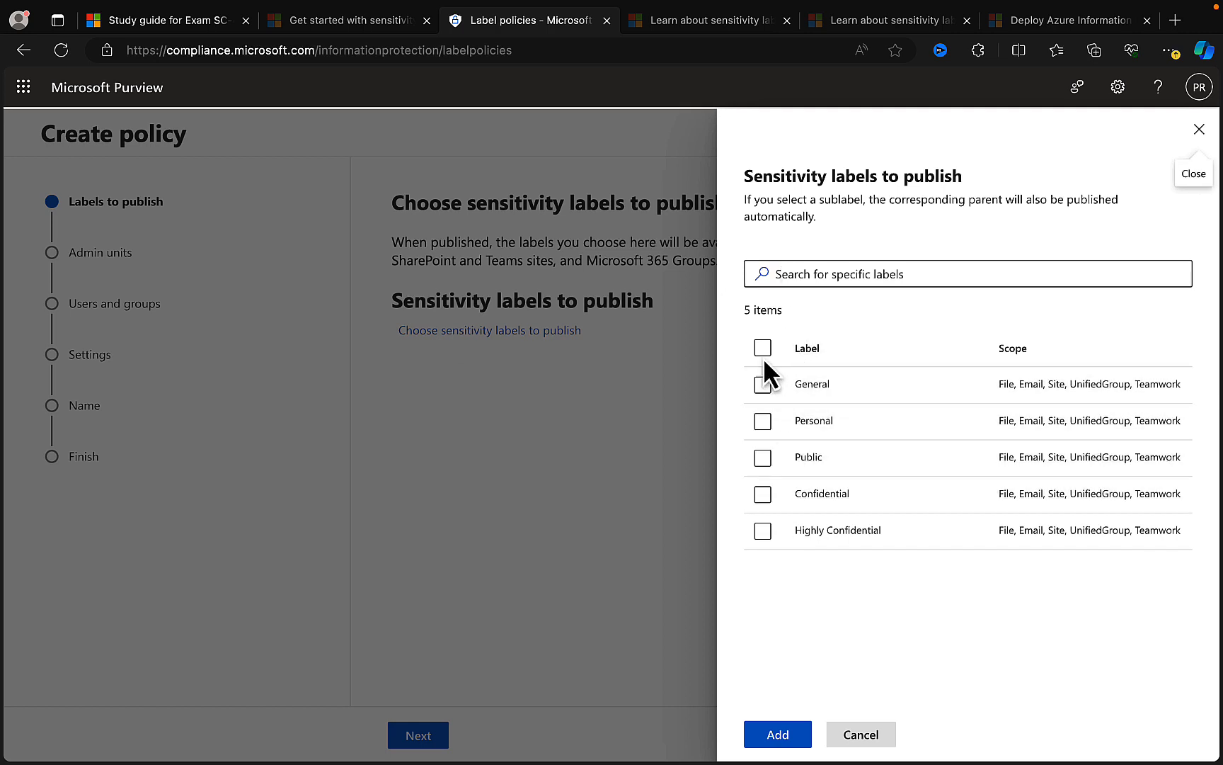
pyautogui.click(763, 385)
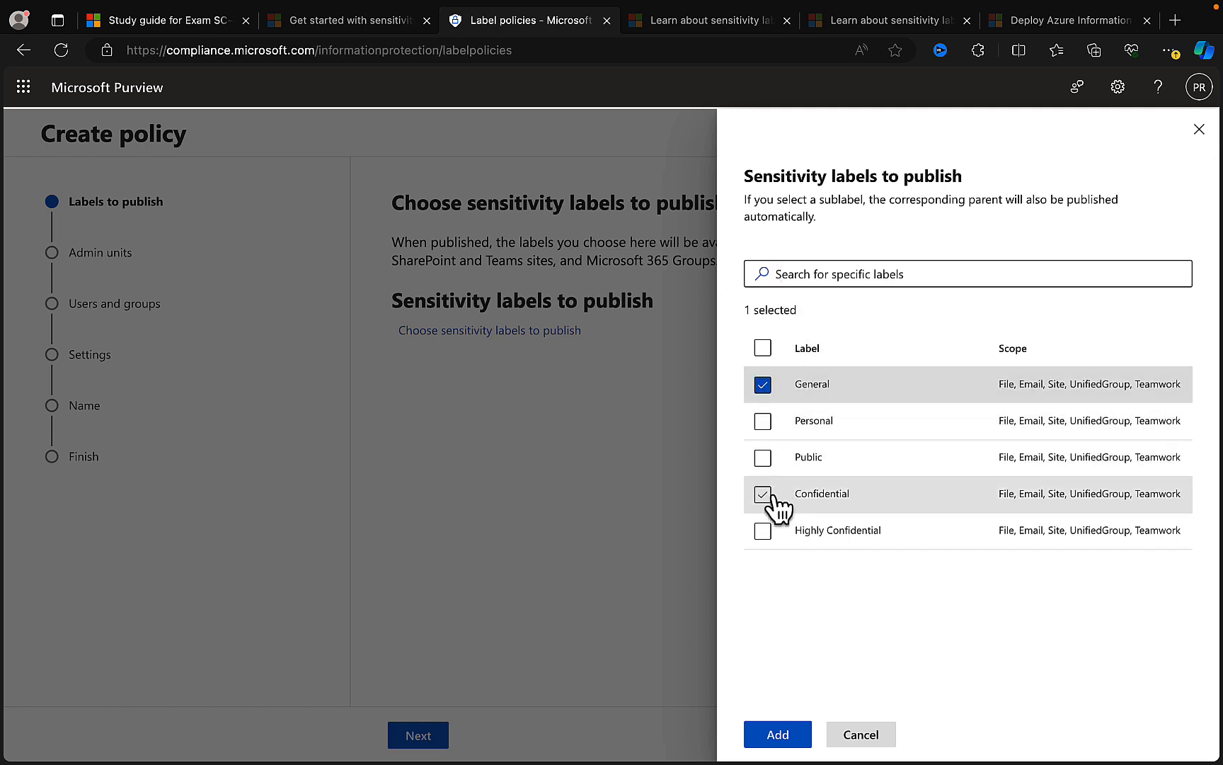
pyautogui.click(762, 531)
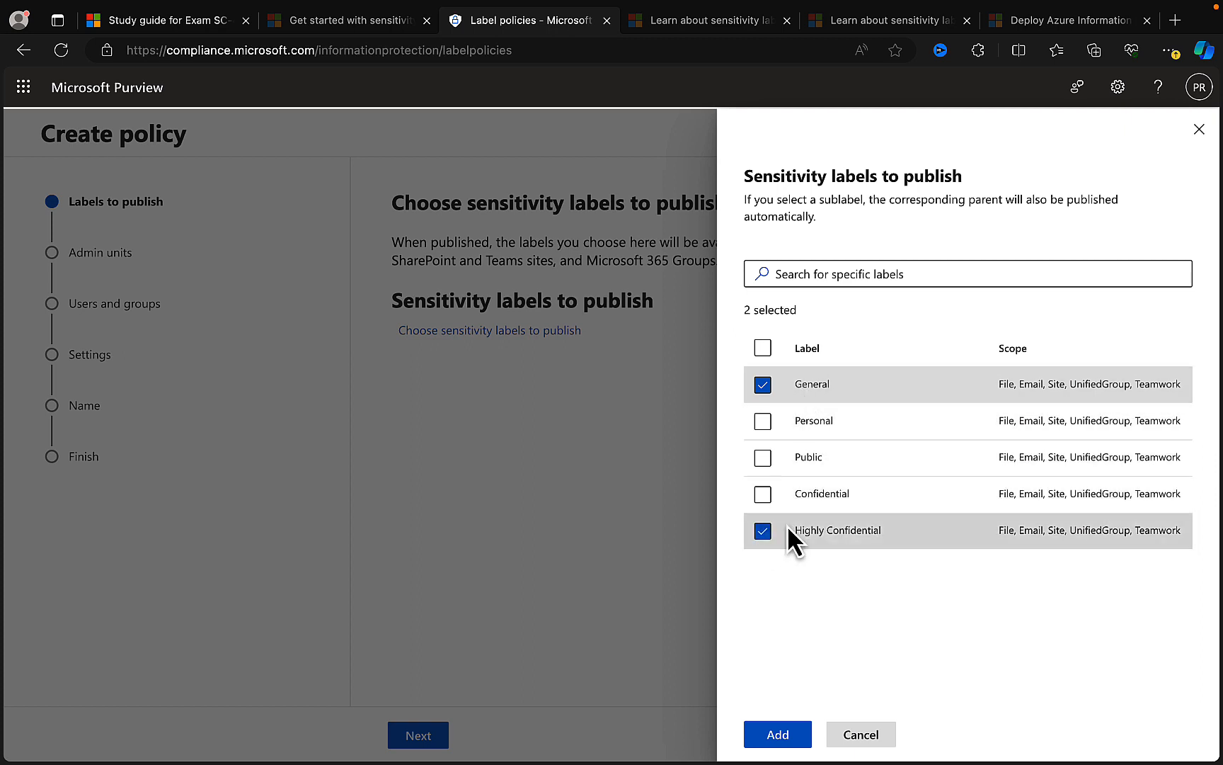
pyautogui.click(778, 735)
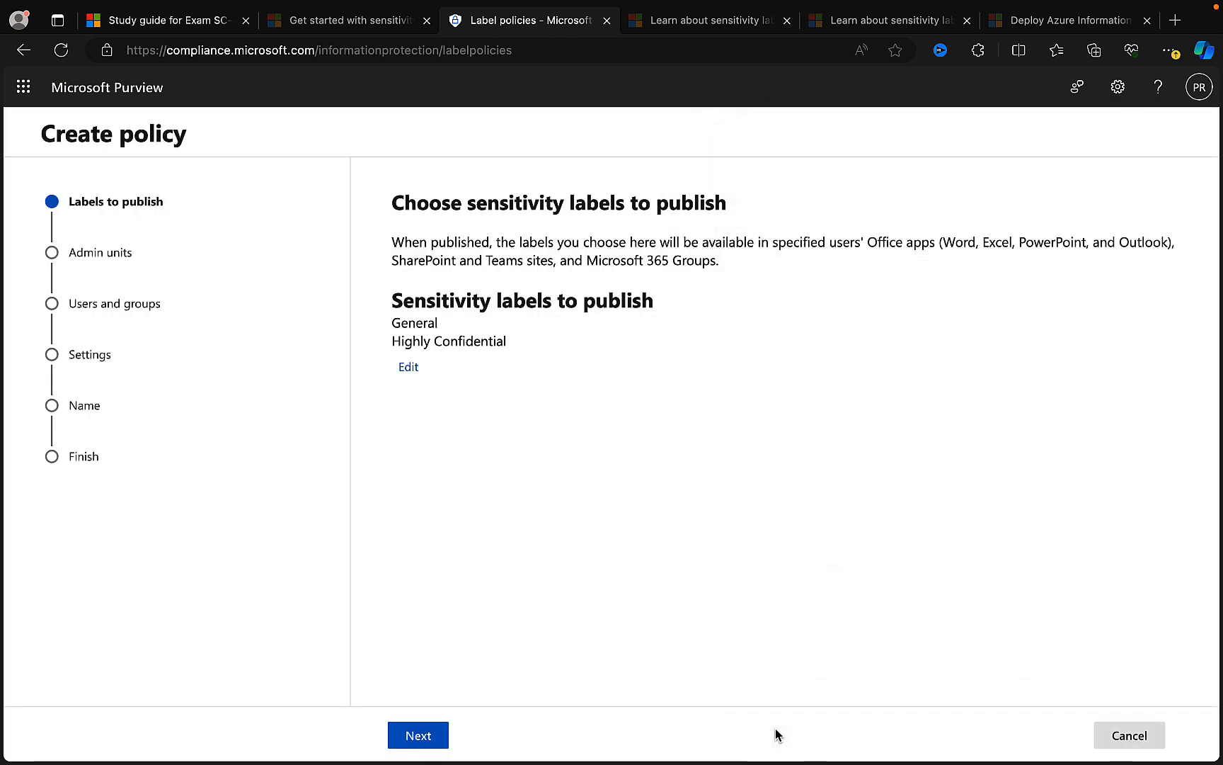
# - Keep the full directory as admin units and all users and groups as the publishing scope, and continue to the policy settings
pyautogui.click(419, 735)
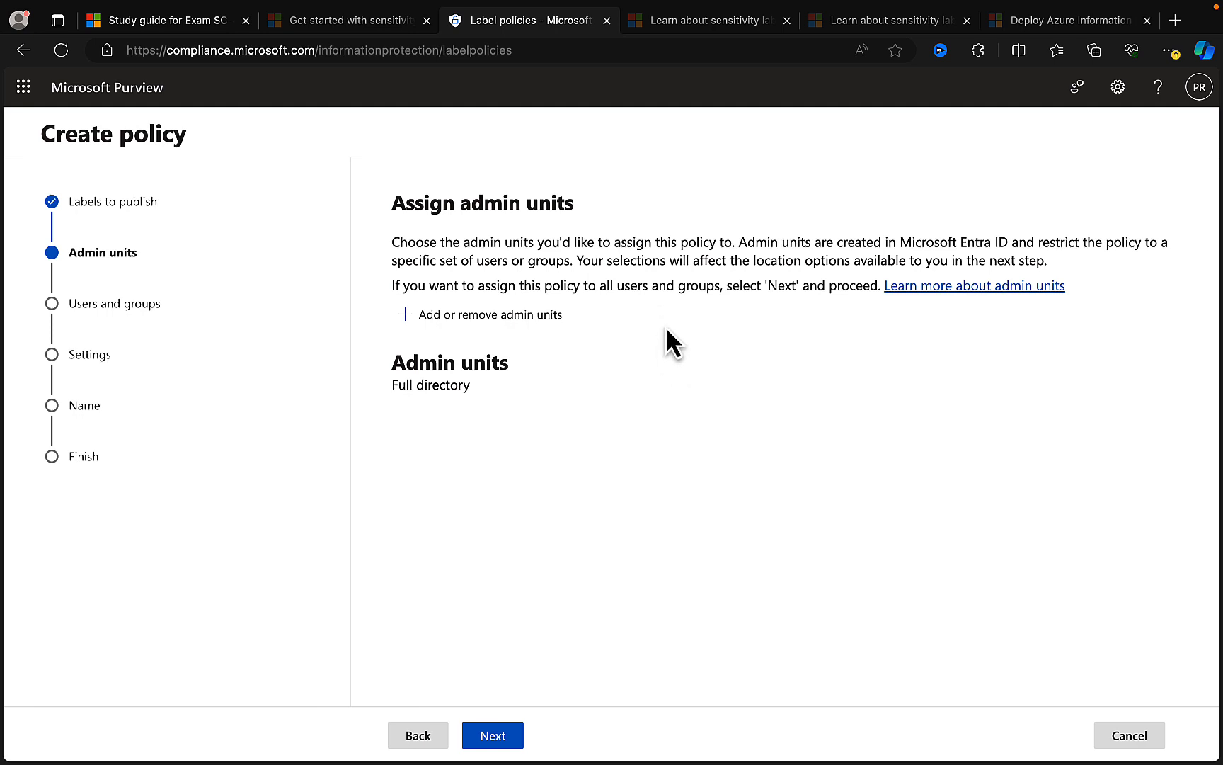
pyautogui.click(500, 736)
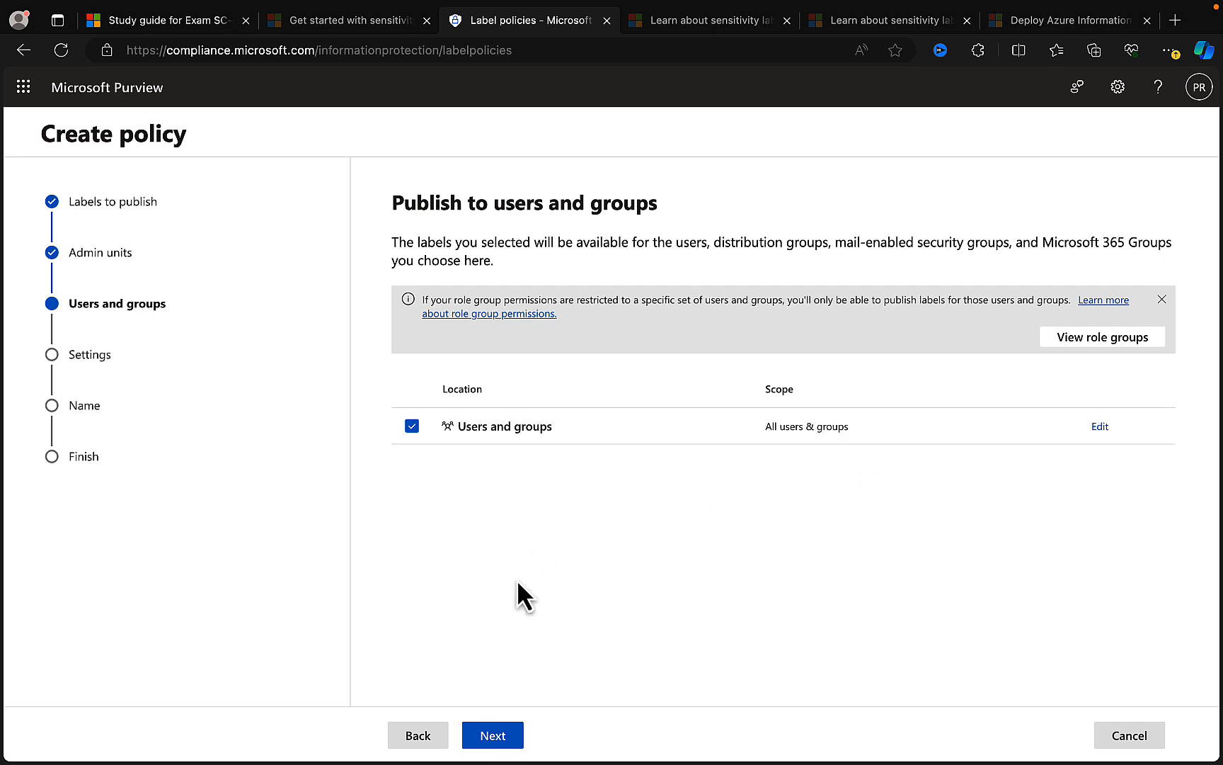
pyautogui.click(497, 737)
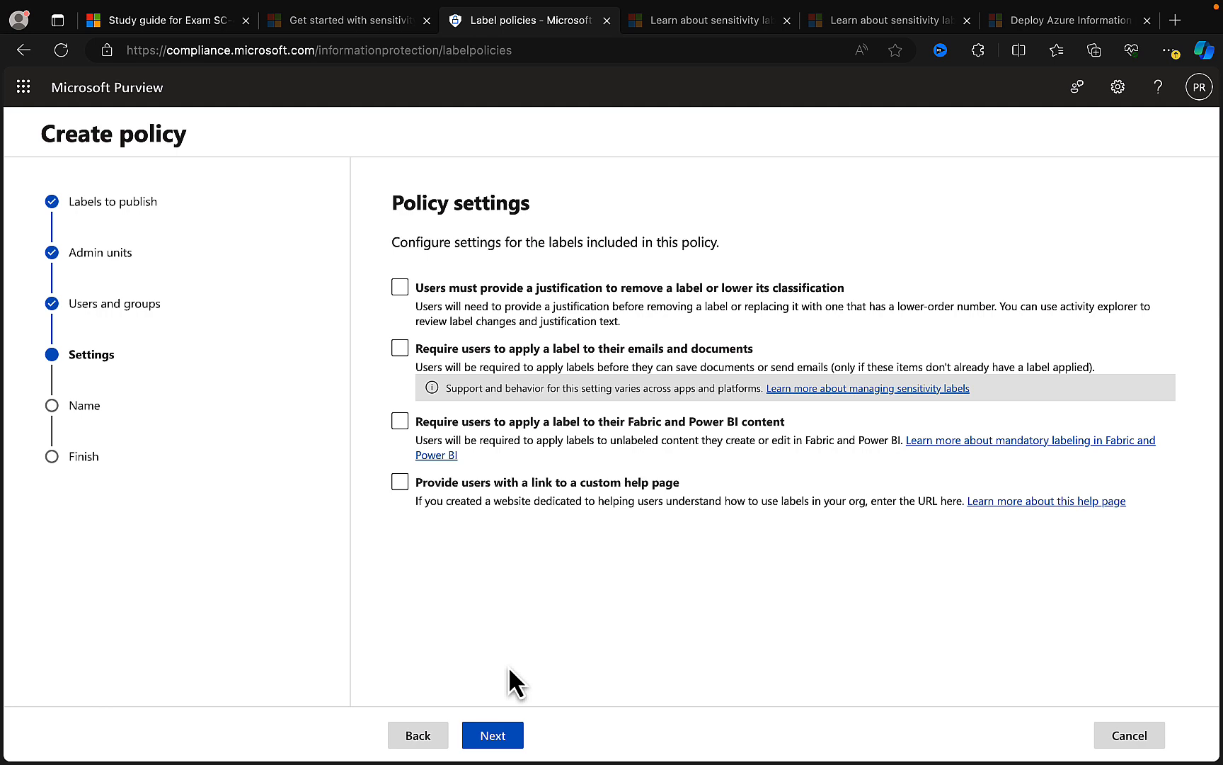
# - Require a justification for removing a label or lowering its classification, and require users to label their emails and documents
pyautogui.click(401, 291)
pyautogui.click(402, 291)
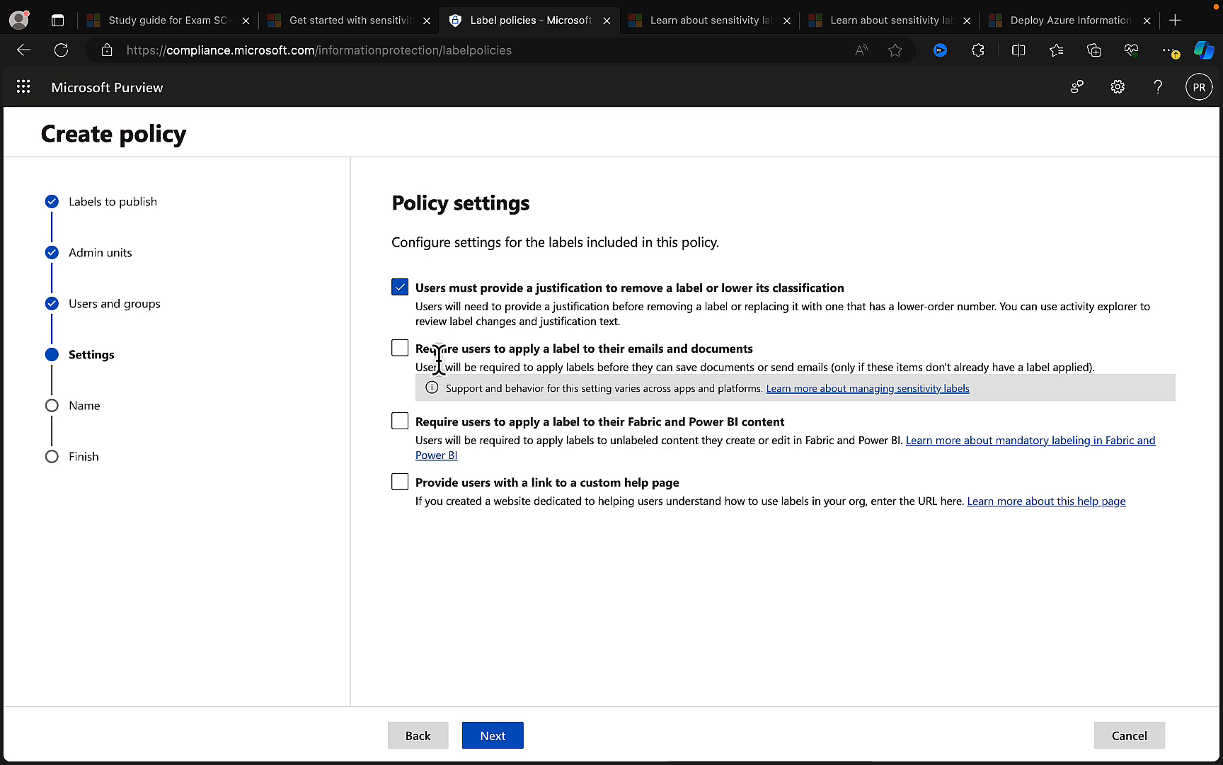
pyautogui.click(424, 354)
pyautogui.click(401, 420)
pyautogui.click(401, 422)
pyautogui.click(681, 435)
pyautogui.click(408, 485)
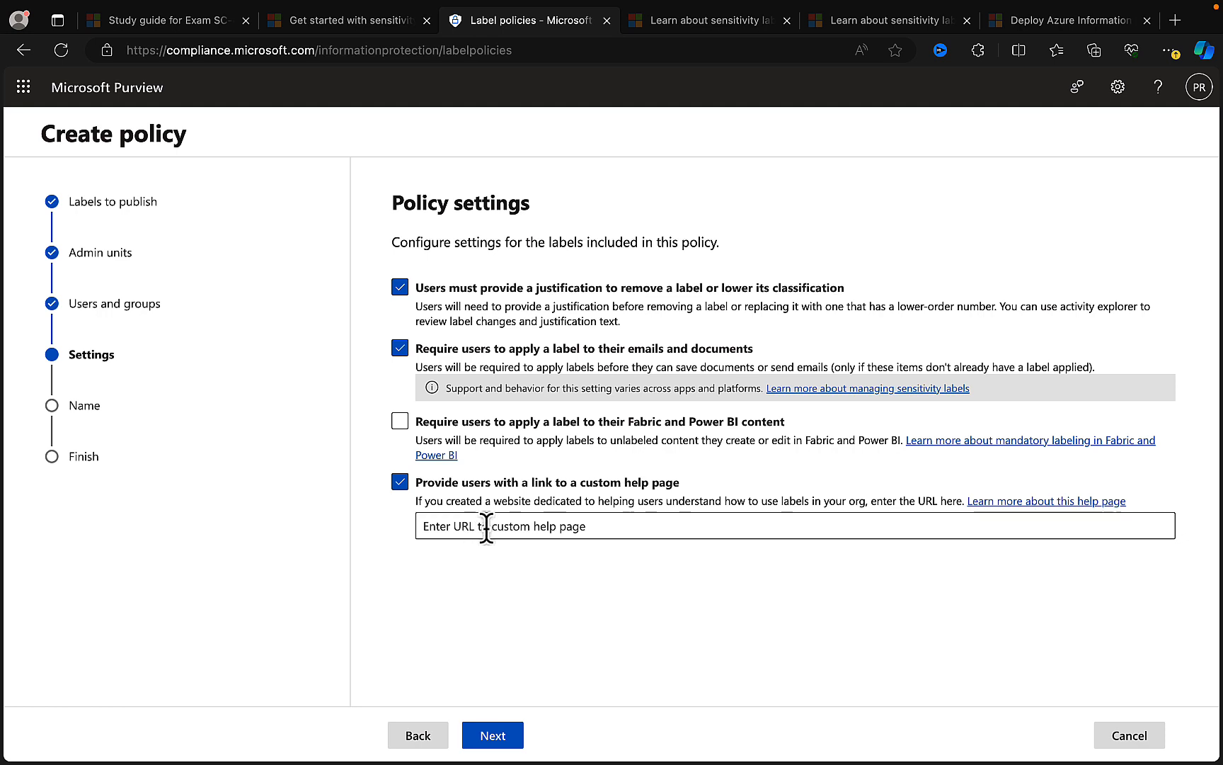
pyautogui.click(400, 482)
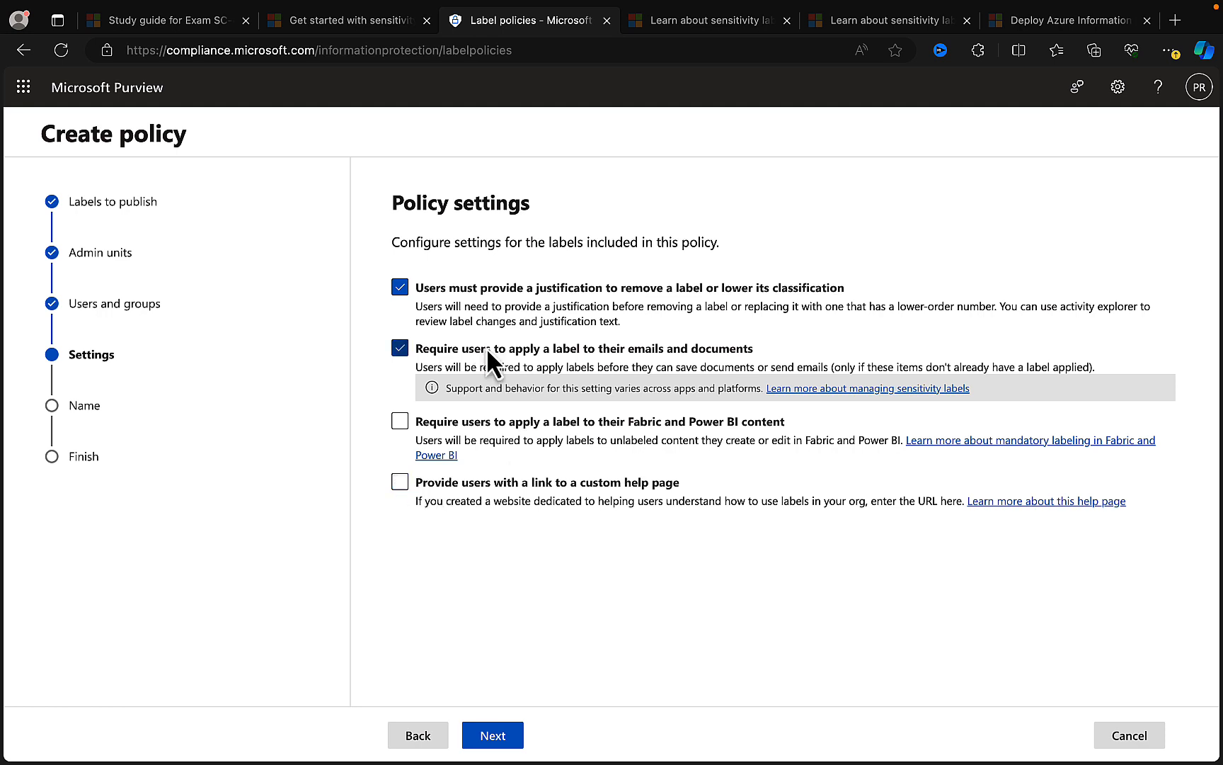
# - Continue to the default settings for documents, set the default label to General, and proceed to the email settings
pyautogui.click(495, 736)
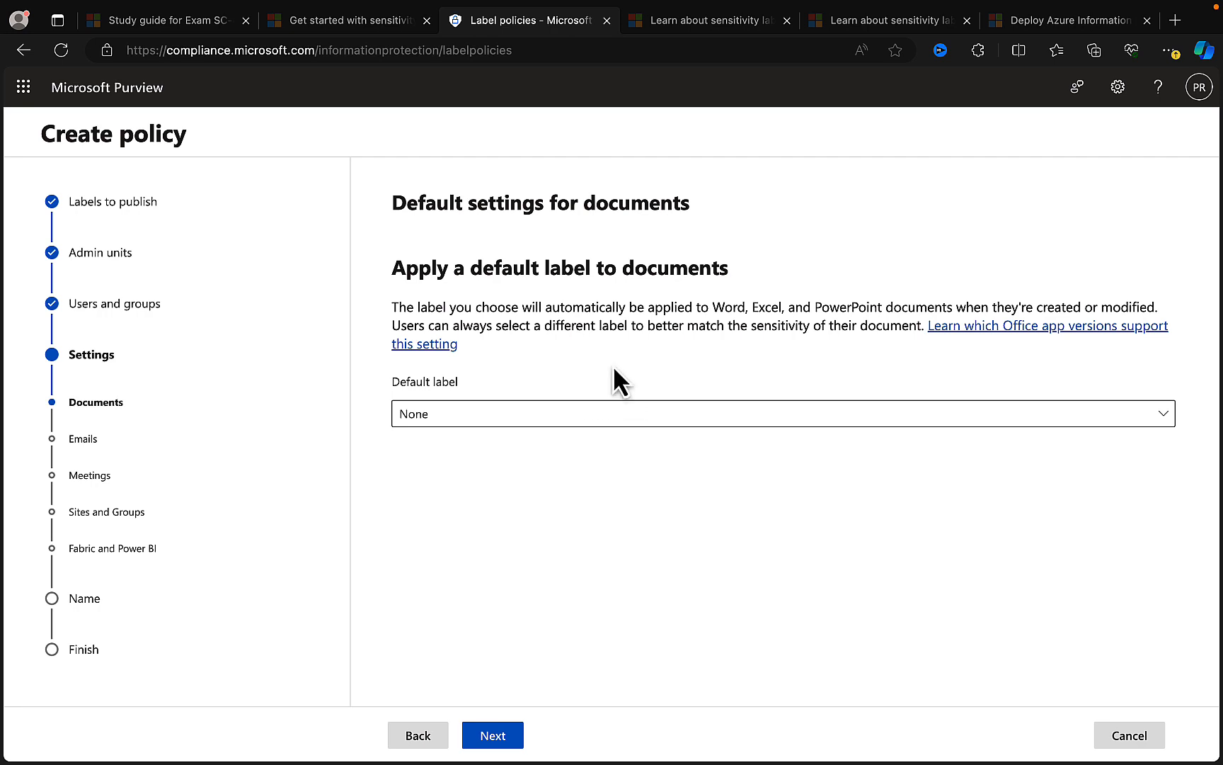
pyautogui.click(554, 416)
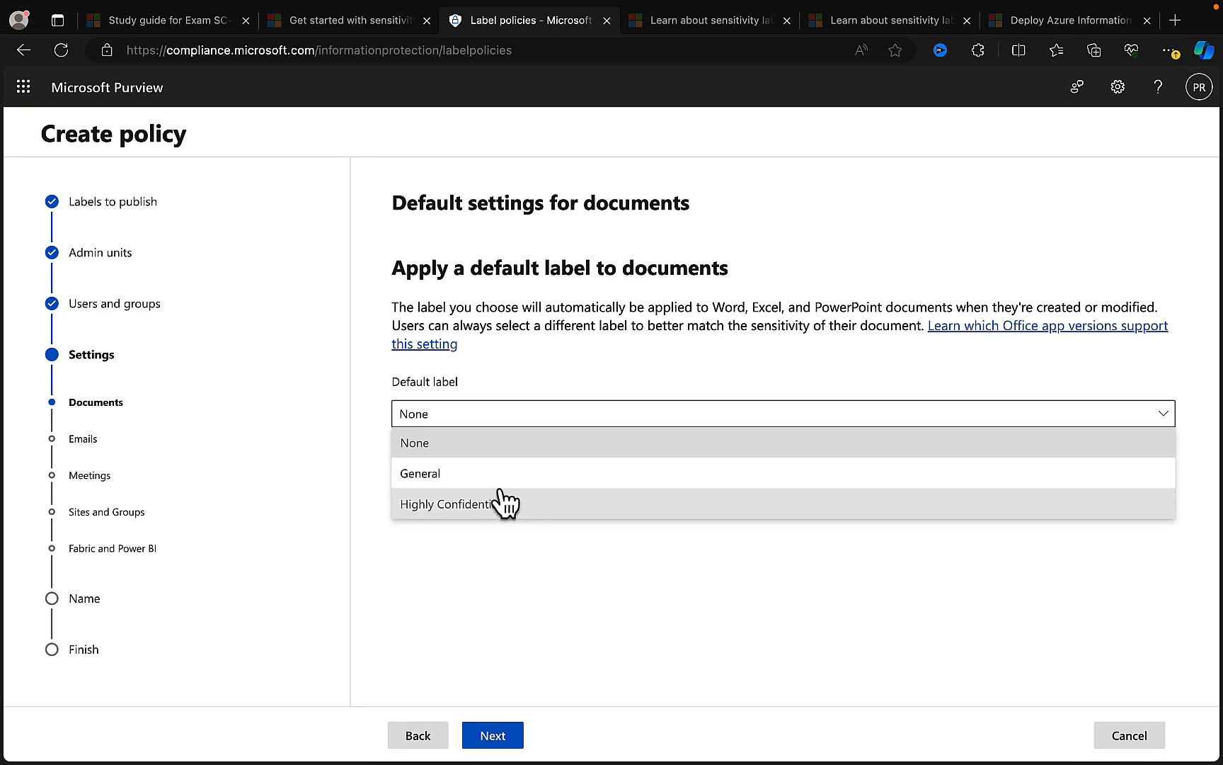
pyautogui.click(477, 484)
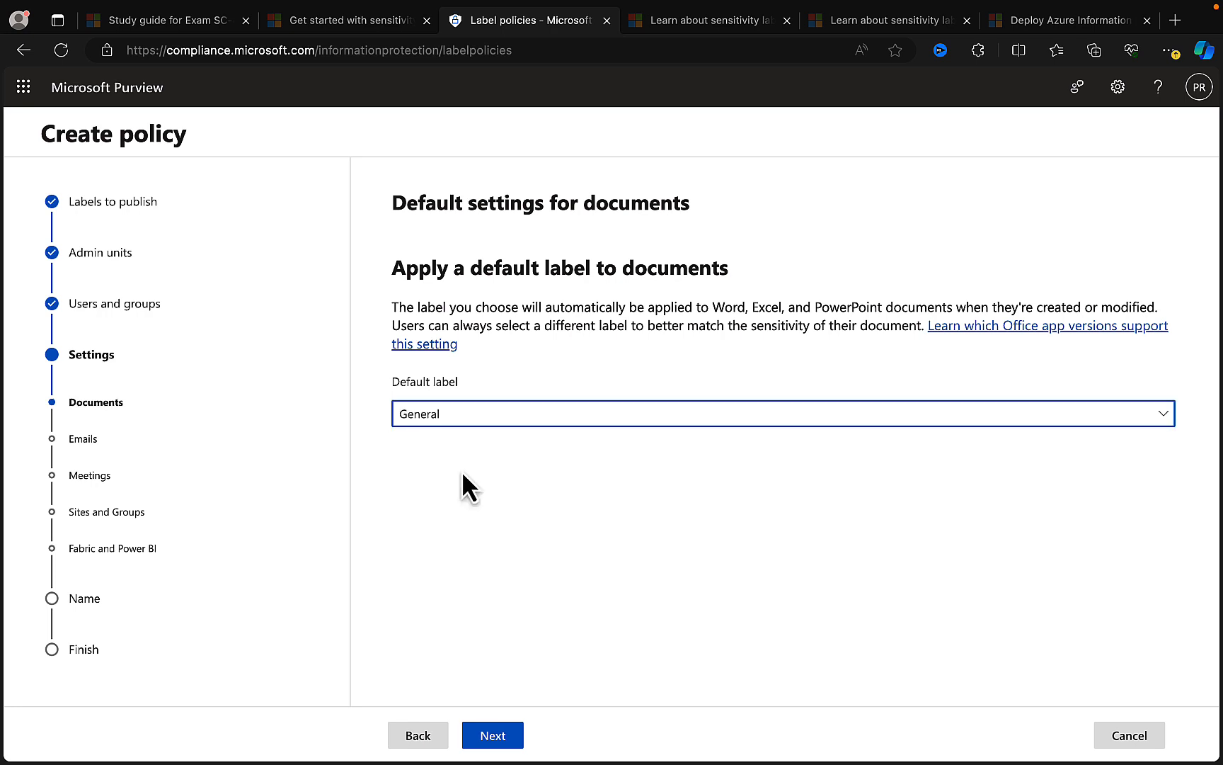
pyautogui.click(498, 733)
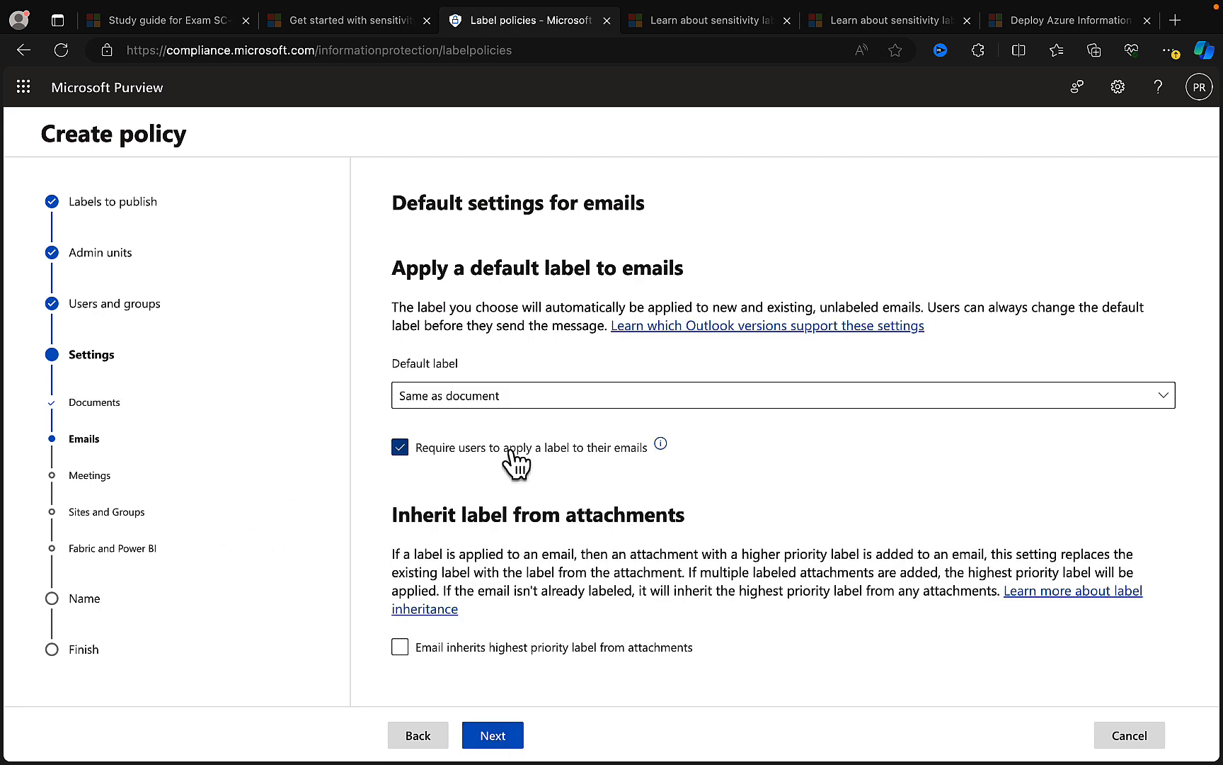
# - Keep the email default label as Same as document, enable highest-priority attachment label inheritance as a recommendation to users, and continue
pyautogui.click(493, 407)
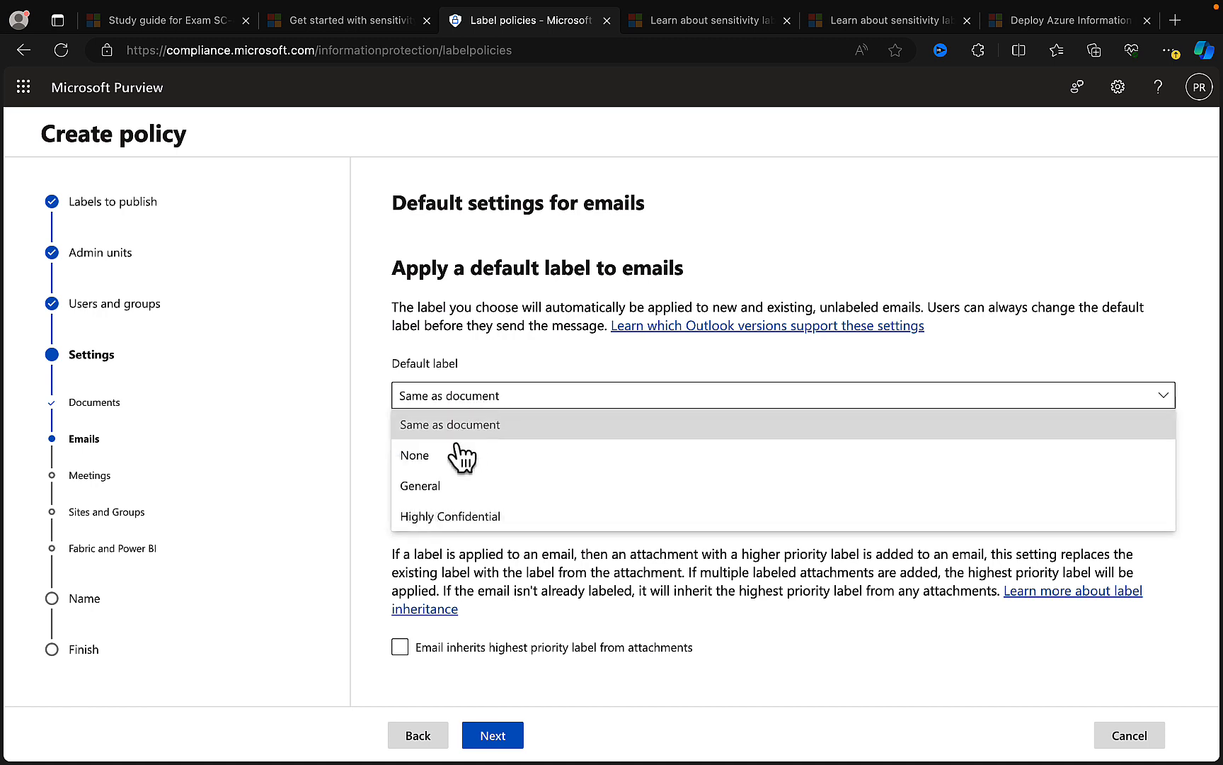
pyautogui.click(534, 358)
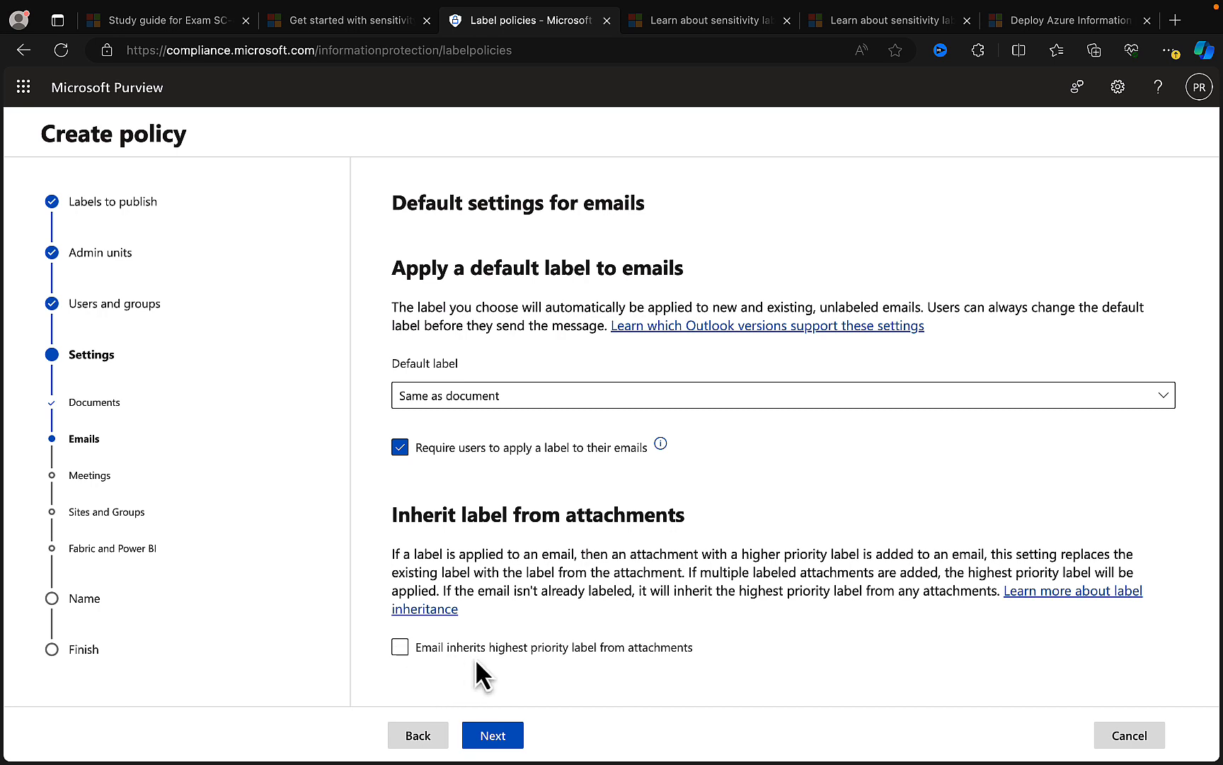
pyautogui.click(401, 647)
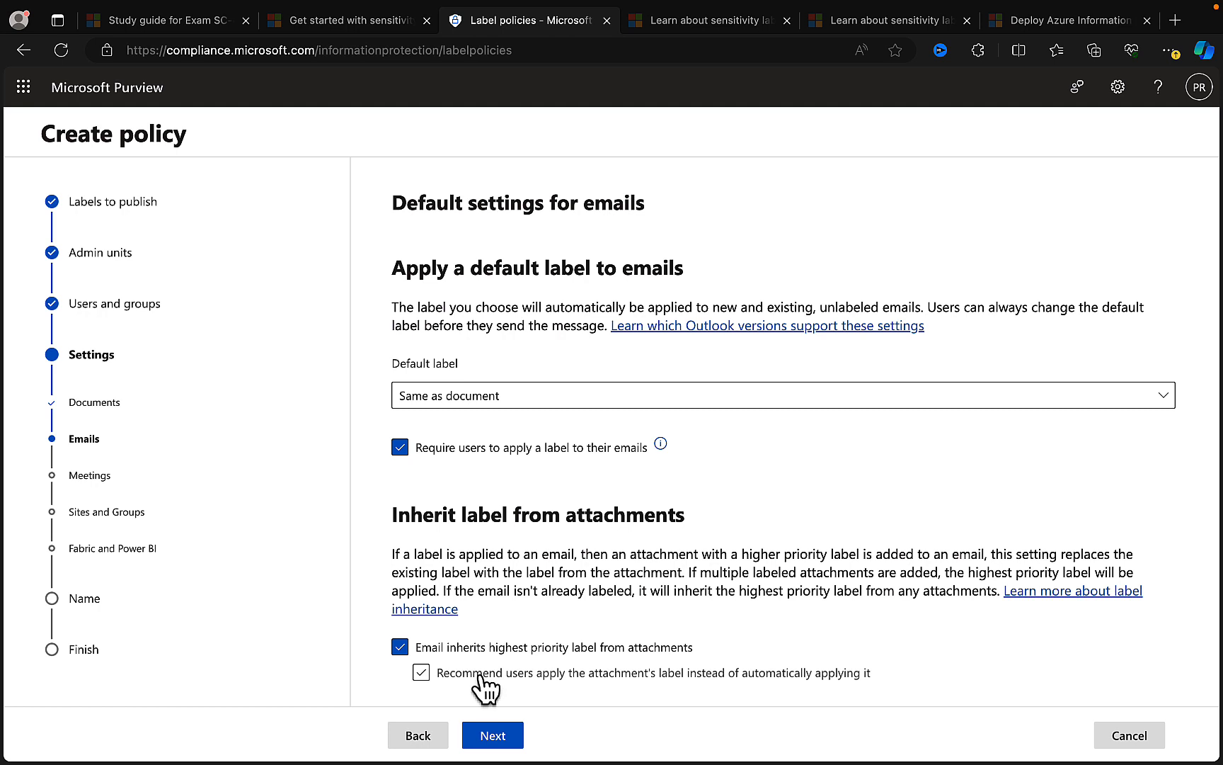
pyautogui.click(422, 673)
pyautogui.click(491, 733)
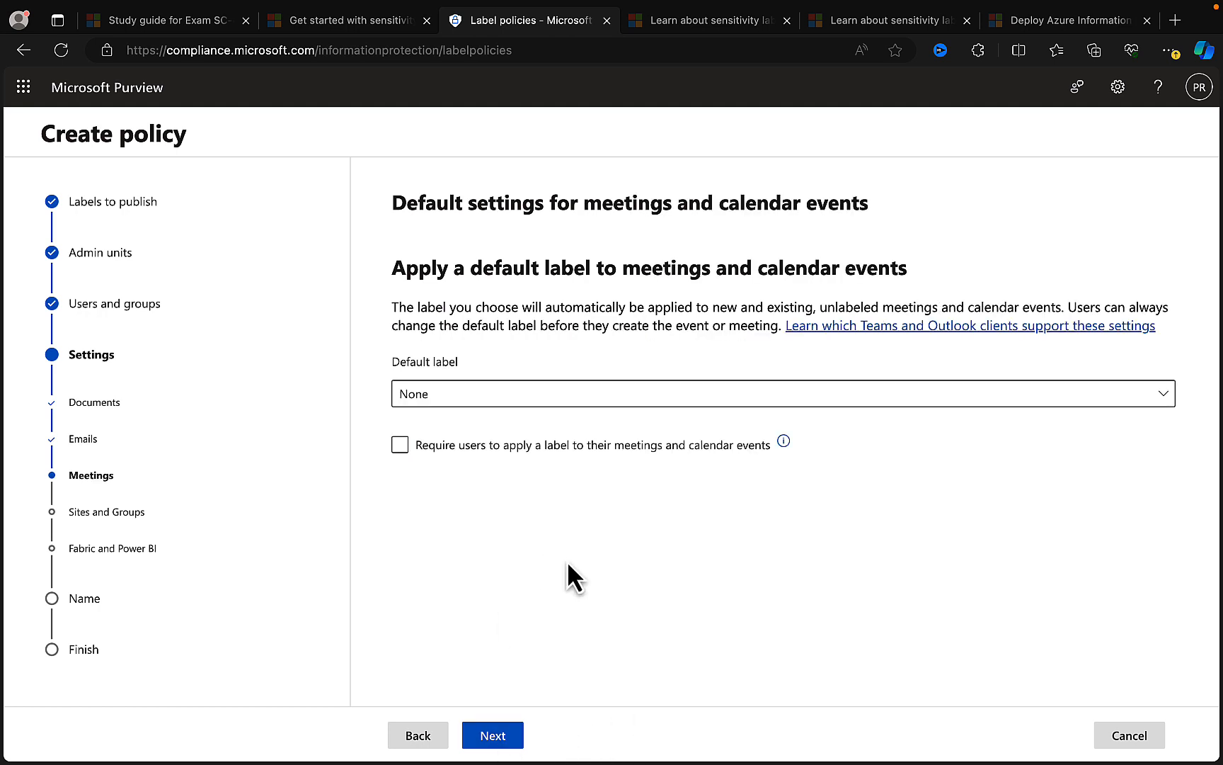
# - Keep None as the default label for meetings and calendar events, and continue to the sites and groups settings
pyautogui.click(527, 453)
pyautogui.click(527, 453)
pyautogui.click(535, 405)
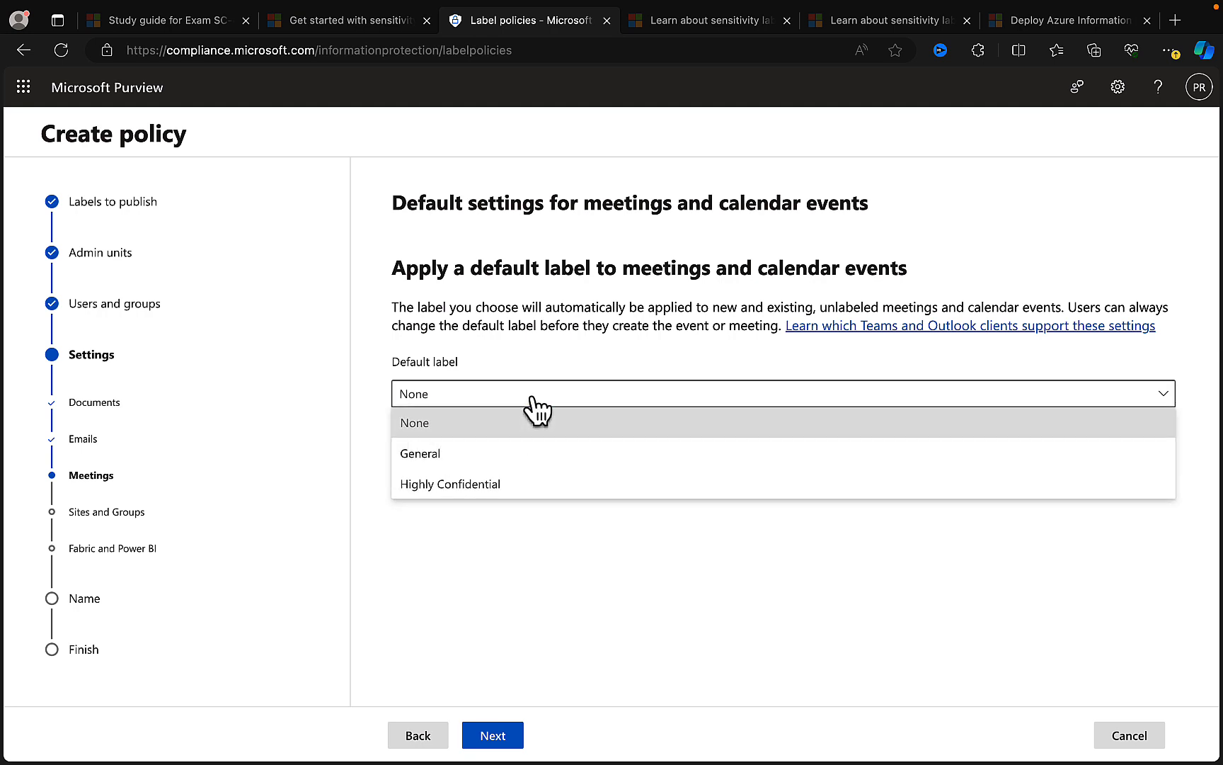
pyautogui.click(556, 544)
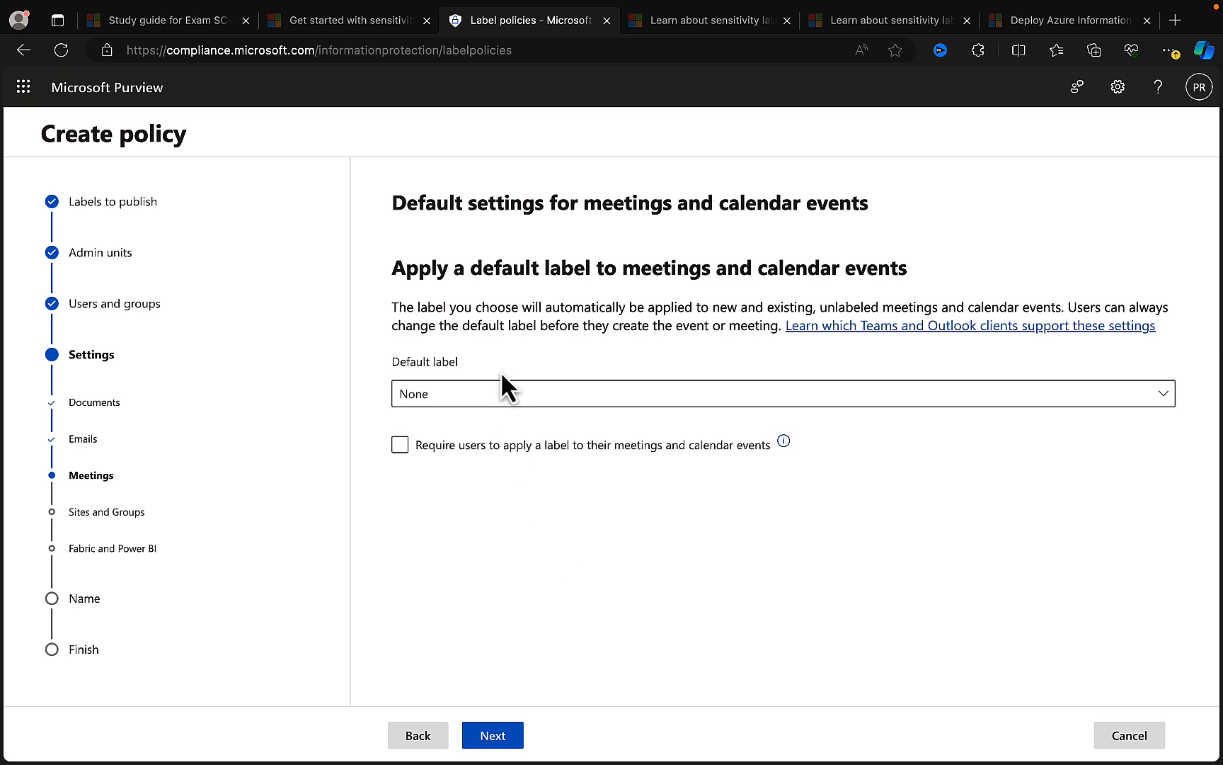
pyautogui.click(495, 733)
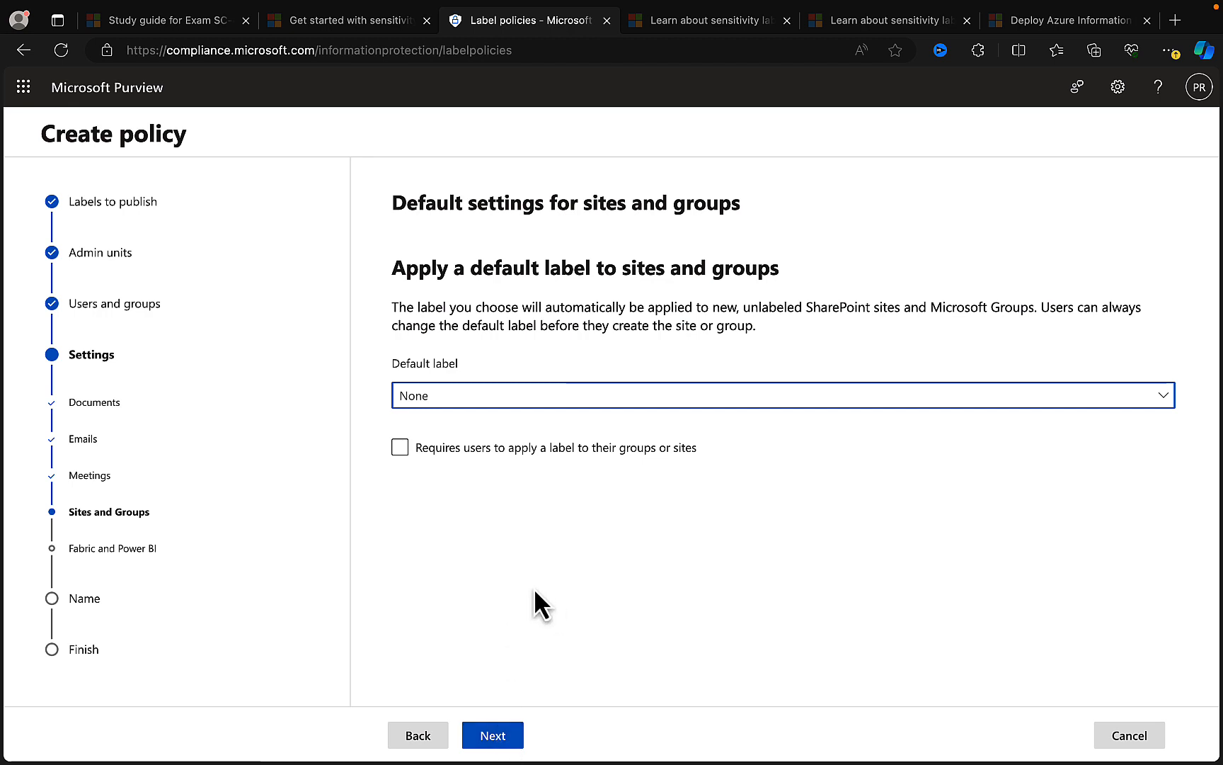
# - Set the default label for sites and groups to General and continue to the Fabric and Power BI settings
pyautogui.click(500, 396)
pyautogui.click(448, 462)
pyautogui.click(446, 453)
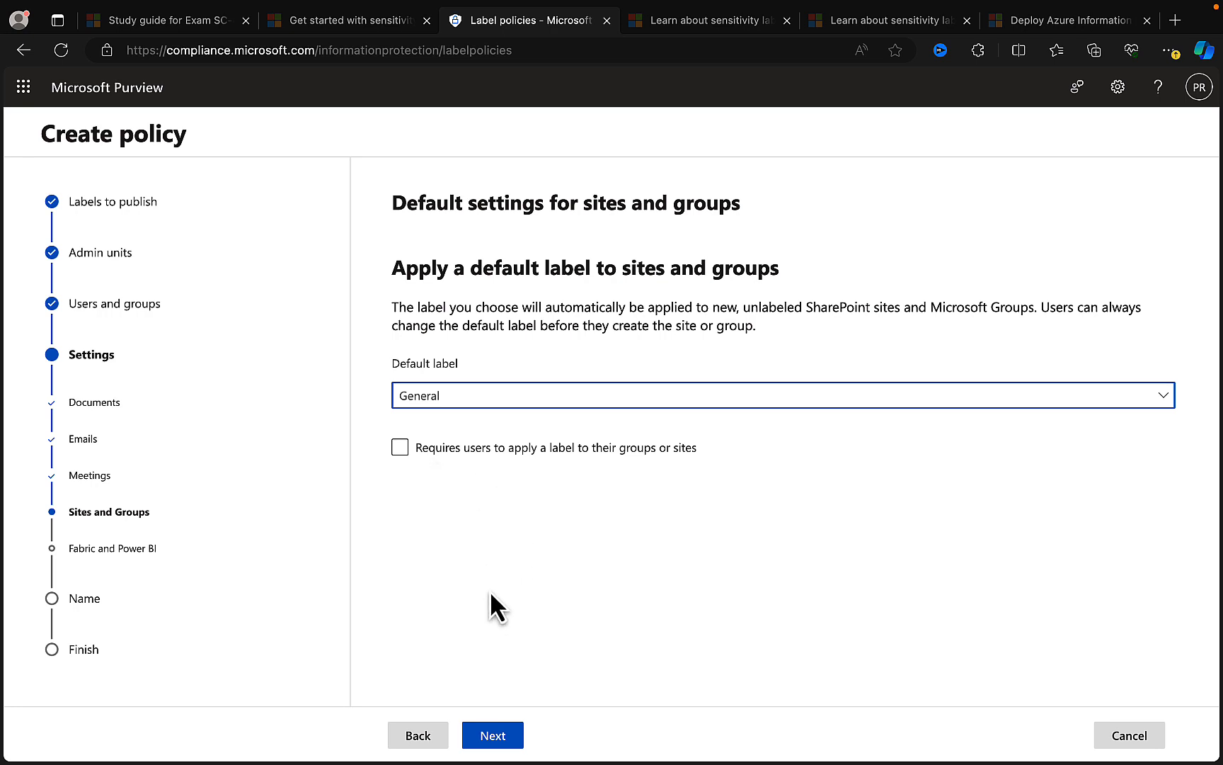
pyautogui.click(500, 732)
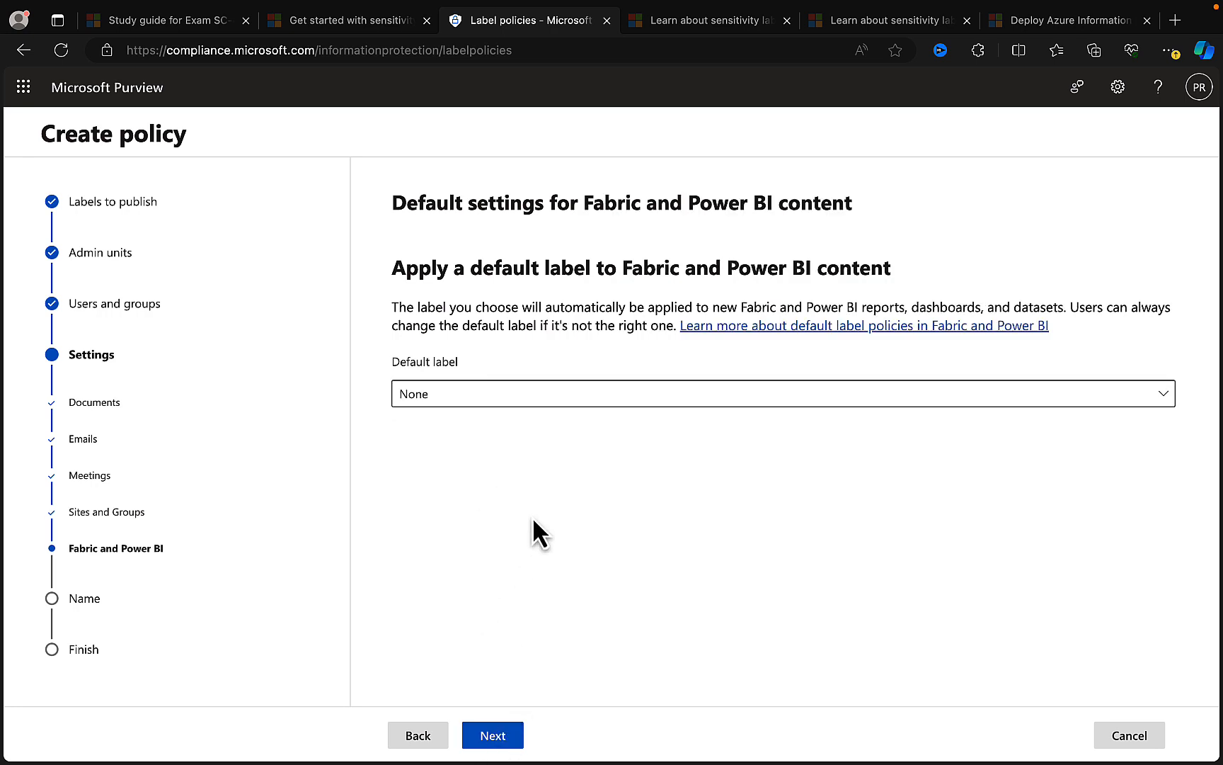
# - Keep None as the Fabric and Power BI default label, proceed to policy naming, and cancel the new policy
pyautogui.click(502, 733)
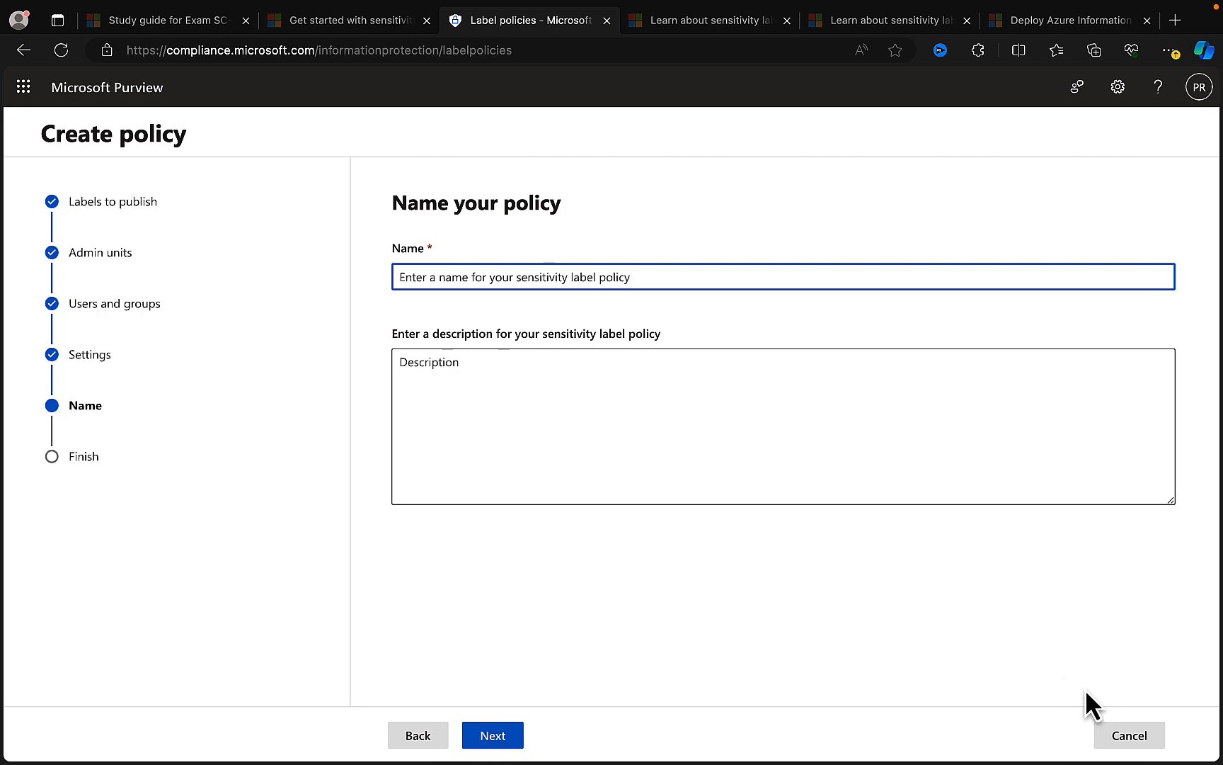
pyautogui.click(1136, 737)
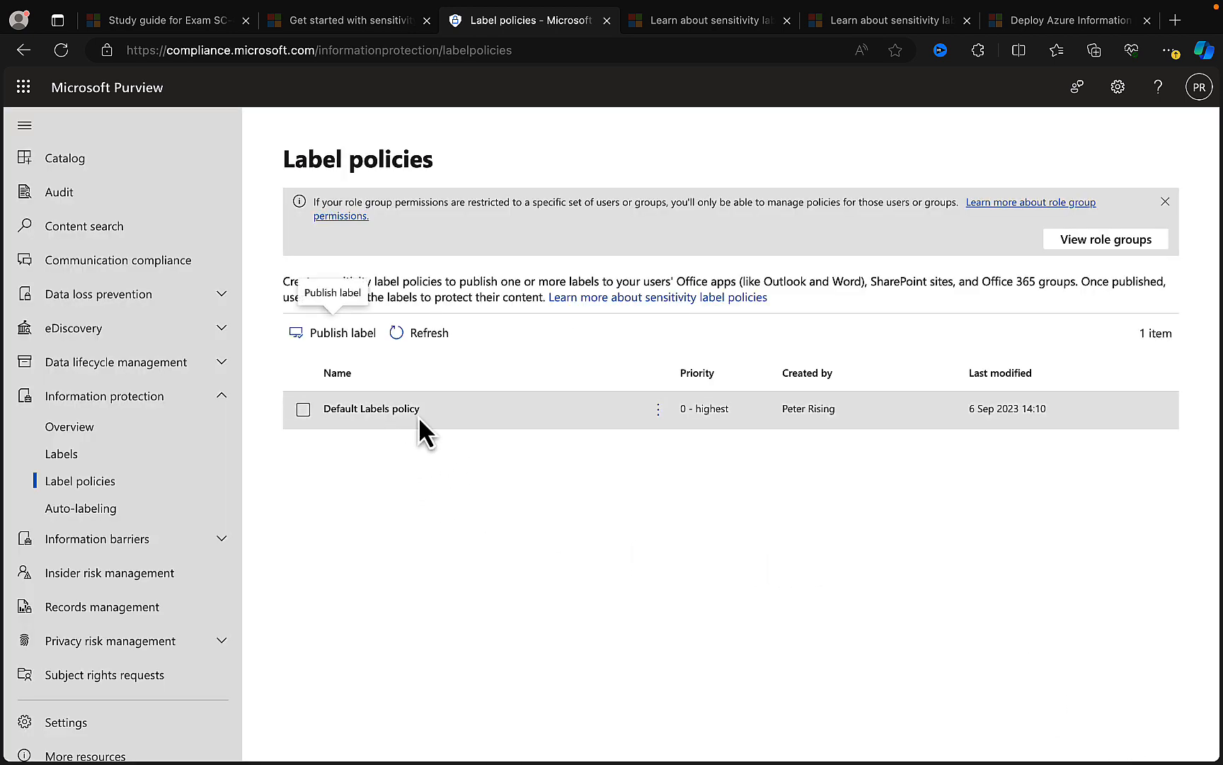
# - Edit the Default Labels policy, add Highly Confidential to its published sensitivity labels, and continue to the admin units
pyautogui.click(357, 410)
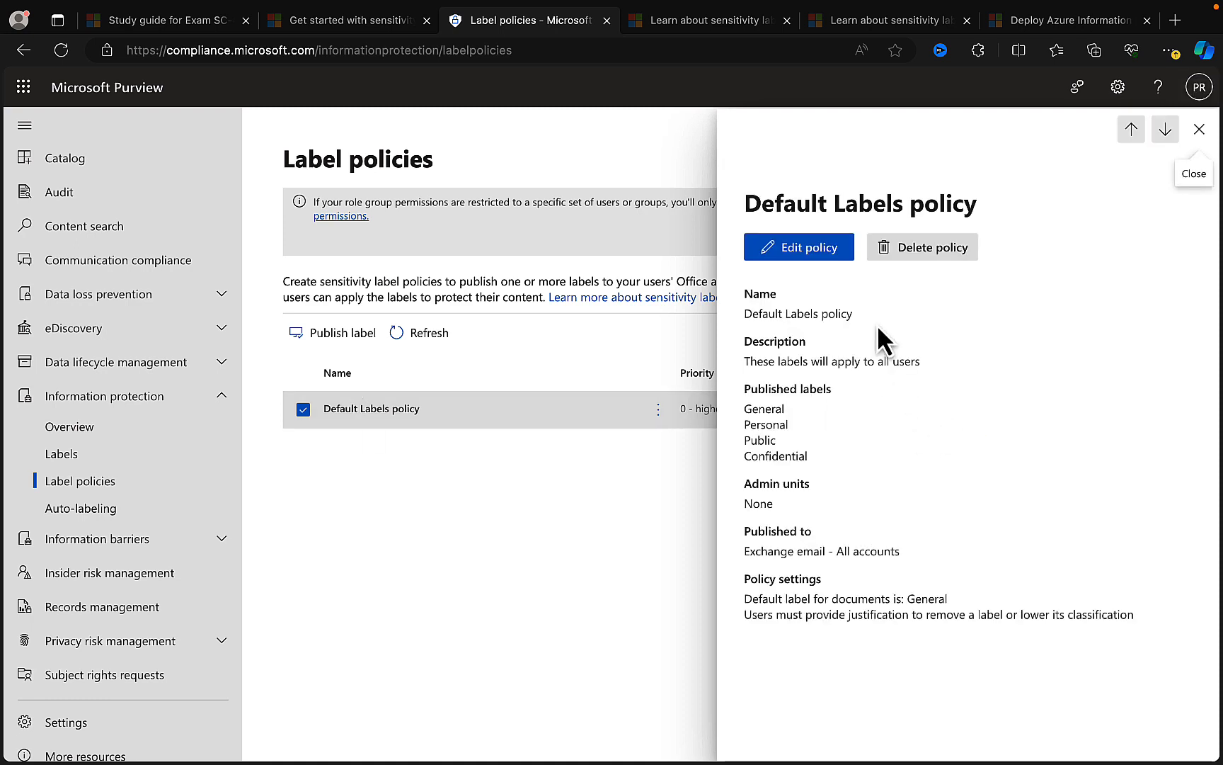
pyautogui.click(806, 251)
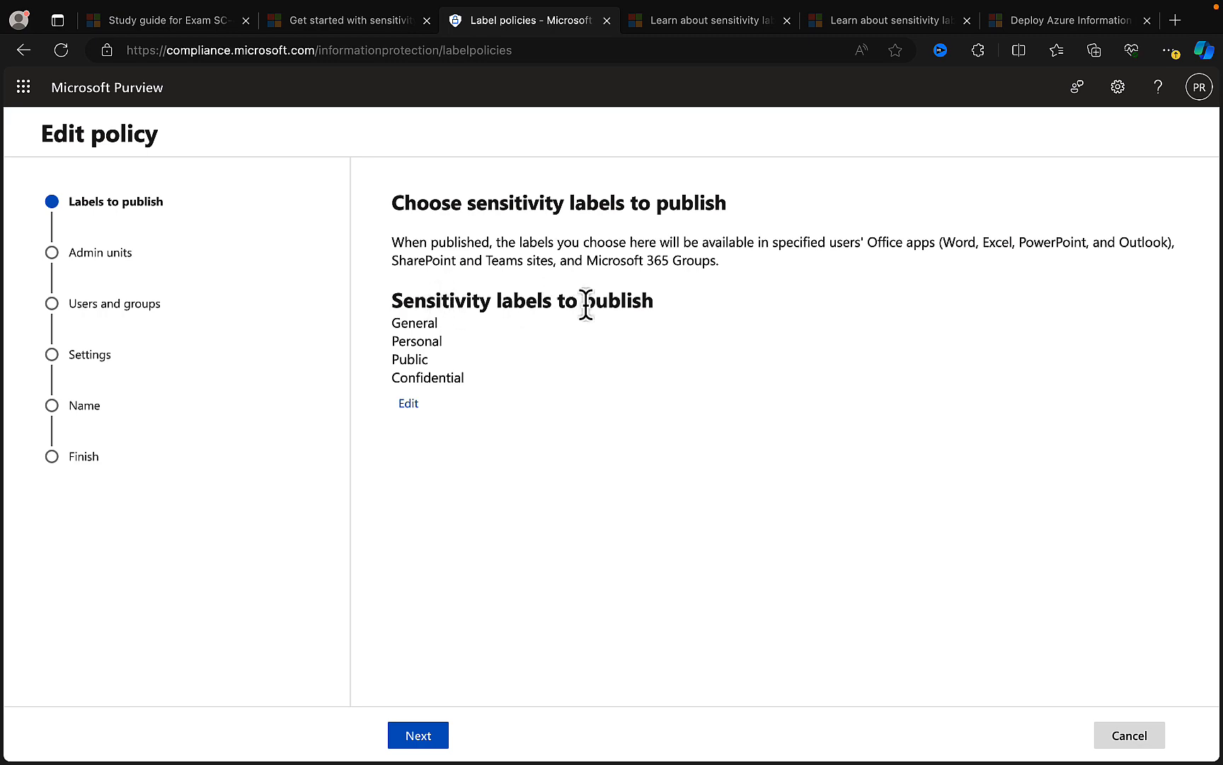
pyautogui.click(413, 407)
pyautogui.click(762, 533)
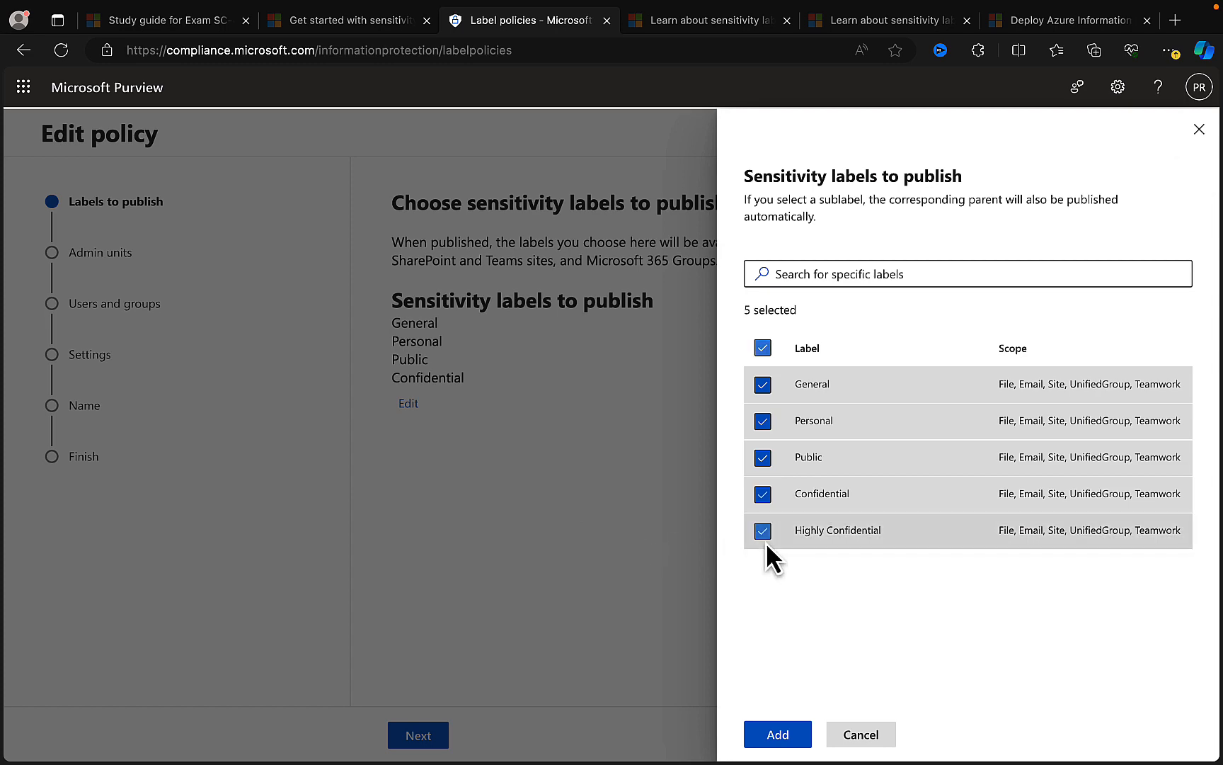
pyautogui.click(775, 733)
pyautogui.click(417, 736)
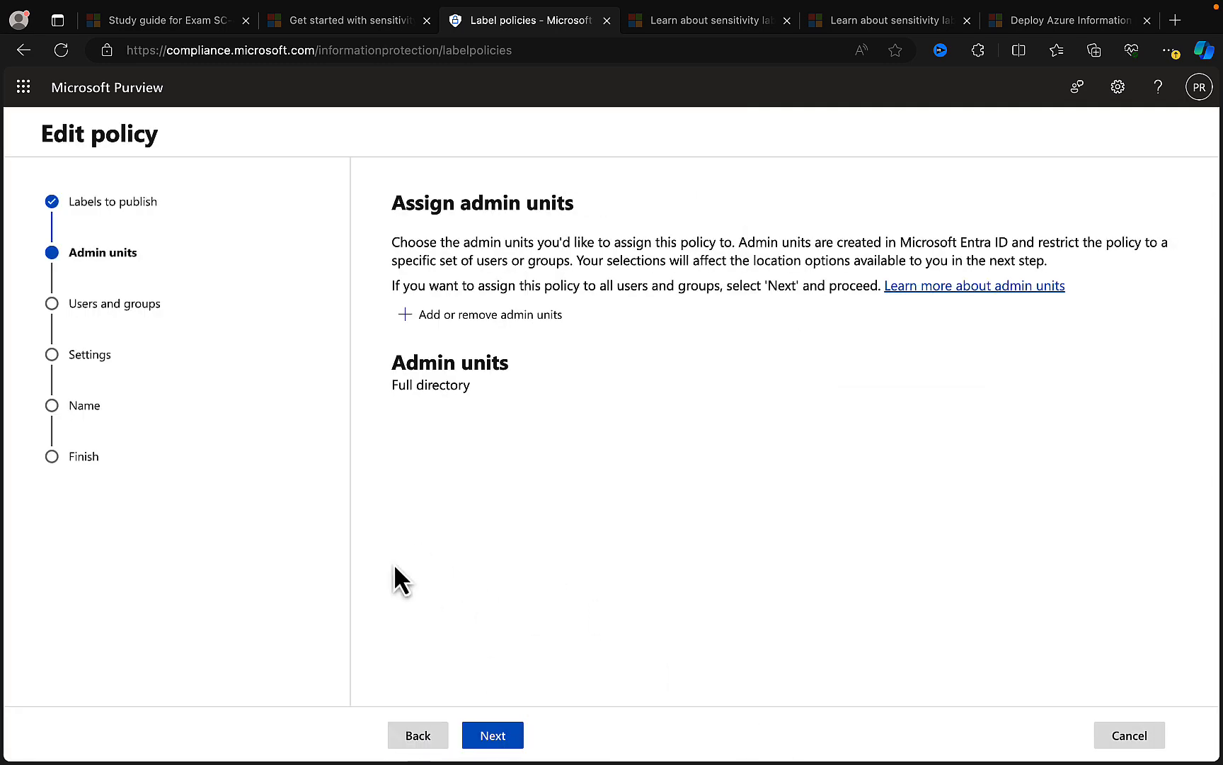
# - Keep the full directory, all users and groups, and the justification requirement, and continue to the default document settings
pyautogui.click(495, 735)
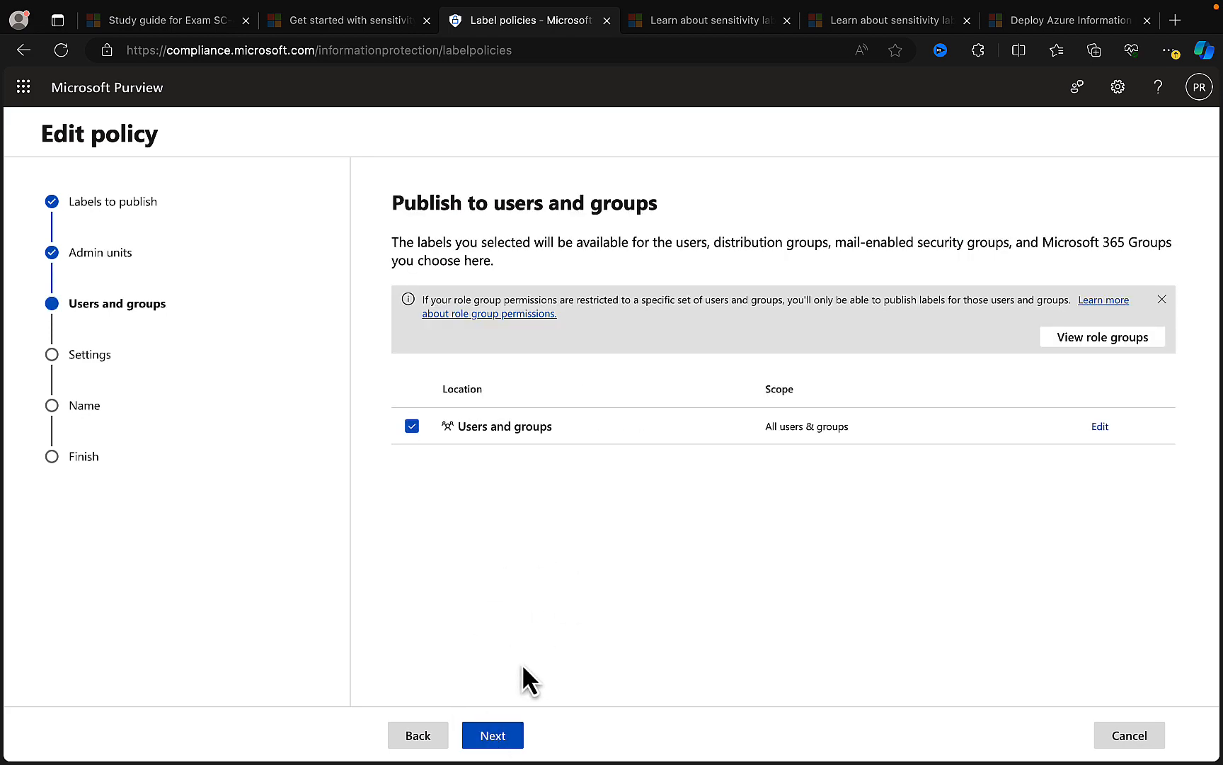
pyautogui.click(506, 736)
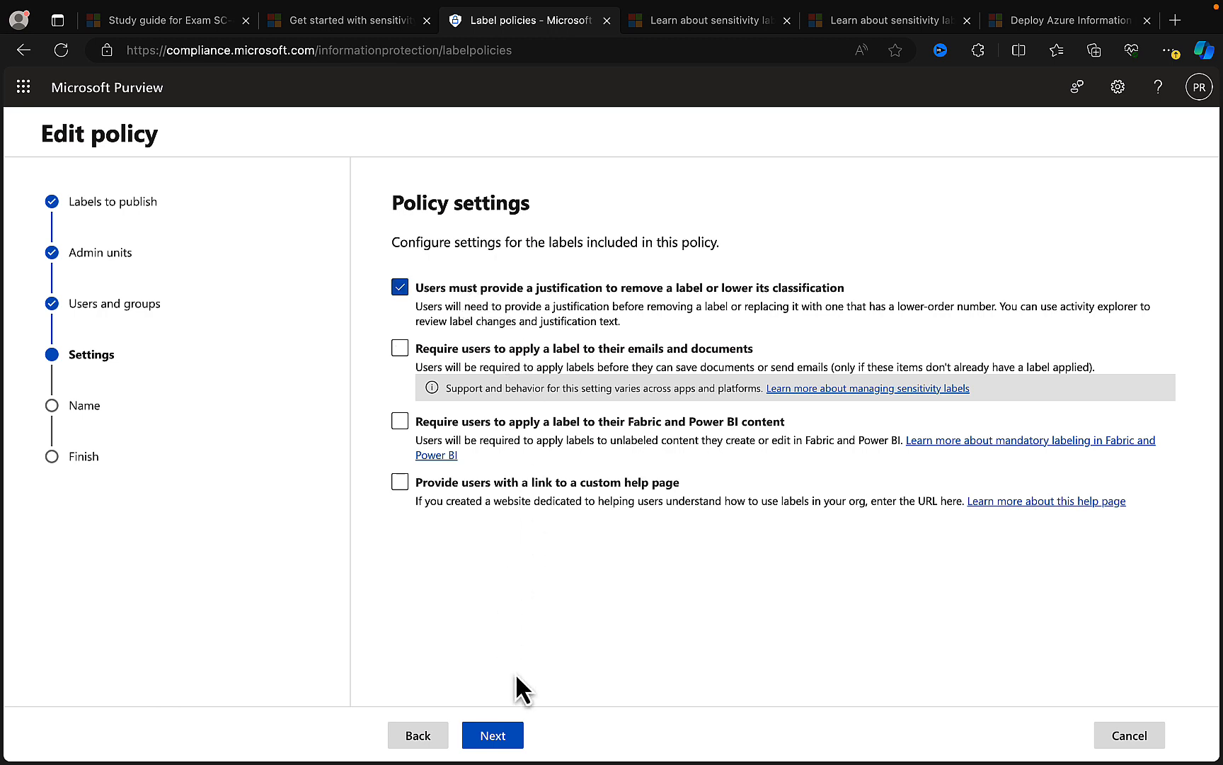
pyautogui.click(494, 737)
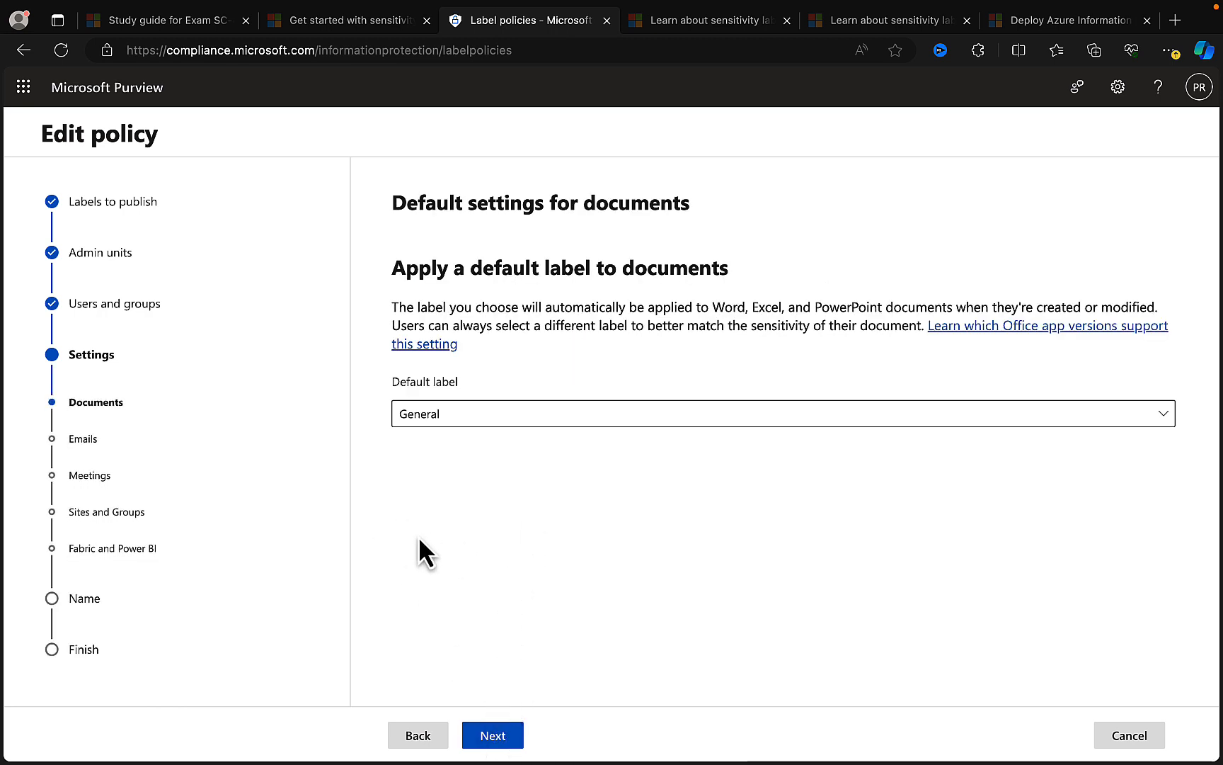
# - Accept the policy's existing default label settings and description, then submit the policy update and close the wizard
pyautogui.click(501, 737)
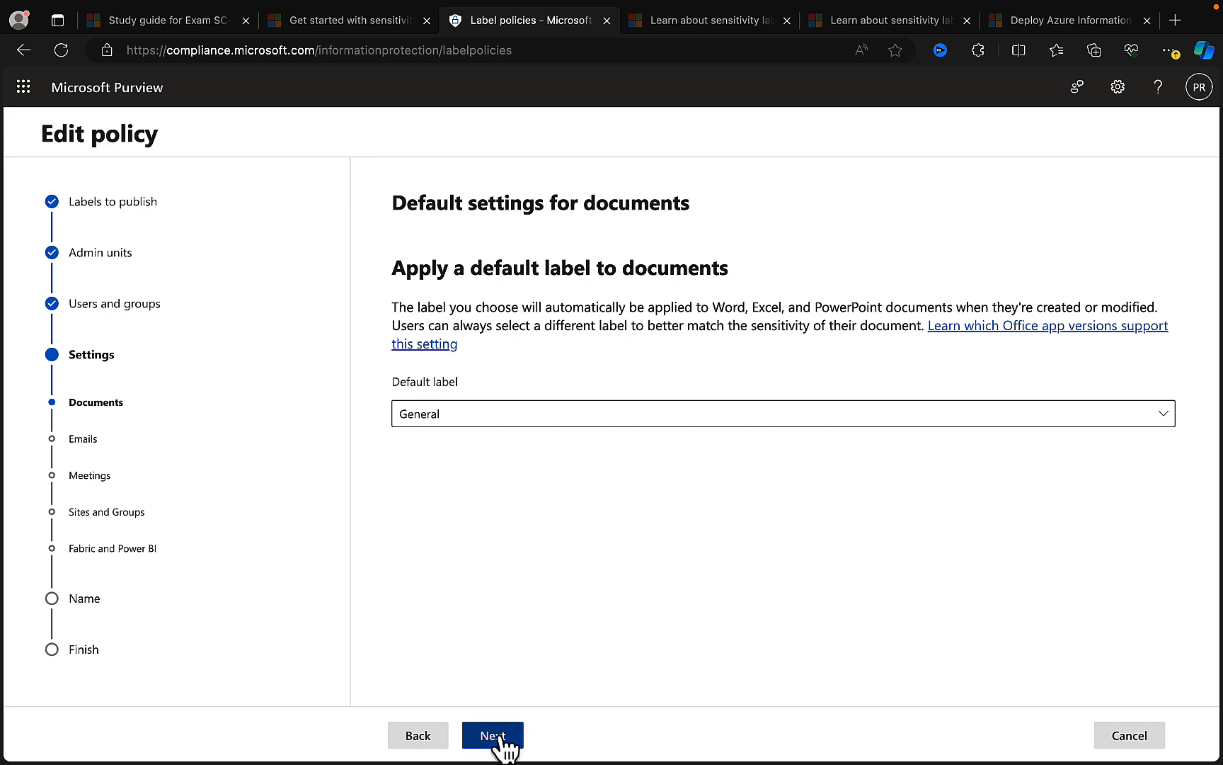
pyautogui.click(496, 736)
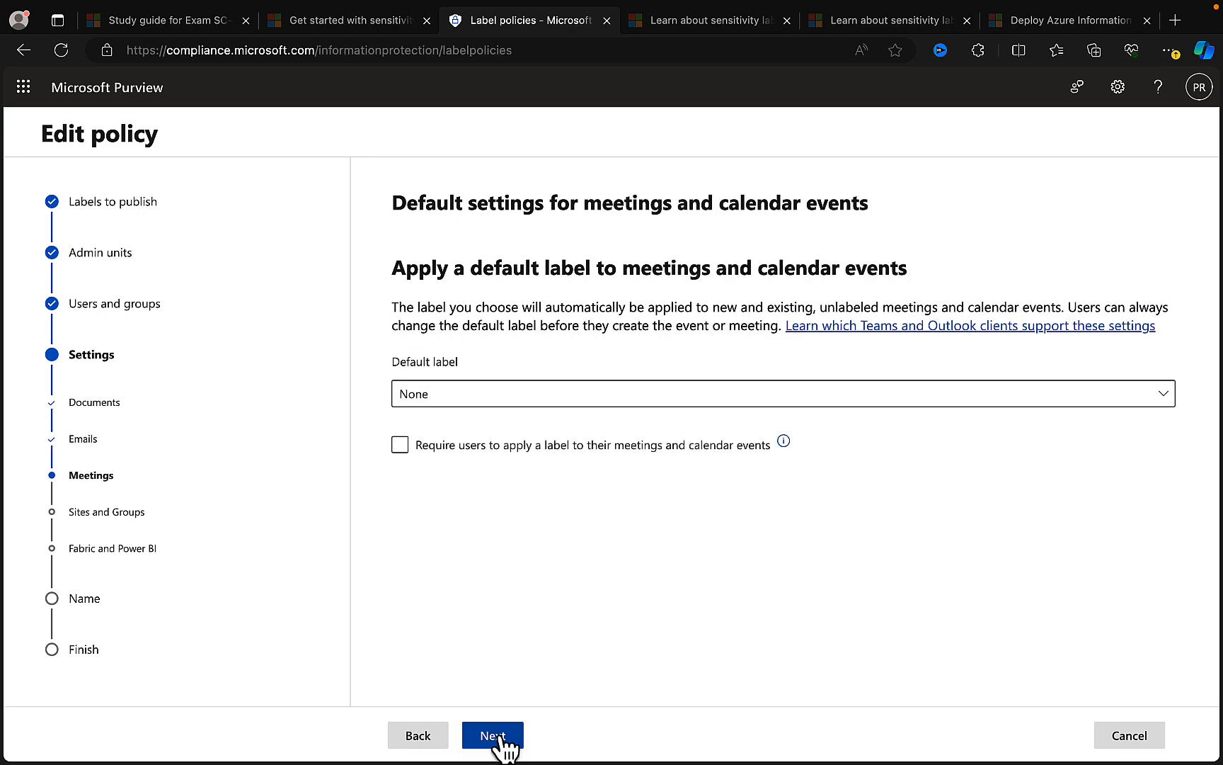
pyautogui.click(500, 738)
pyautogui.click(500, 737)
pyautogui.click(500, 738)
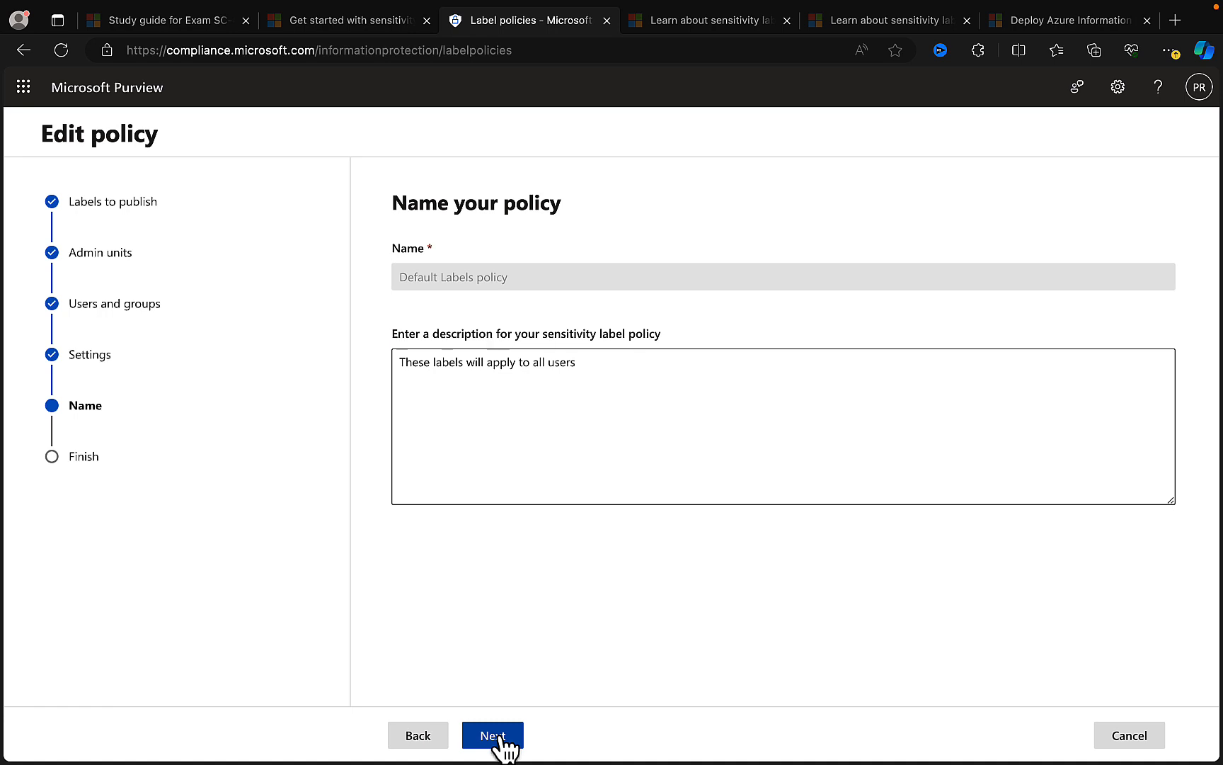
pyautogui.click(501, 737)
pyautogui.click(500, 736)
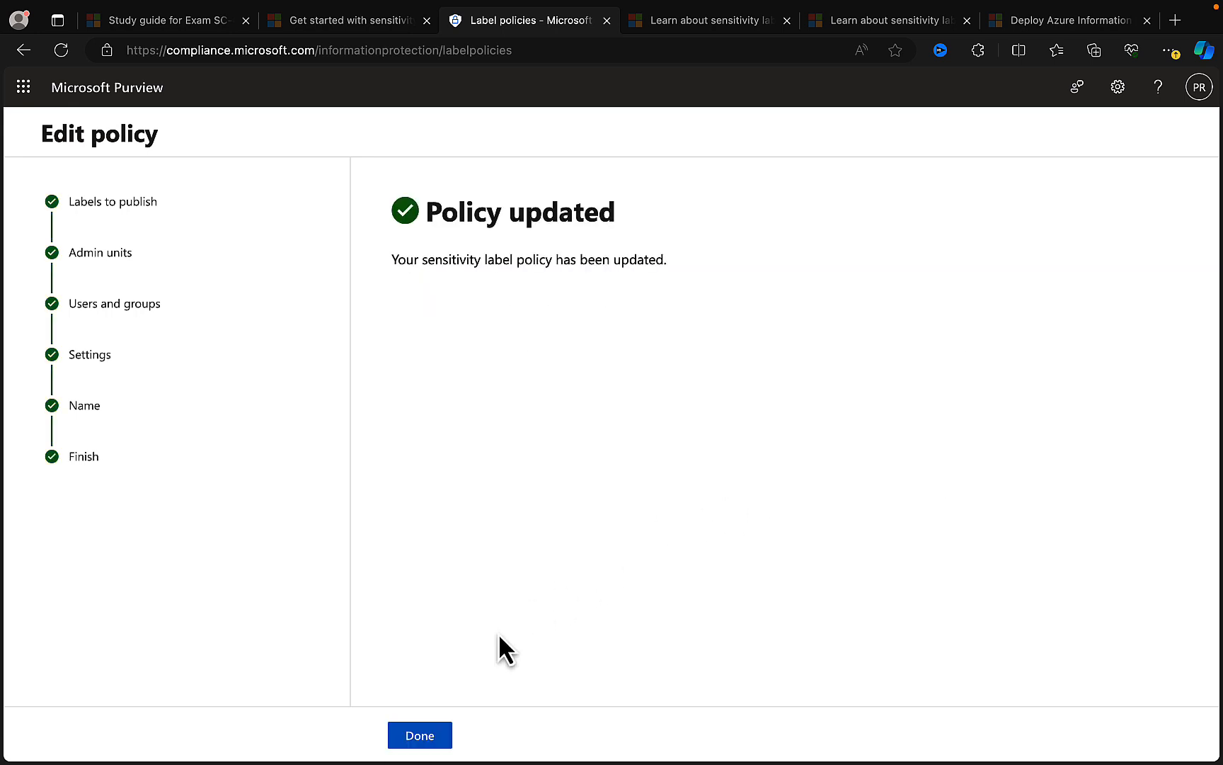
pyautogui.click(427, 735)
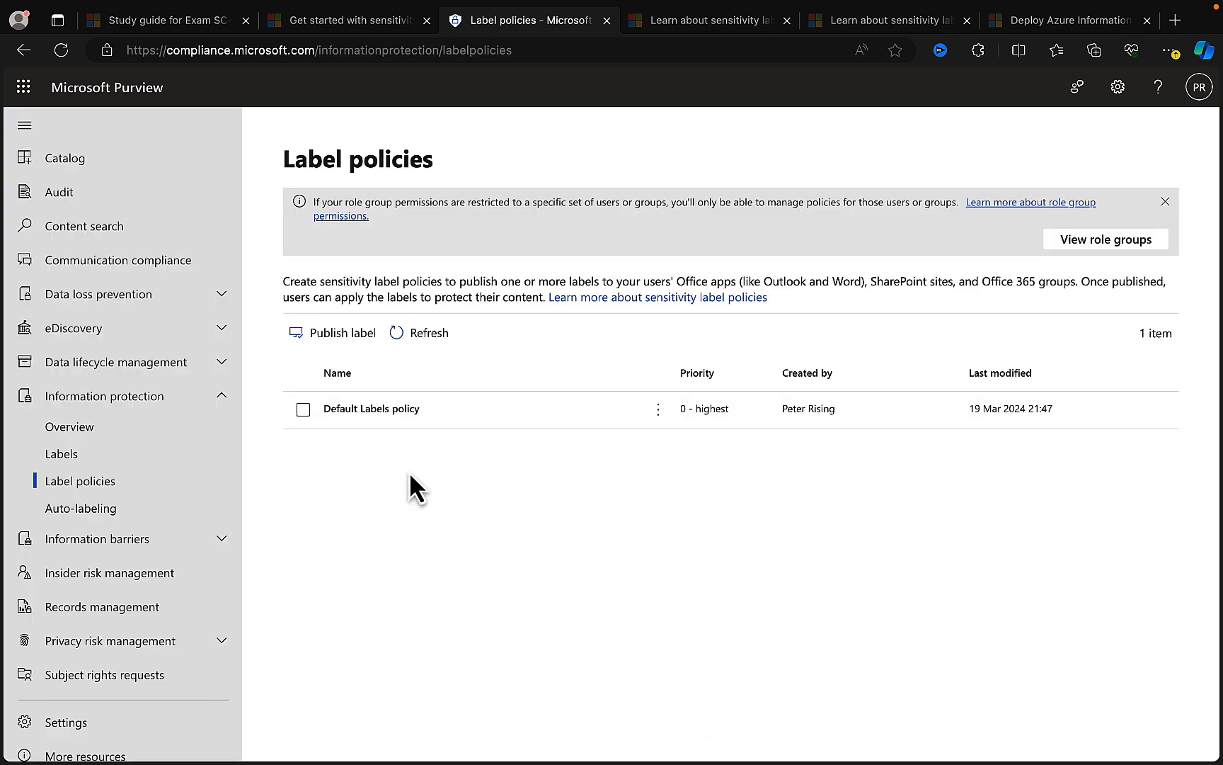
# - Start an auto-labeling policy from the U.S. Health Insurance Act (HIPAA) Enhanced template, under Medical and health for the United States of America
pyautogui.click(92, 511)
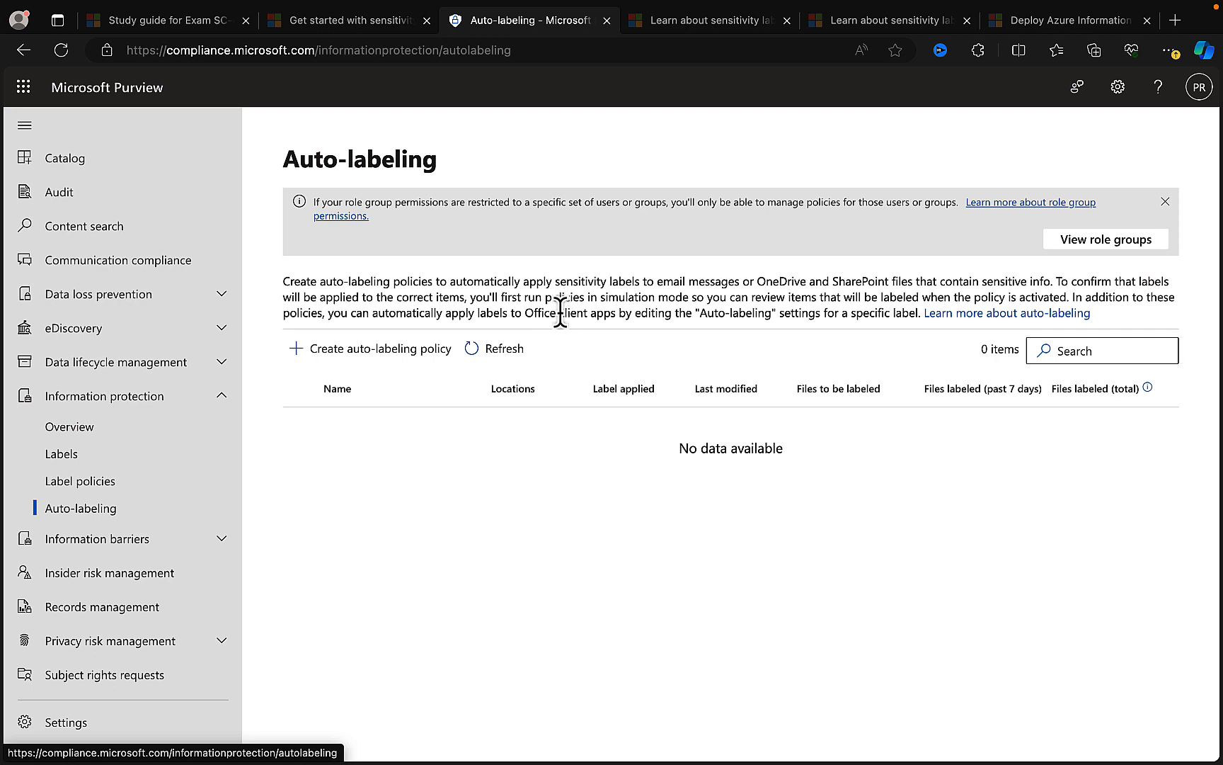
pyautogui.click(366, 364)
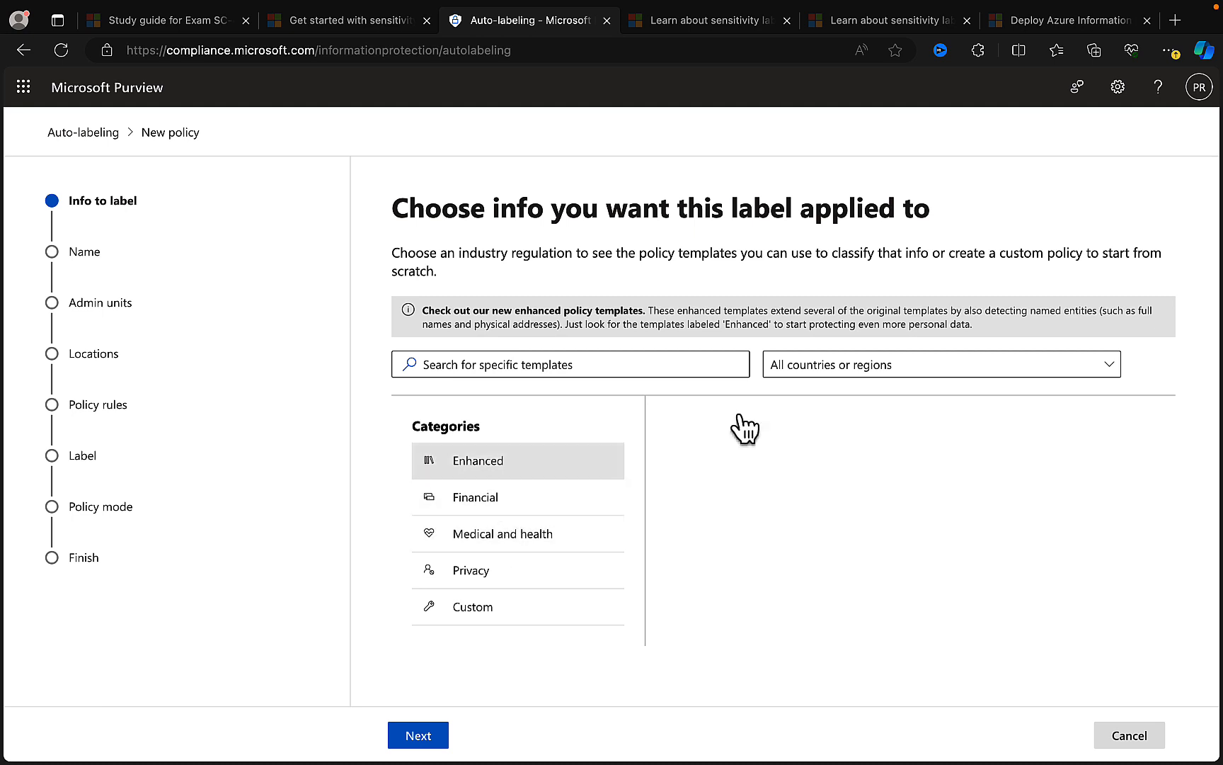
pyautogui.click(1011, 367)
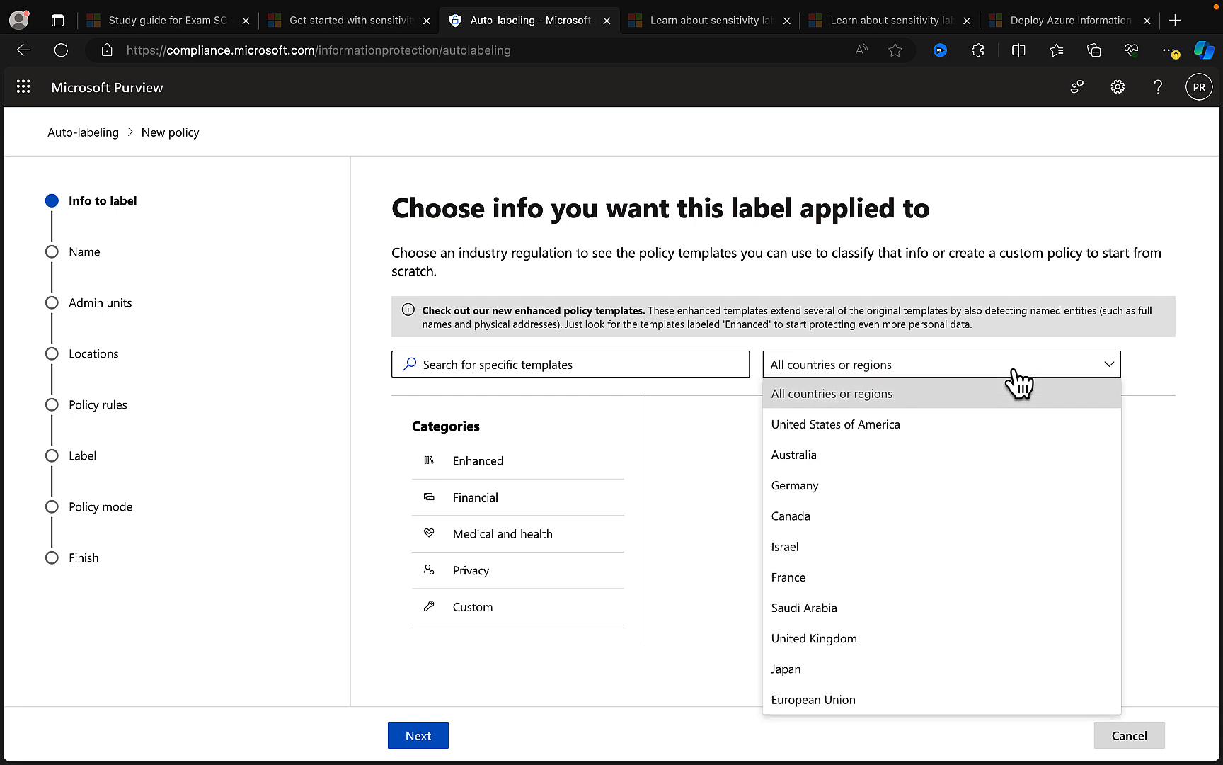
pyautogui.click(908, 425)
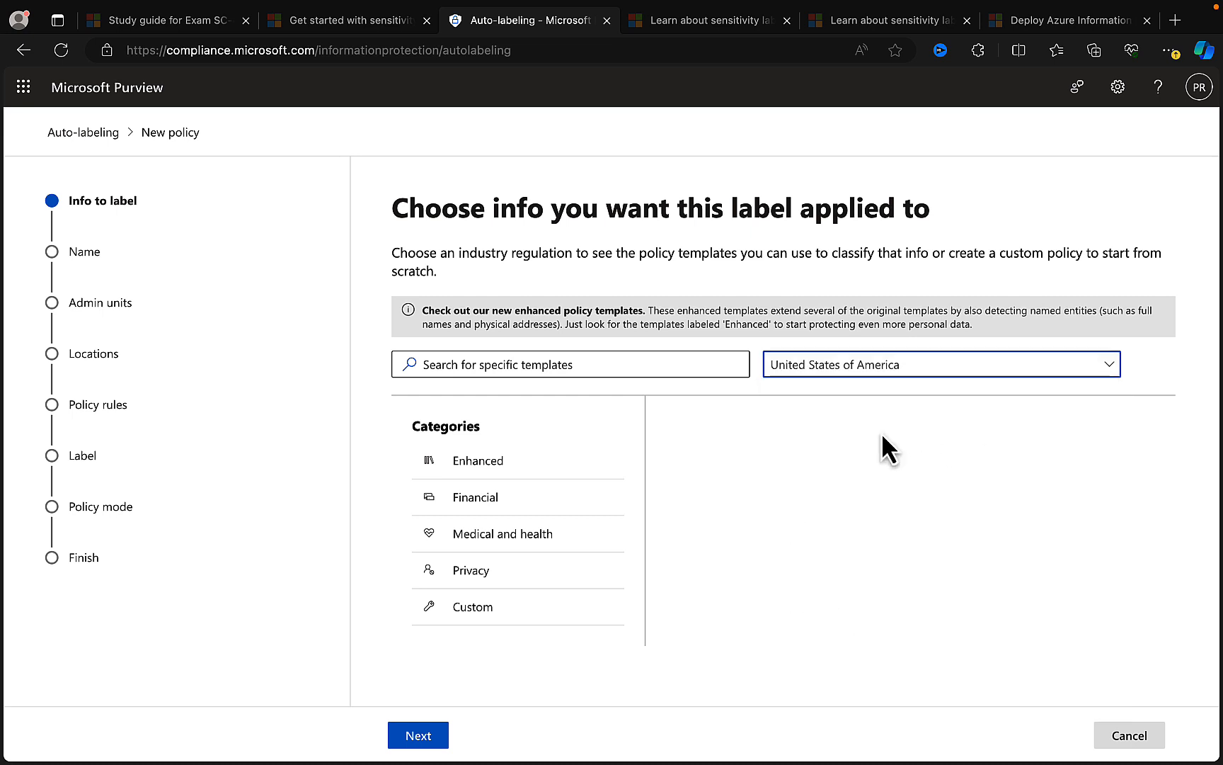
pyautogui.click(525, 536)
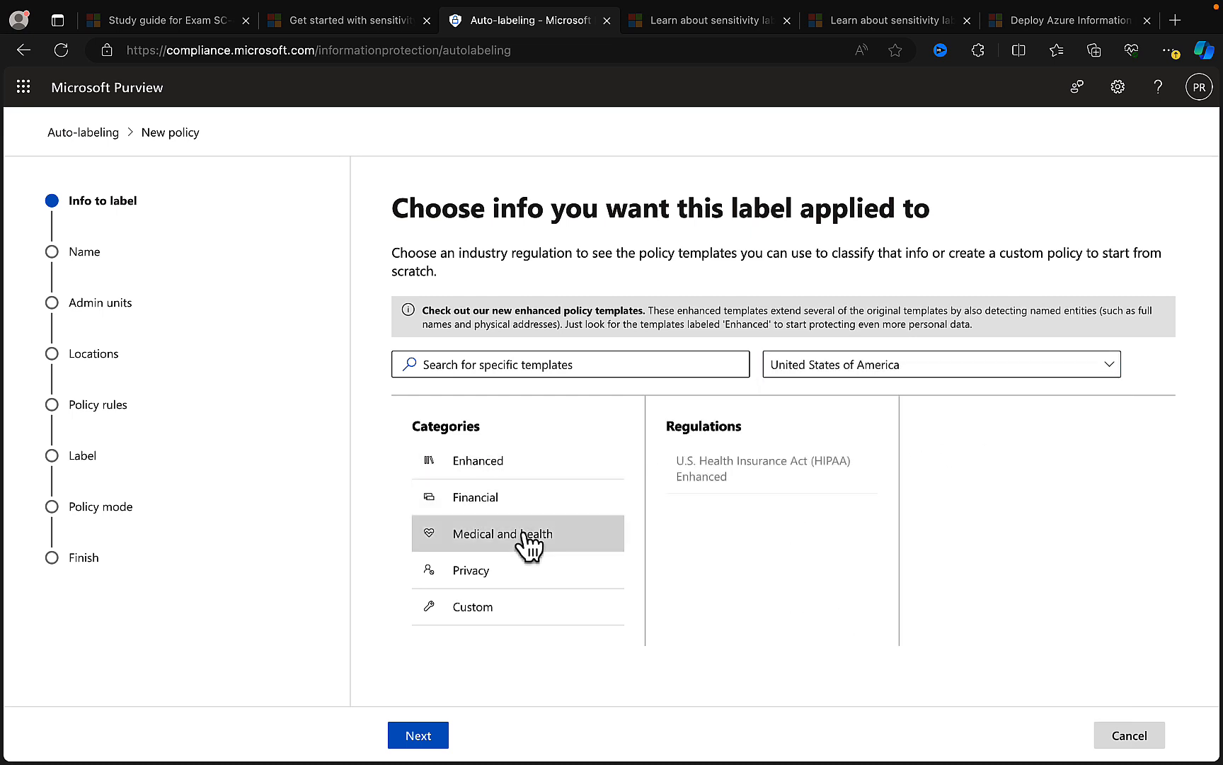
pyautogui.click(753, 479)
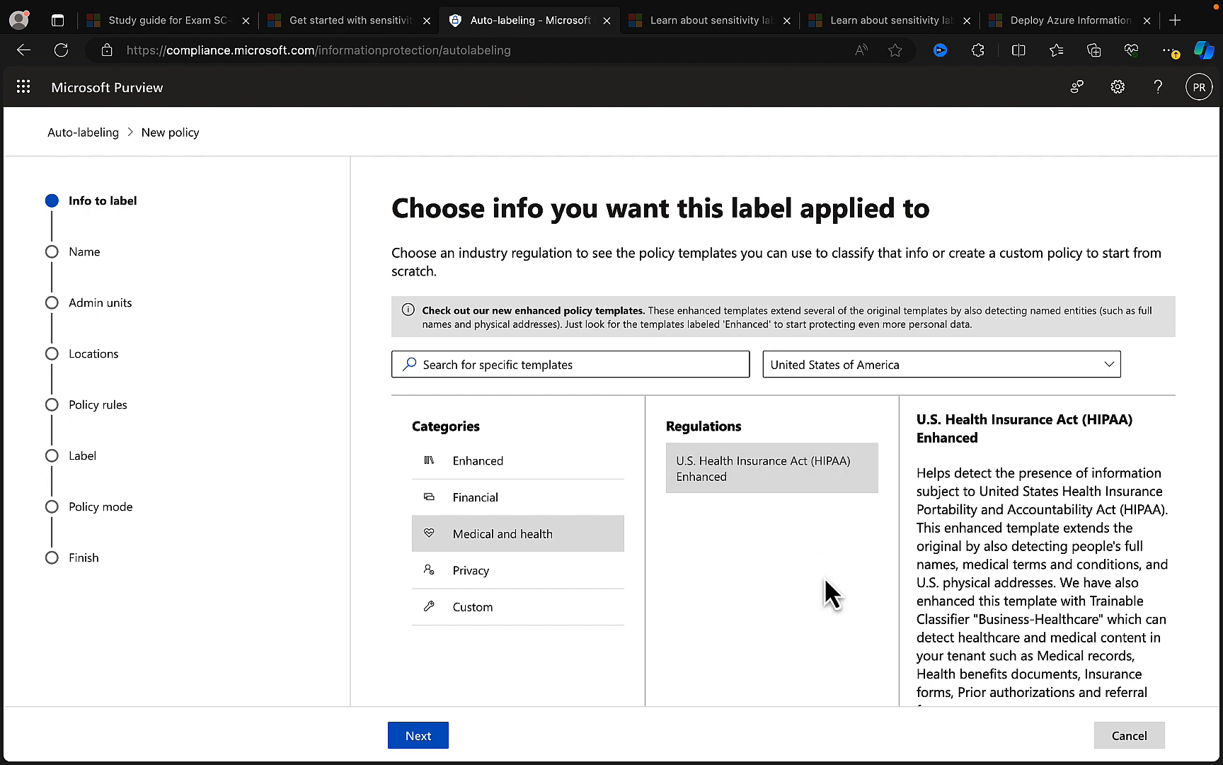
pyautogui.click(418, 737)
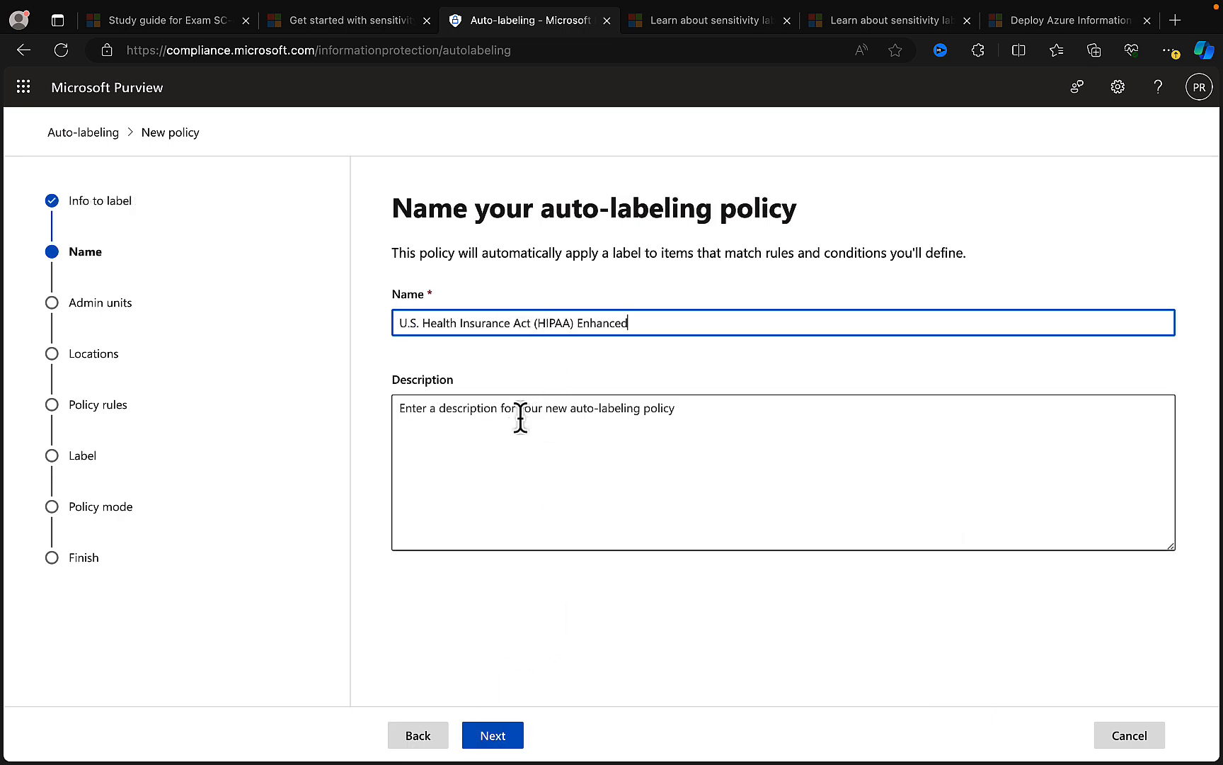
# - Accept the template's policy name and the full directory, and keep Exchange email, SharePoint sites and OneDrive accounts as locations
pyautogui.click(499, 742)
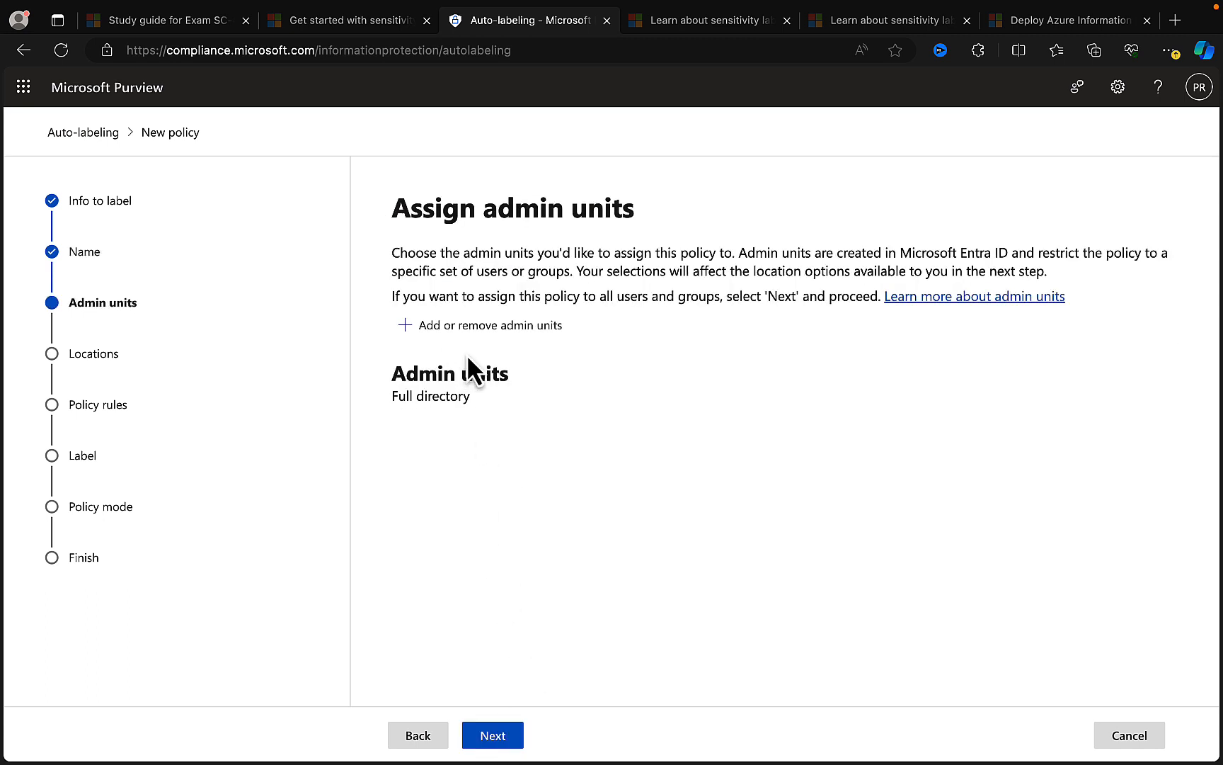
pyautogui.click(500, 737)
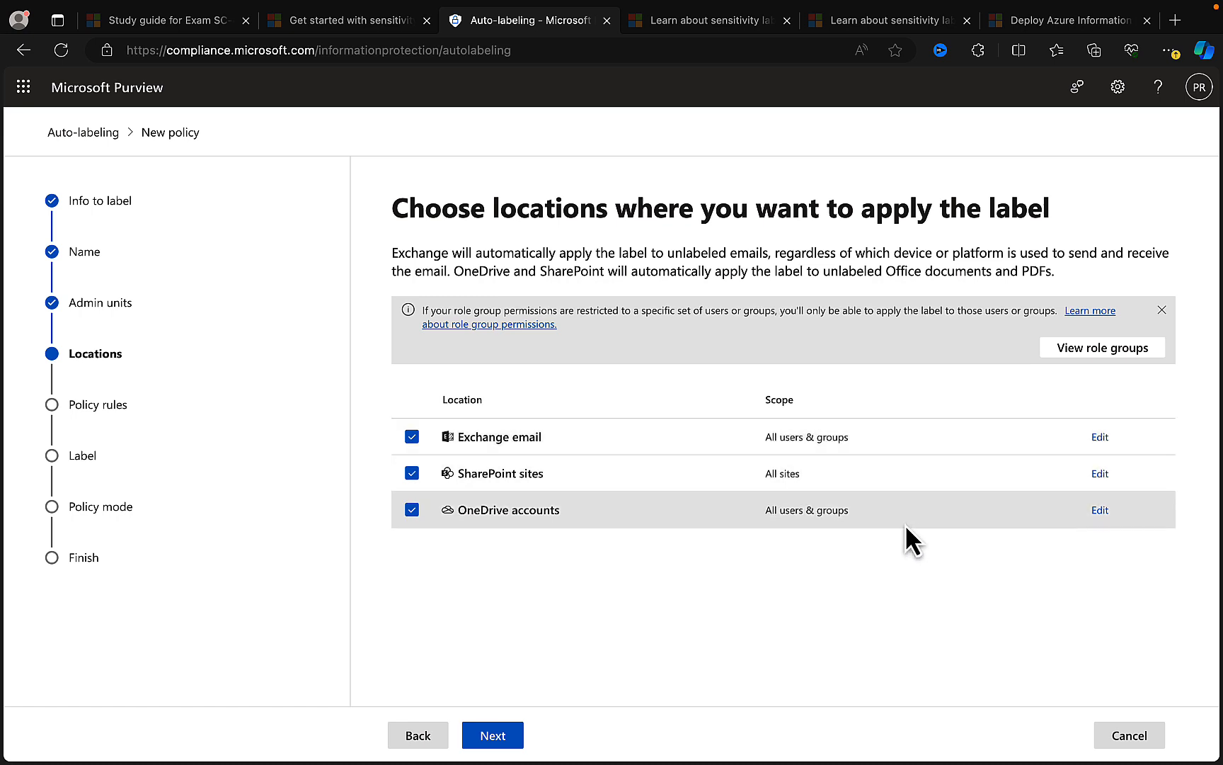
pyautogui.click(504, 736)
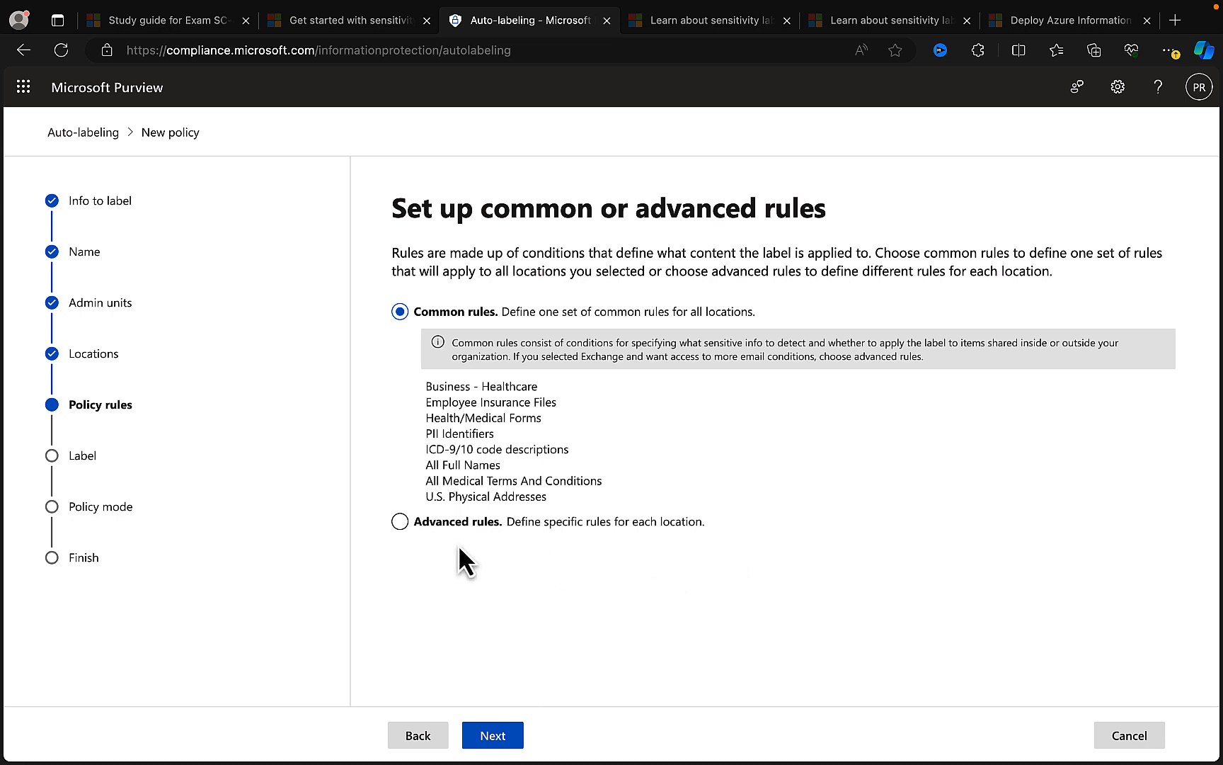
# - Choose advanced rules with specific rules for each location, and continue to the Exchange email rules
pyautogui.click(401, 524)
pyautogui.click(513, 734)
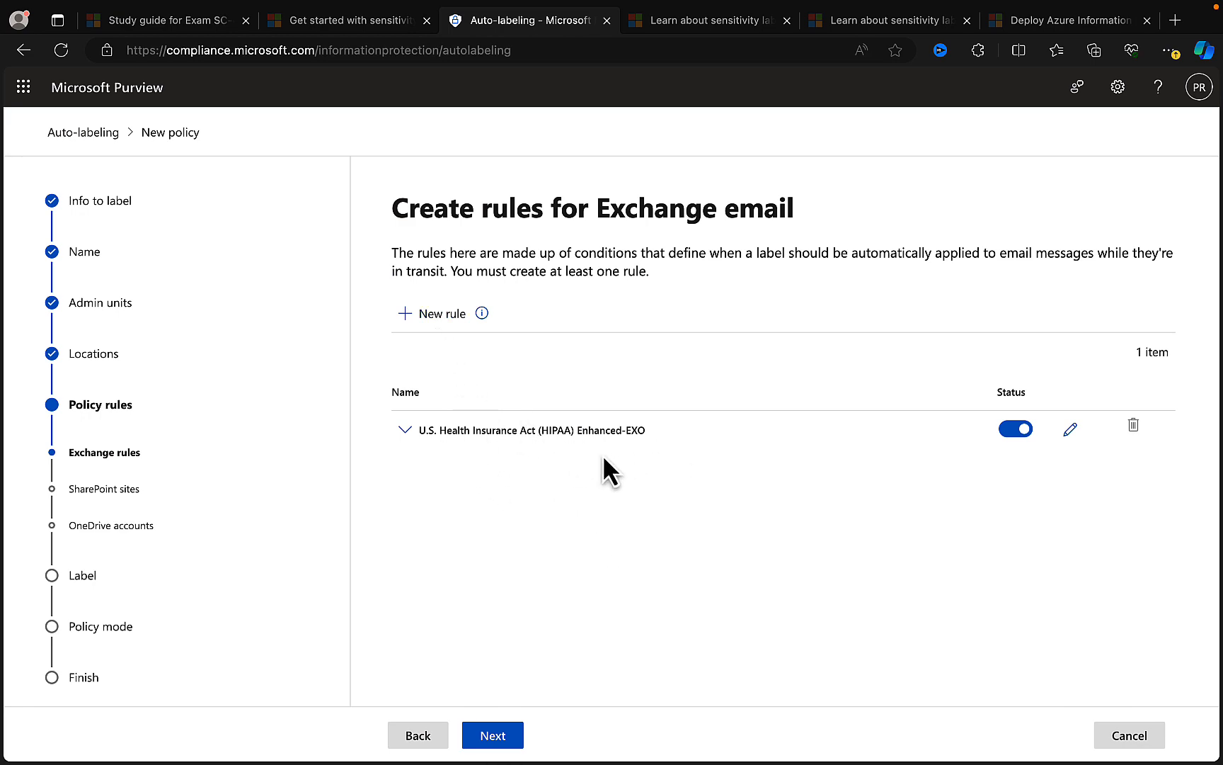
# - Examine the conditions and exceptions of the HIPAA Enhanced Exchange email rule, and close the rule without saving
pyautogui.click(1070, 429)
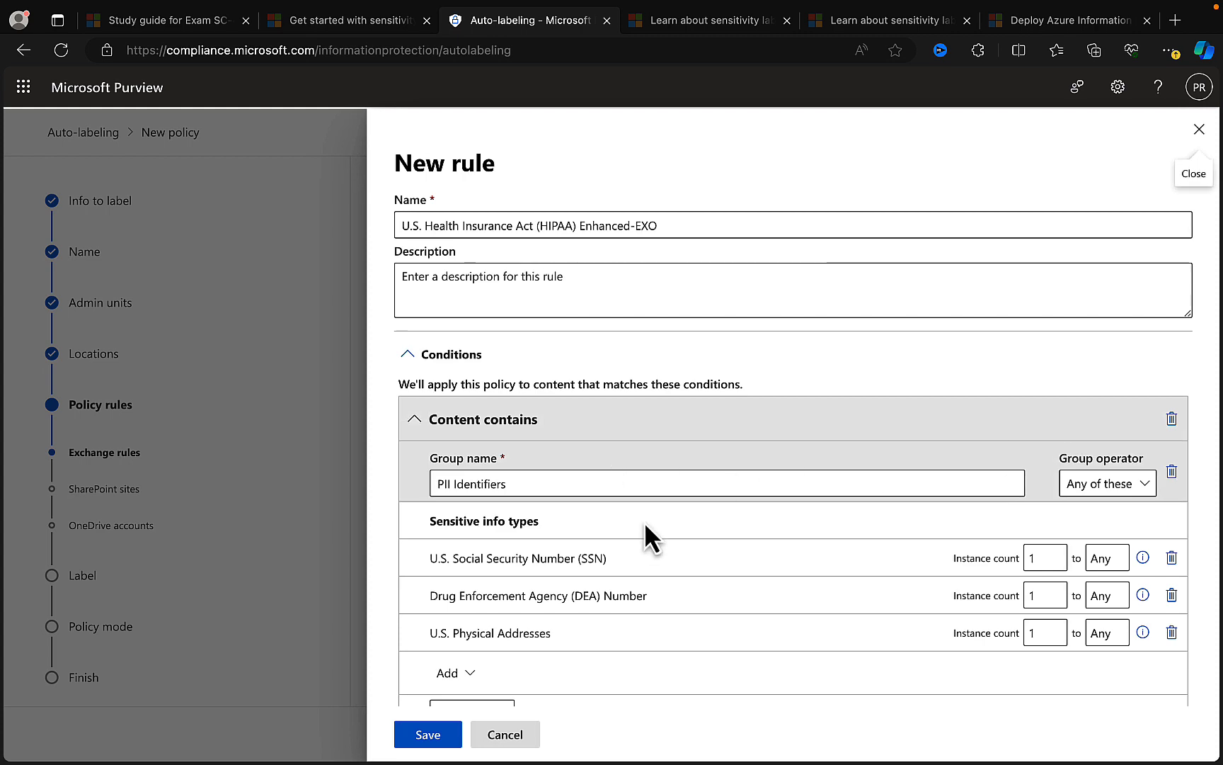
pyautogui.scroll(-2, 646, 537)
pyautogui.scroll(2, 644, 521)
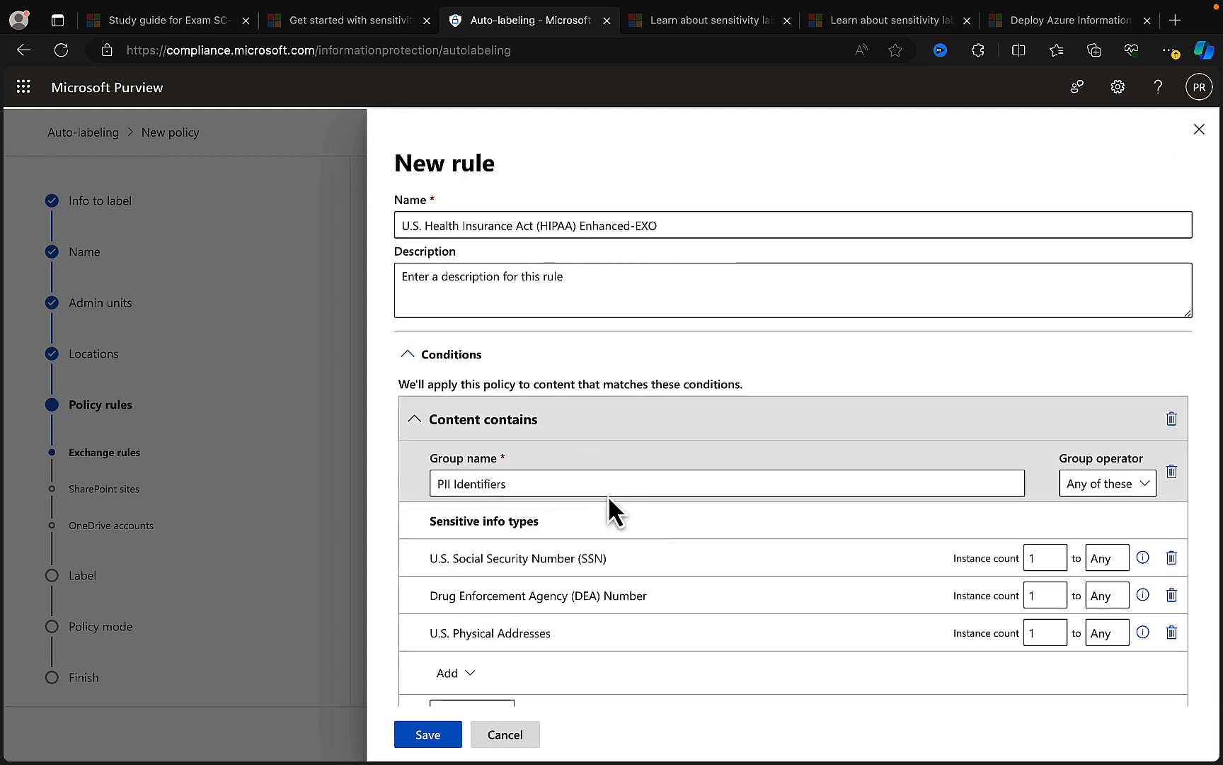
pyautogui.scroll(-1, 593, 508)
pyautogui.scroll(-3, 593, 507)
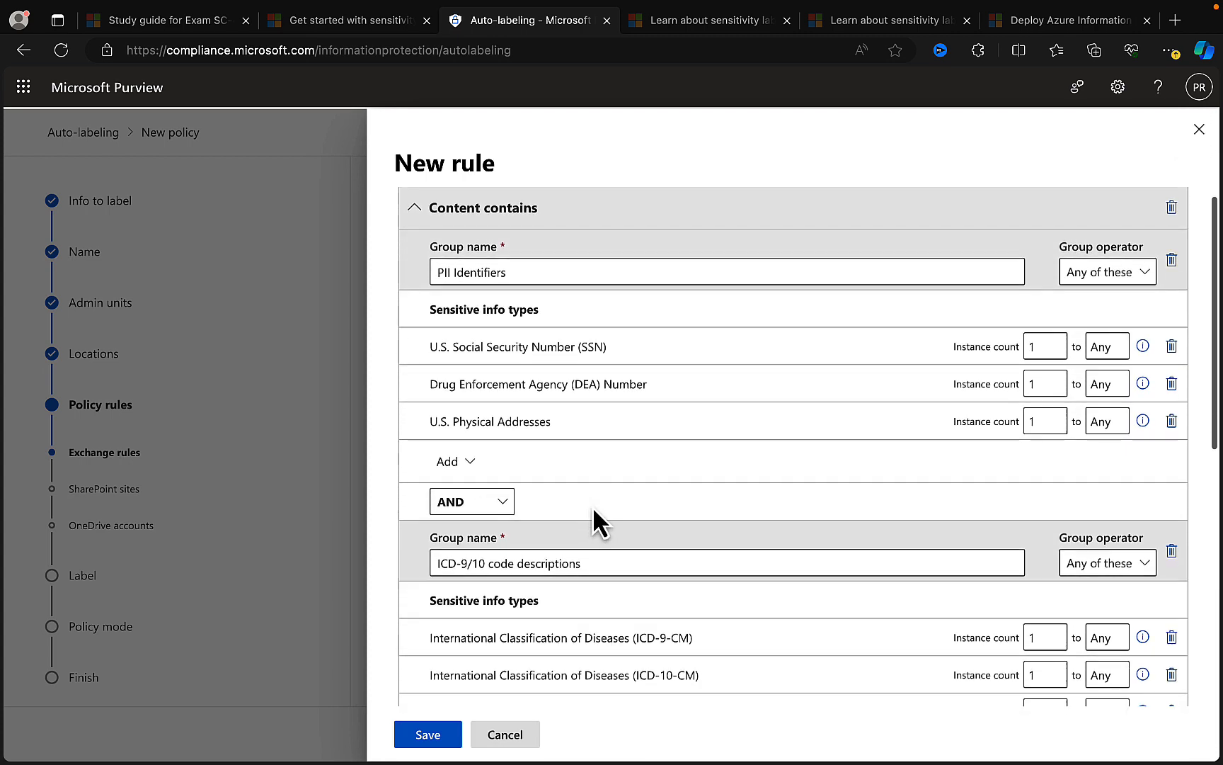
pyautogui.scroll(-2, 567, 346)
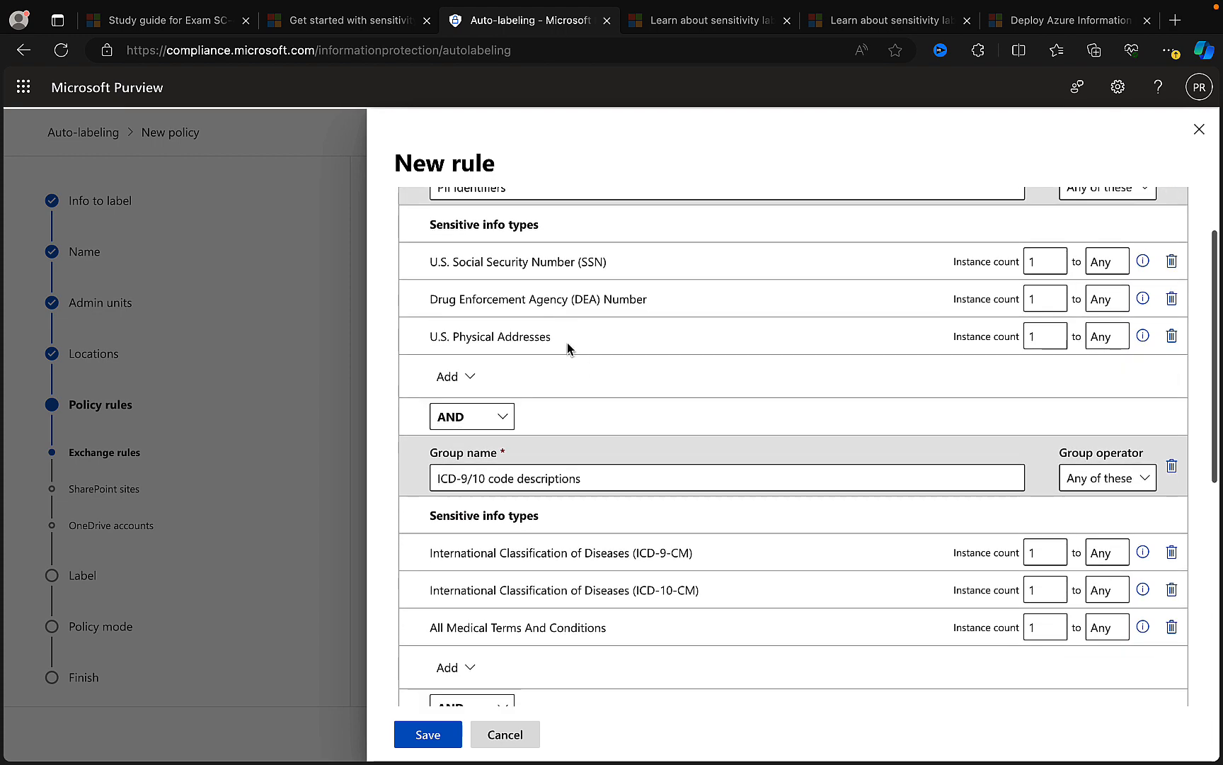
pyautogui.scroll(-3, 567, 342)
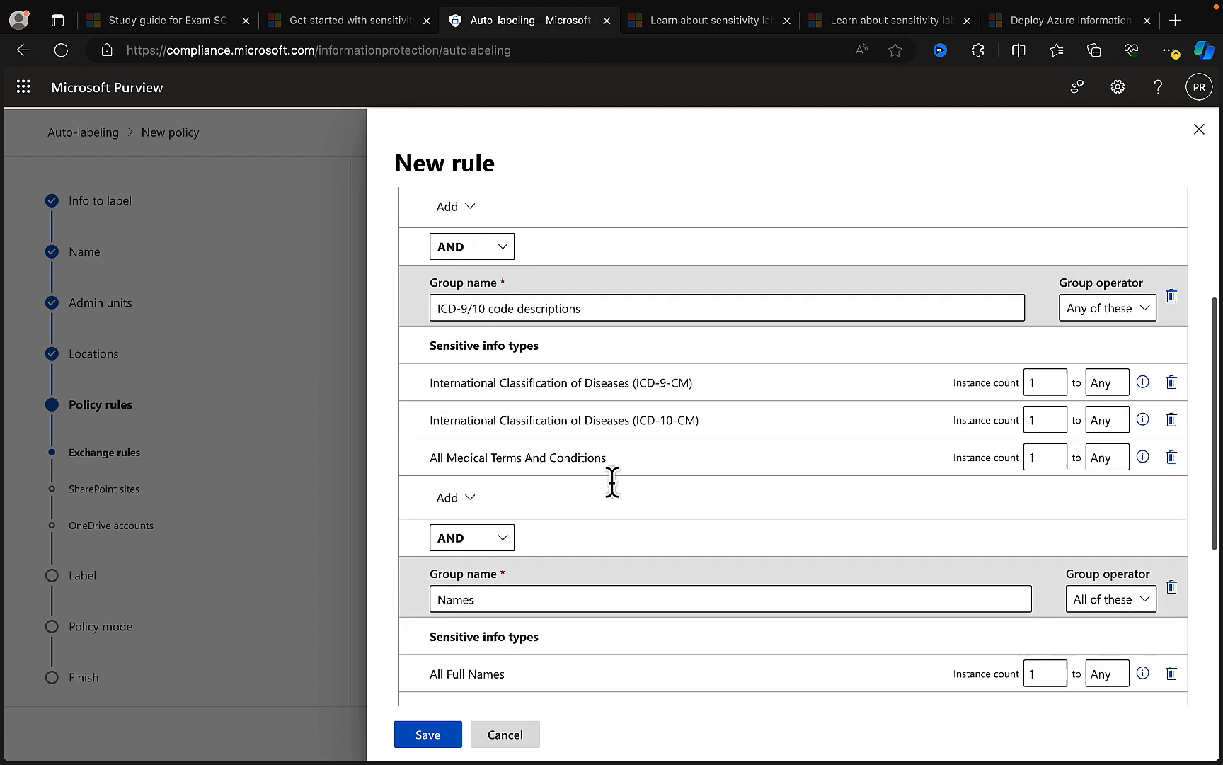
pyautogui.scroll(-4, 613, 482)
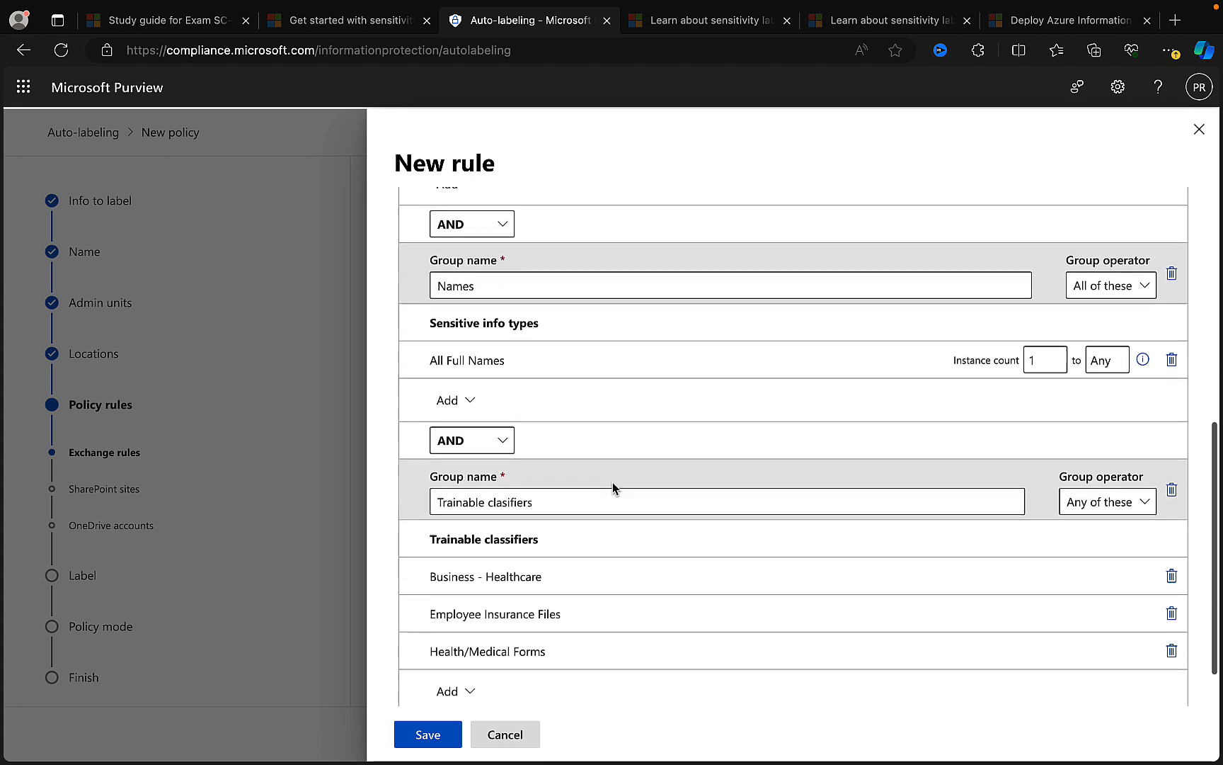
pyautogui.scroll(-2, 612, 481)
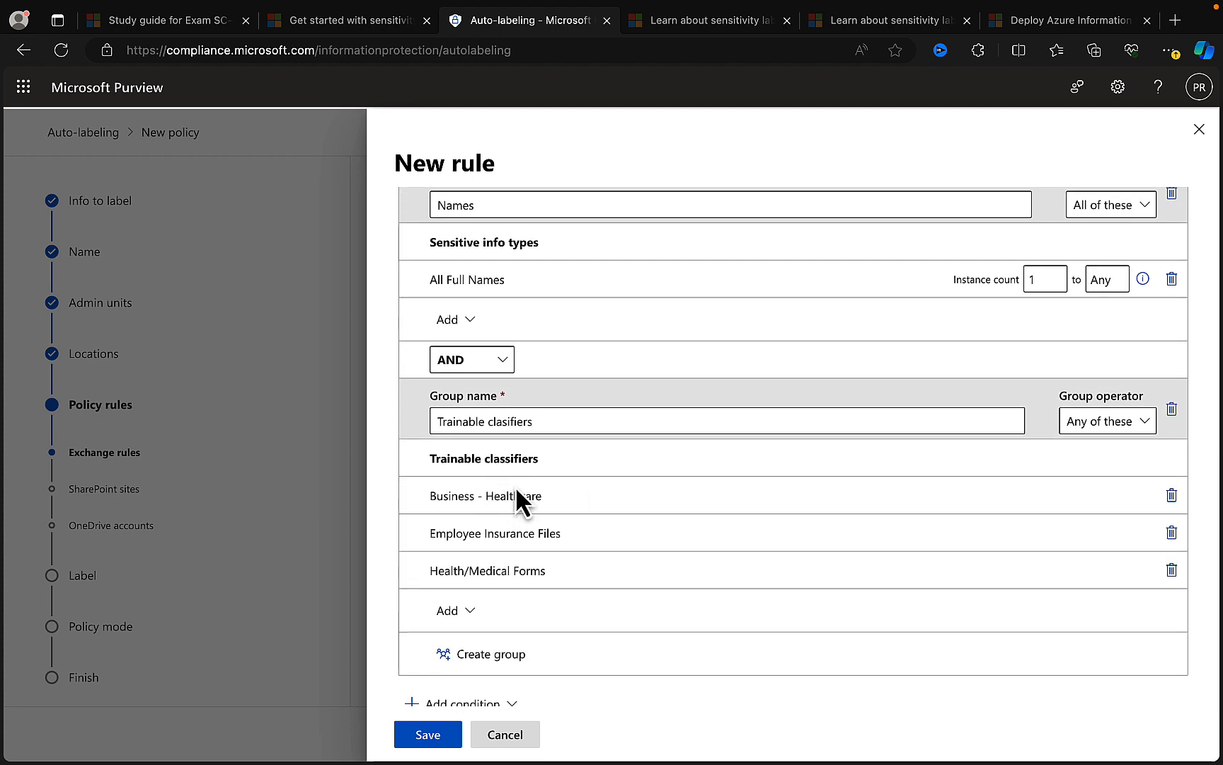
pyautogui.scroll(-2, 516, 489)
pyautogui.scroll(-1, 515, 486)
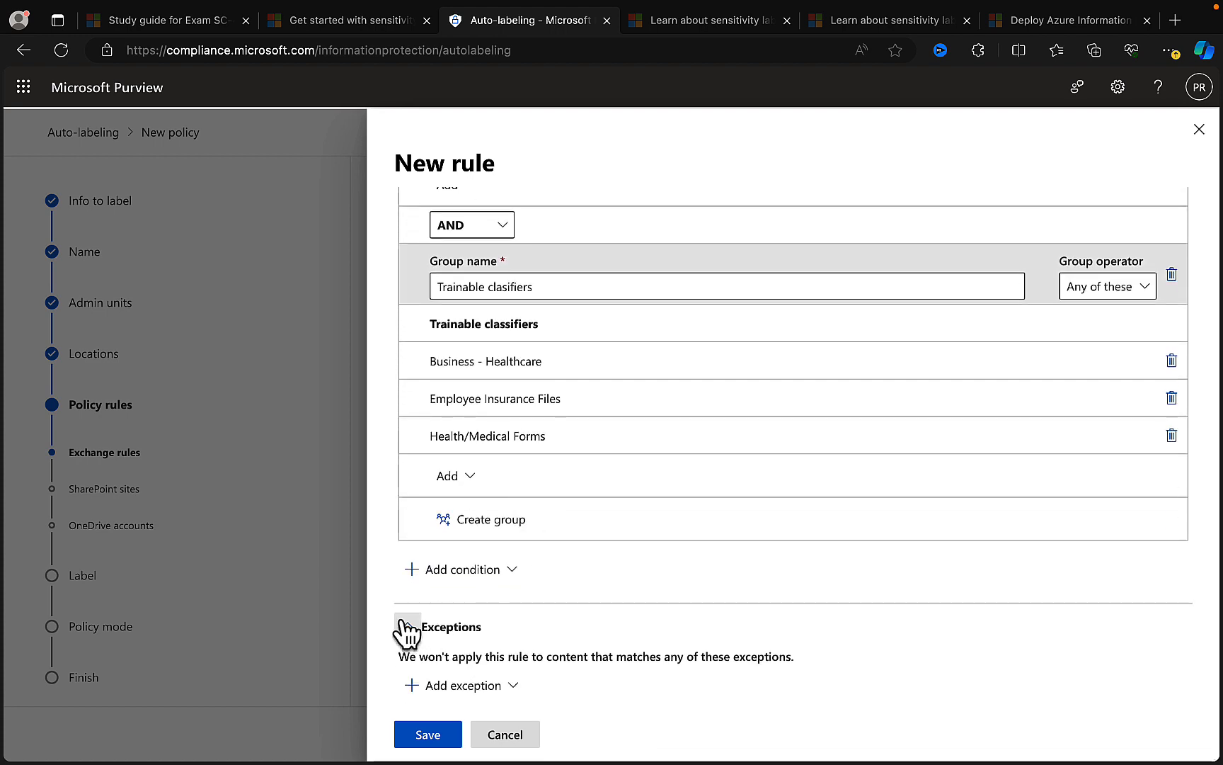
pyautogui.click(517, 736)
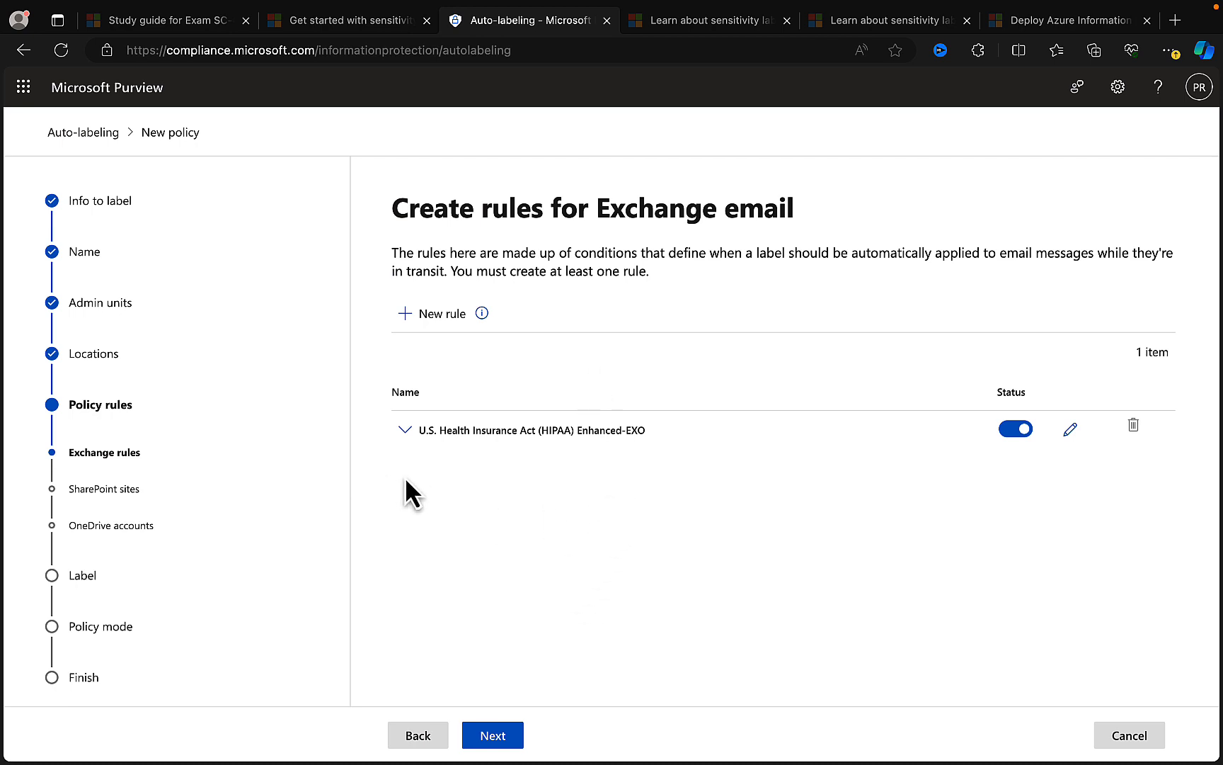
# - Accept the template's Exchange email, SharePoint and OneDrive rules, and continue to the label selection
pyautogui.click(493, 732)
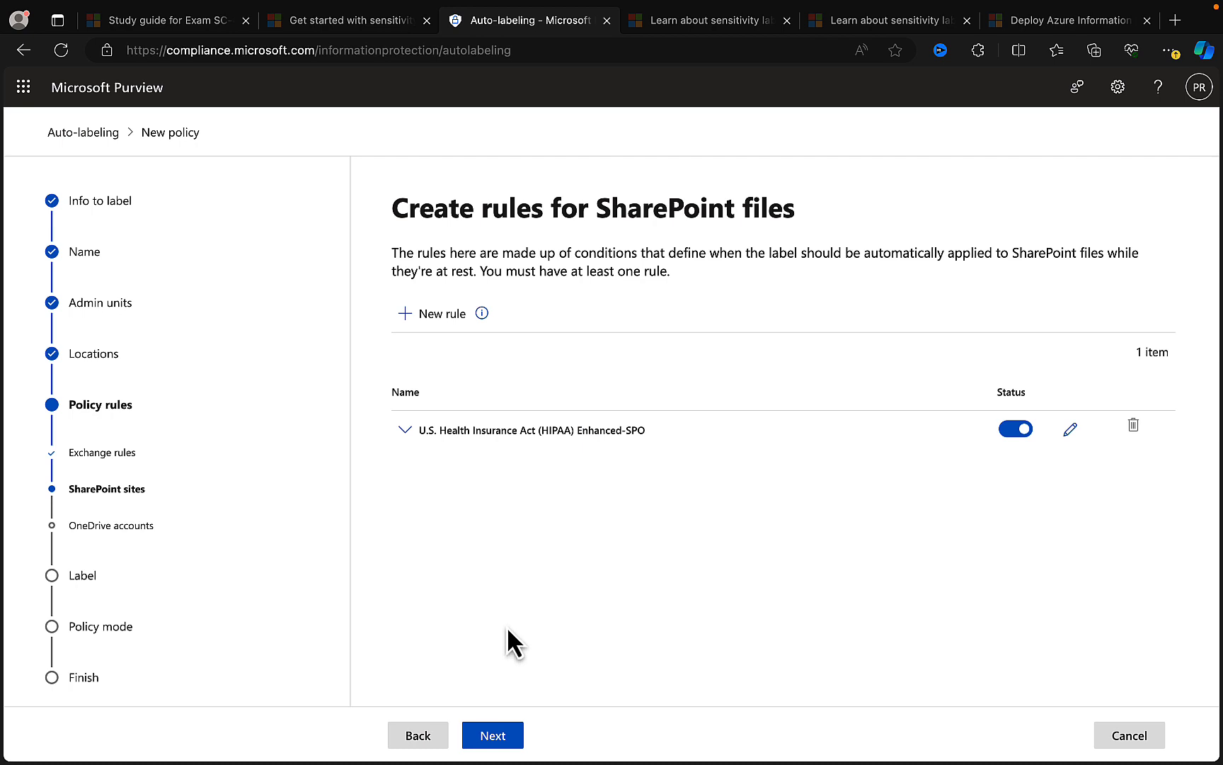
pyautogui.click(505, 735)
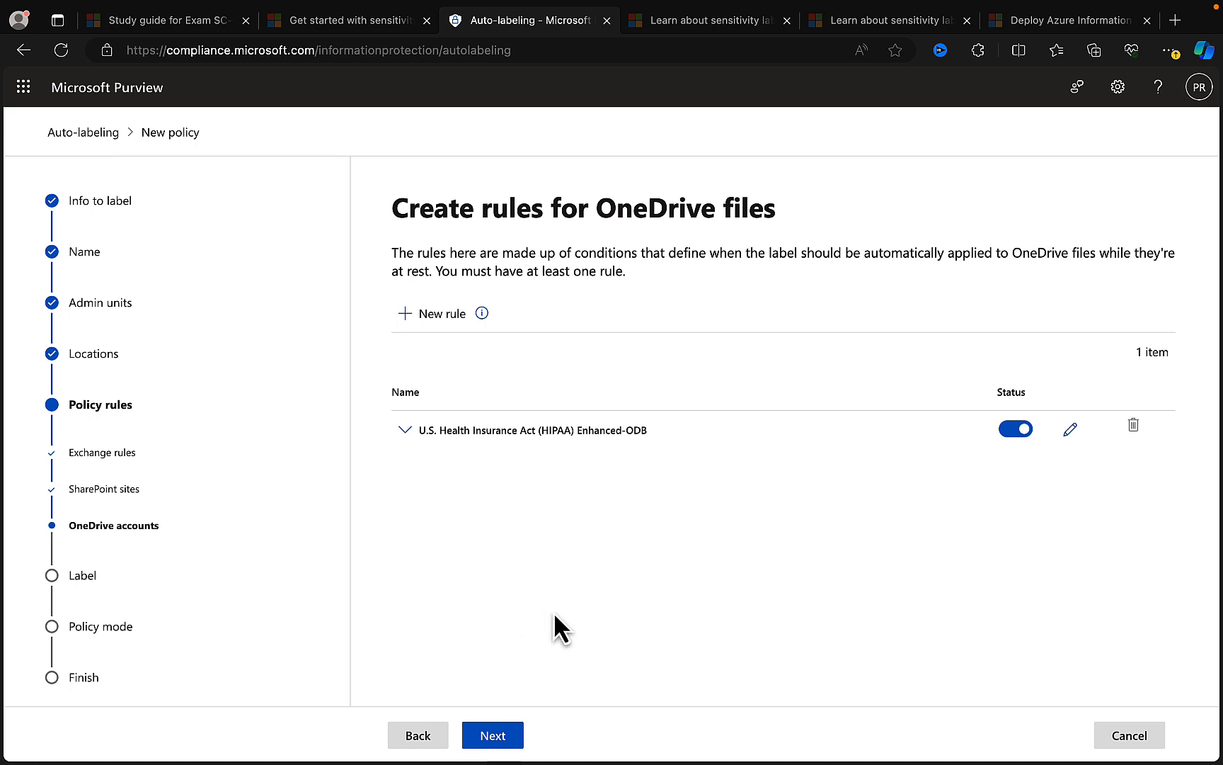
pyautogui.click(504, 738)
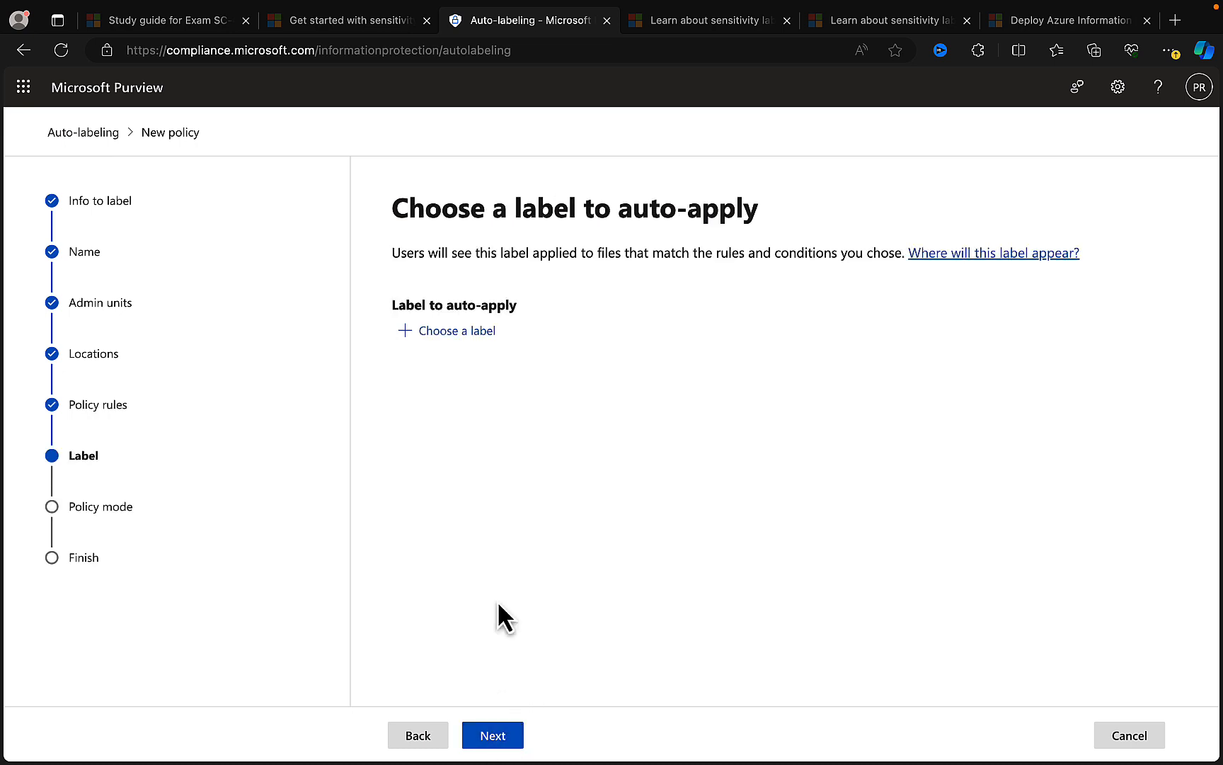
# - Choose Confidential as the label to auto-apply, and continue to the additional email settings
pyautogui.click(459, 331)
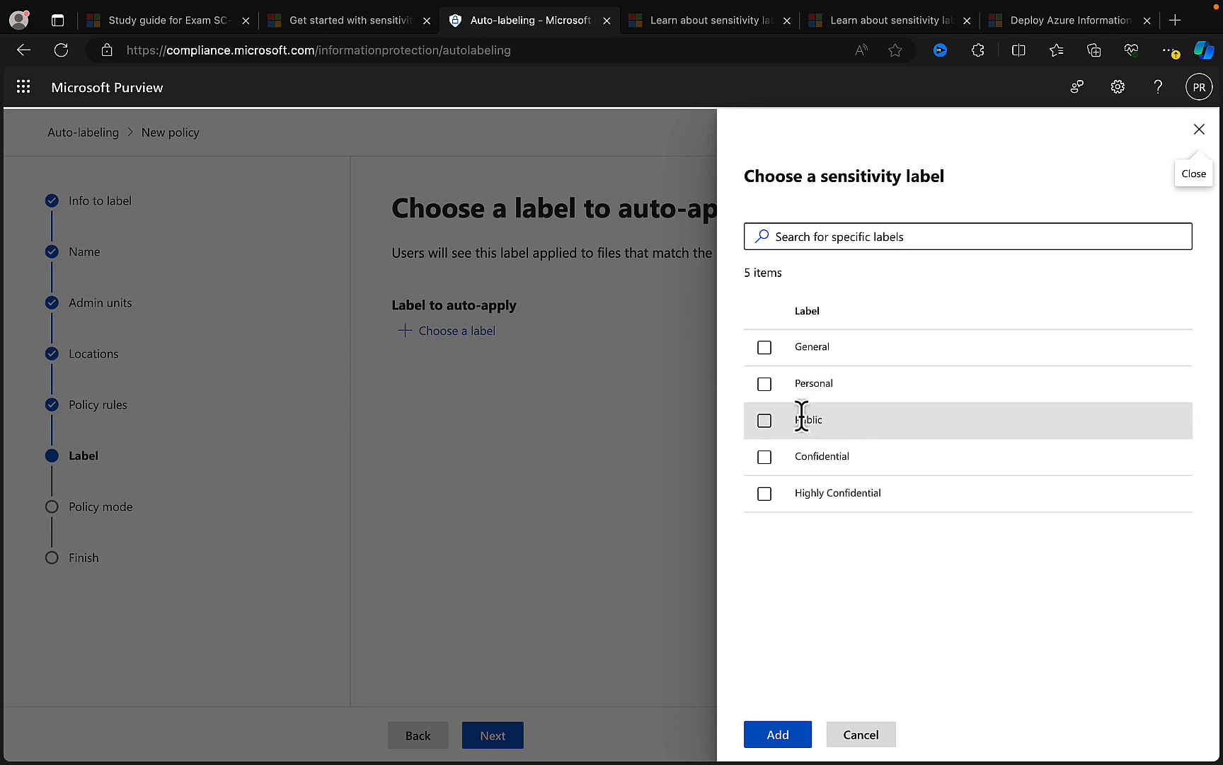
pyautogui.click(769, 460)
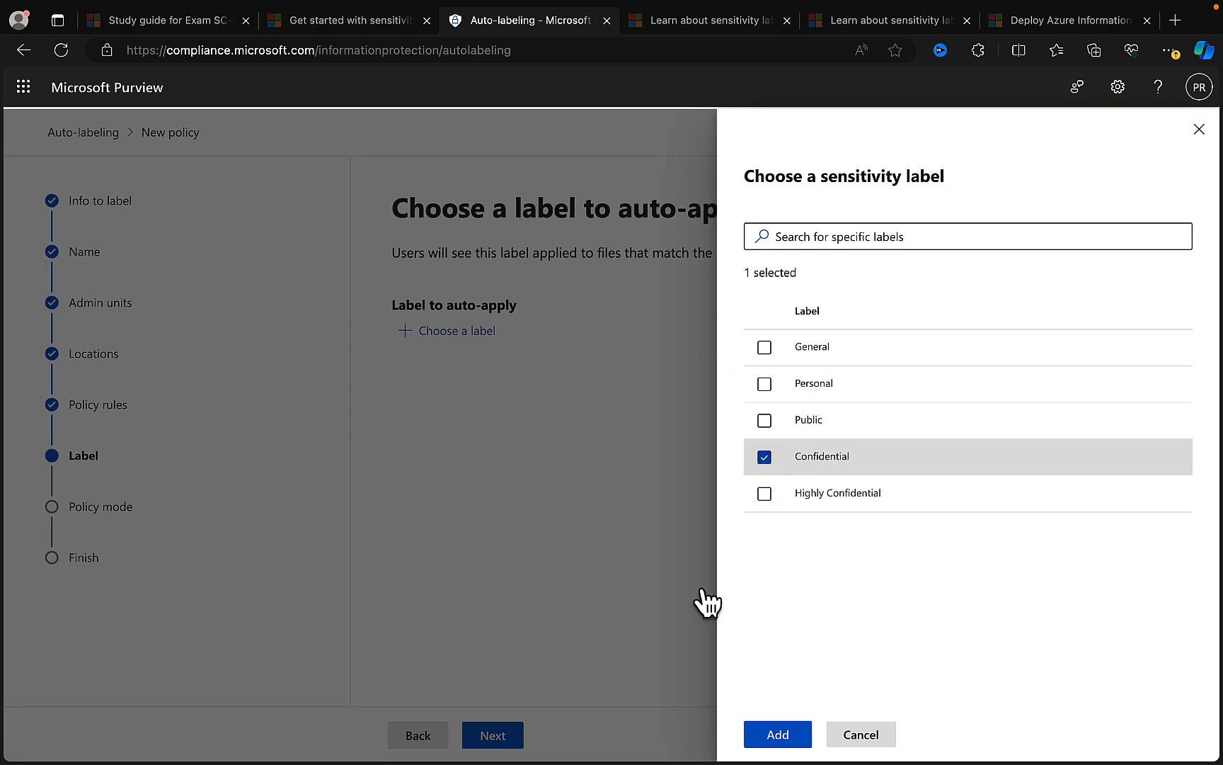
pyautogui.click(780, 742)
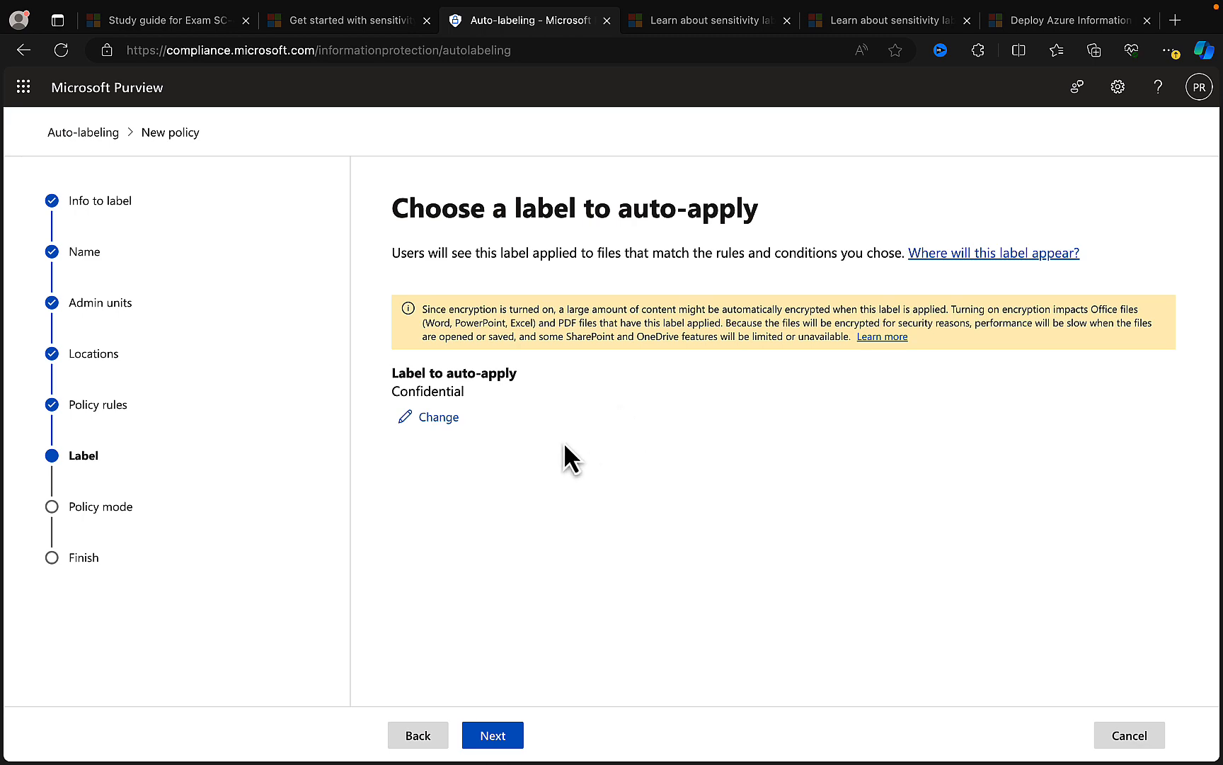
pyautogui.click(499, 737)
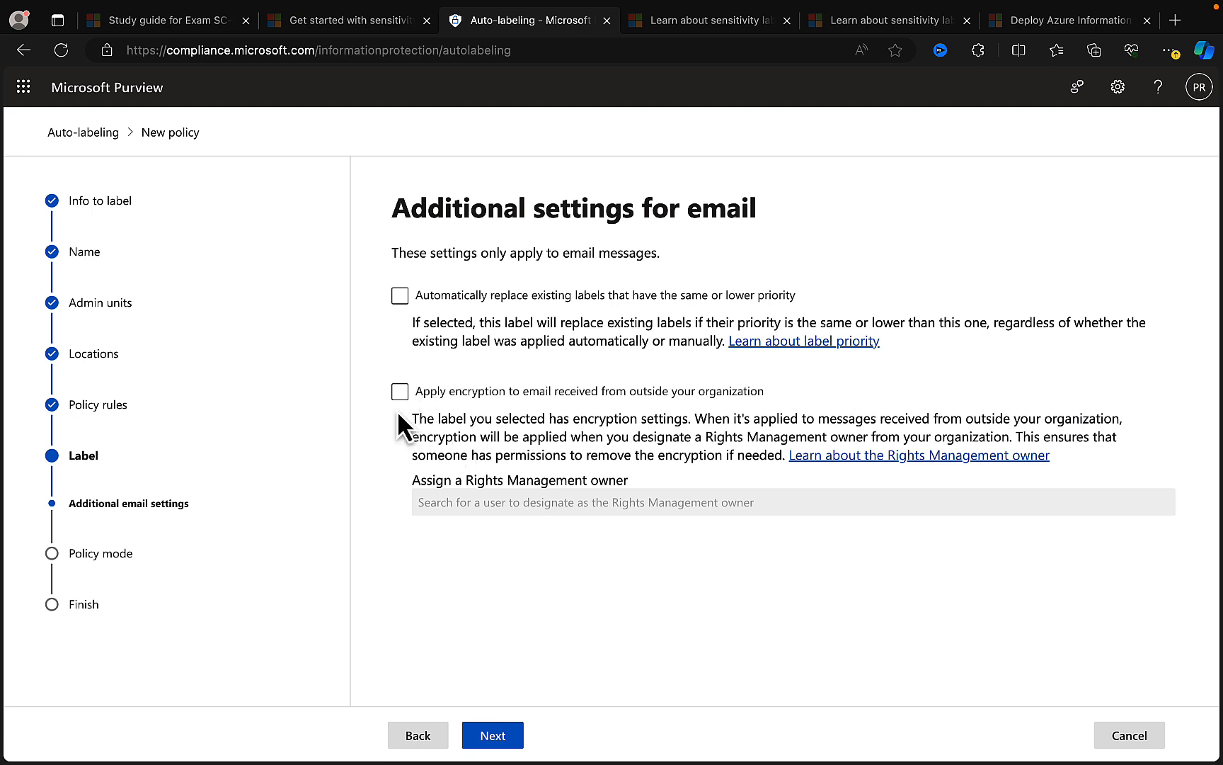
# - Apply encryption to email received from outside the organization, assign the administrator as Rights Management owner, and continue to the policy mode
pyautogui.click(400, 391)
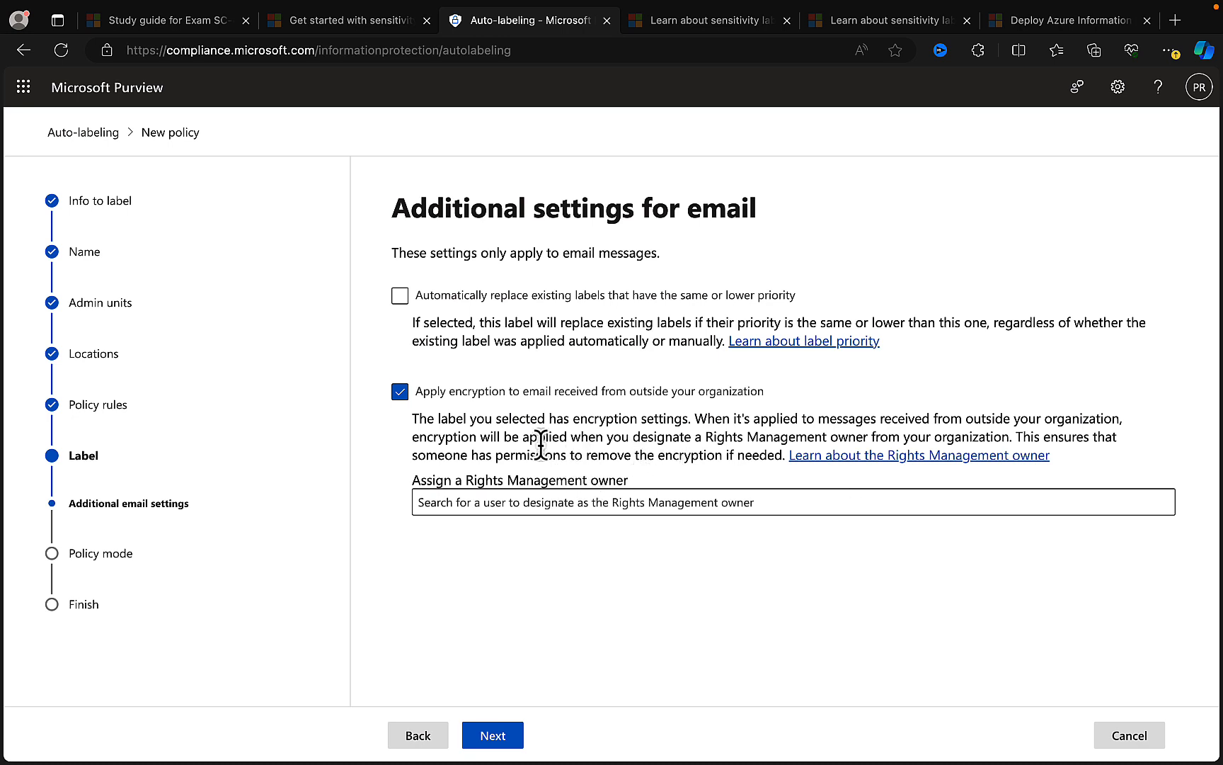
pyautogui.click(482, 504)
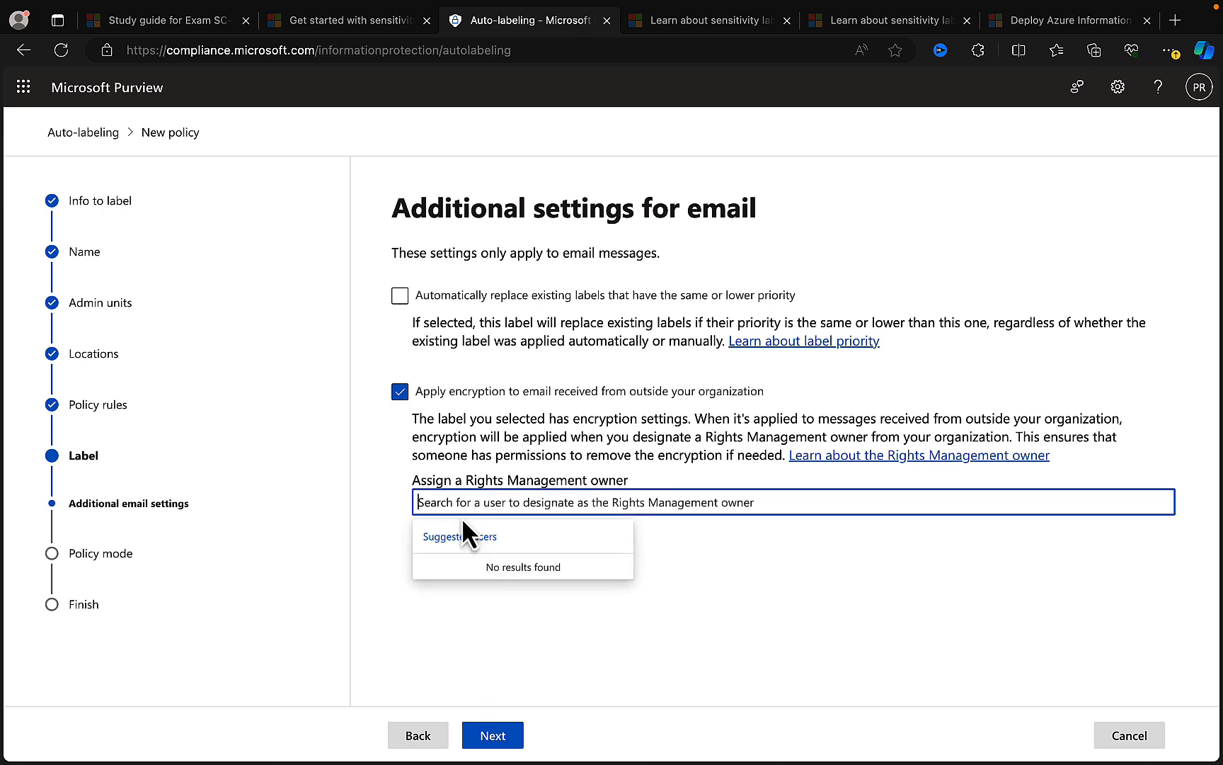
pyautogui.write('p')
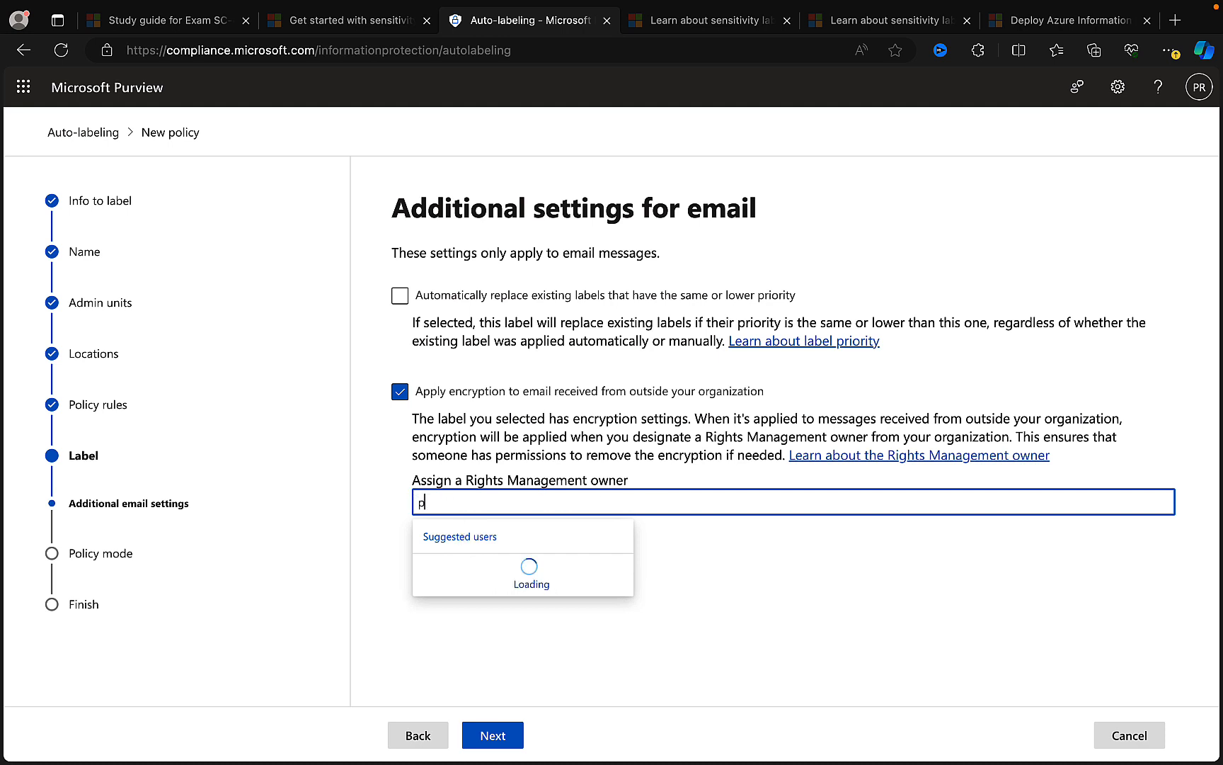
pyautogui.write('eter')
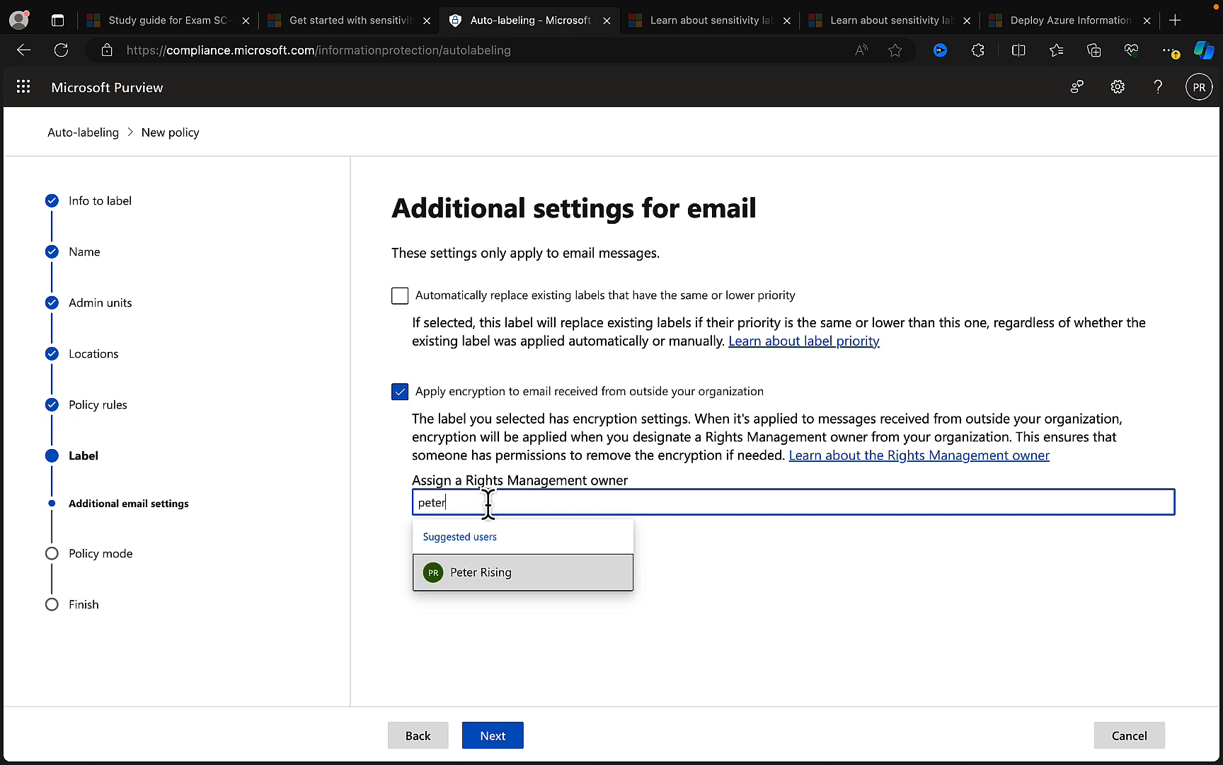
pyautogui.click(486, 573)
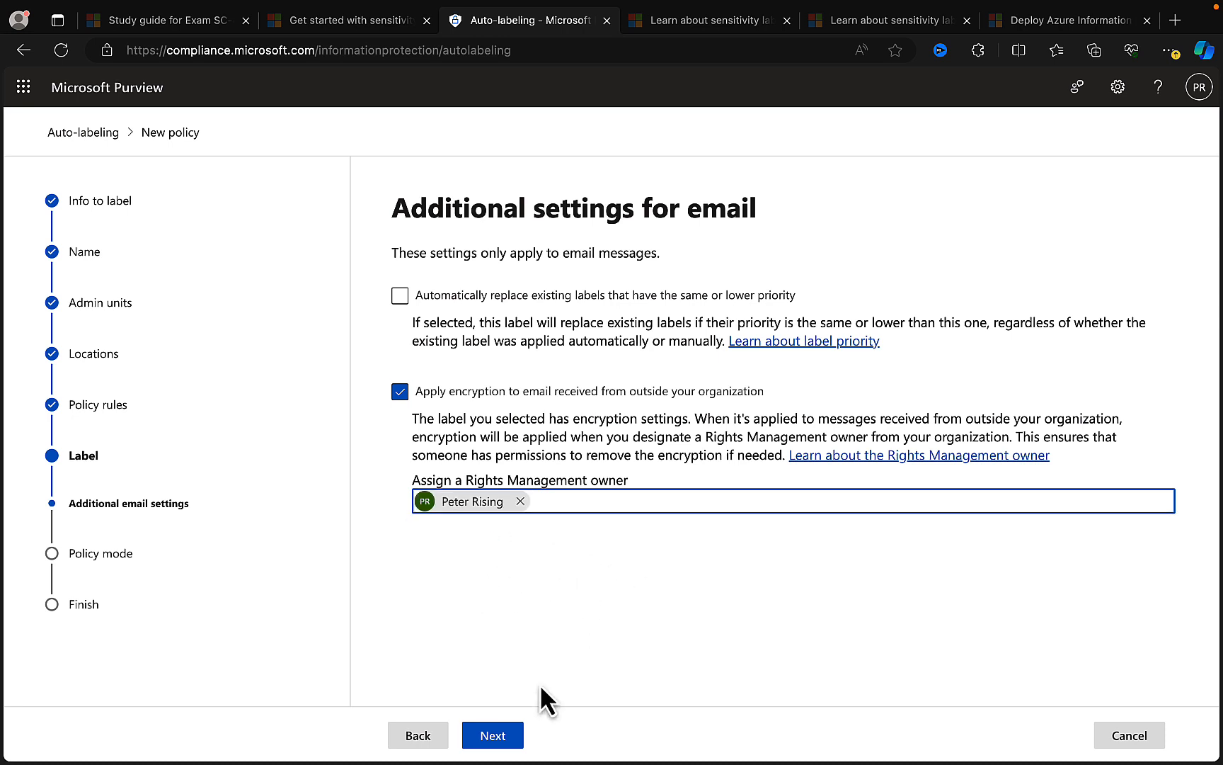
pyautogui.click(496, 736)
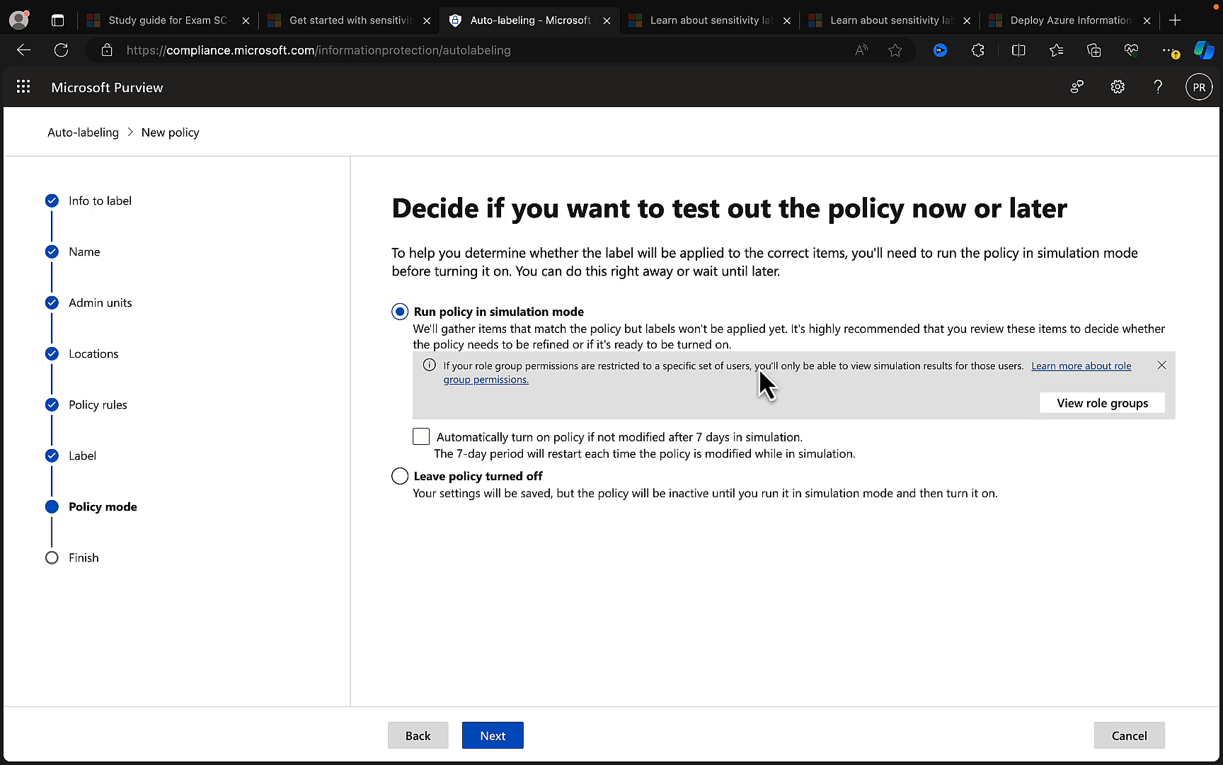
# - Set the policy mode to leave the policy turned off, and continue to the final review
pyautogui.click(716, 440)
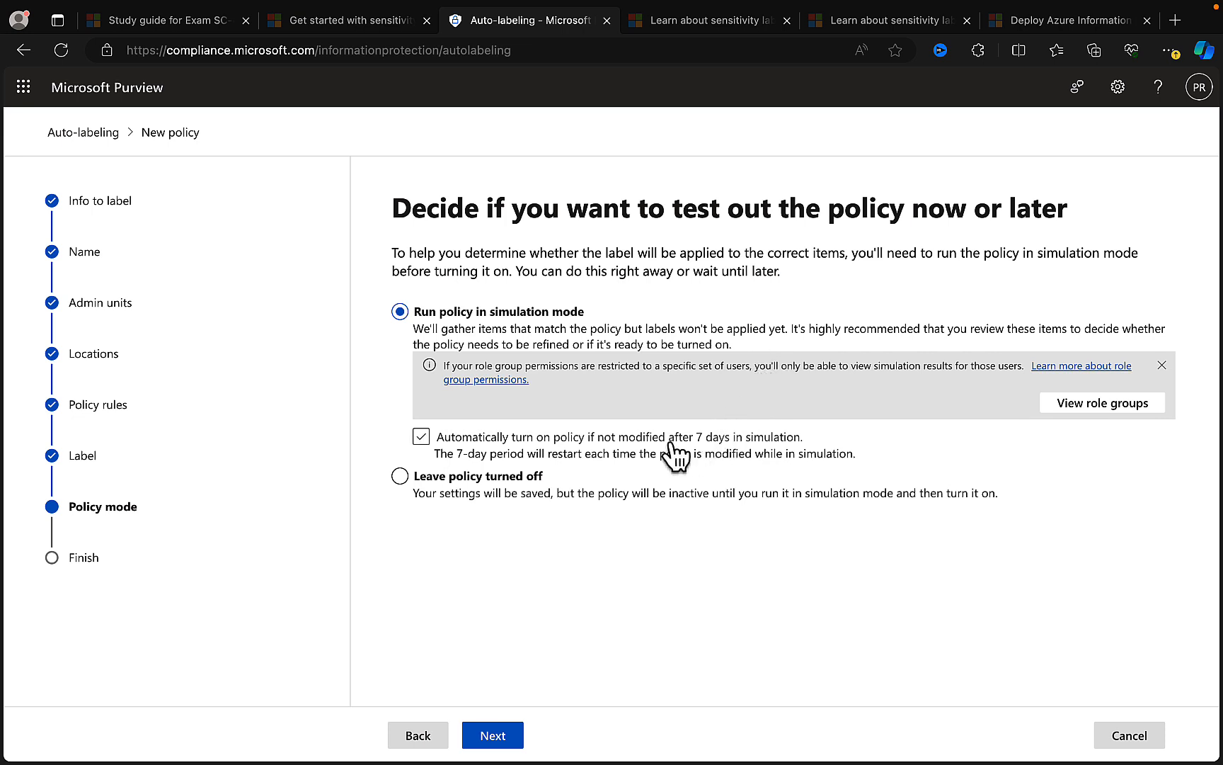
pyautogui.click(595, 446)
pyautogui.click(763, 443)
pyautogui.click(409, 479)
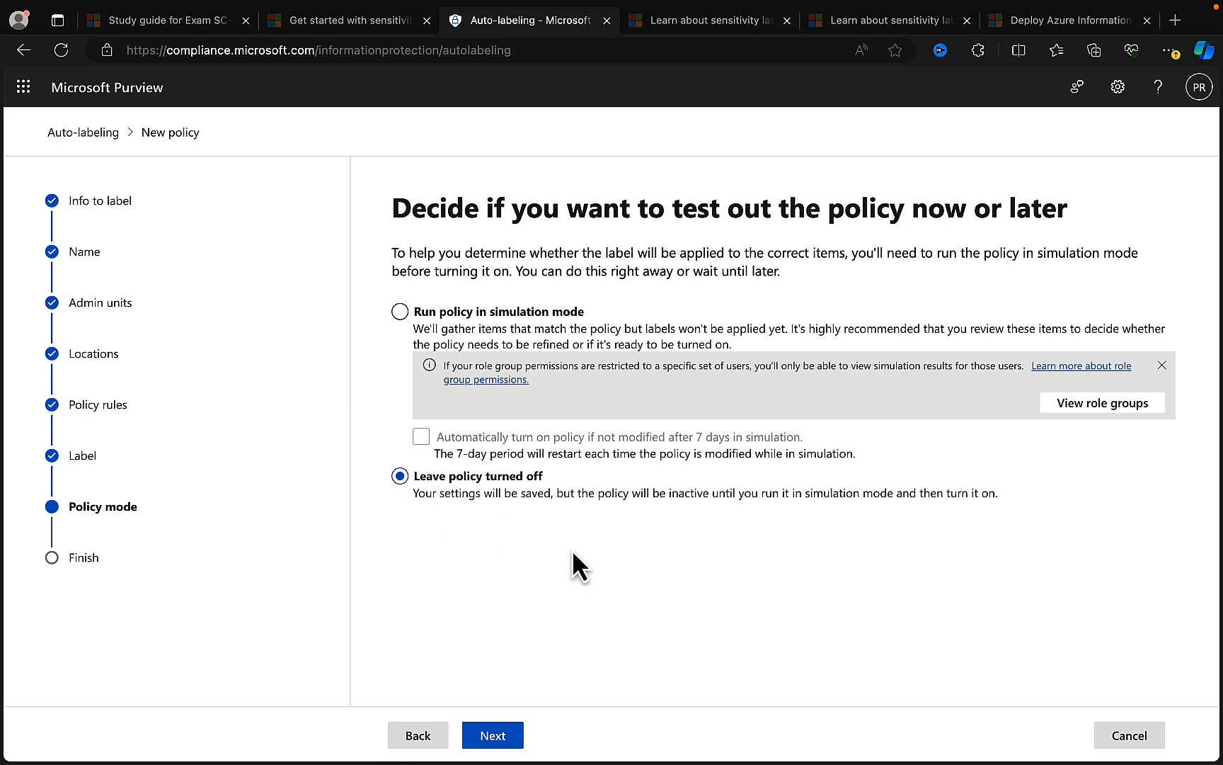
pyautogui.click(504, 740)
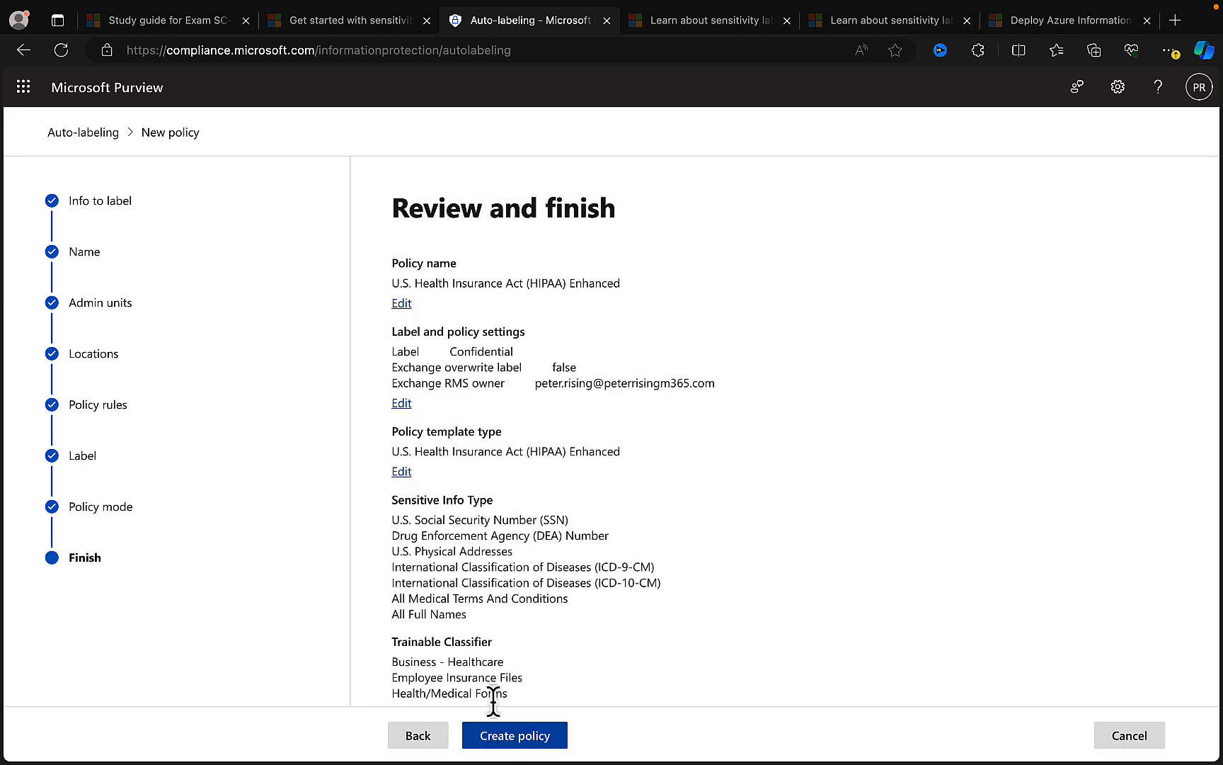
# - Try to create the auto-labeling policy, then cancel the wizard and discard the unsaved changes
pyautogui.click(536, 742)
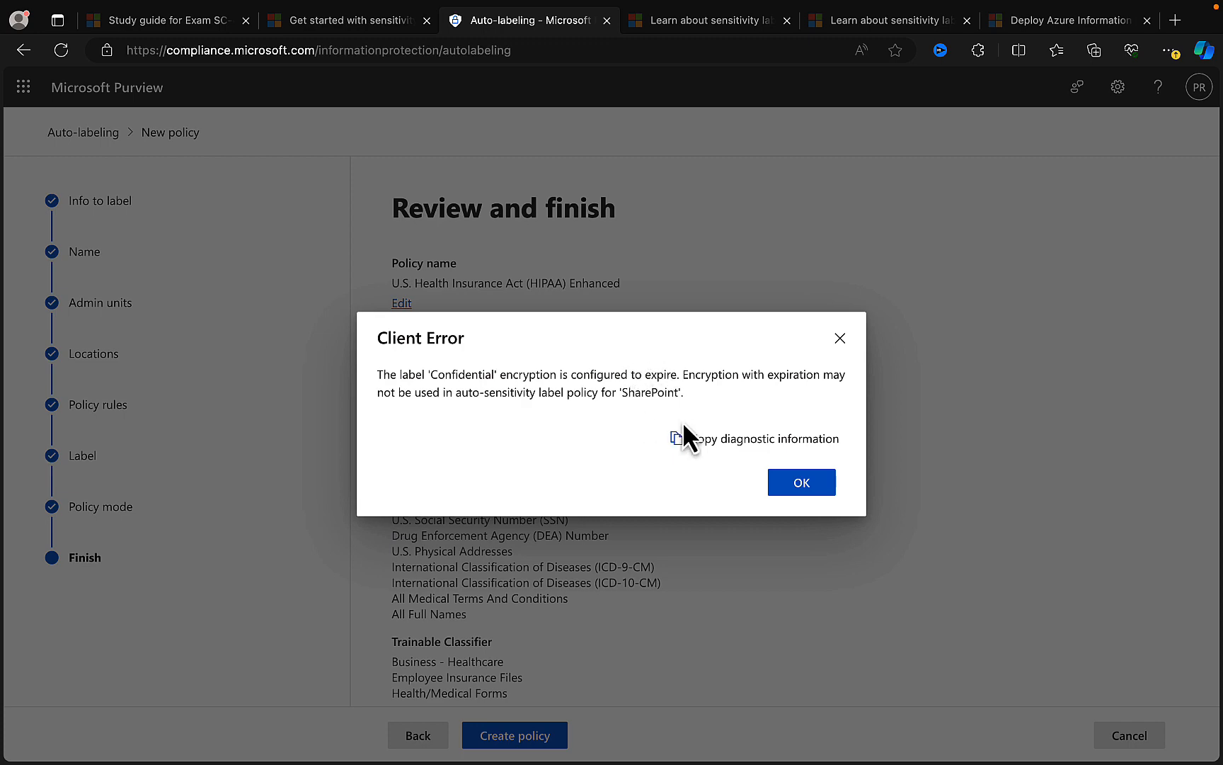
pyautogui.click(802, 485)
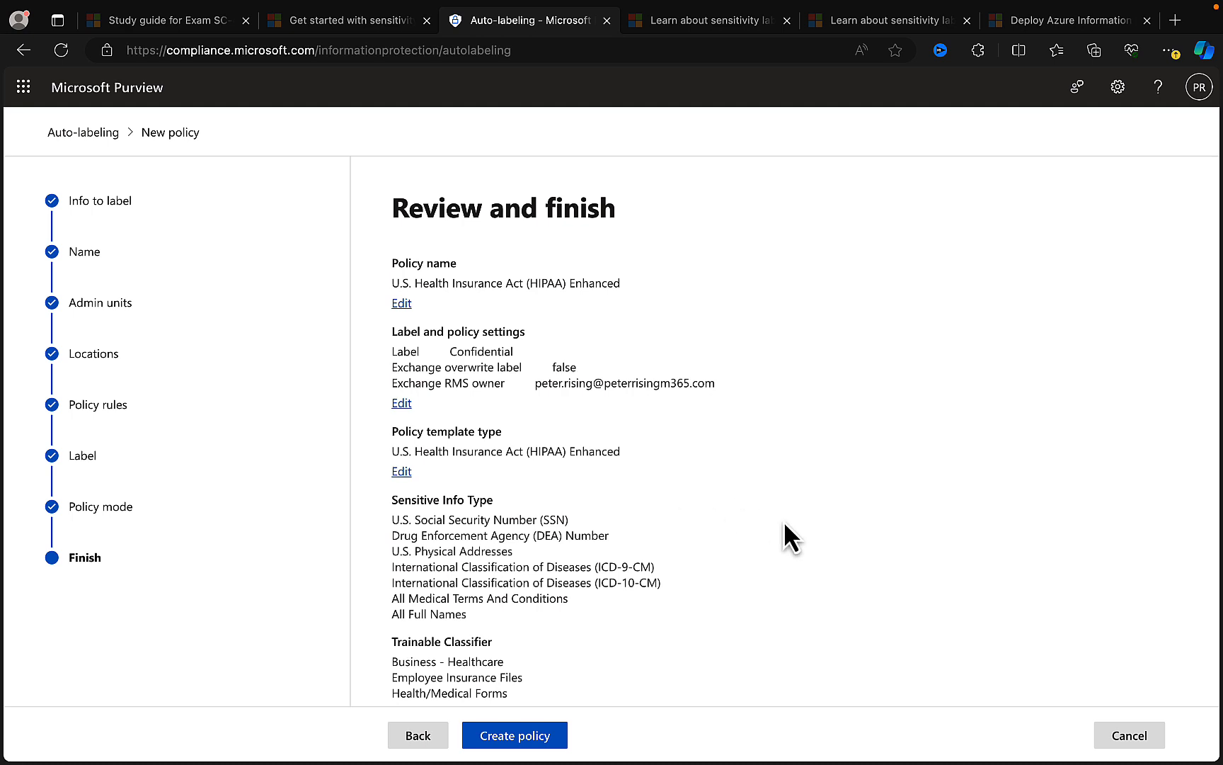
pyautogui.click(1125, 735)
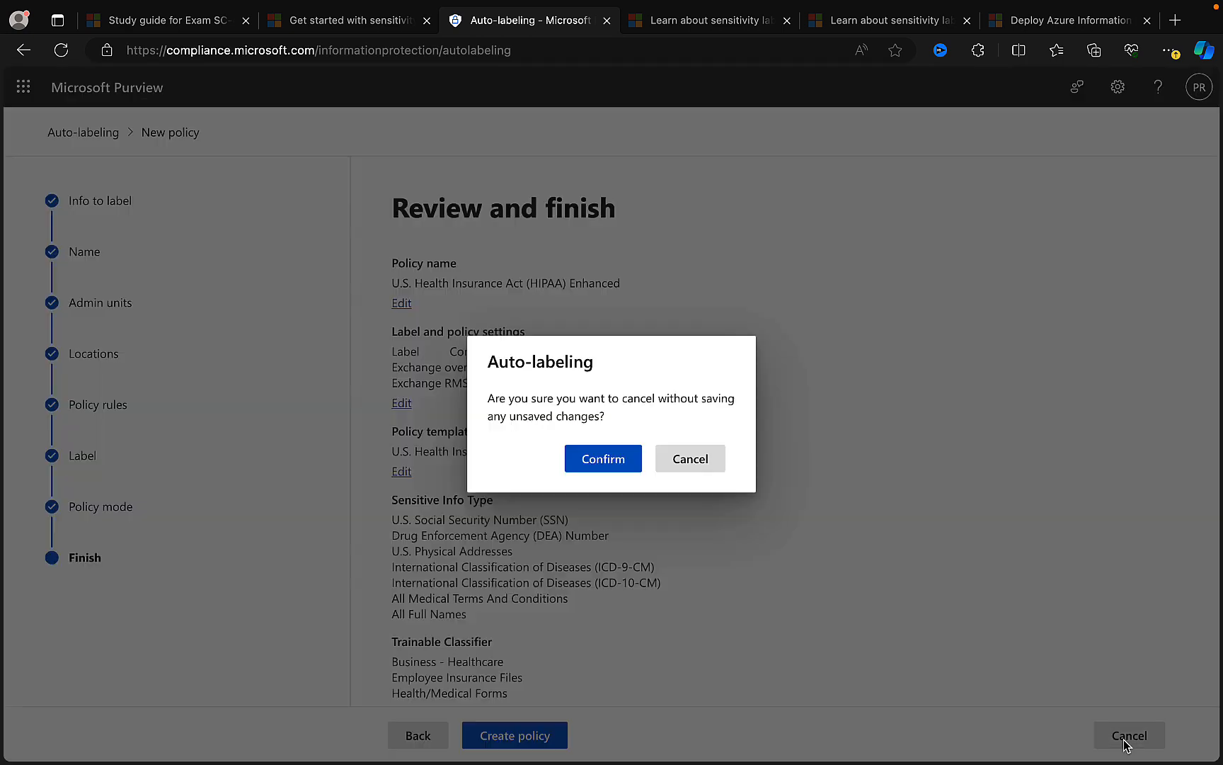
pyautogui.click(596, 459)
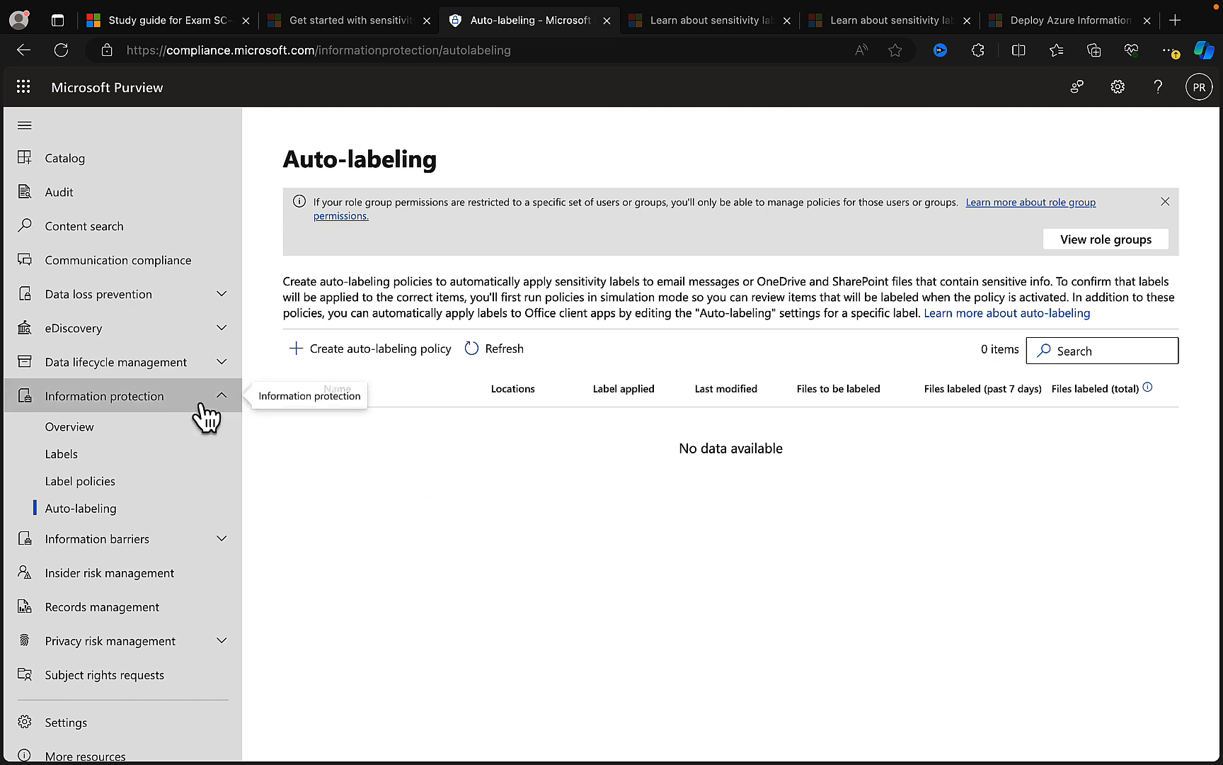
# - Open Content explorer under Data classification and view the locations of content with the General sensitivity label
pyautogui.scroll(3, 205, 424)
pyautogui.scroll(3, 204, 432)
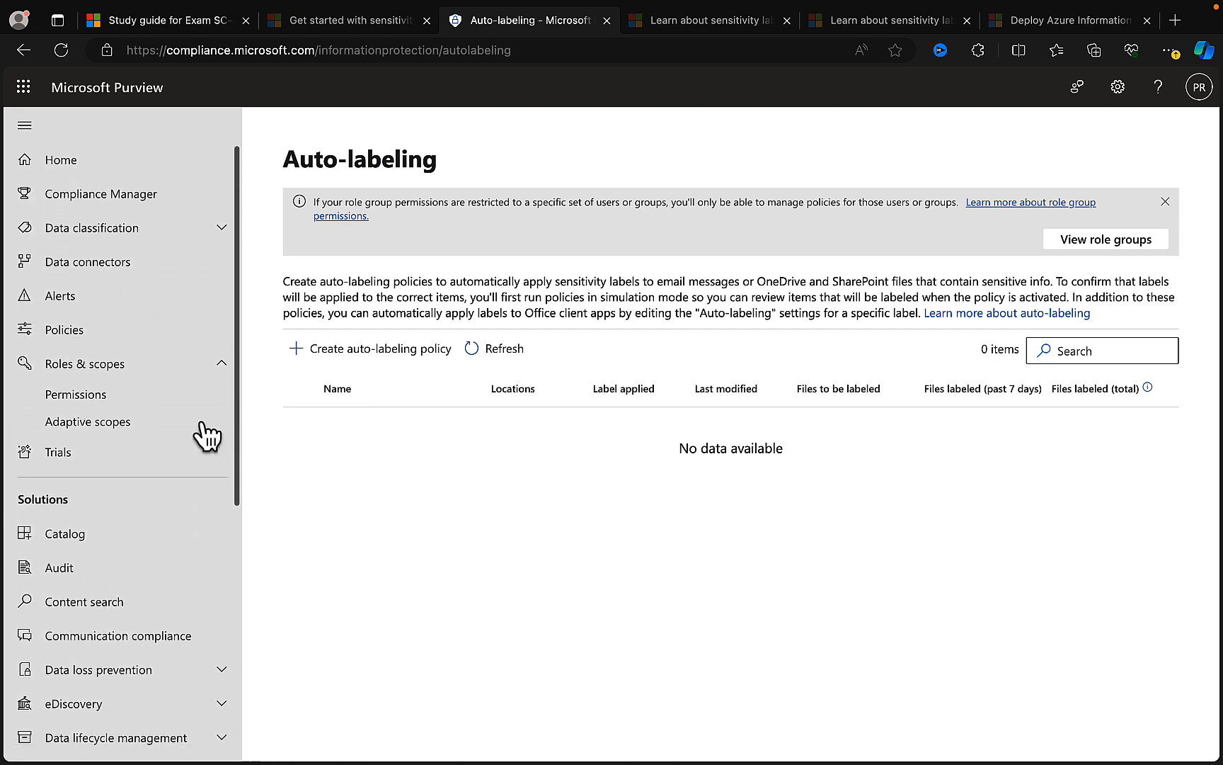
pyautogui.click(214, 247)
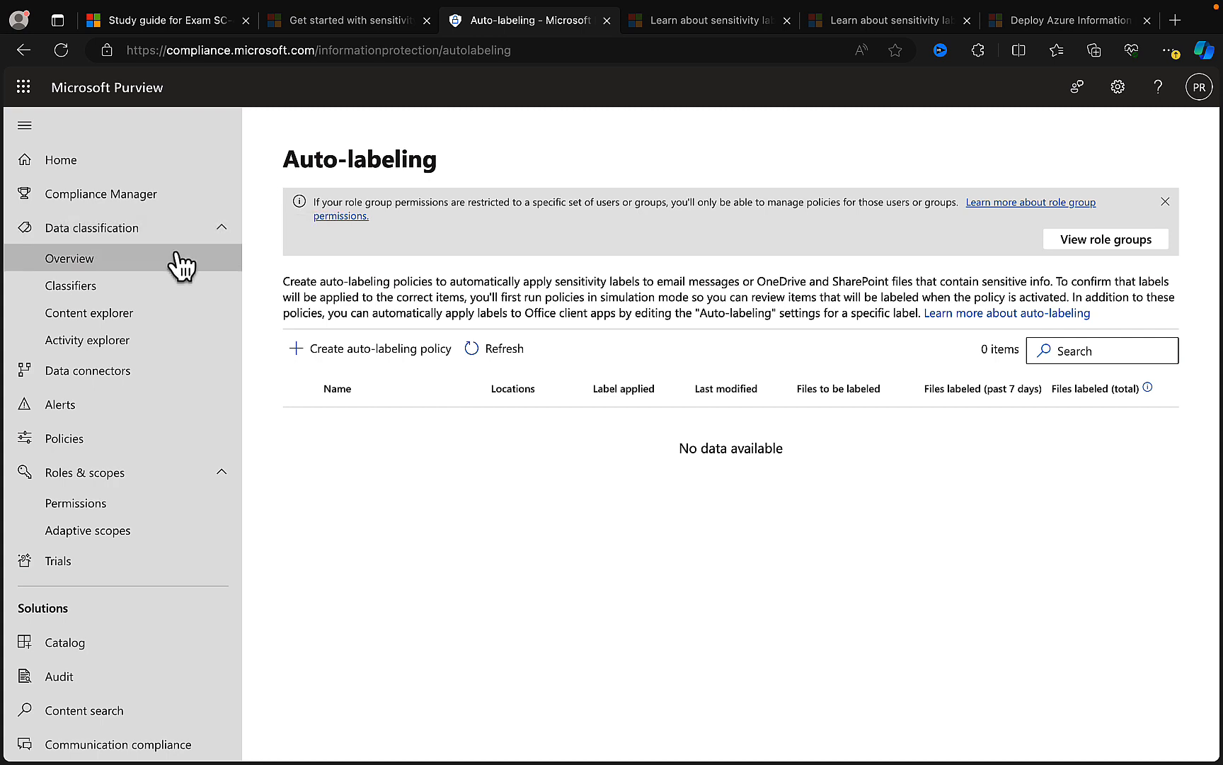
pyautogui.click(126, 327)
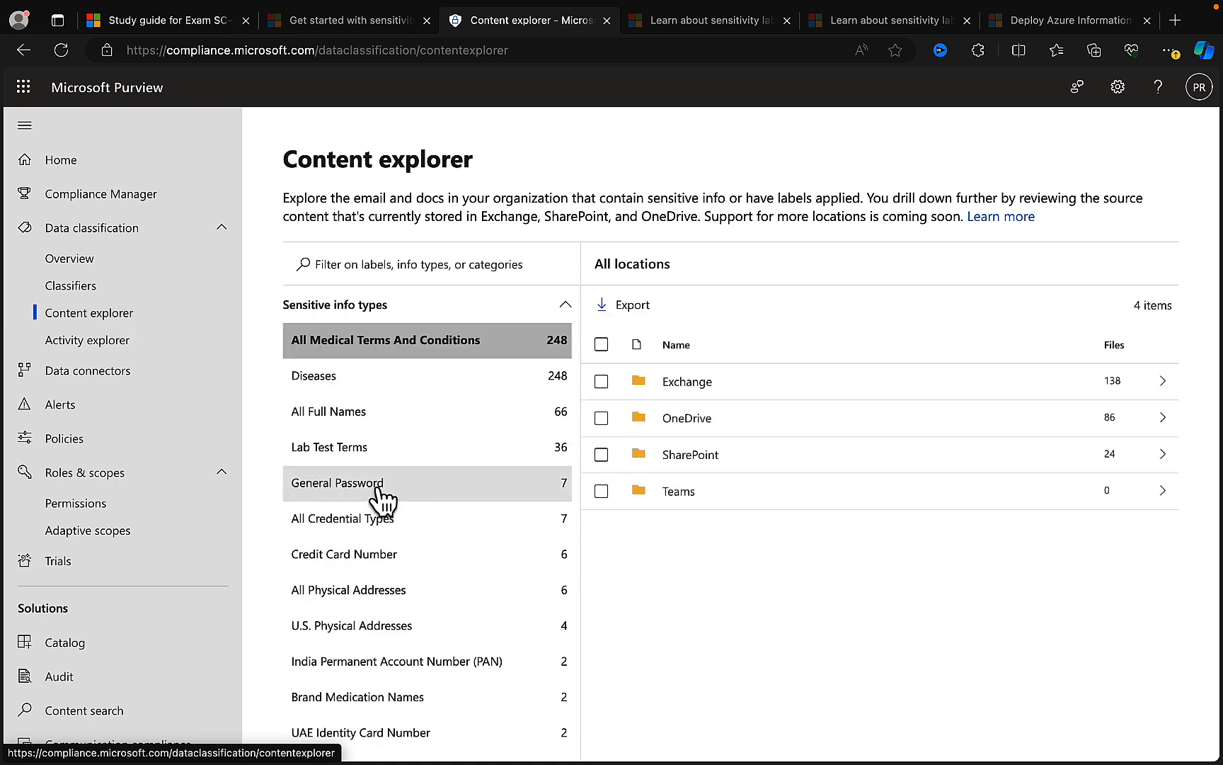
pyautogui.scroll(-7, 462, 492)
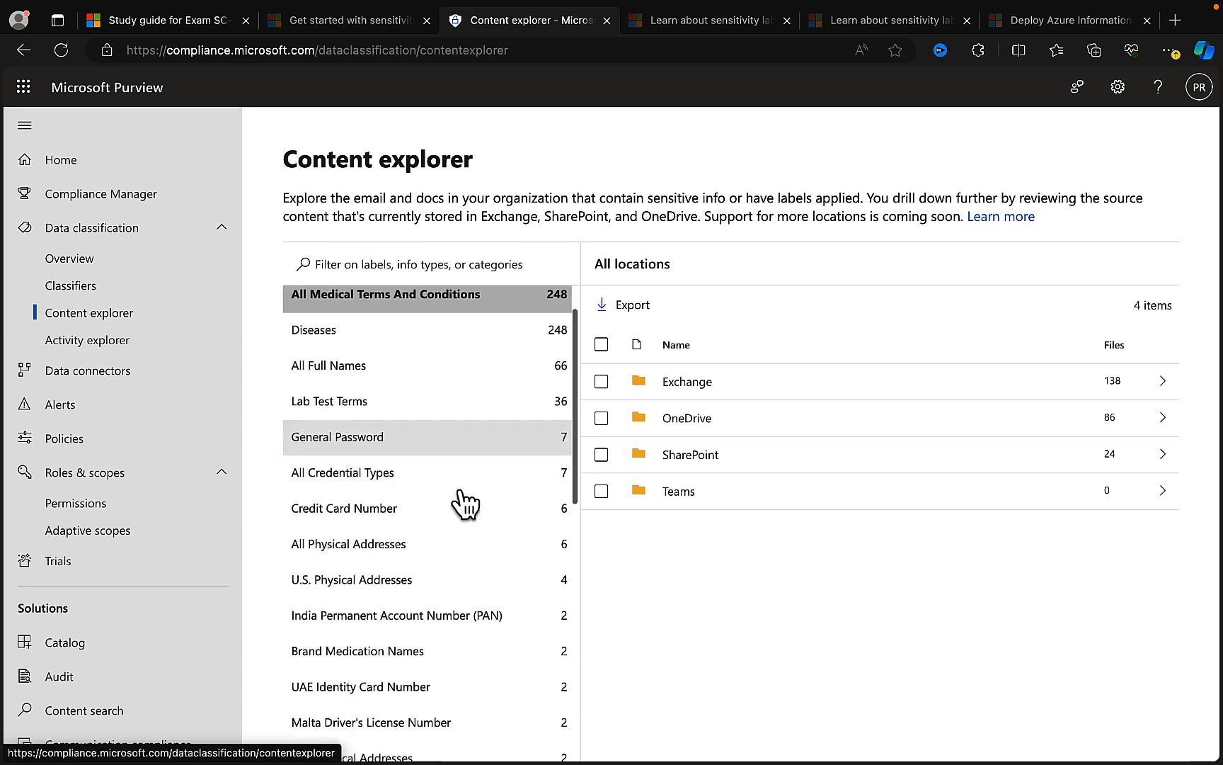
pyautogui.scroll(-3, 461, 496)
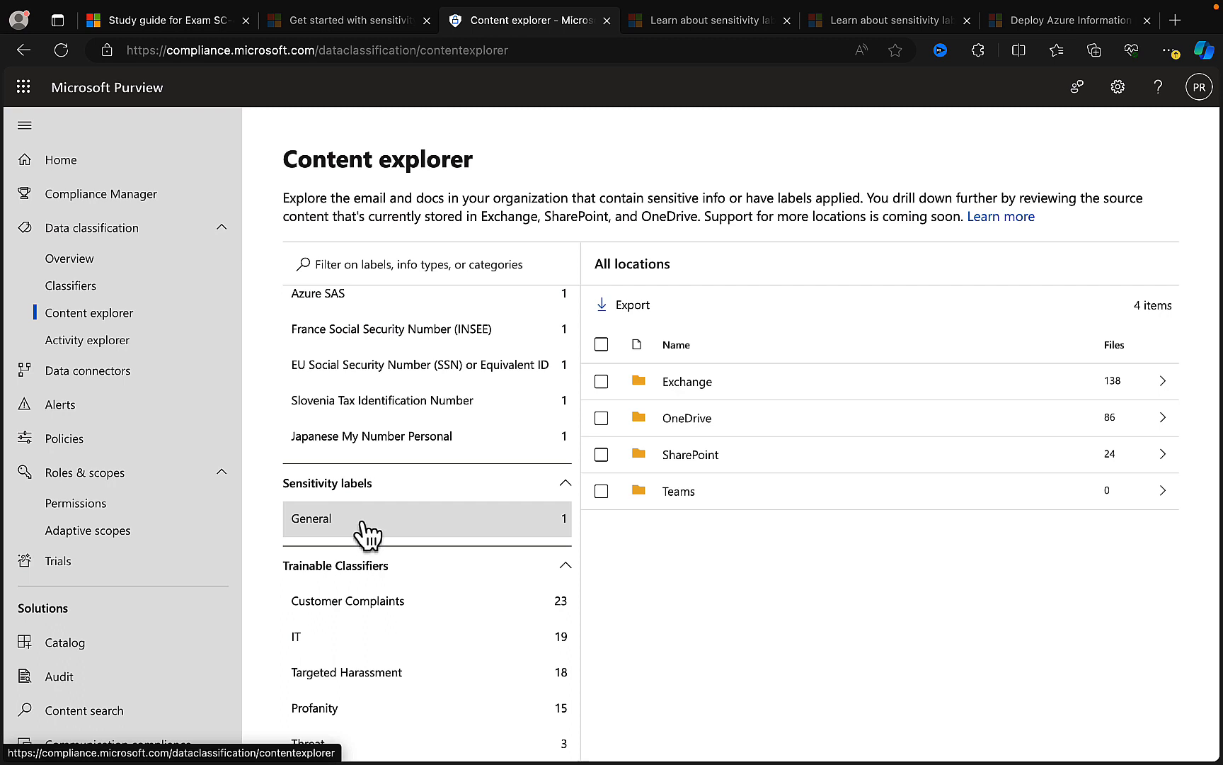
pyautogui.click(338, 525)
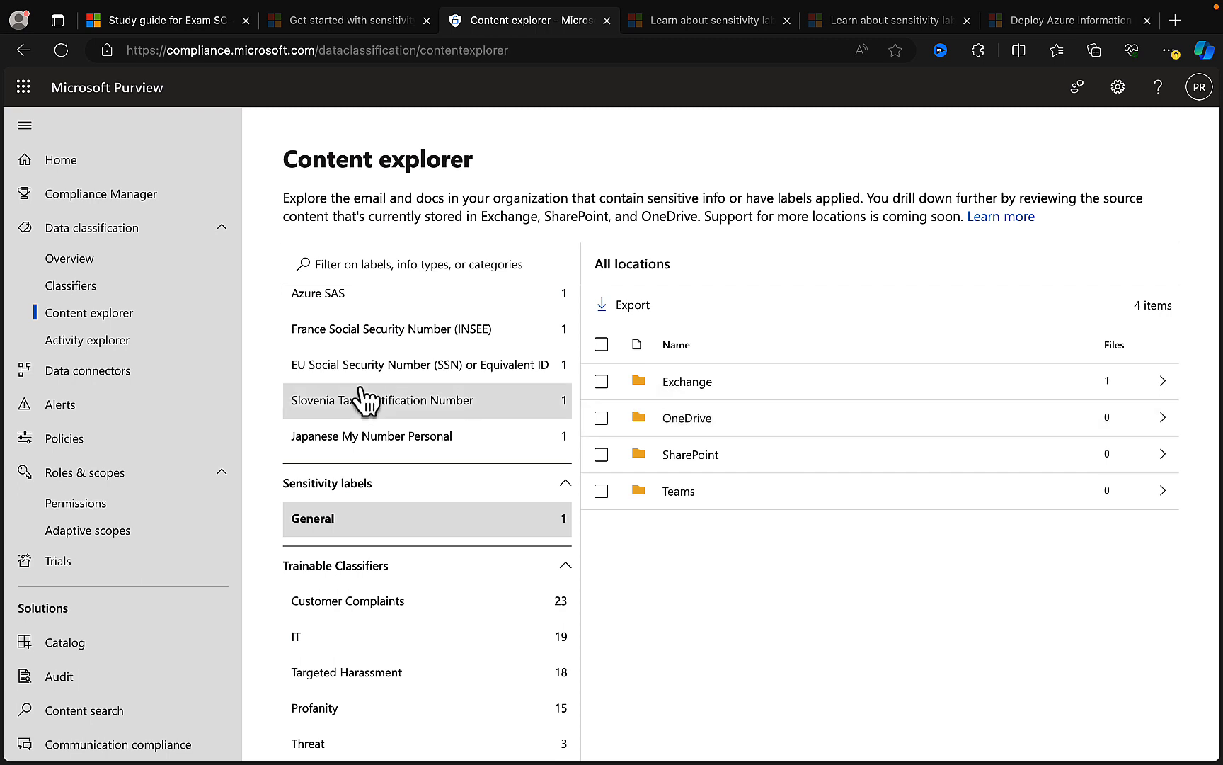
# - Open Activity explorer under Data classification and set the date filter's start date to 17 Feb 2024
pyautogui.click(138, 343)
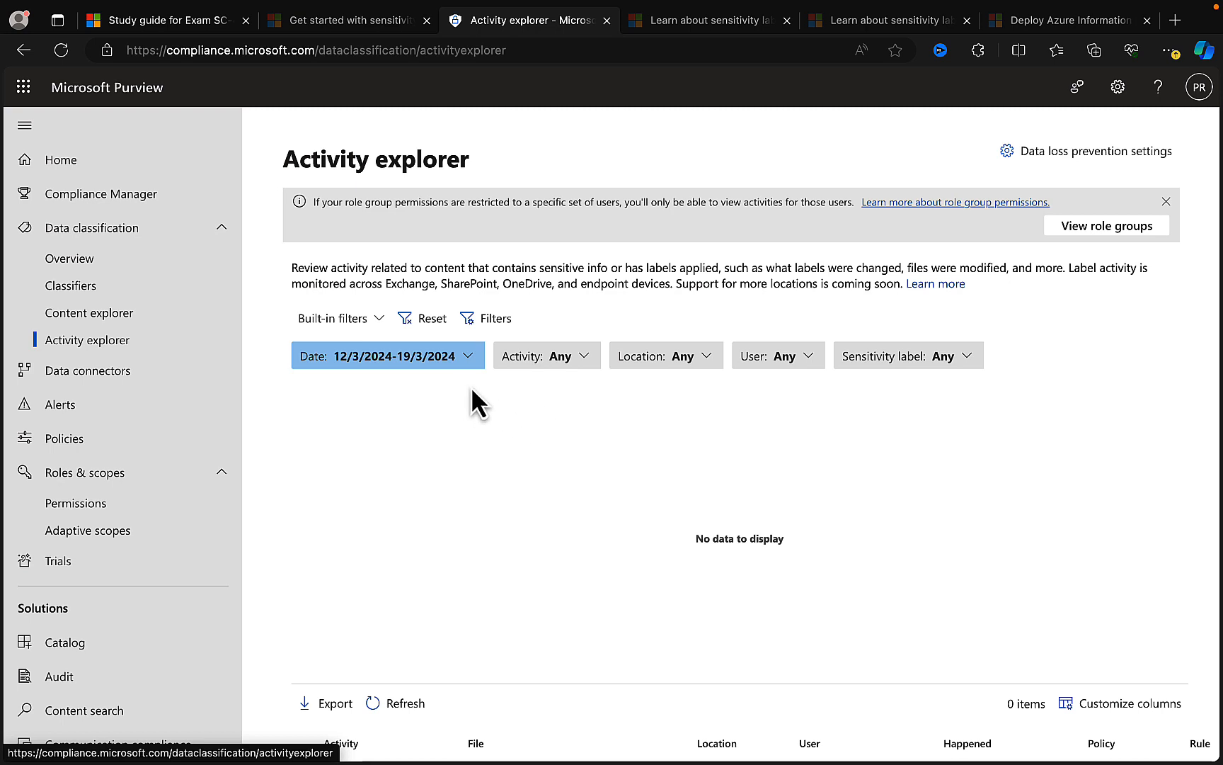
pyautogui.click(470, 361)
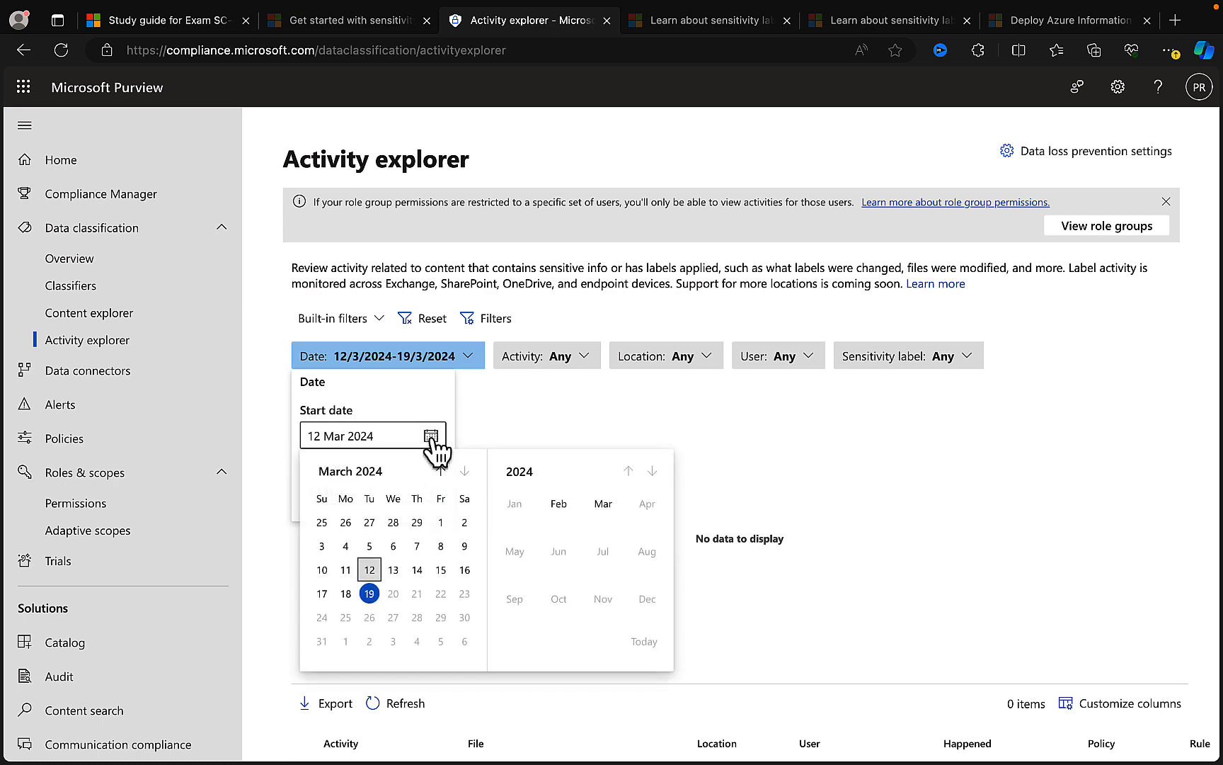
pyautogui.click(440, 471)
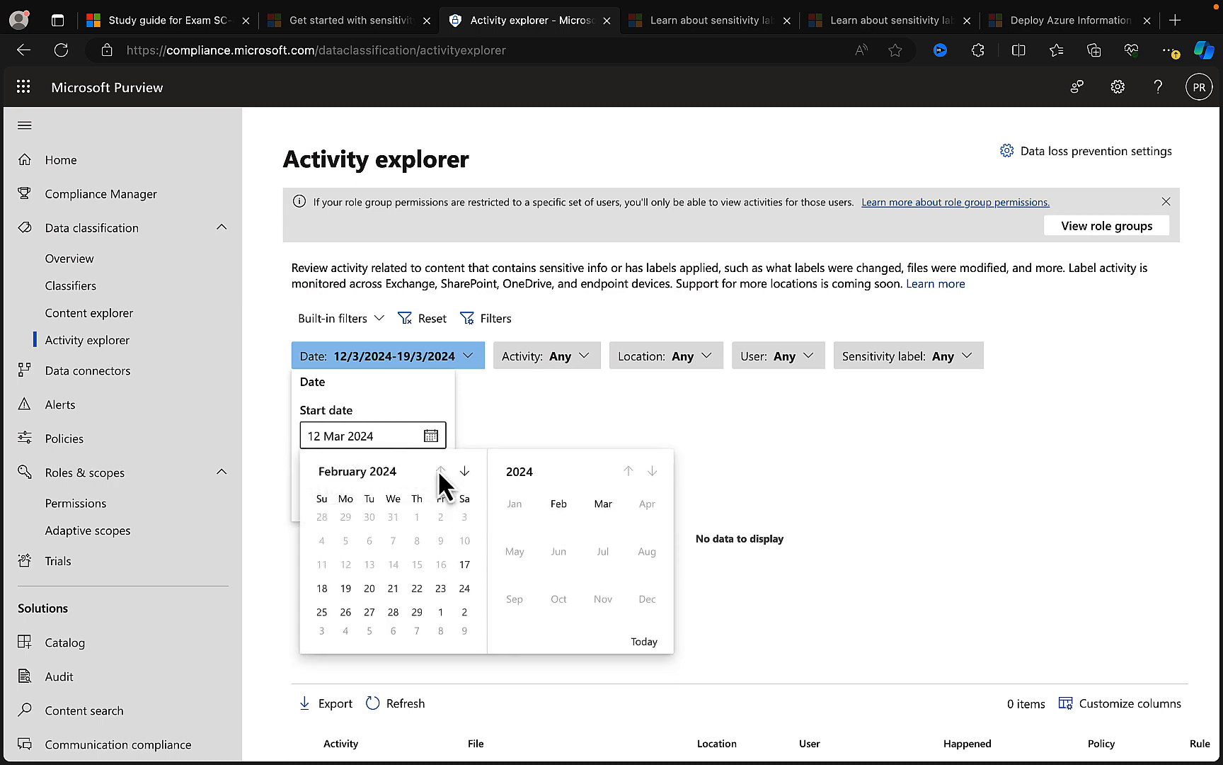
pyautogui.click(464, 570)
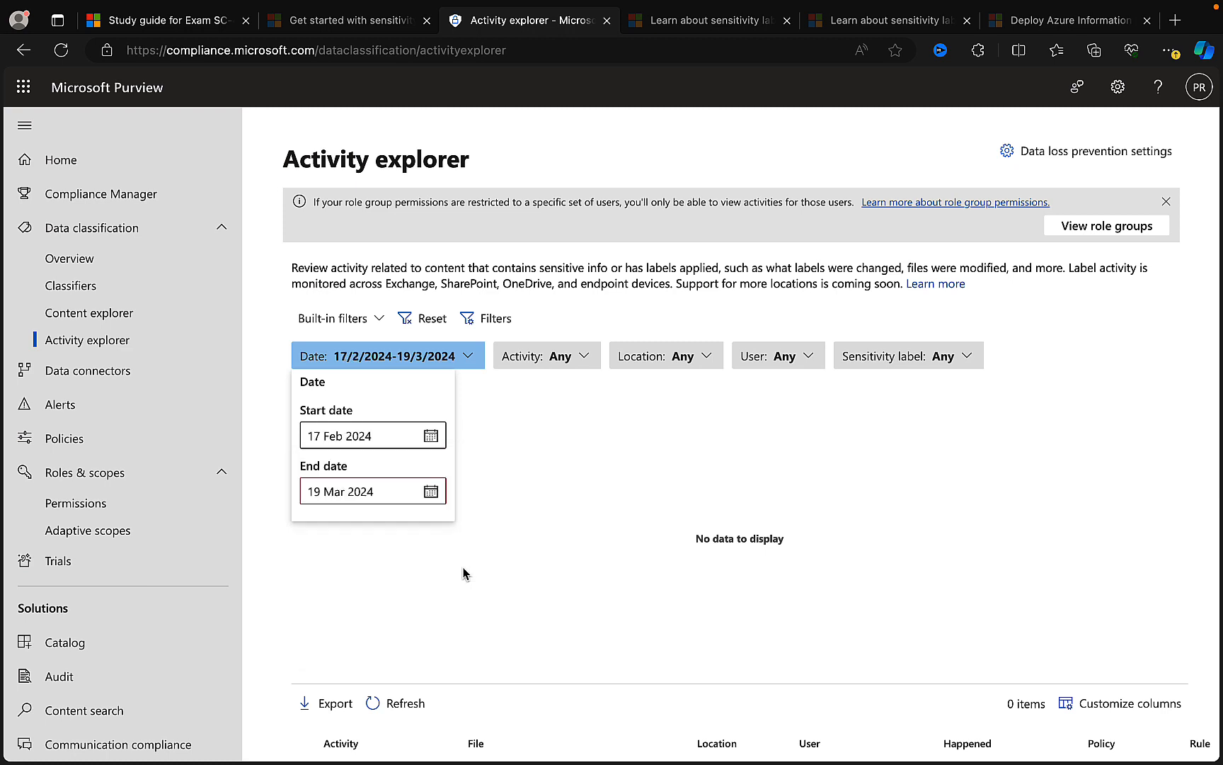
pyautogui.click(510, 535)
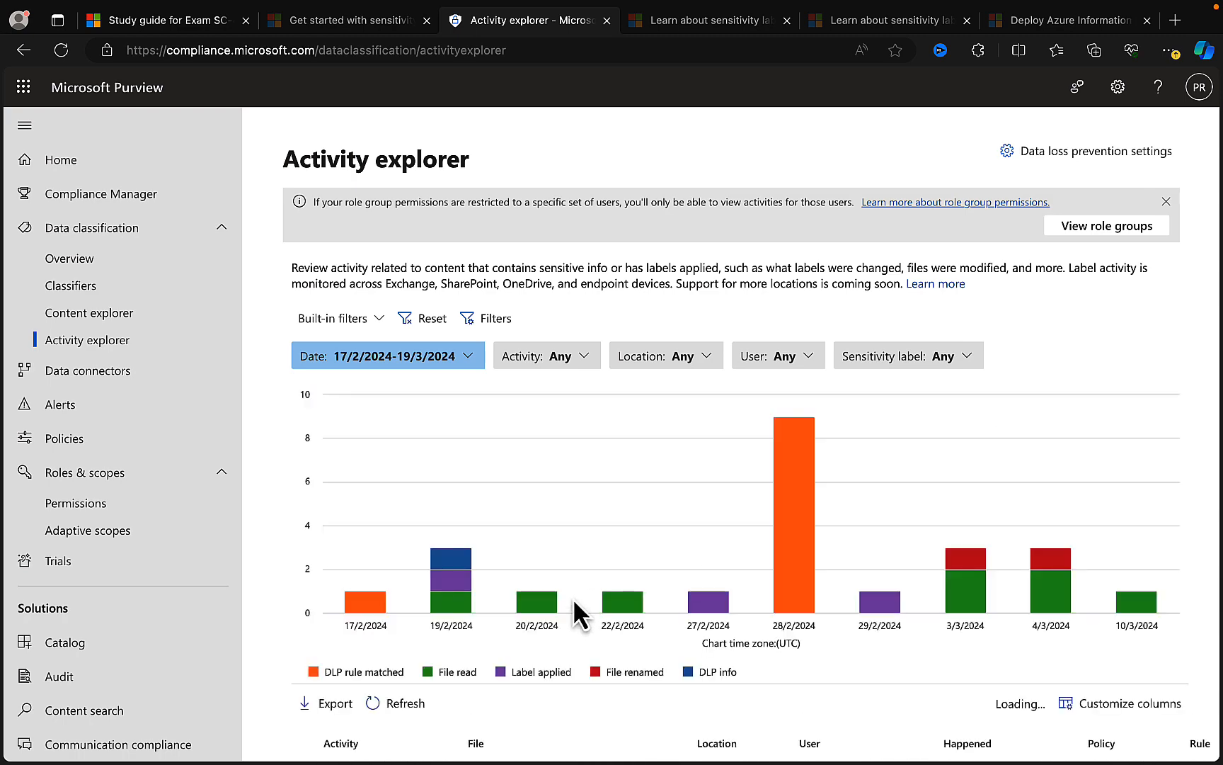
# - Review the activity chart and the list of file, label and DLP activities for the selected date range
pyautogui.moveTo(596, 532)
pyautogui.scroll(-2, 596, 532)
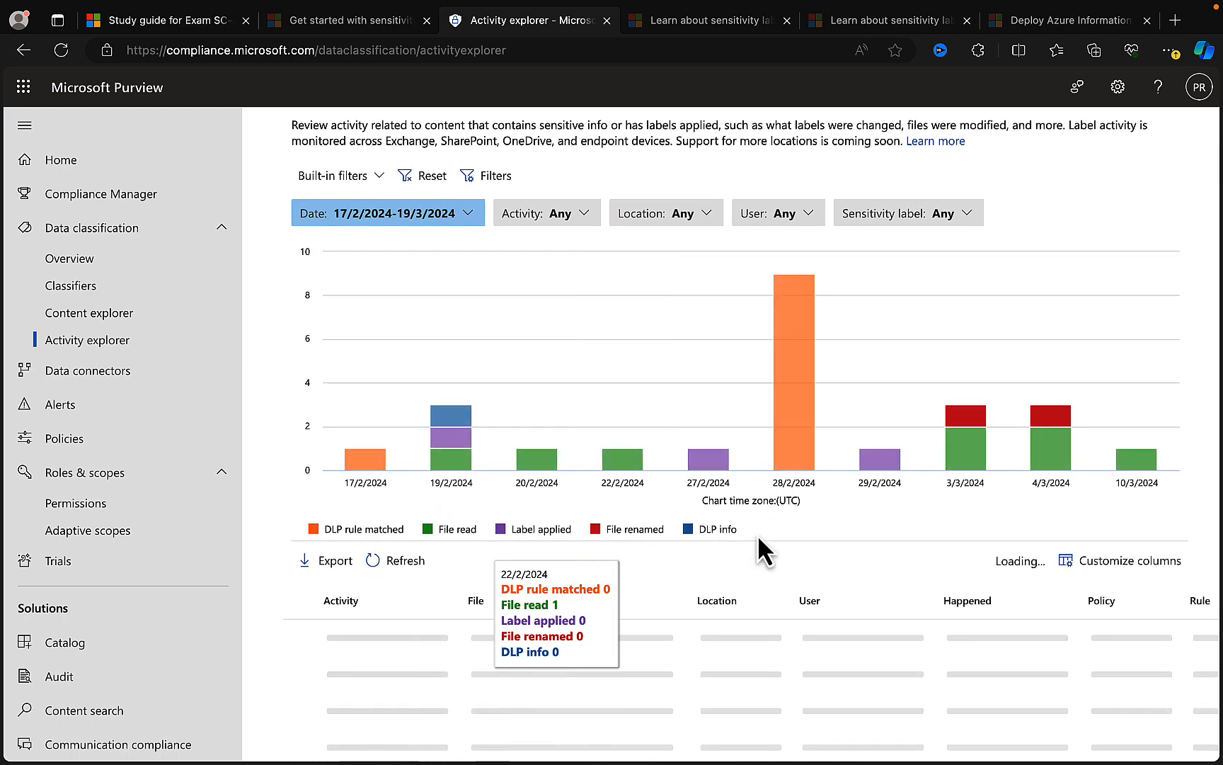
pyautogui.scroll(-3, 756, 543)
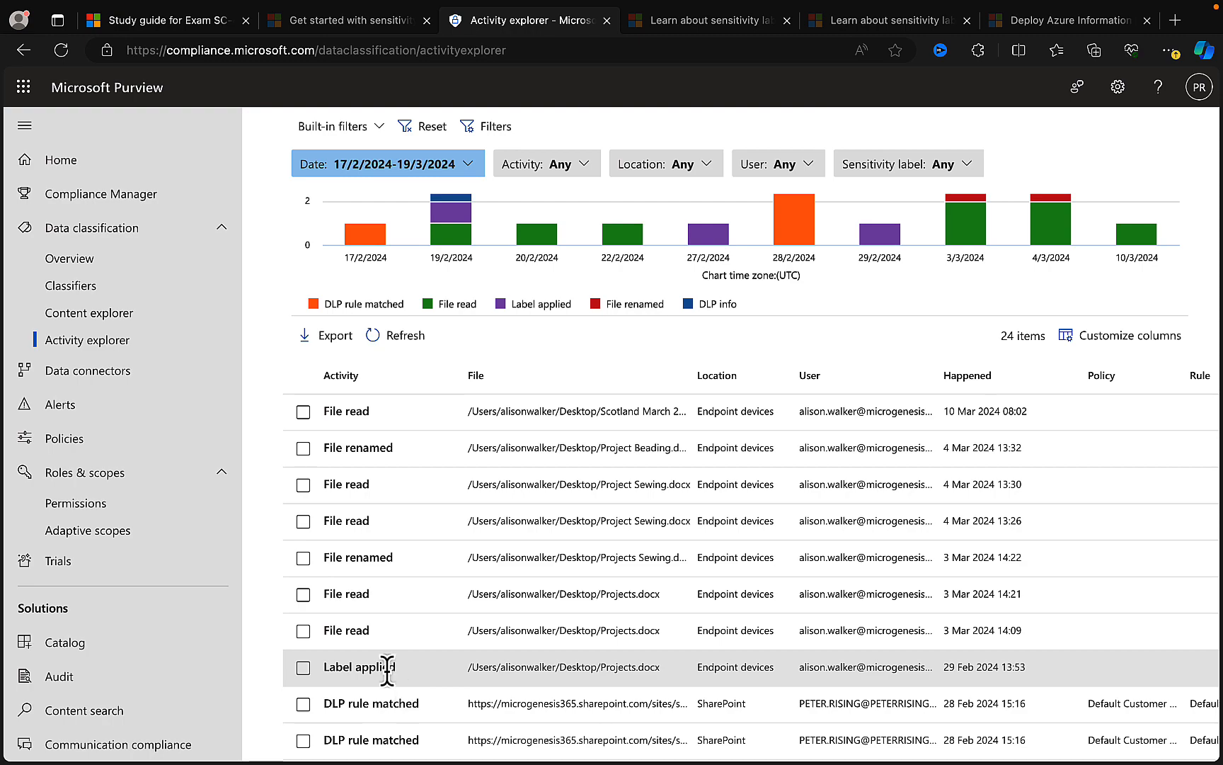
pyautogui.scroll(-2, 399, 670)
pyautogui.scroll(-3, 398, 670)
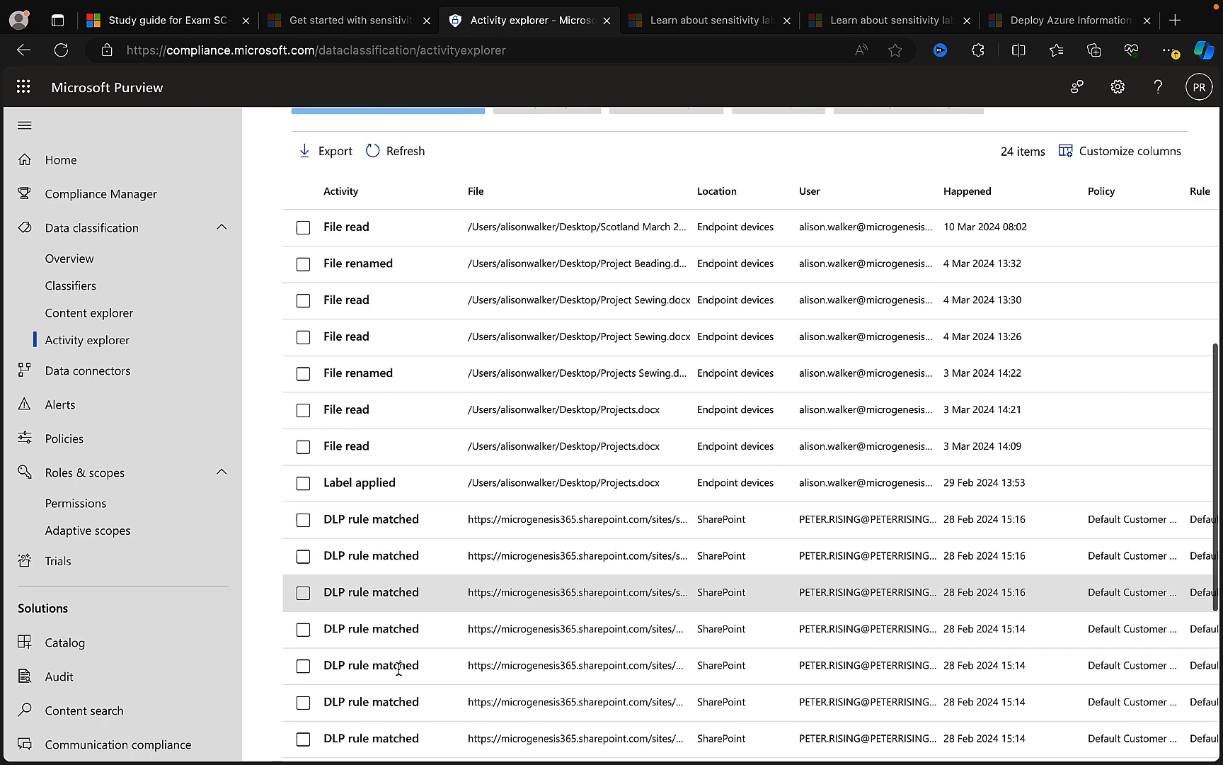
pyautogui.scroll(-3, 398, 668)
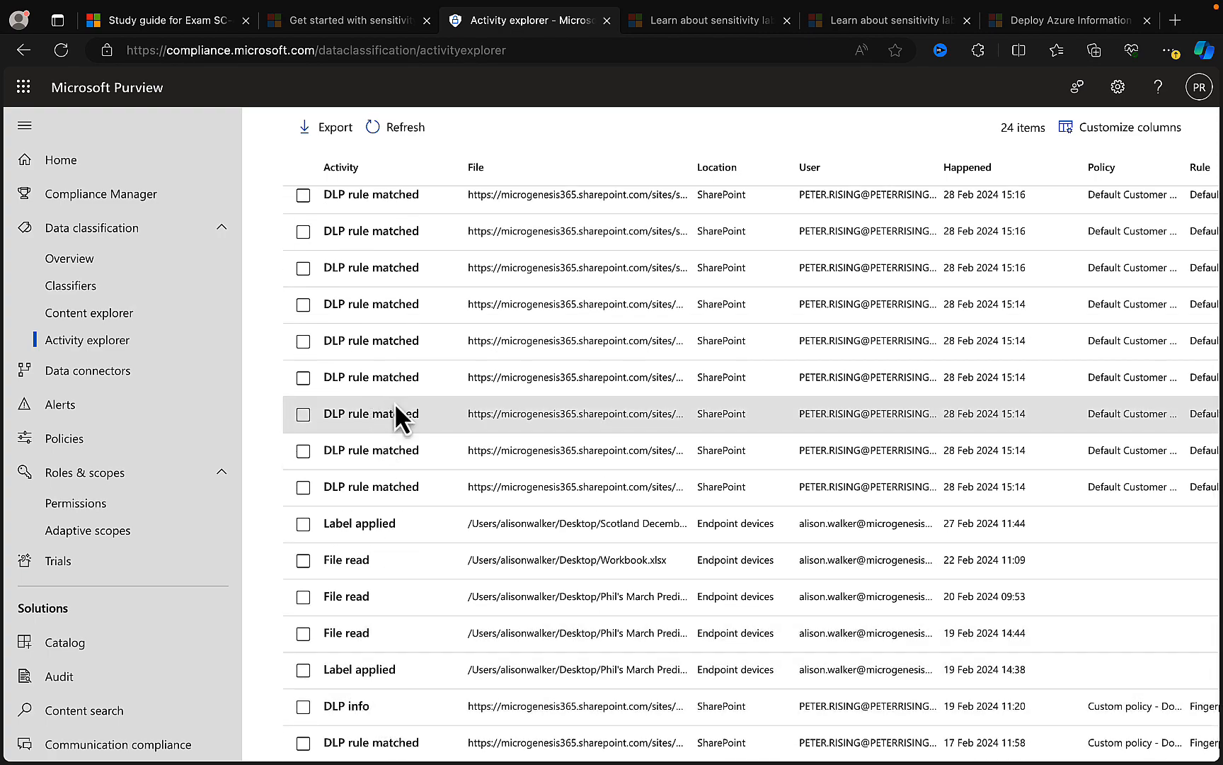
pyautogui.scroll(5, 414, 397)
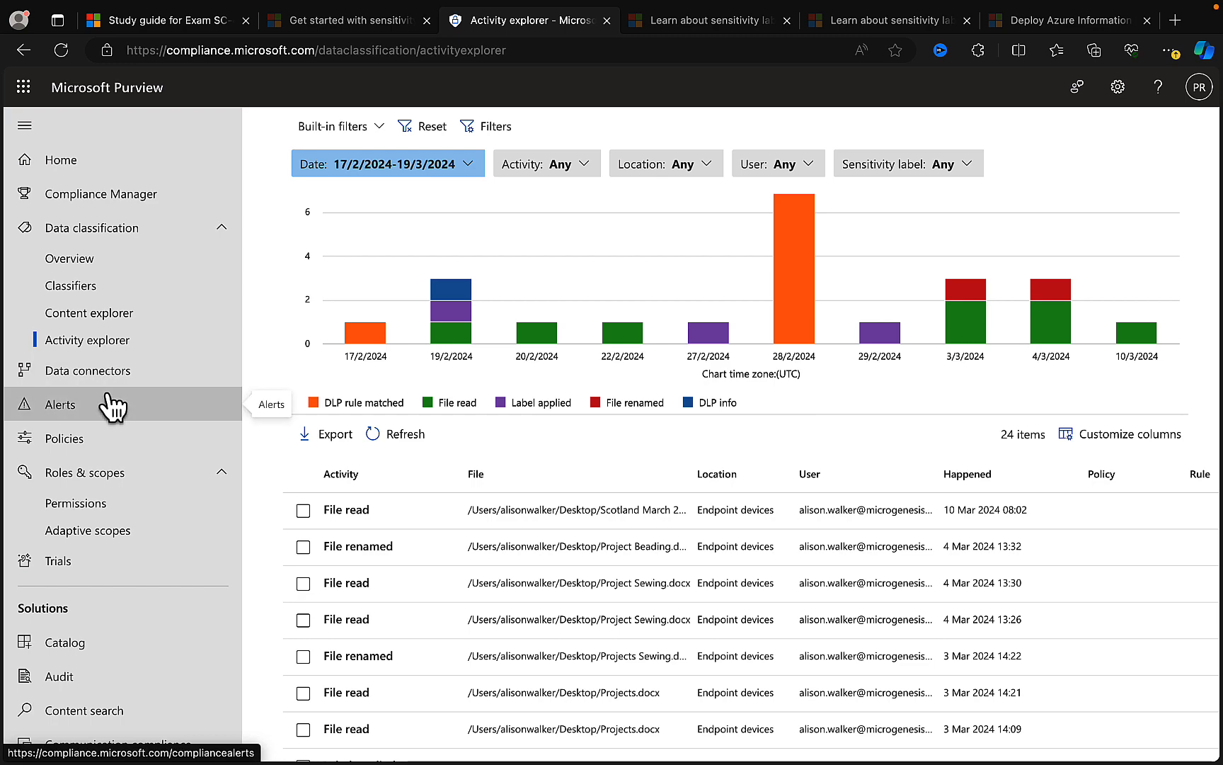
# - Open the Audit solution in Microsoft Purview to start a new audit log search
pyautogui.scroll(-2, 114, 407)
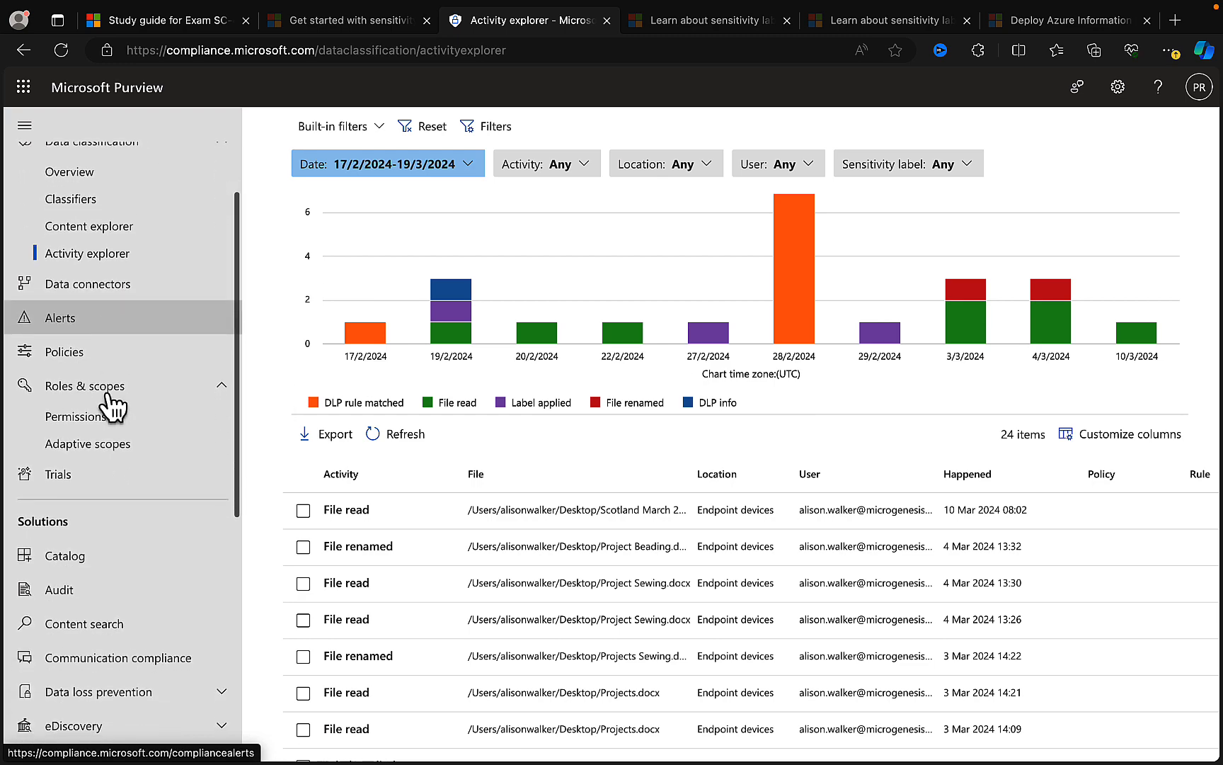
pyautogui.scroll(1, 112, 408)
pyautogui.scroll(-4, 111, 408)
pyautogui.scroll(-2, 112, 409)
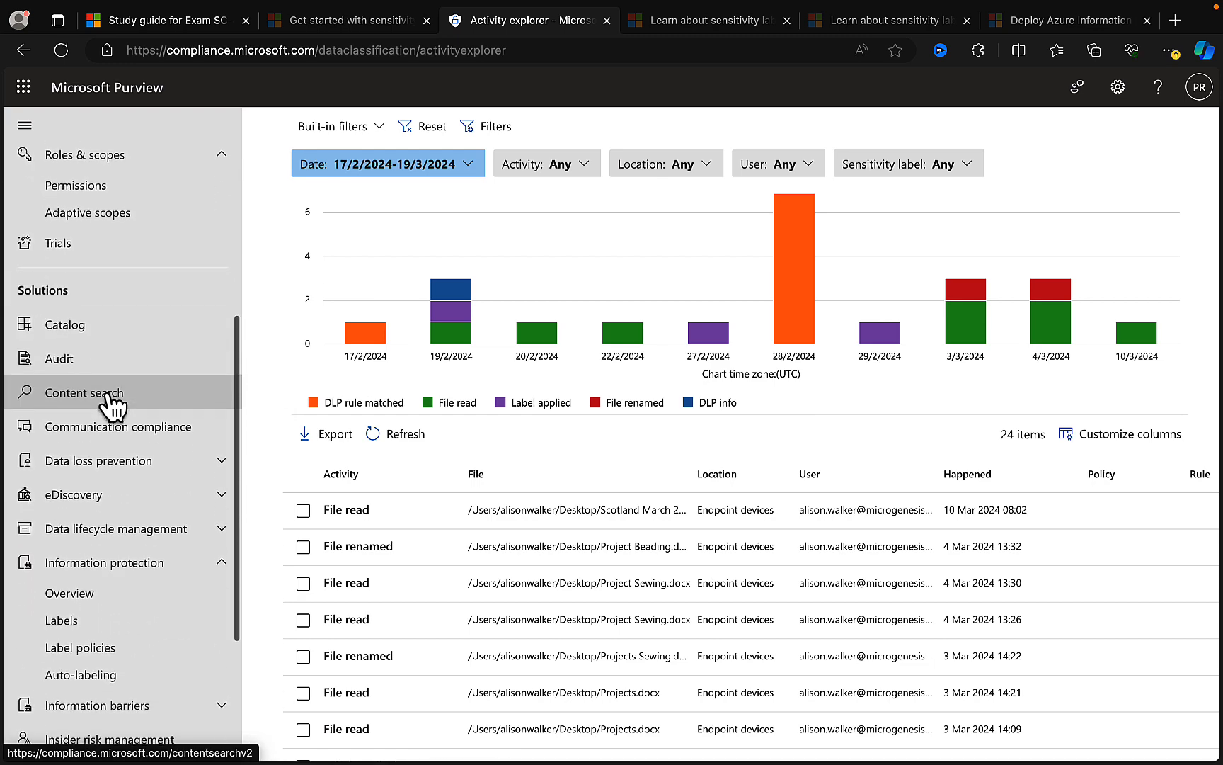
pyautogui.click(75, 354)
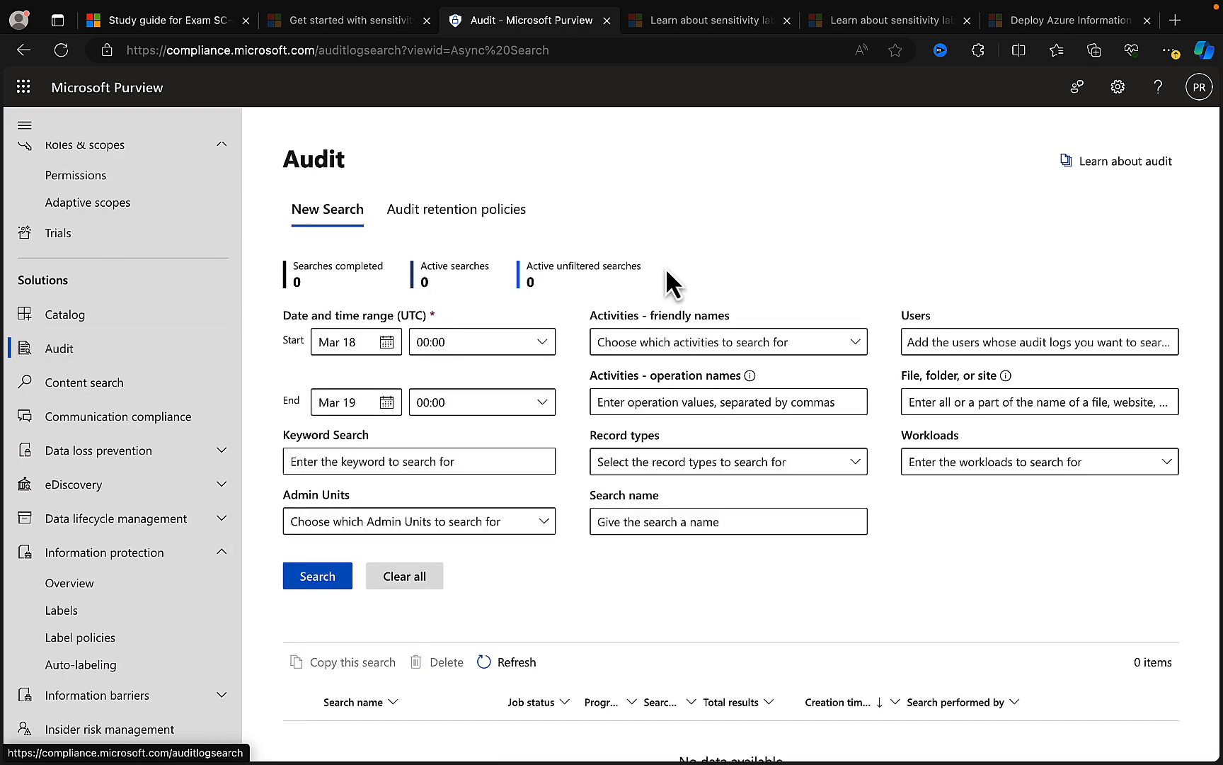
# - Look up activities matching "labe" and restrict the audit search to "Applied sensitivity label to an email"
pyautogui.click(843, 345)
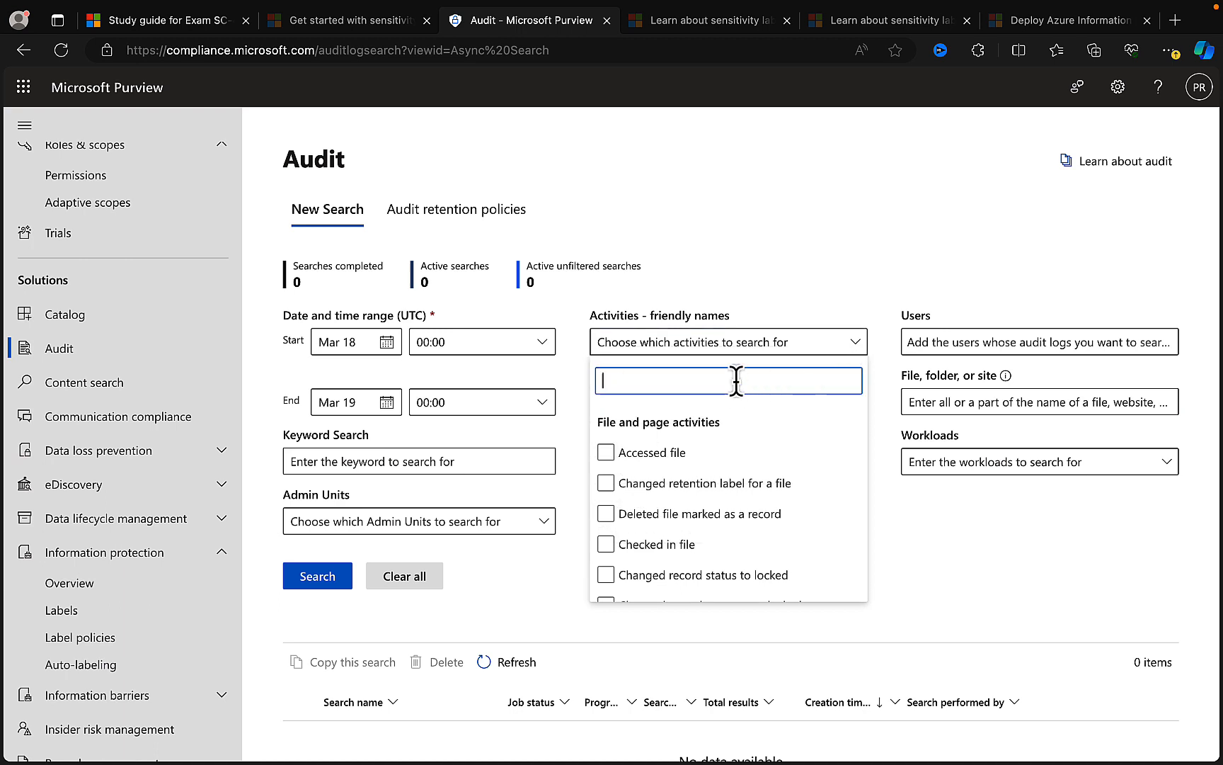
pyautogui.write('la')
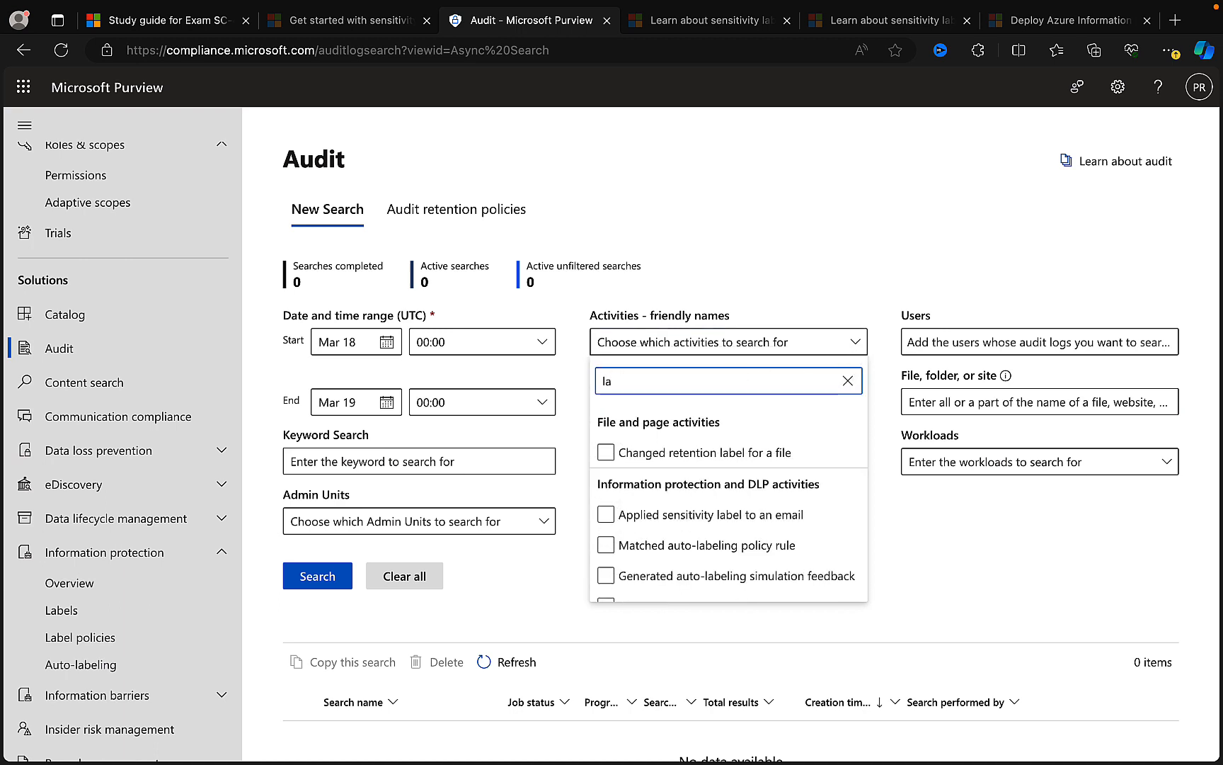
pyautogui.write('be')
pyautogui.click(778, 515)
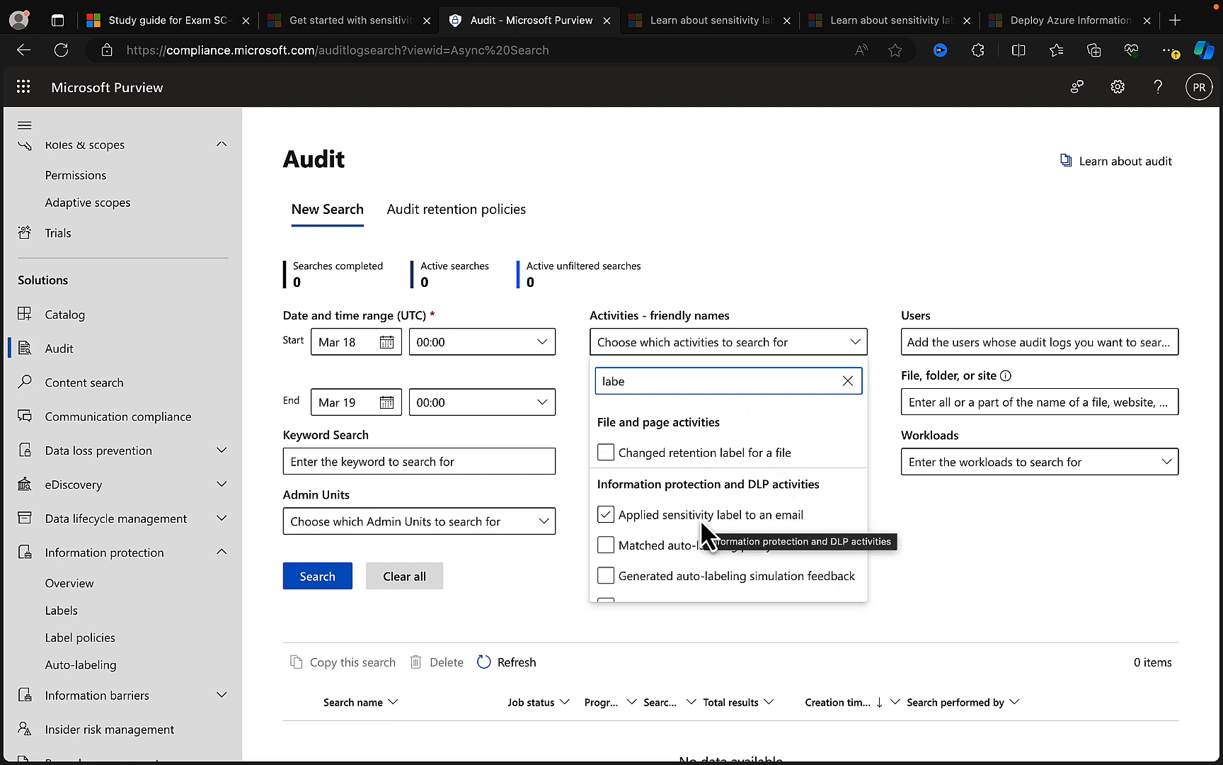
pyautogui.scroll(-2, 702, 519)
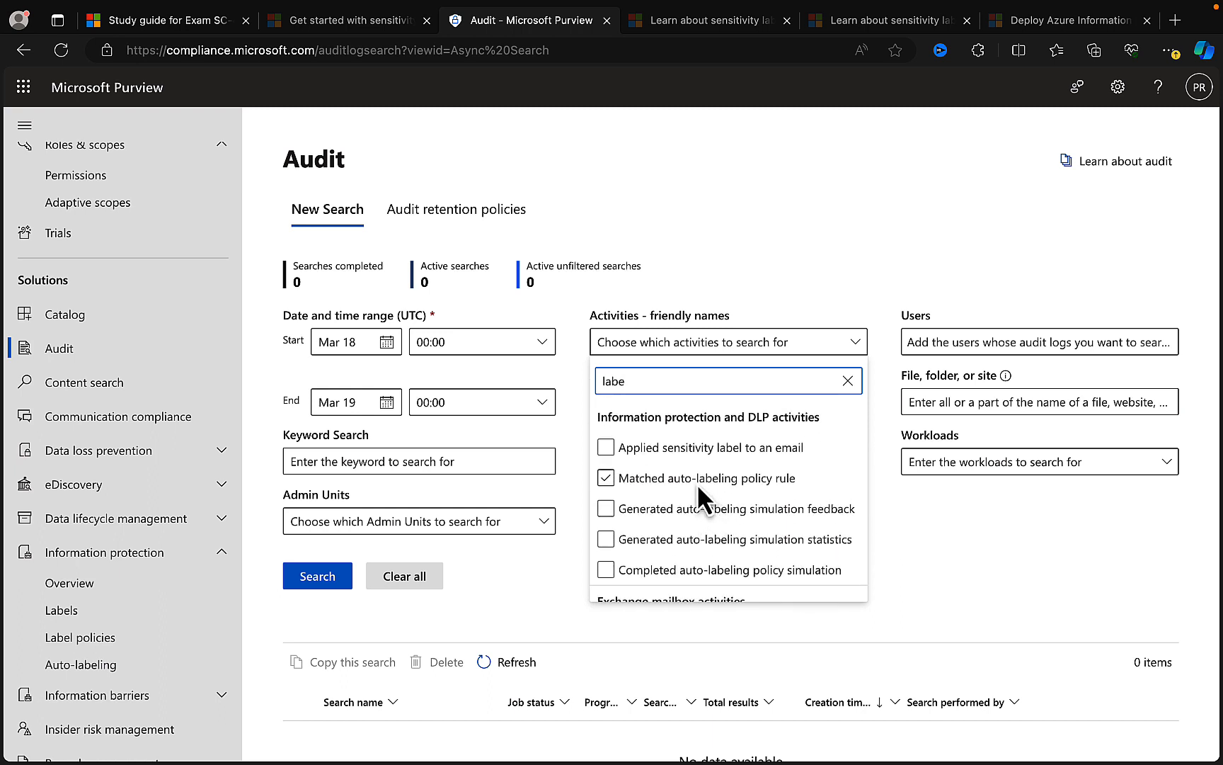
pyautogui.scroll(-1, 708, 481)
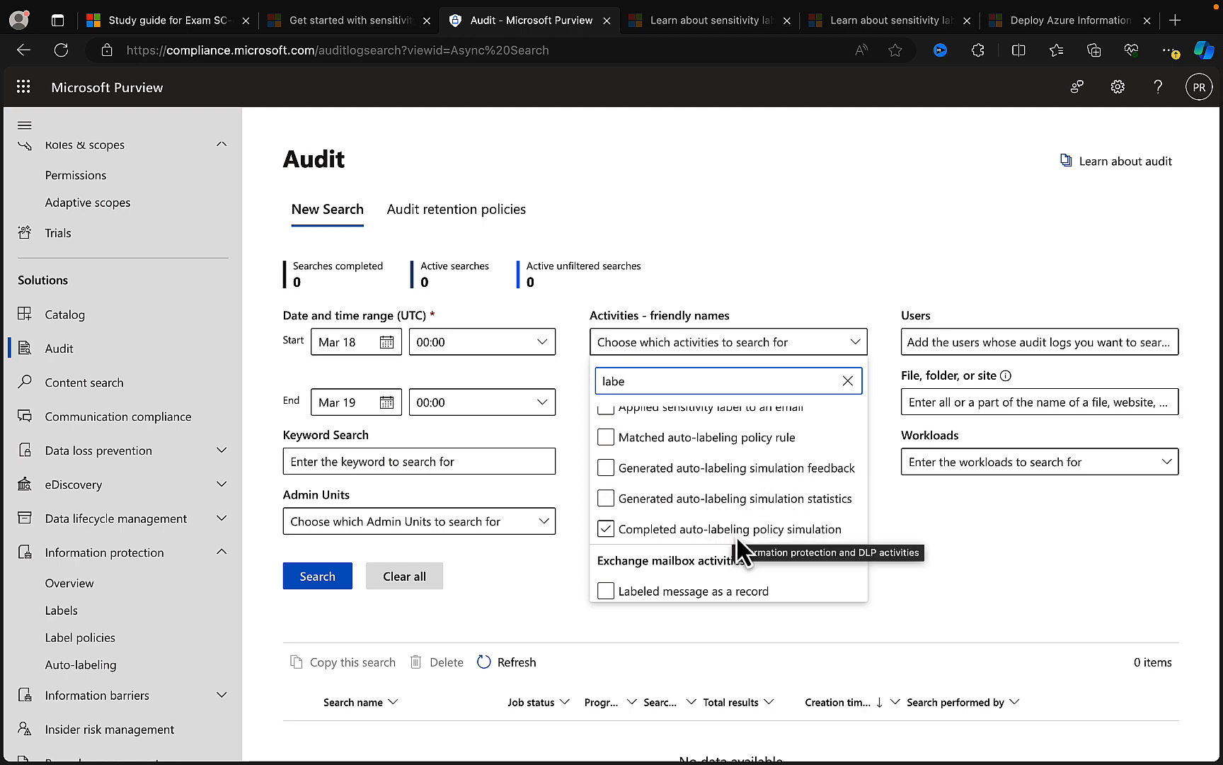
pyautogui.scroll(1, 782, 527)
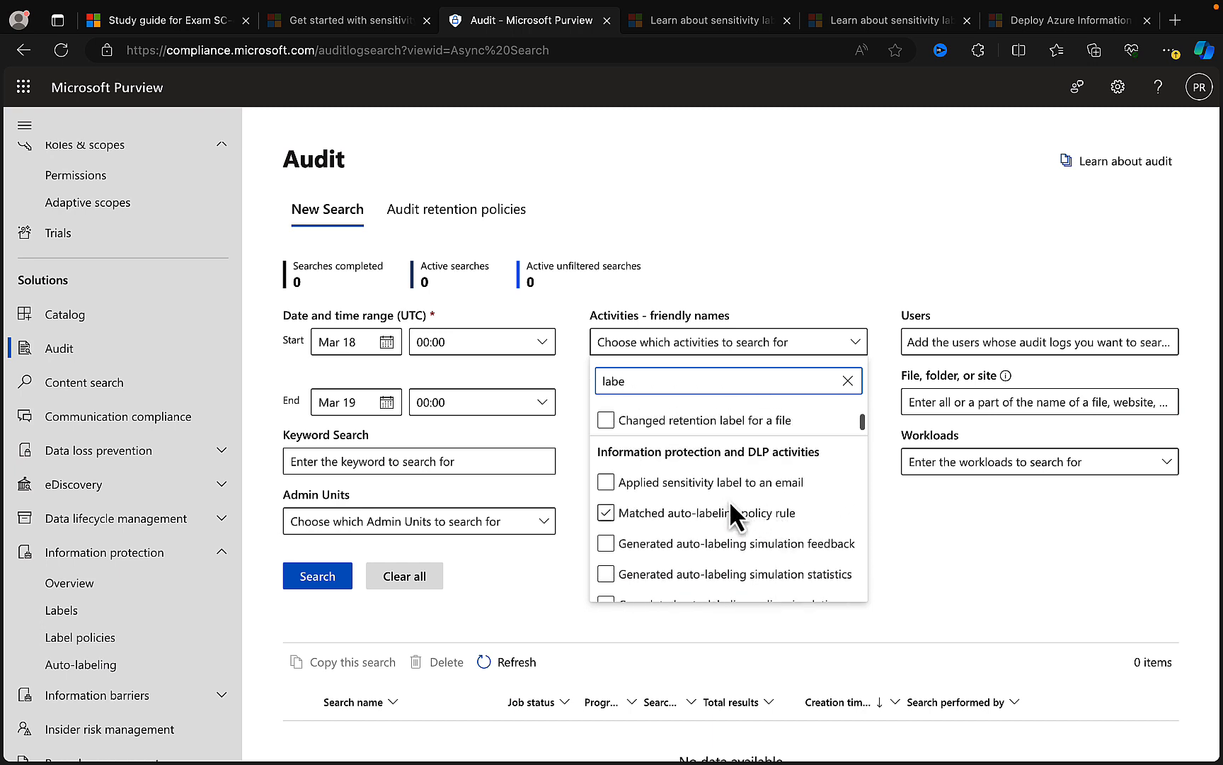
pyautogui.click(615, 484)
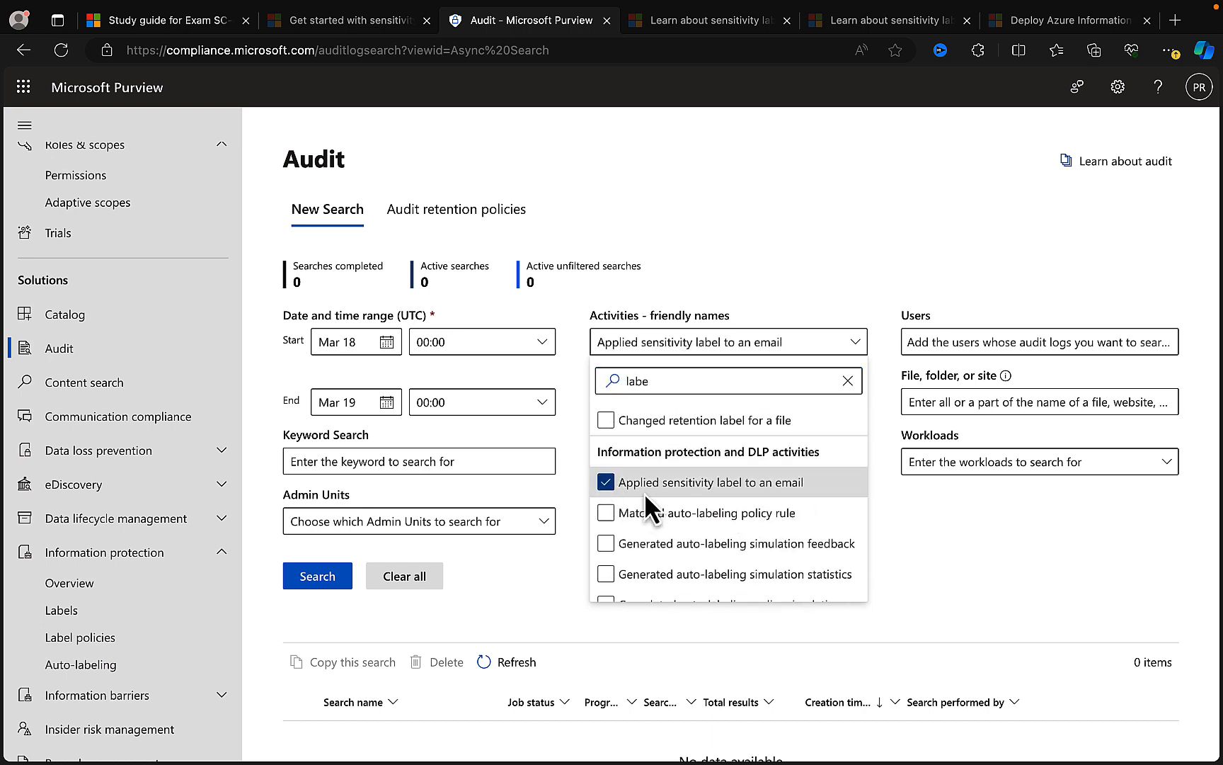
pyautogui.click(836, 256)
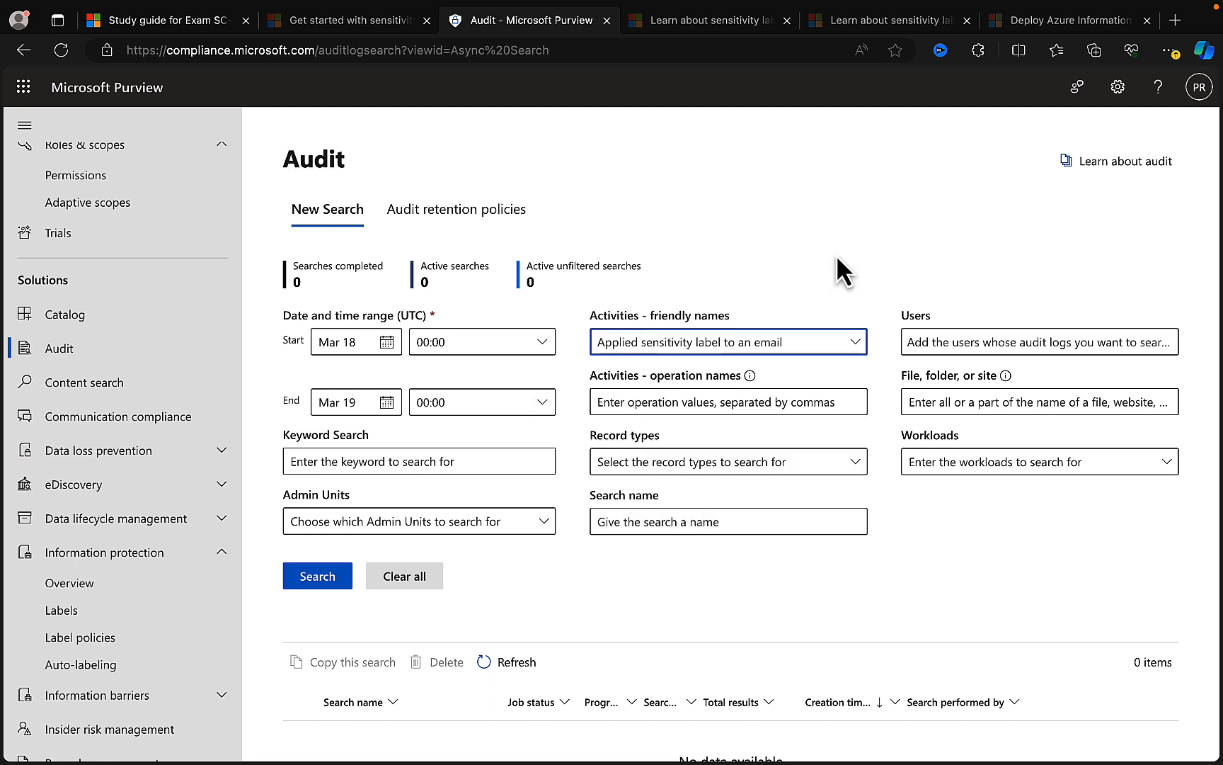
# - Set the start date of the audit search to January 1, 2024
pyautogui.click(387, 342)
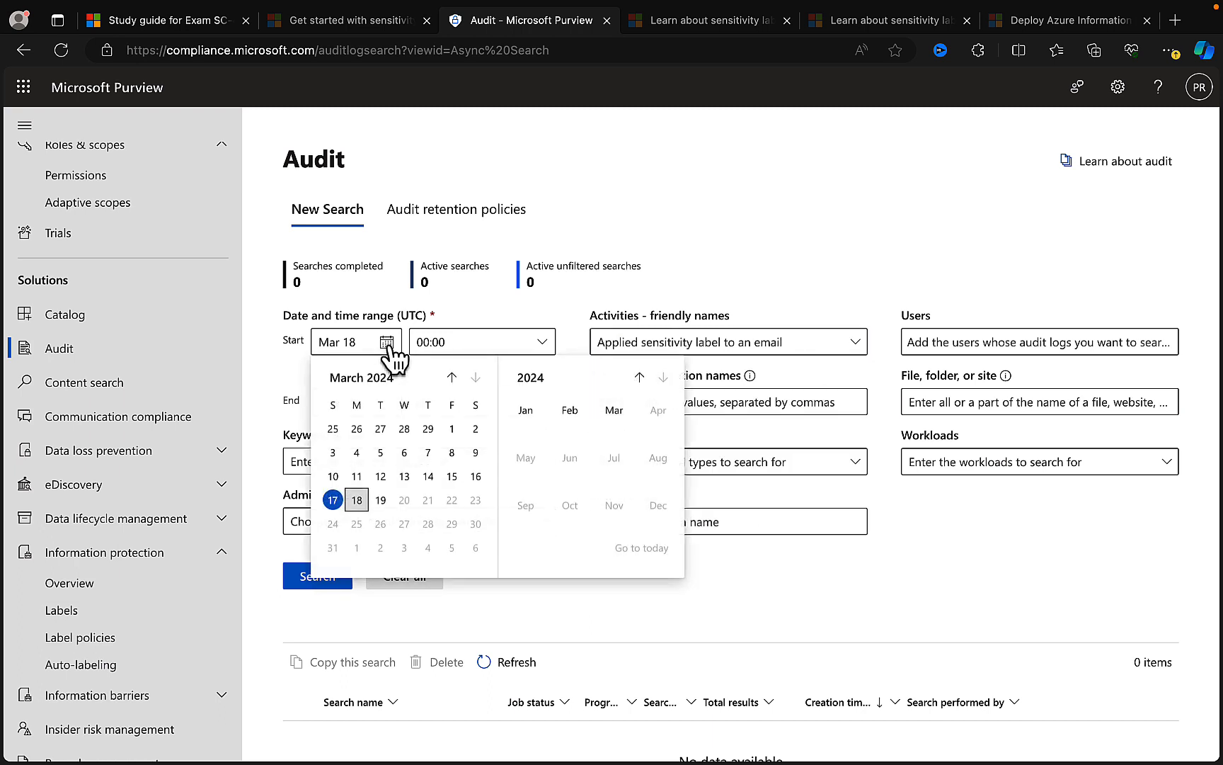
pyautogui.click(451, 377)
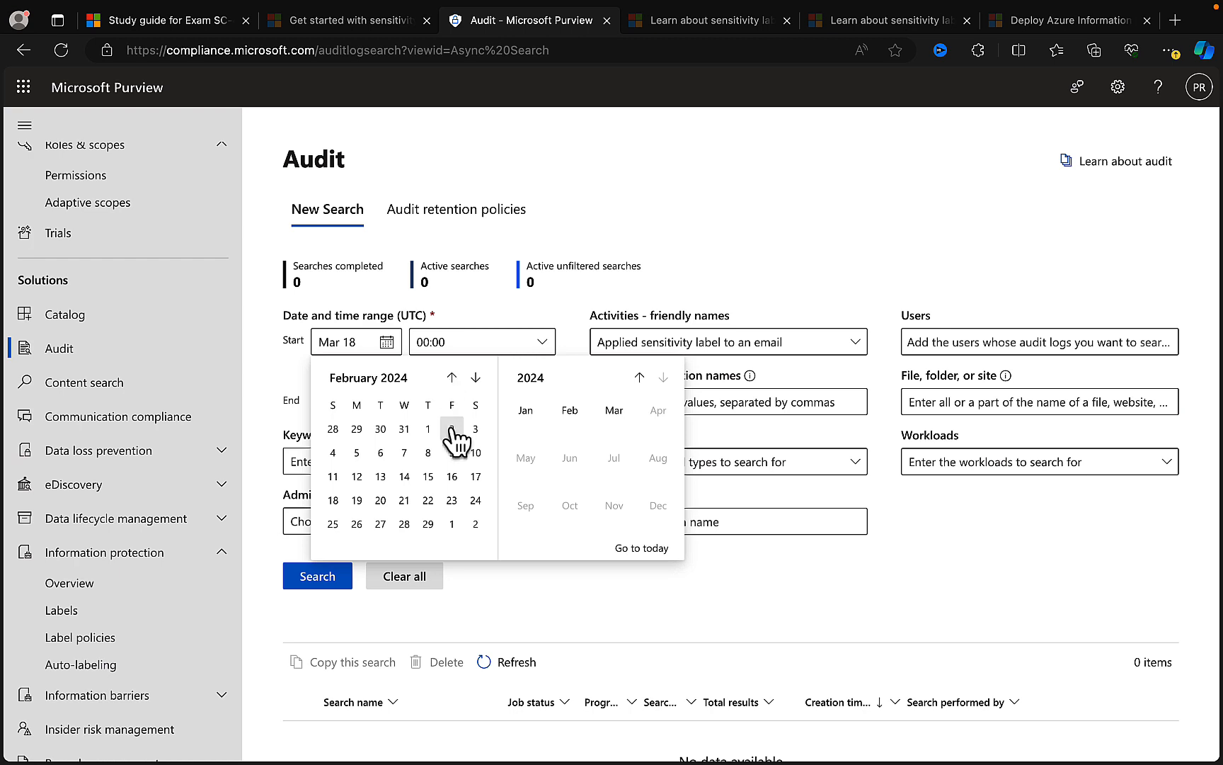
pyautogui.click(452, 377)
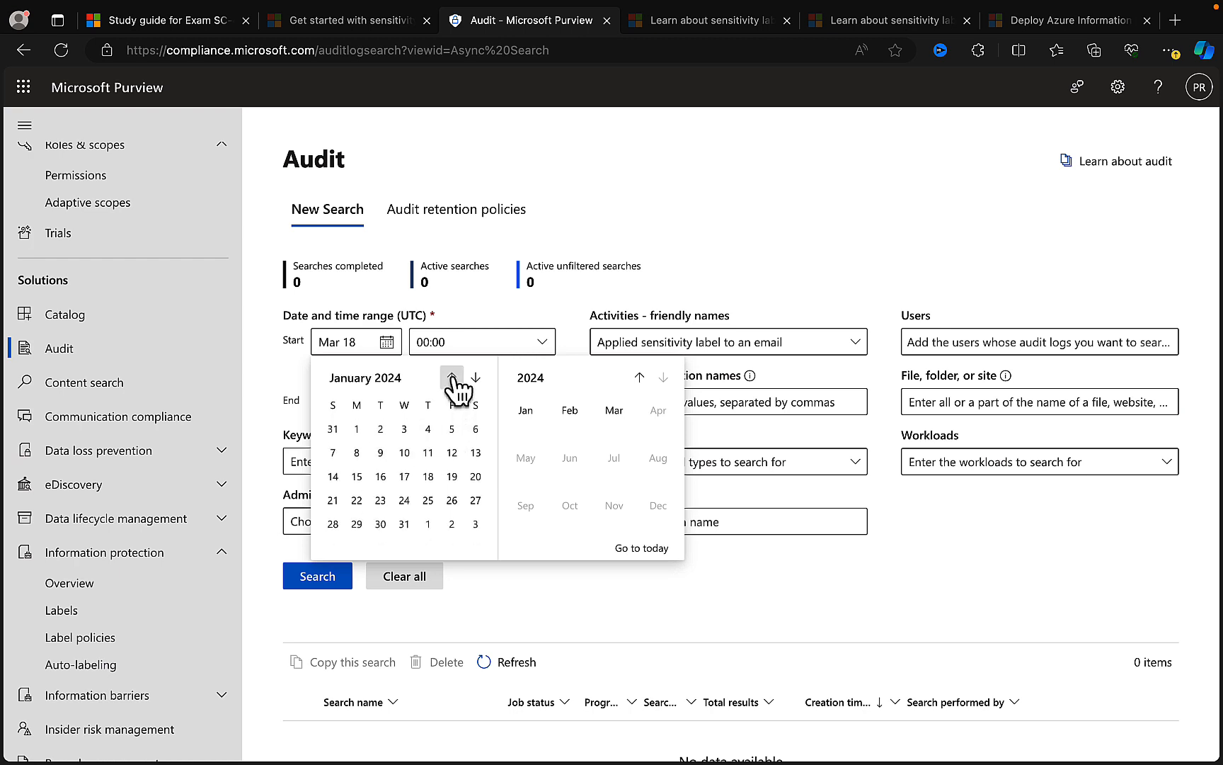
pyautogui.click(357, 430)
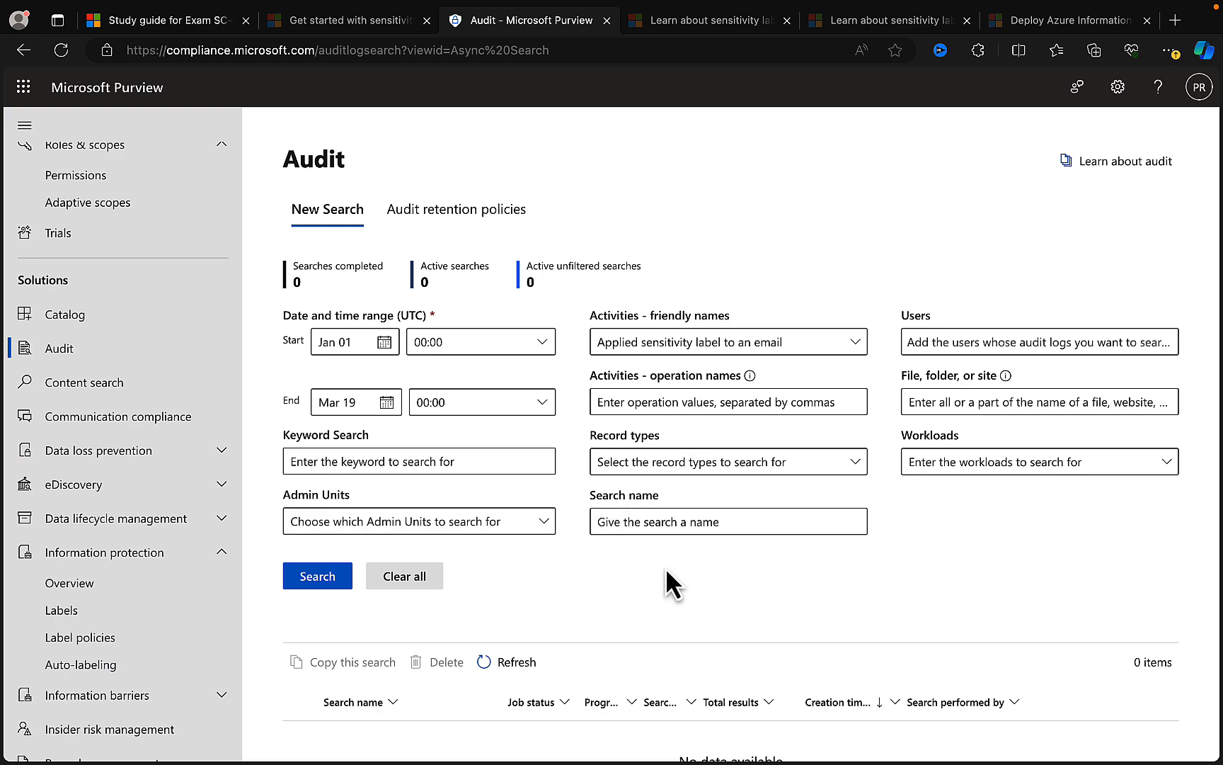
# - Run the audit search and select its job in the search list
pyautogui.scroll(-1, 672, 570)
pyautogui.click(311, 522)
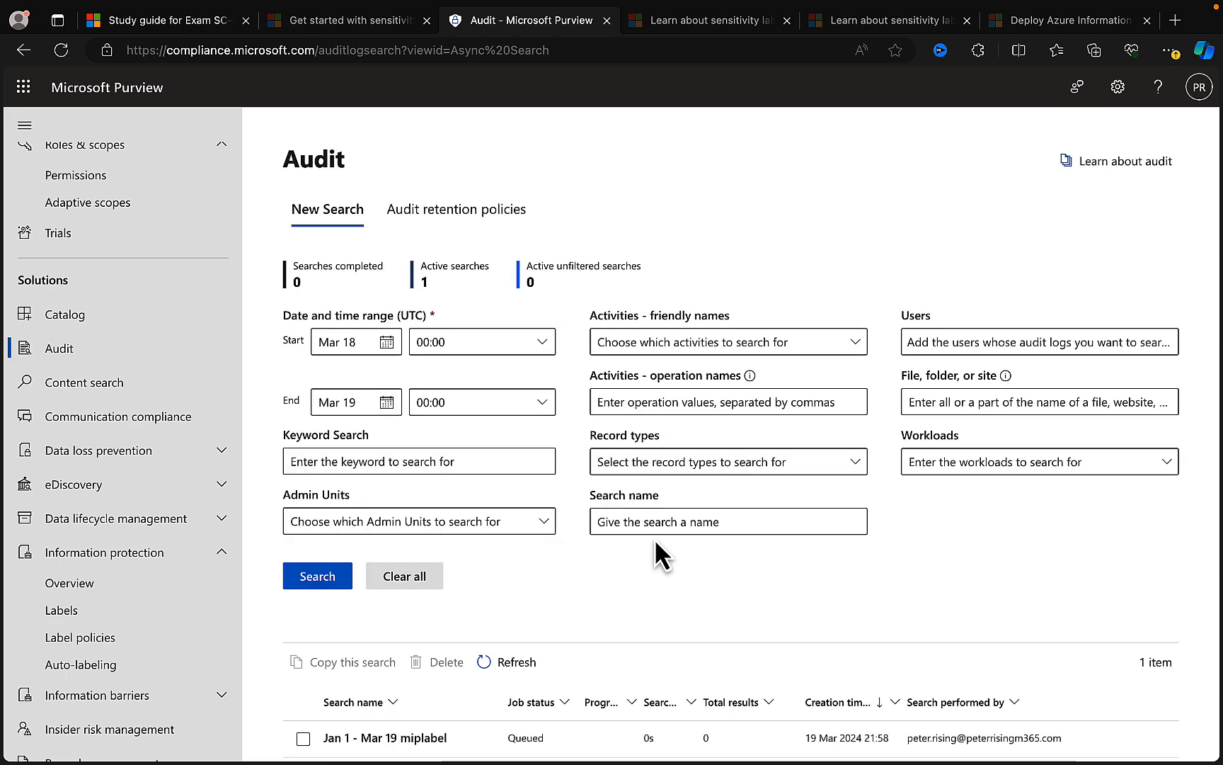
pyautogui.click(426, 737)
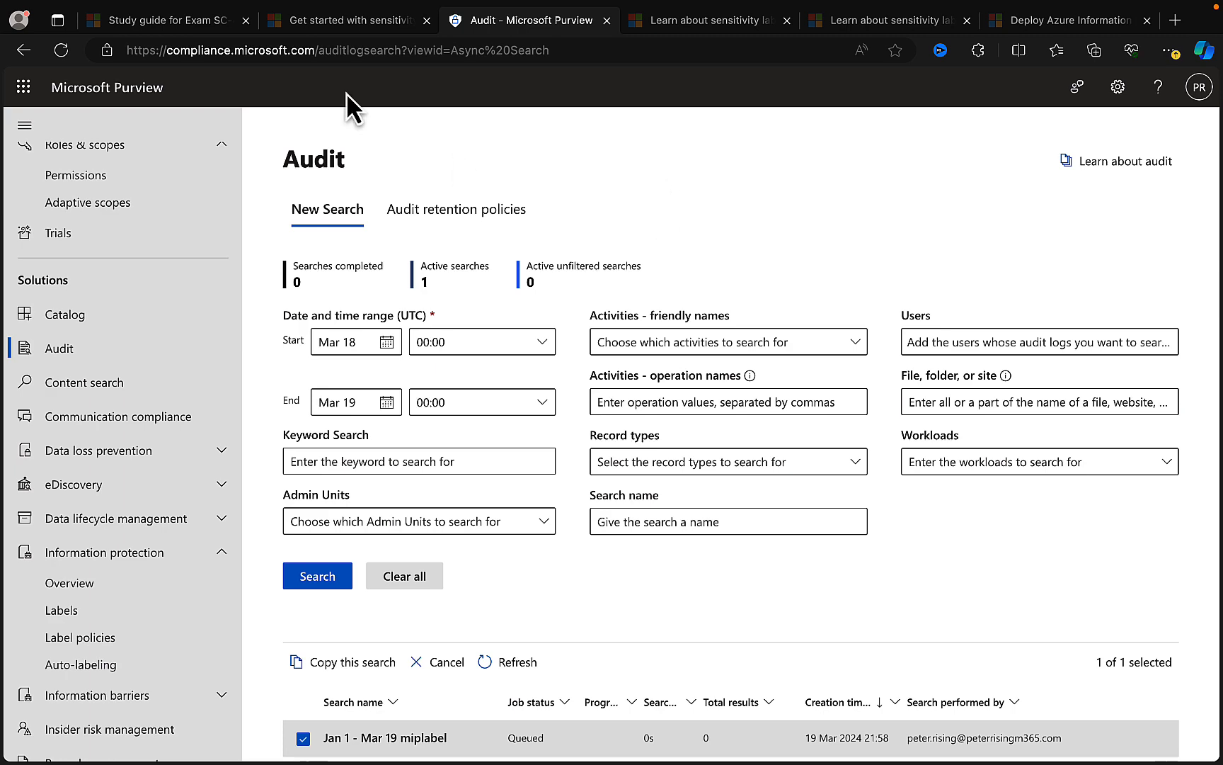
# - Highlight the SC-400 study guide objective on bulk classification of on-premises data with the Information Protection scanner, and return to the Purview portal
pyautogui.click(168, 20)
pyautogui.moveTo(420, 363); pyautogui.dragTo(357, 338)
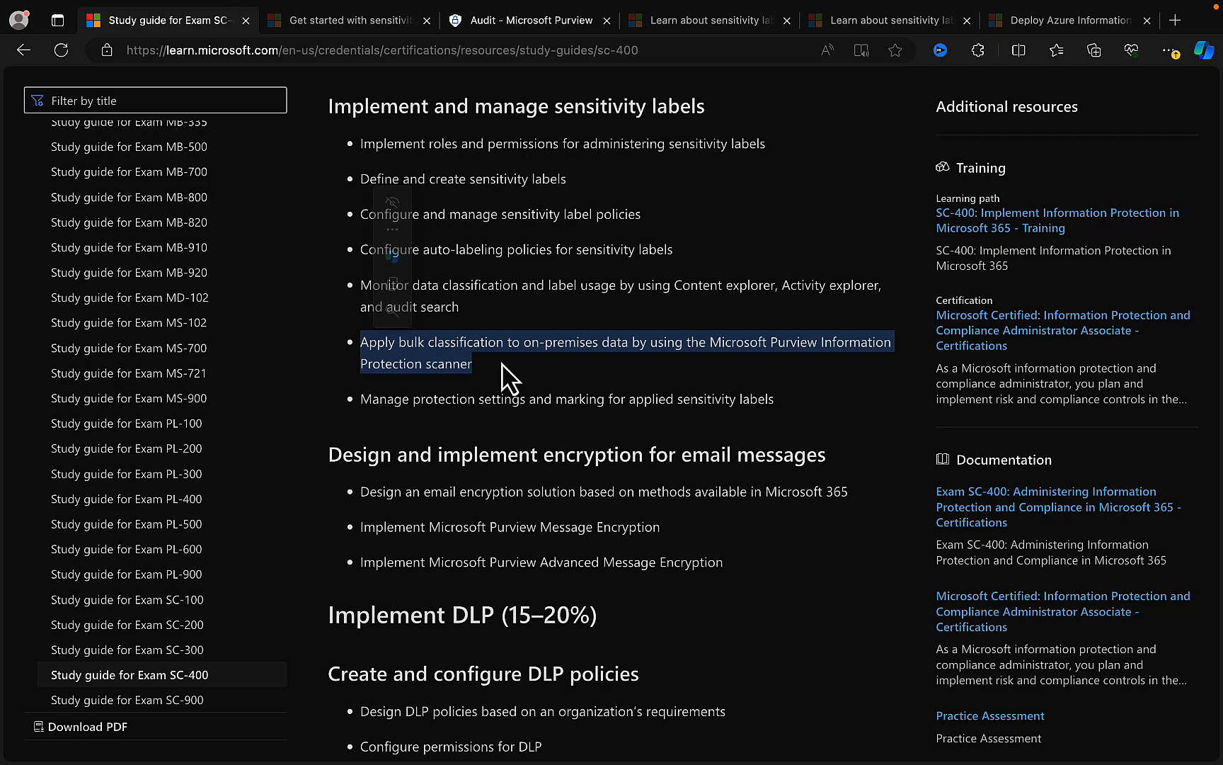
pyautogui.click(510, 27)
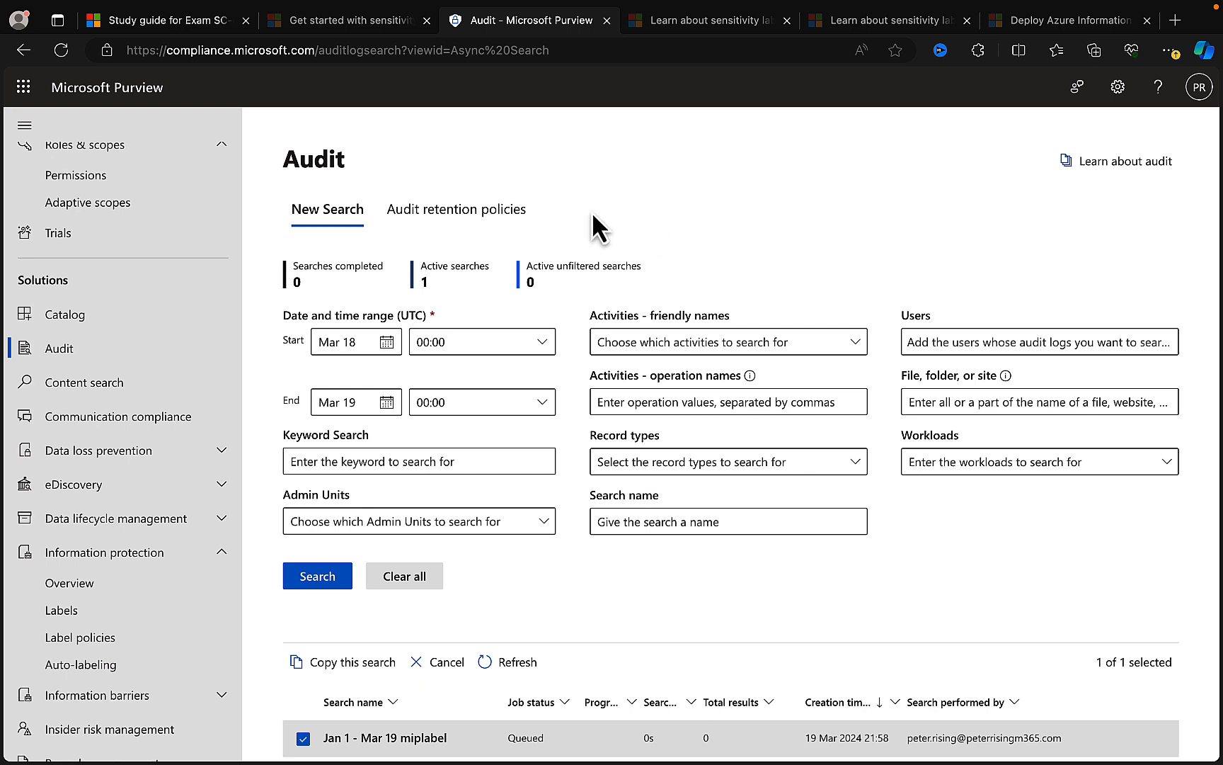
# - Open the Information protection scanner page in the Purview settings
pyautogui.scroll(-3, 170, 459)
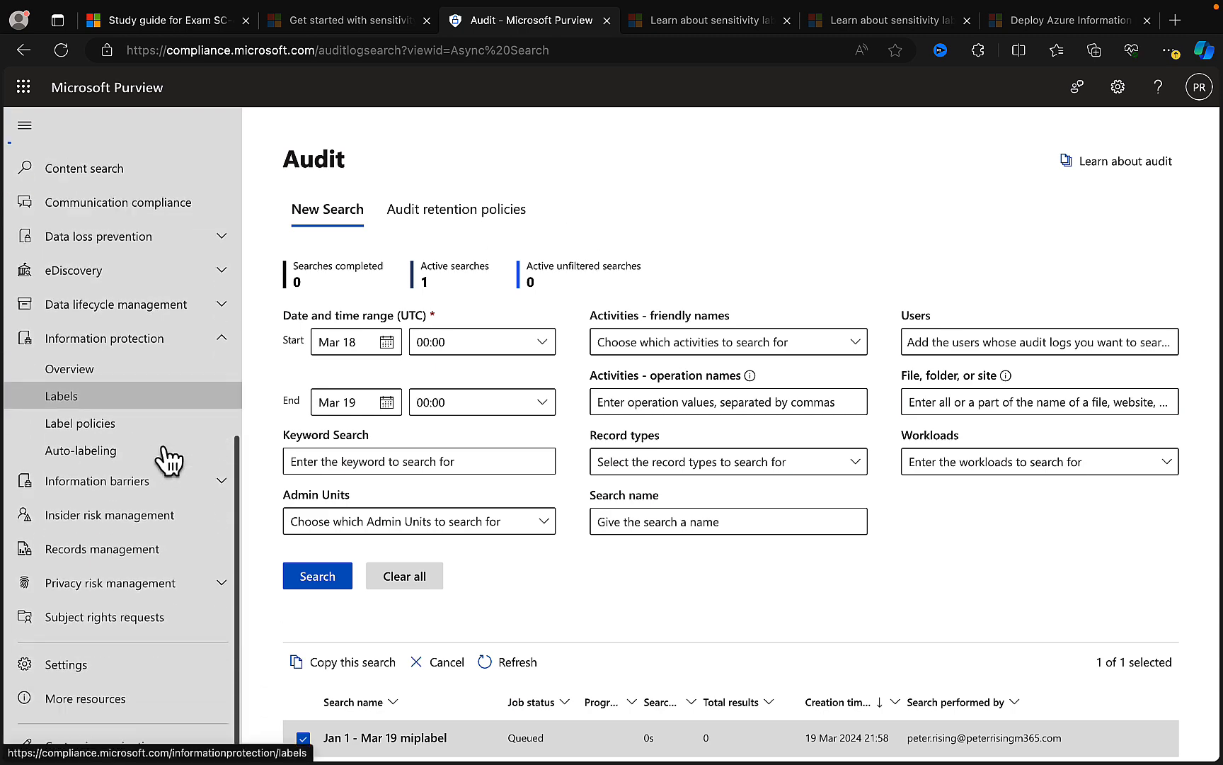
pyautogui.click(109, 676)
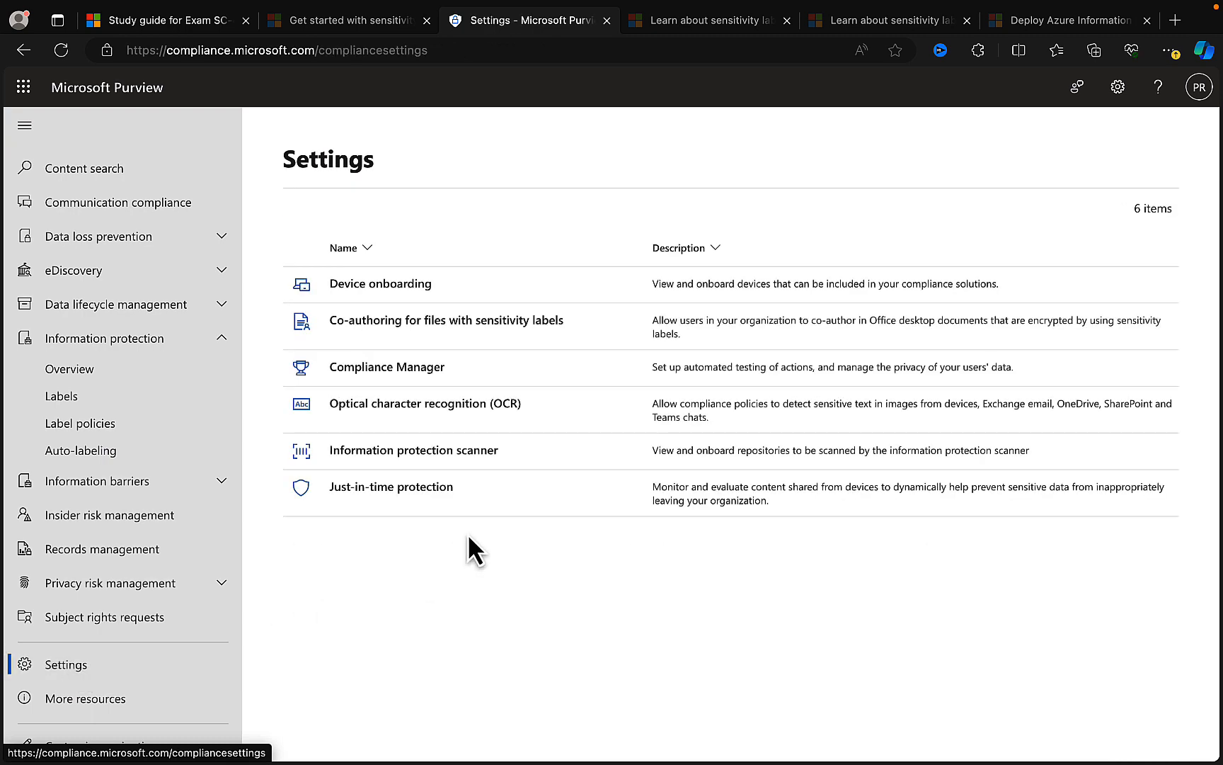
pyautogui.click(408, 460)
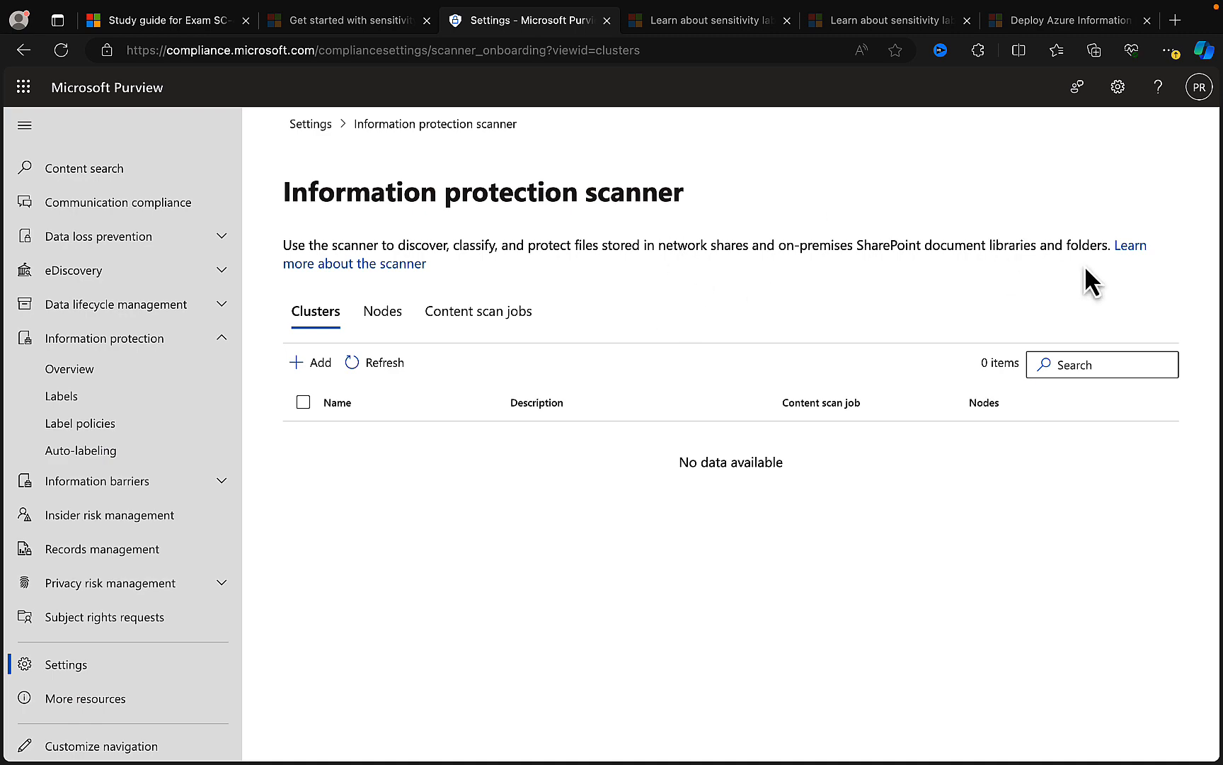
# - Open the article linked for learning more about the scanner in a new browser tab and switch to it
pyautogui.rightClick(1131, 246)
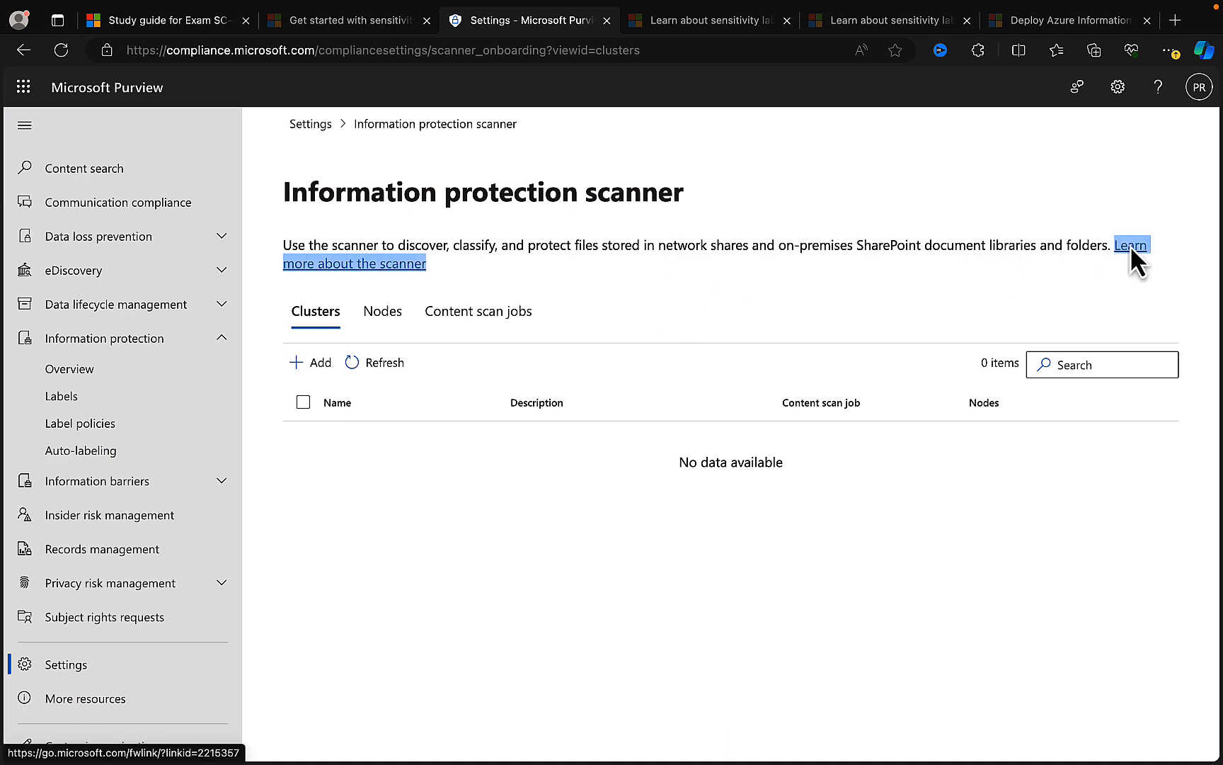
pyautogui.click(1024, 253)
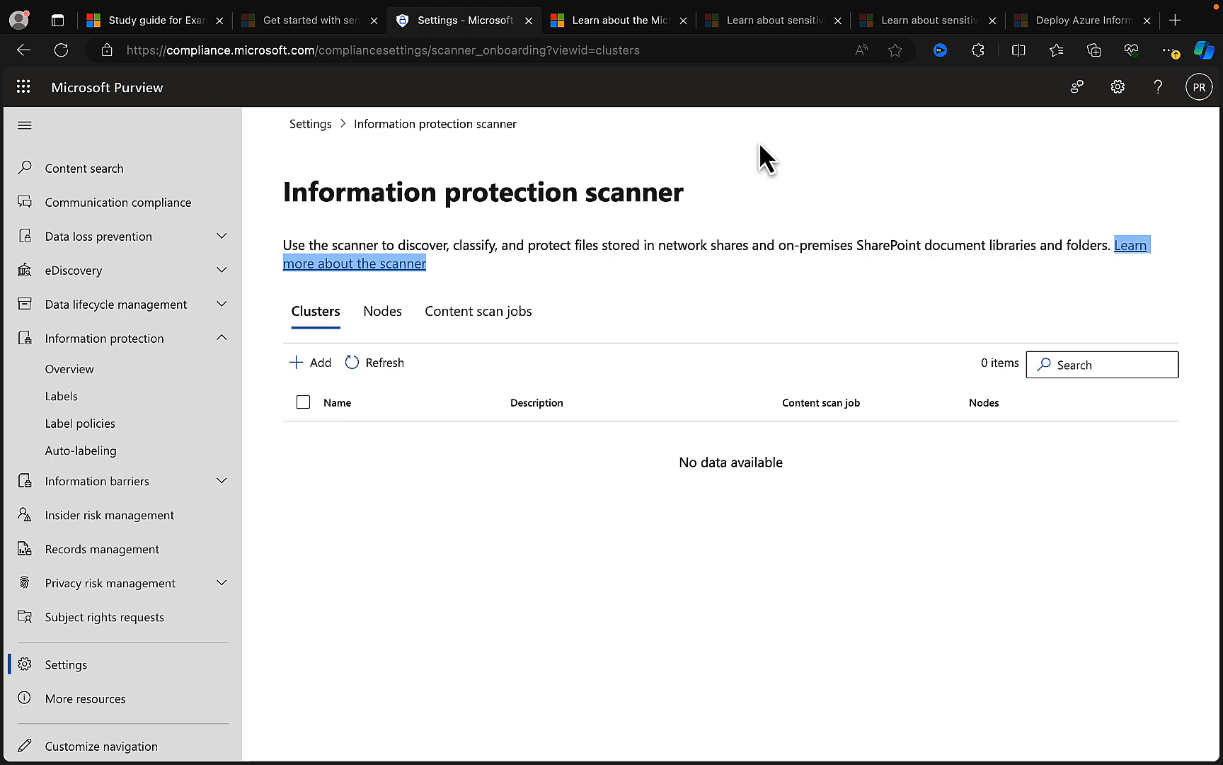
pyautogui.click(617, 26)
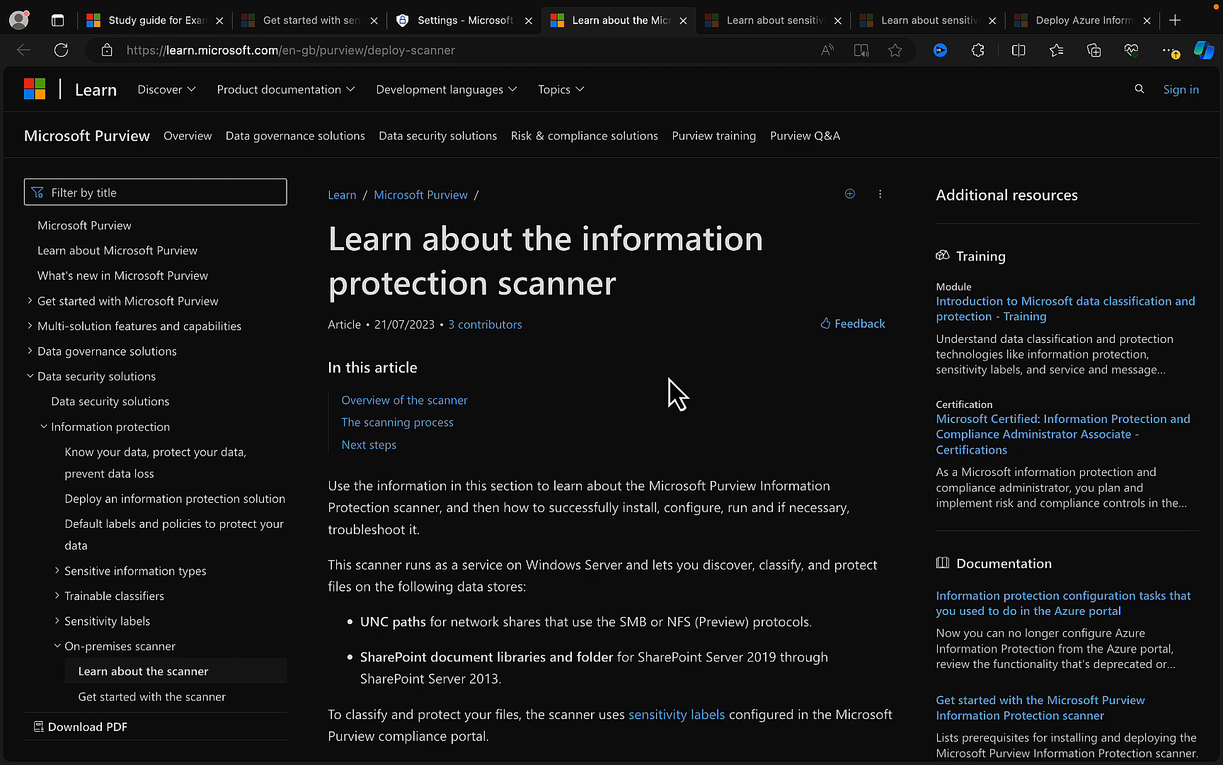
# - Read the information protection scanner article's introduction and overview, including the architecture diagram, scan configuration options, note and tip
pyautogui.scroll(-3, 677, 394)
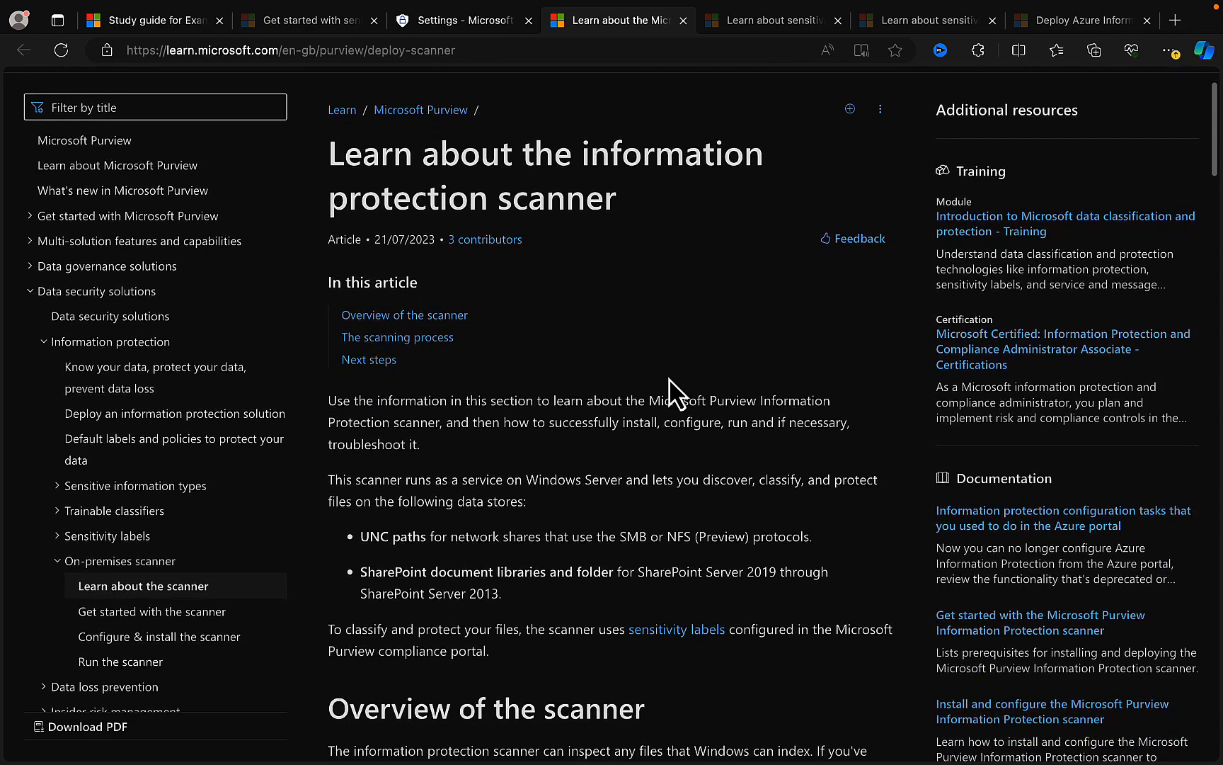
pyautogui.scroll(-6, 670, 382)
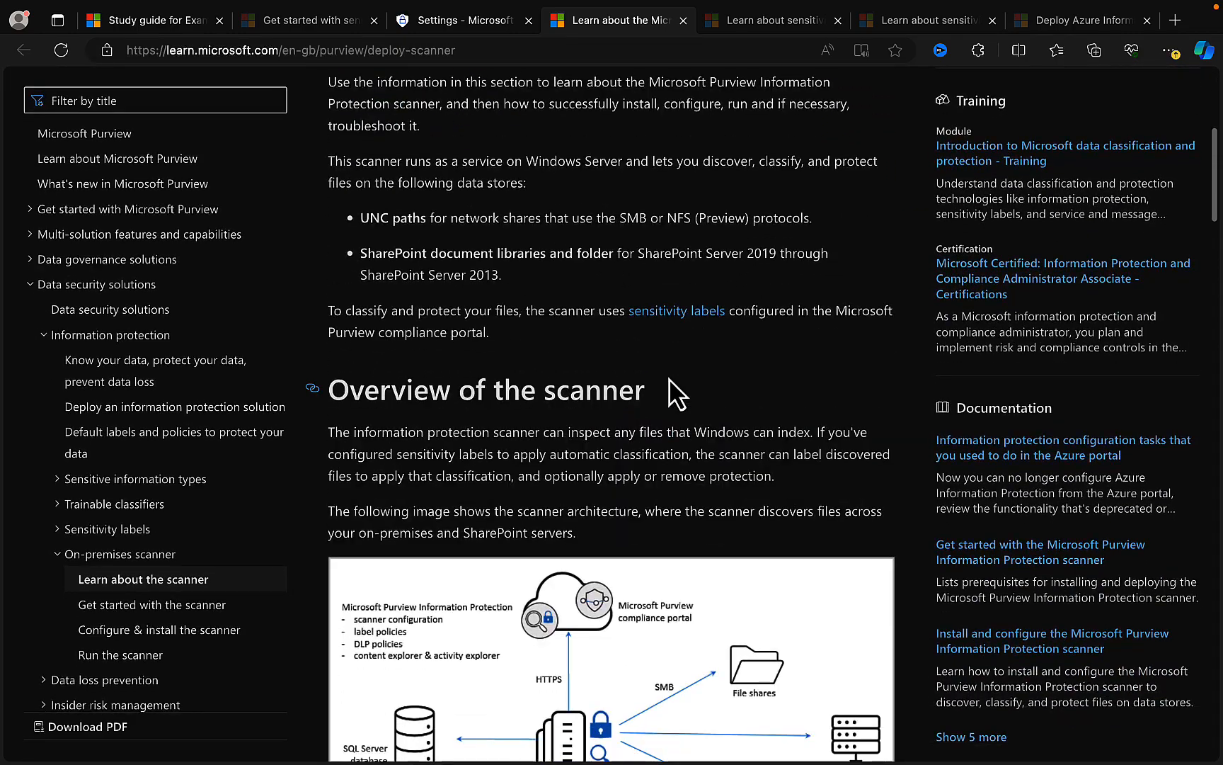
pyautogui.scroll(-3, 669, 379)
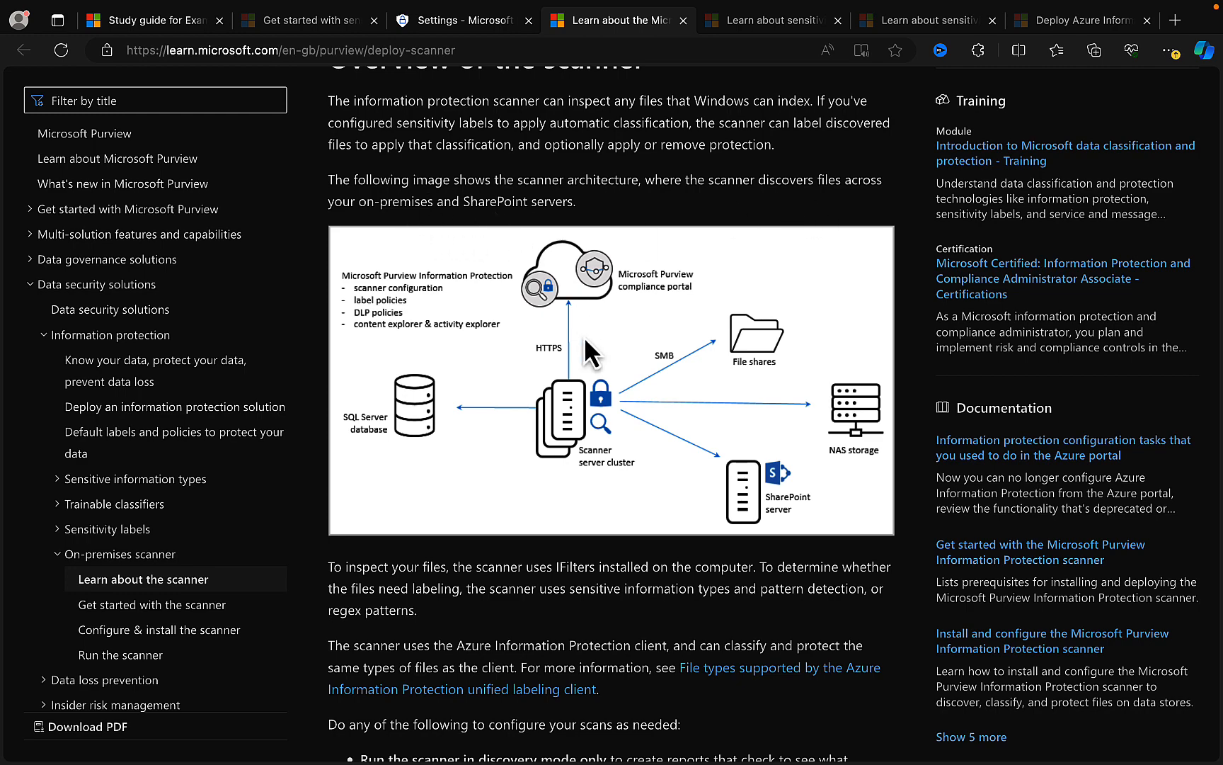
pyautogui.scroll(-4, 619, 378)
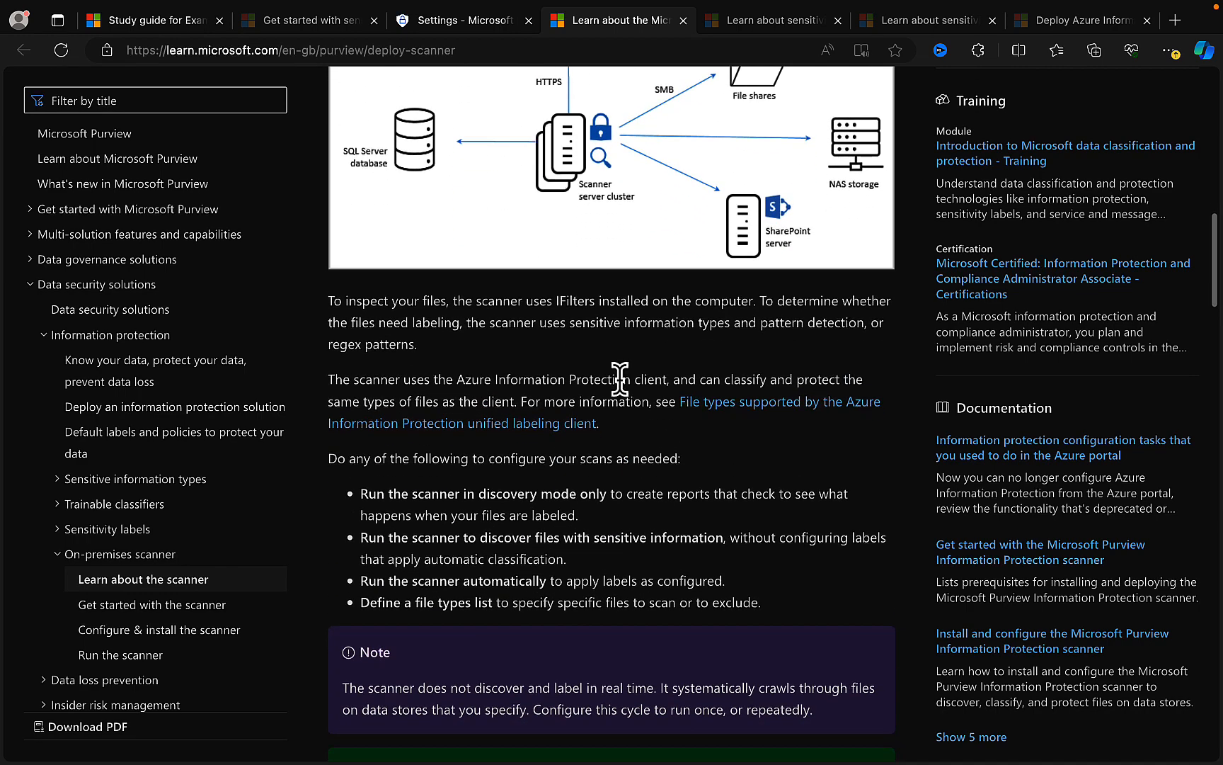
pyautogui.scroll(-3, 734, 425)
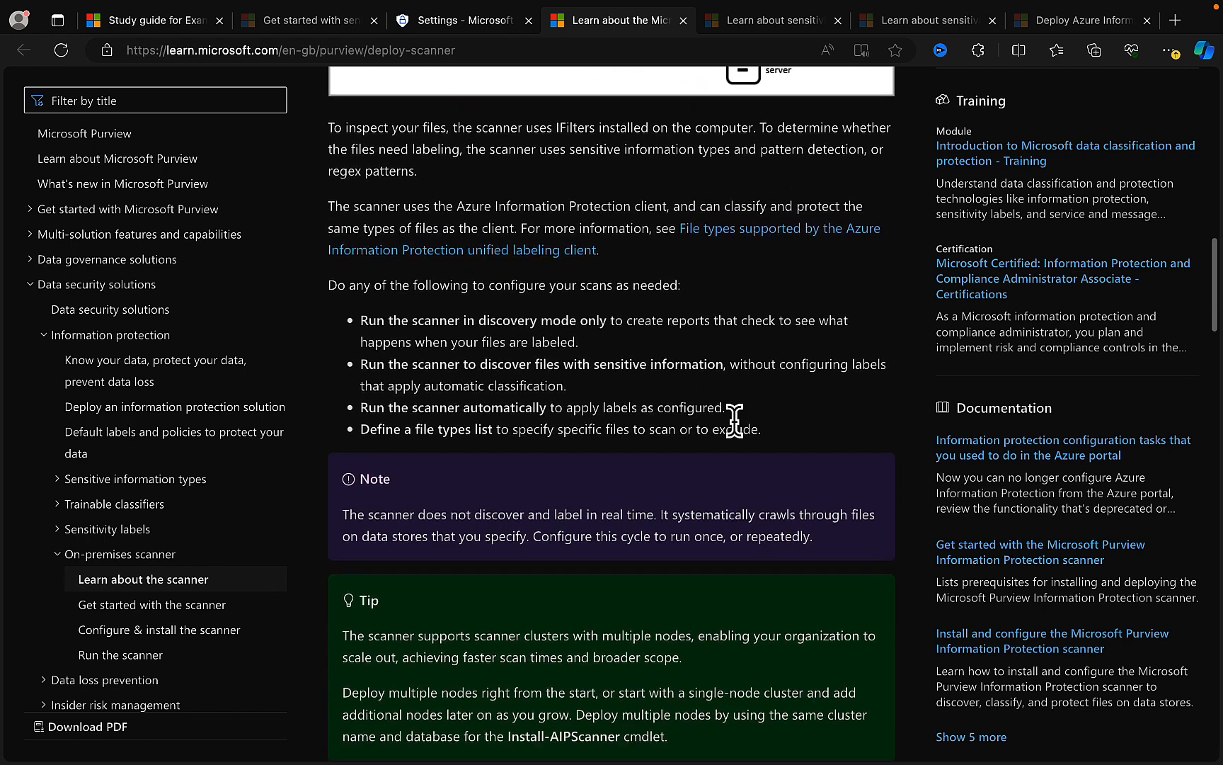
pyautogui.scroll(-2, 736, 432)
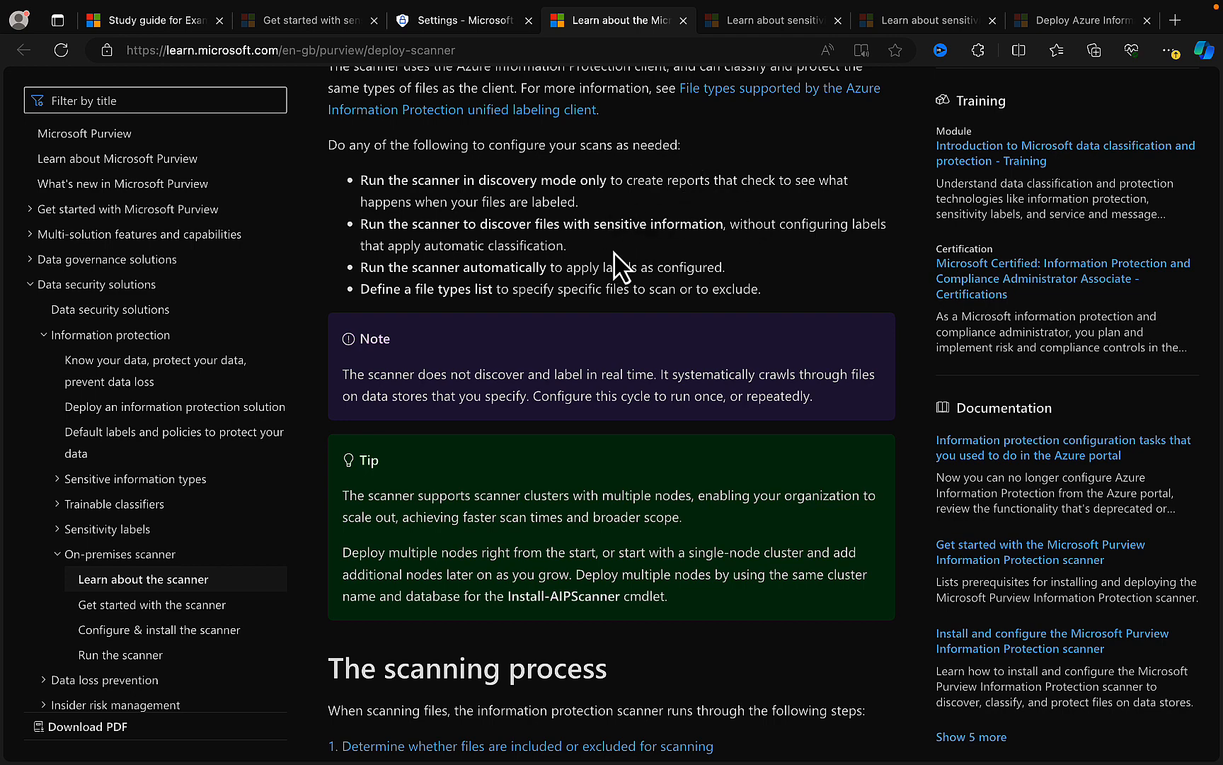
pyautogui.scroll(-5, 602, 255)
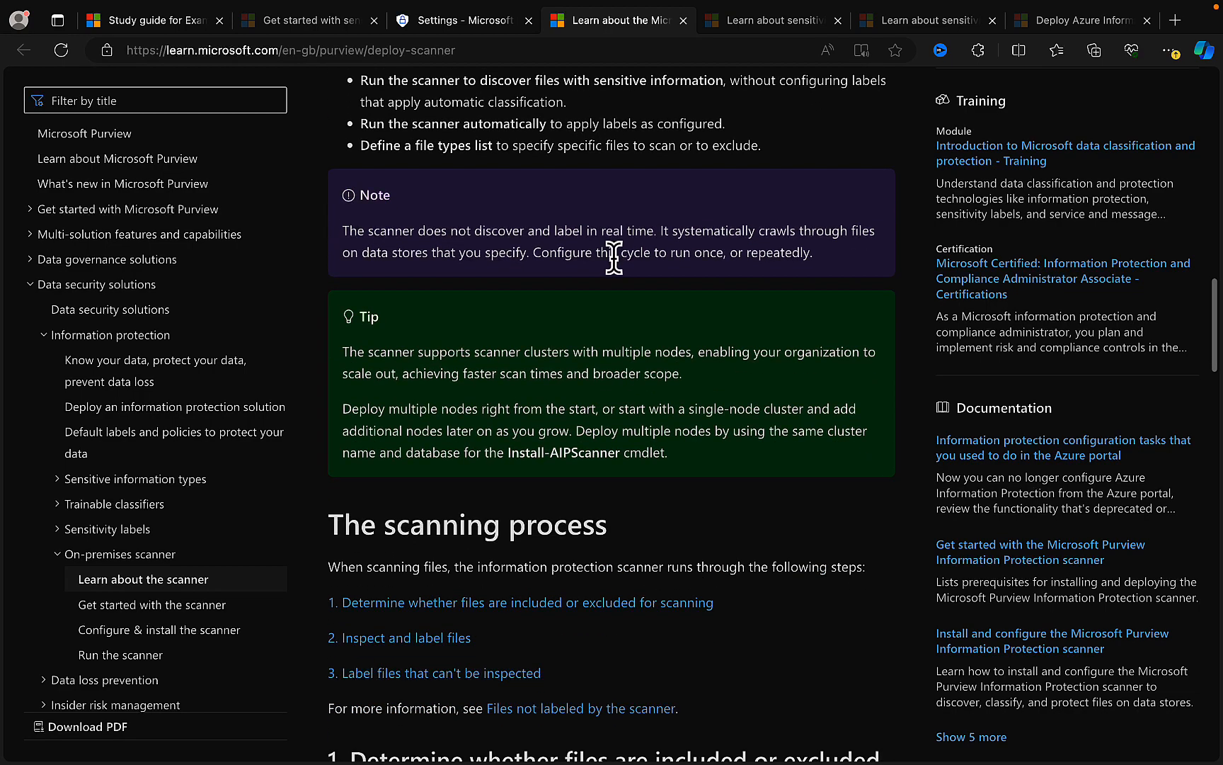
# - Read the scanning process section on excluding file types, inspecting and labeling files, and stopped scanner processes
pyautogui.scroll(-4, 681, 436)
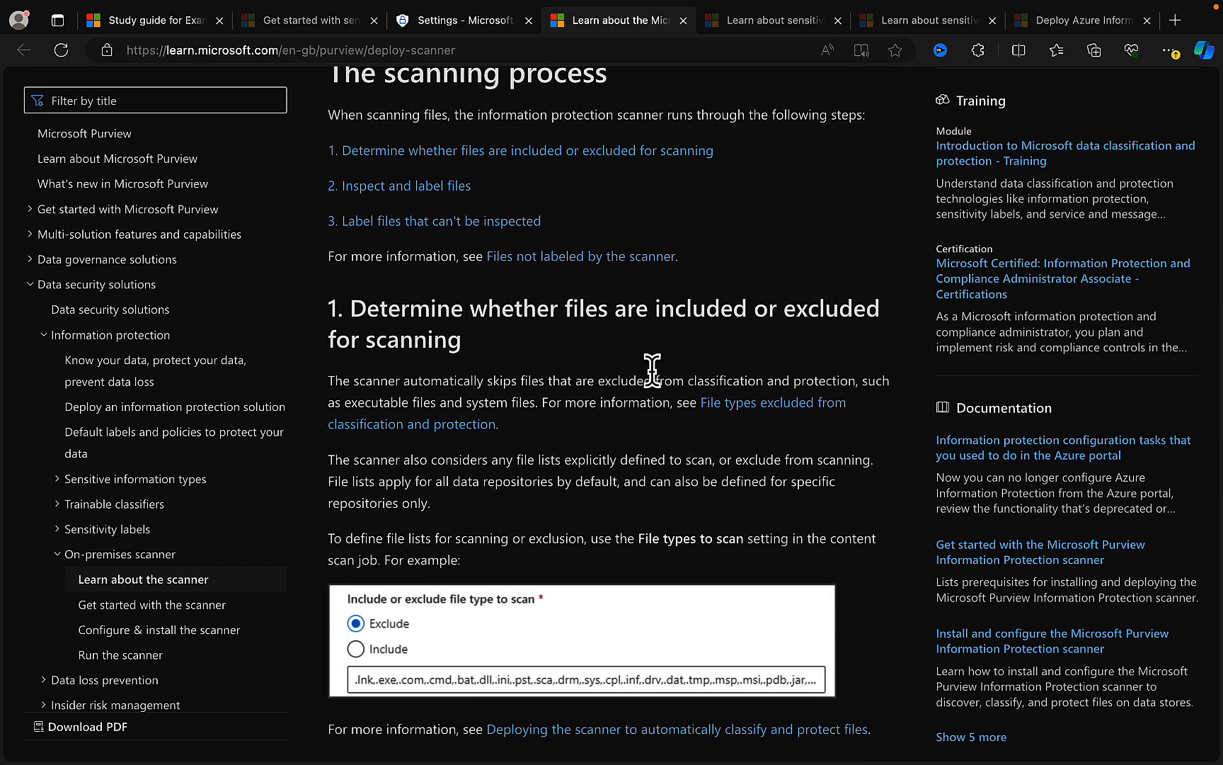
pyautogui.scroll(-1, 699, 427)
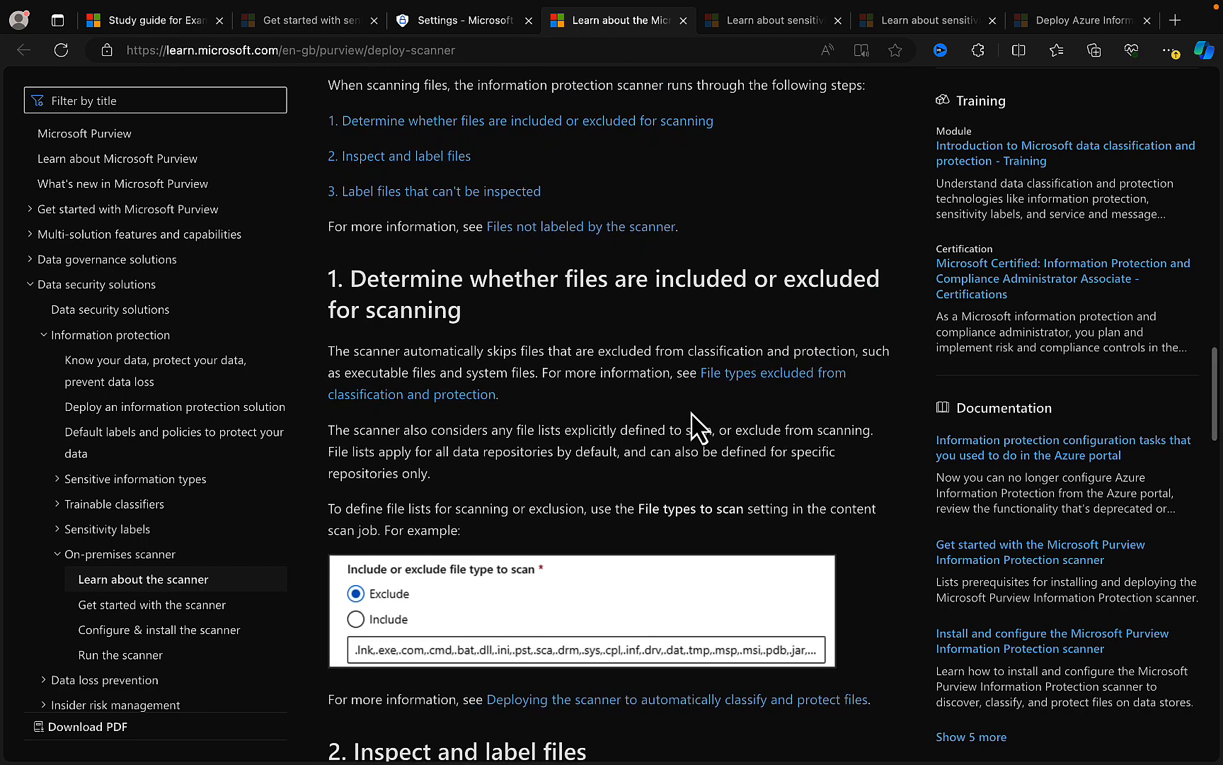
pyautogui.scroll(-1, 690, 425)
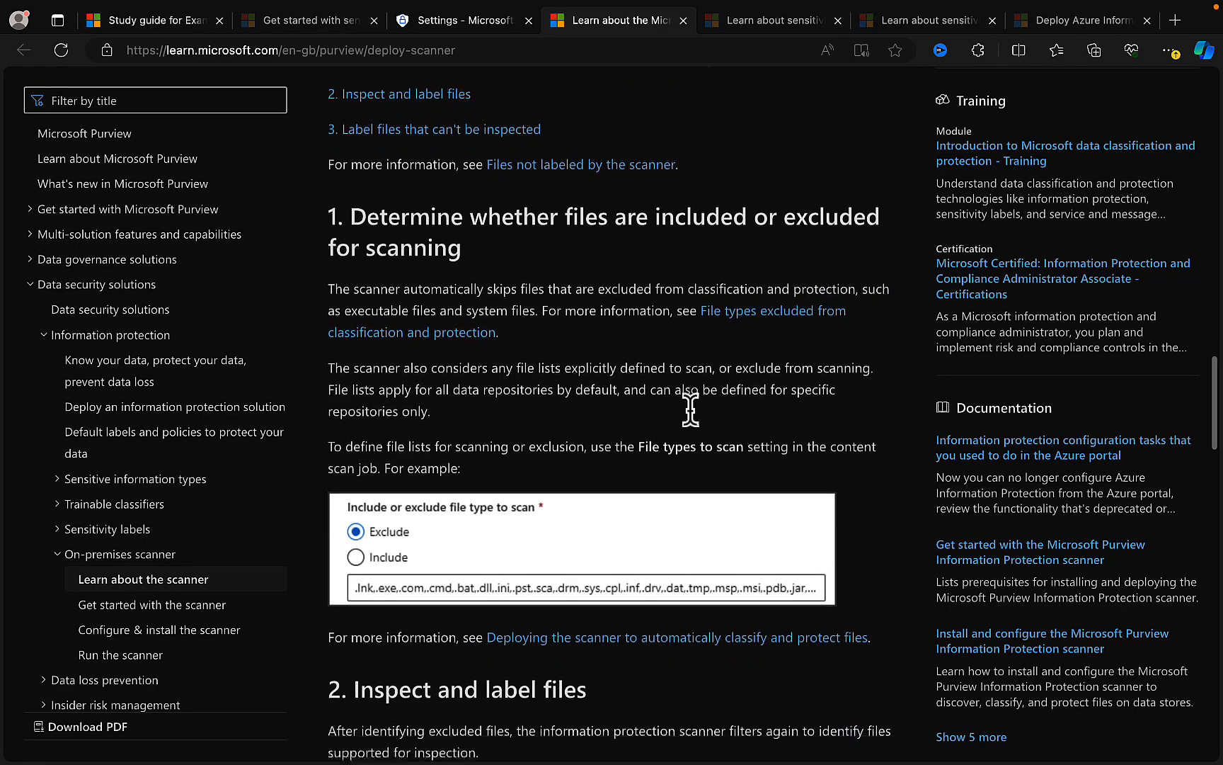
pyautogui.scroll(-6, 690, 409)
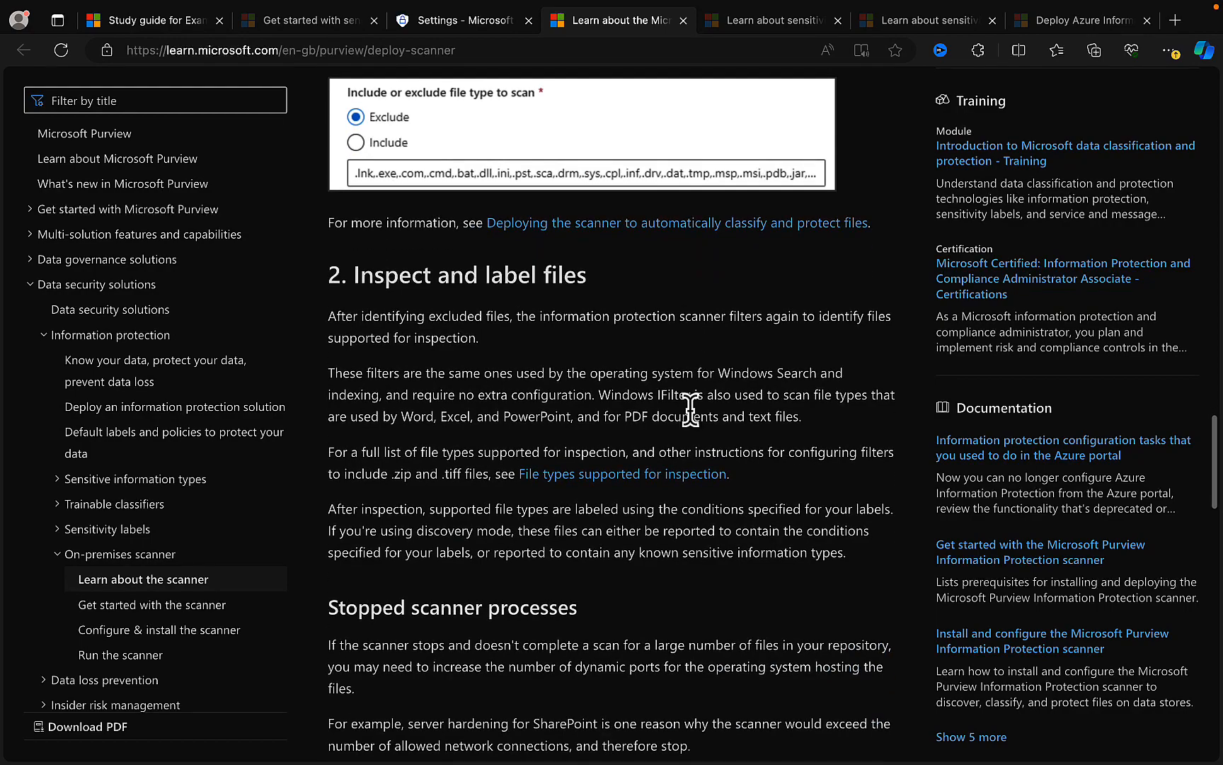
pyautogui.scroll(-3, 690, 409)
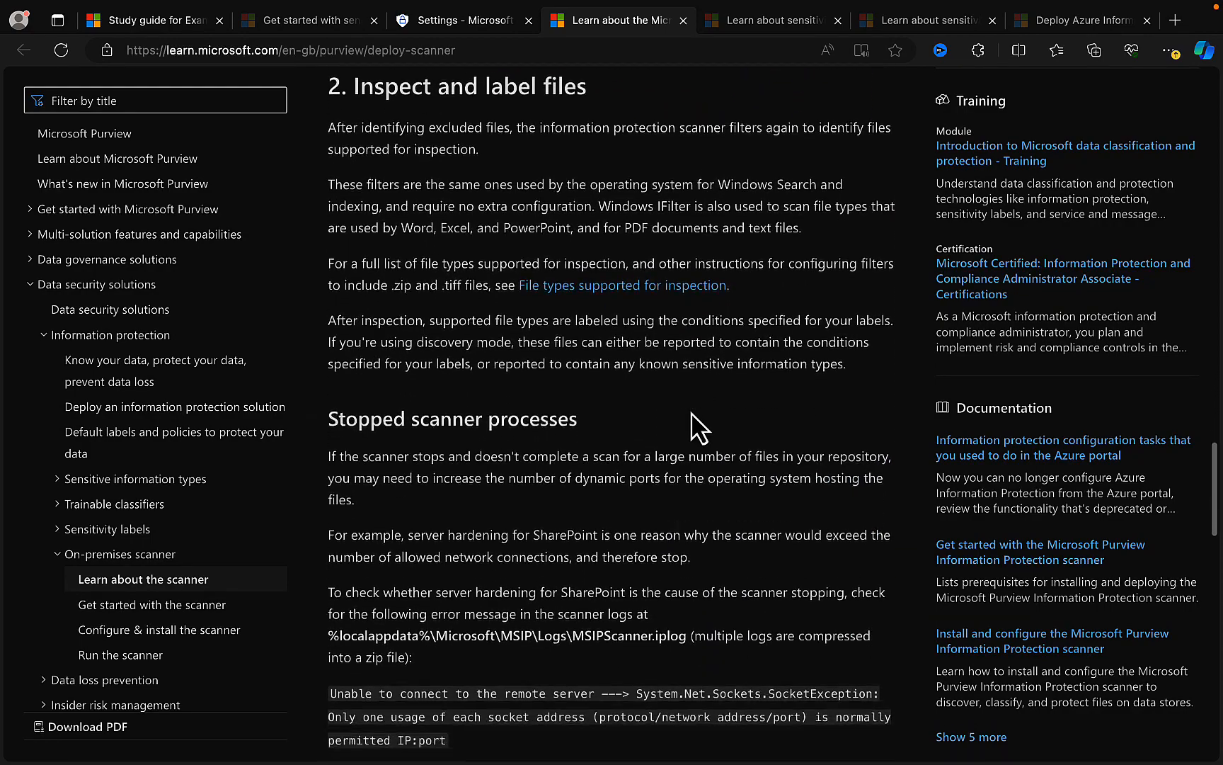
pyautogui.scroll(-8, 691, 413)
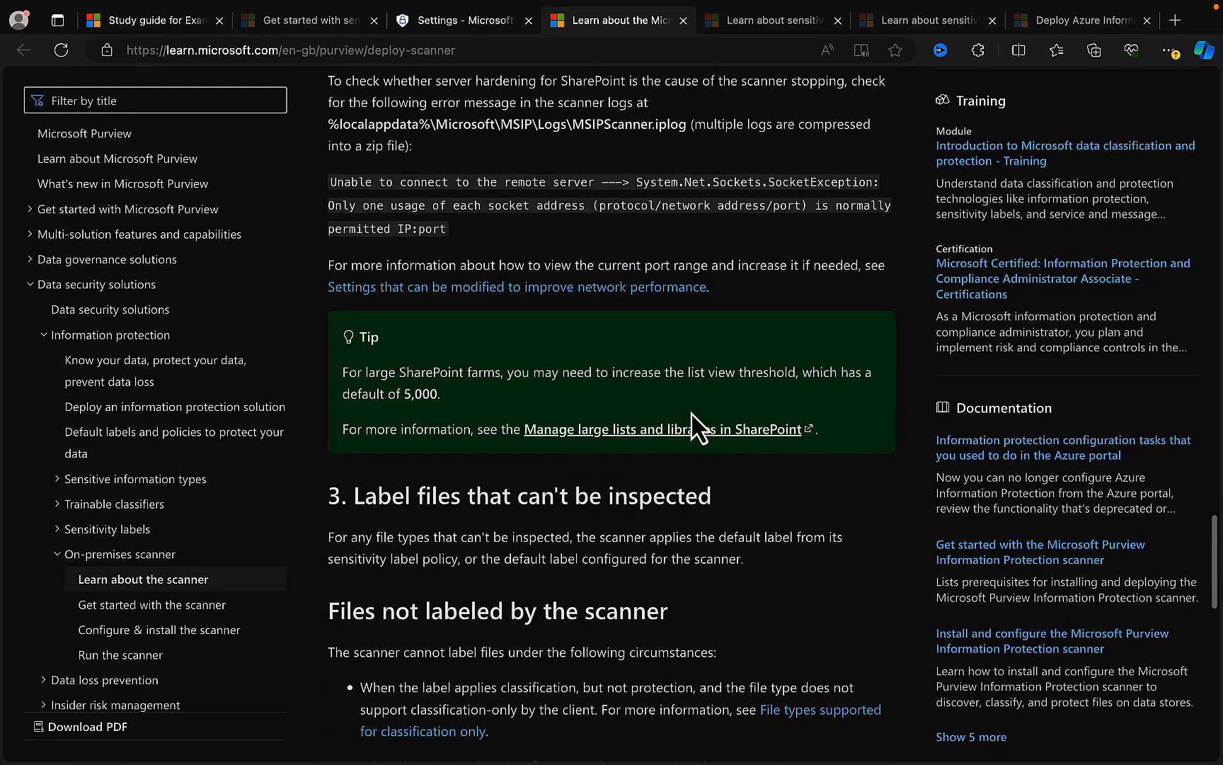
# - Read the sections on files not labeled by the scanner and the next steps, and return to the start of the article
pyautogui.scroll(-4, 691, 412)
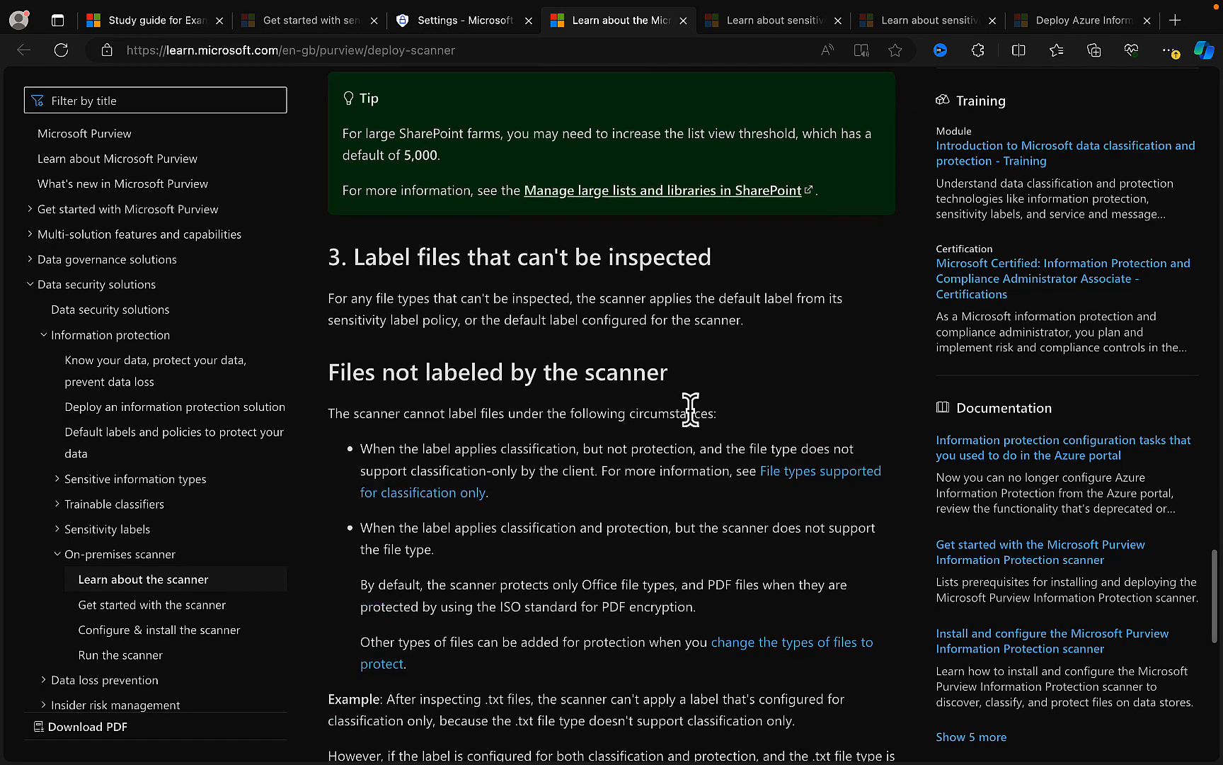
pyautogui.scroll(-3, 690, 410)
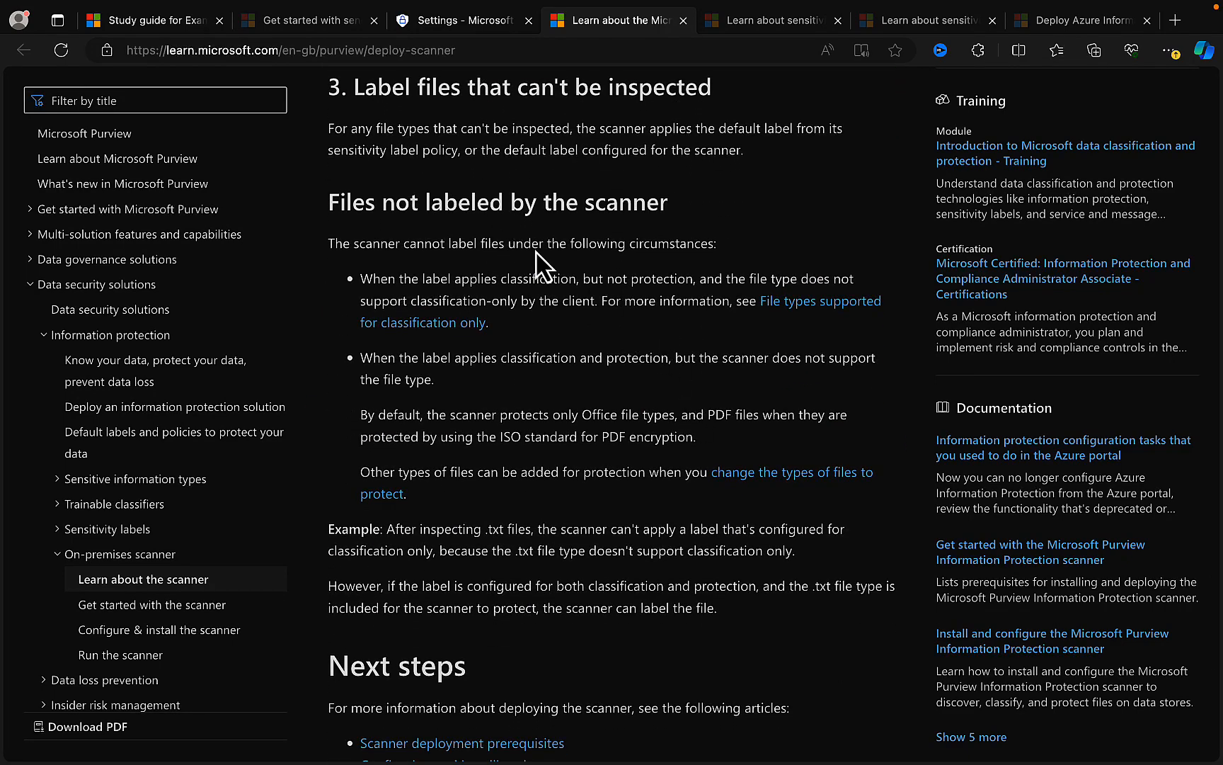
pyautogui.scroll(-2, 626, 432)
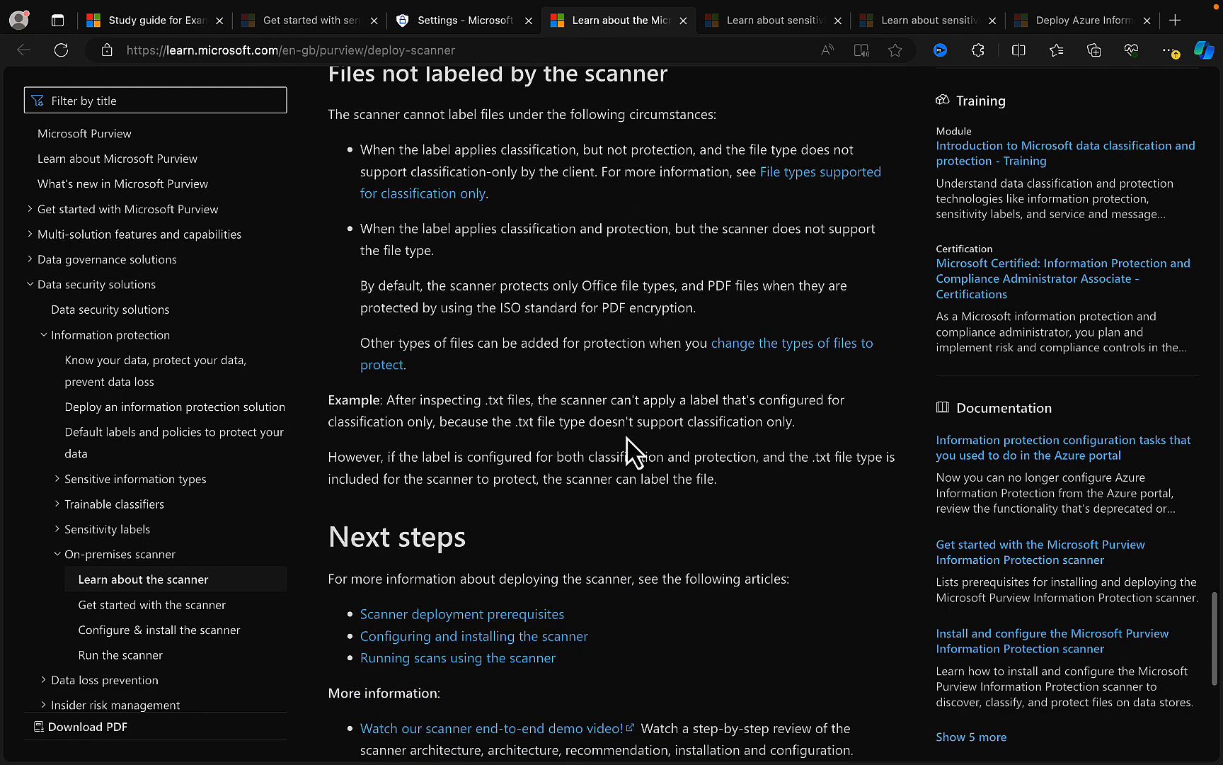
pyautogui.scroll(-2, 628, 448)
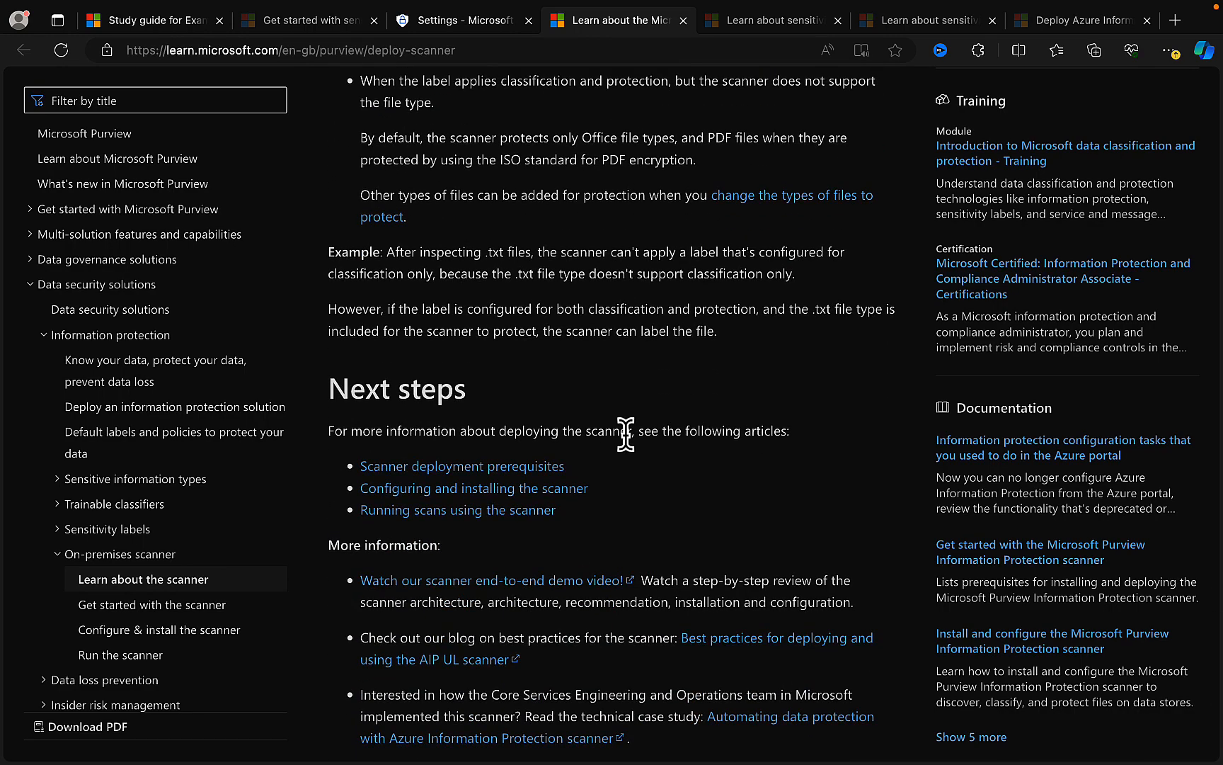
pyautogui.scroll(-2, 626, 439)
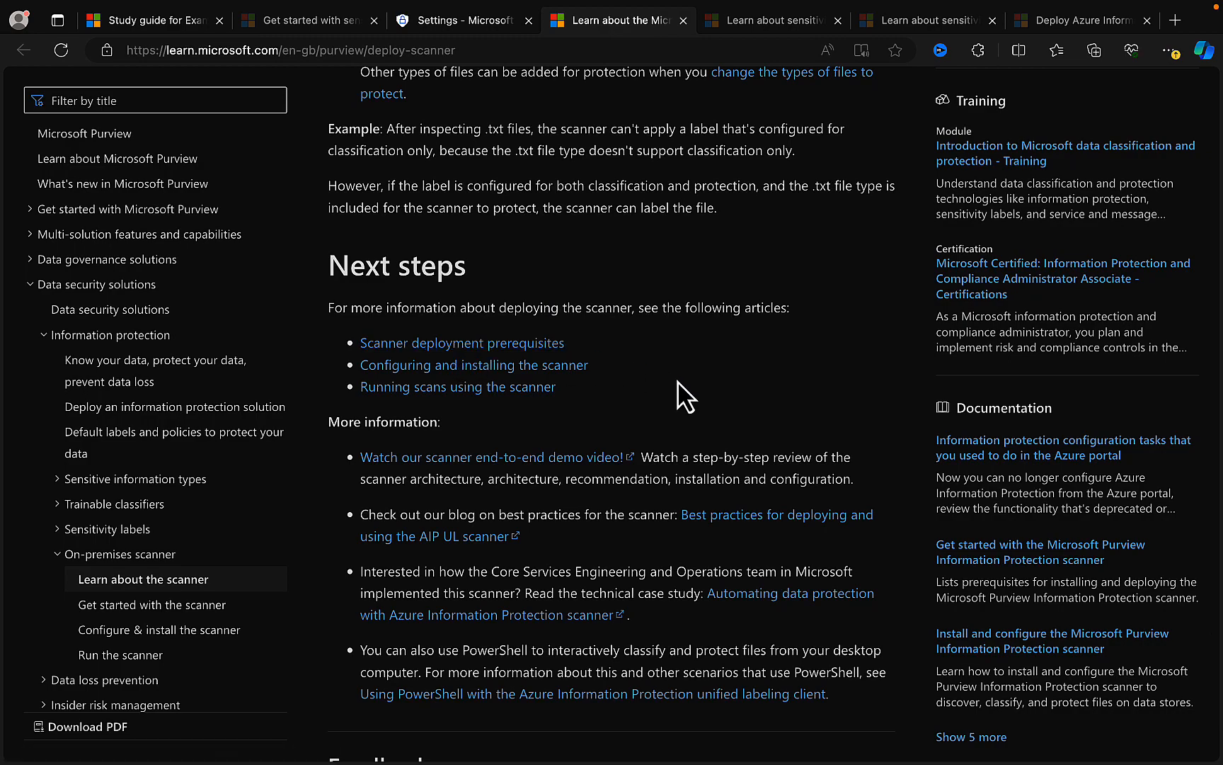
pyautogui.scroll(-3, 714, 443)
pyautogui.scroll(2, 718, 457)
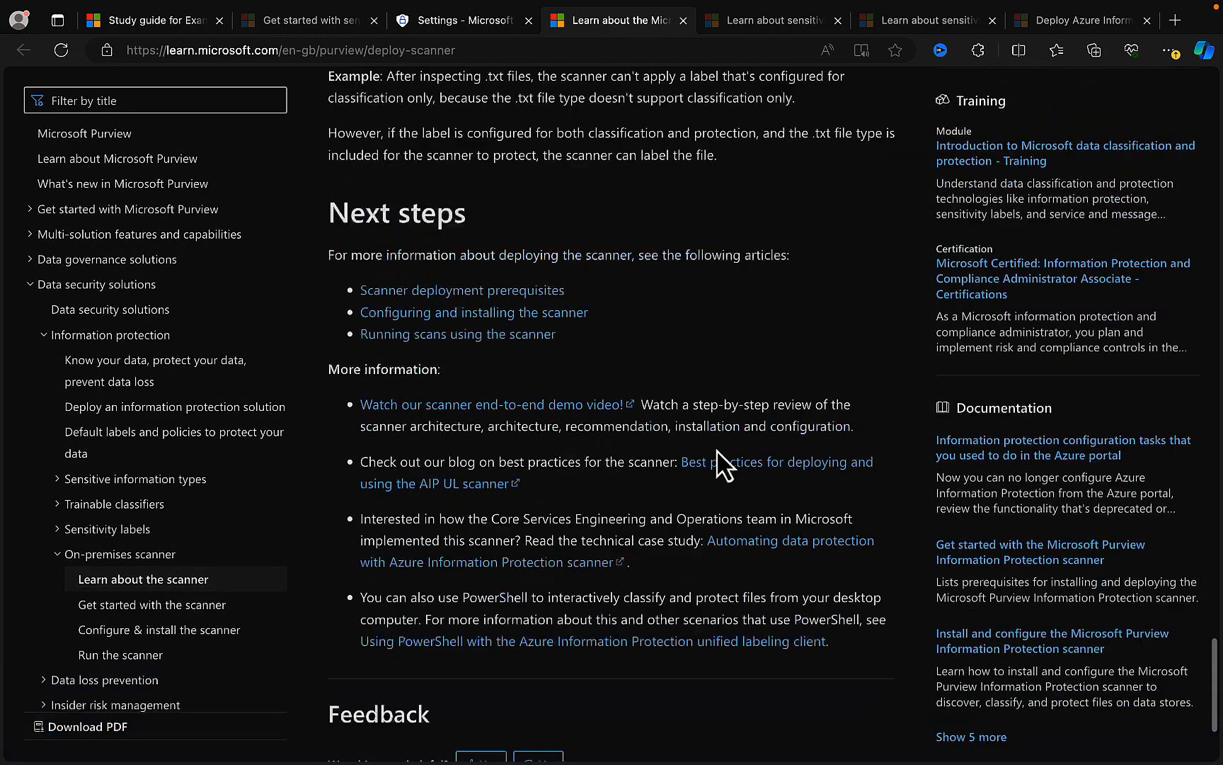
pyautogui.scroll(20, 719, 457)
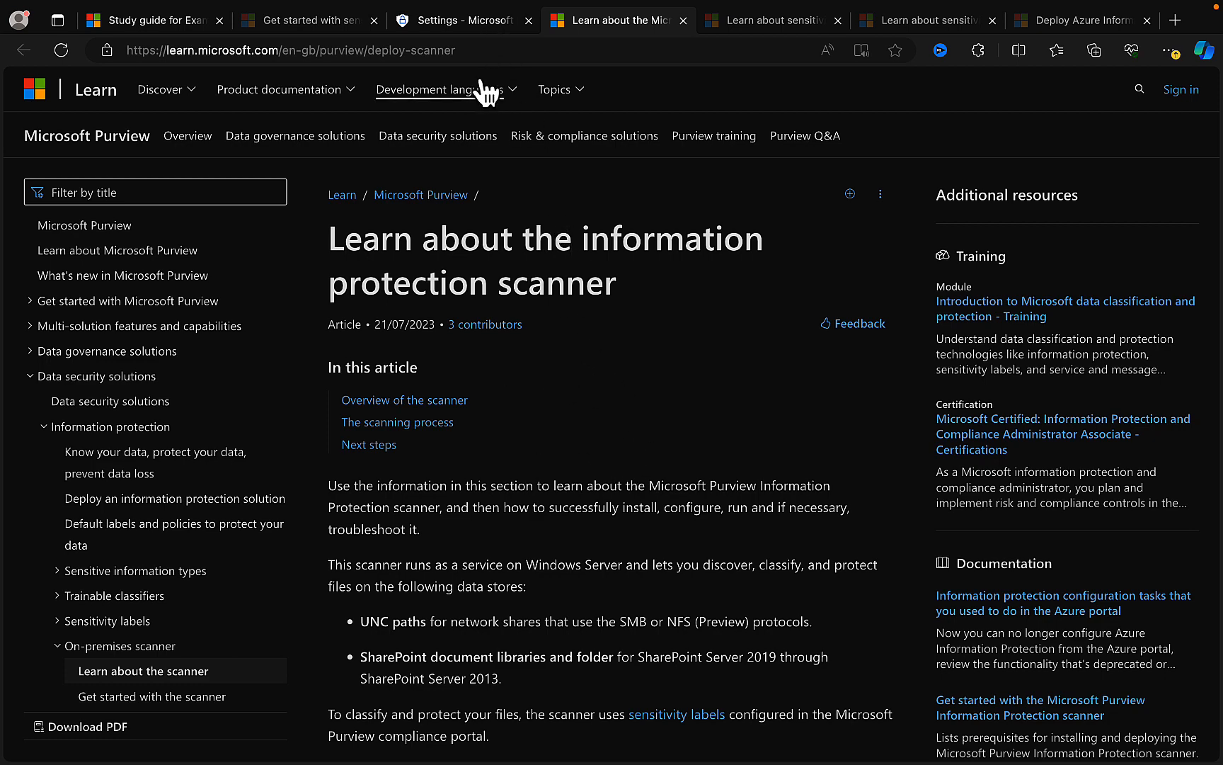
# - Return to the Purview scanner settings and view the nodes and the content scan jobs
pyautogui.click(456, 21)
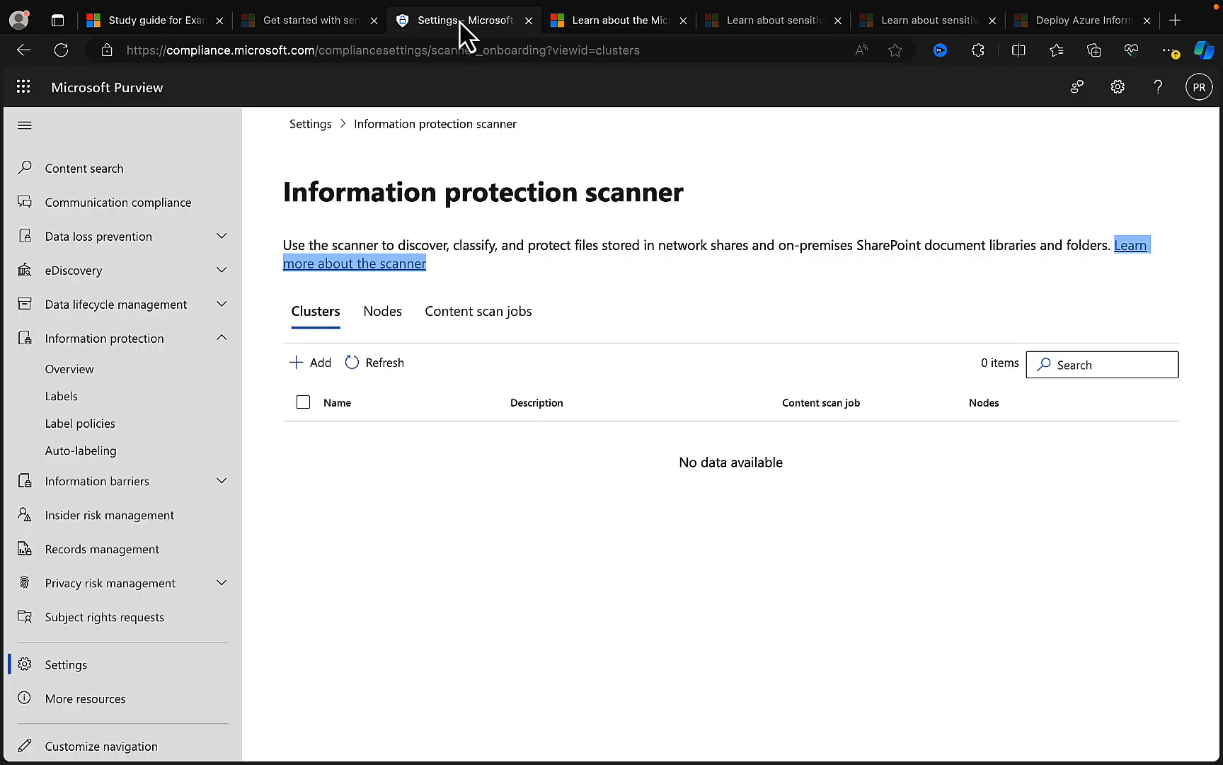
pyautogui.click(390, 320)
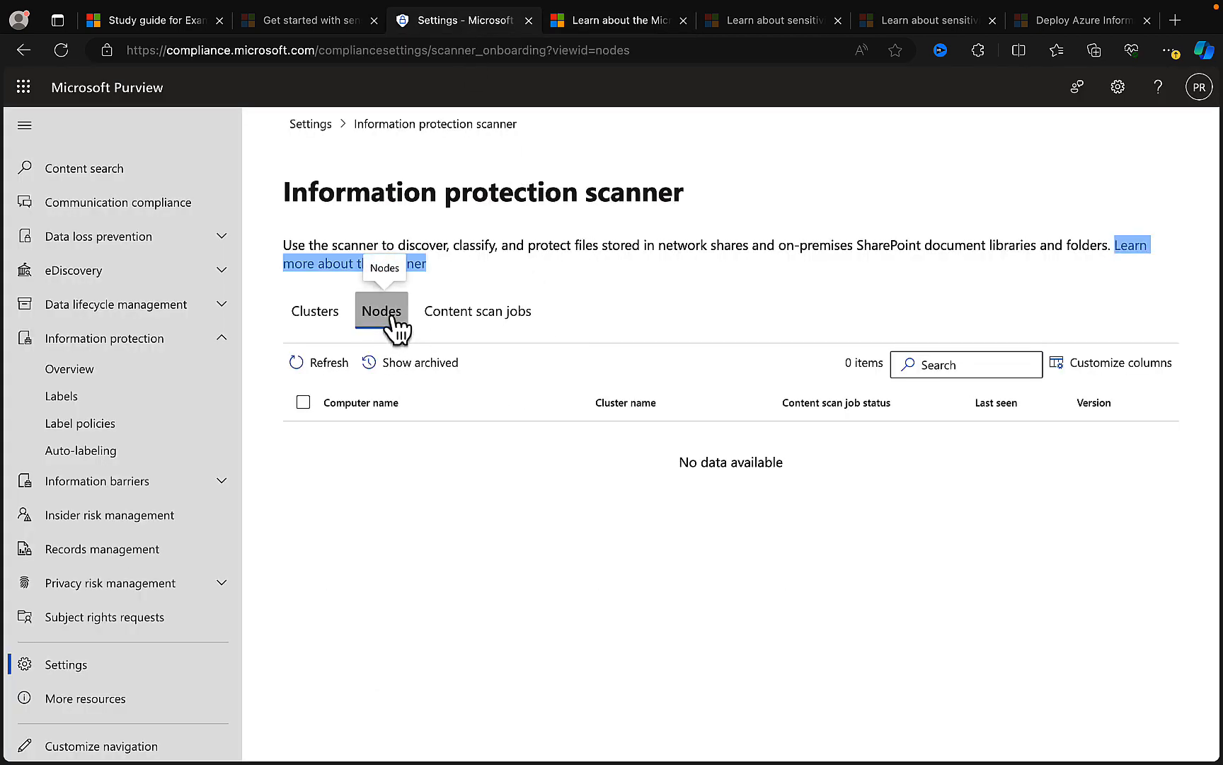
pyautogui.click(490, 326)
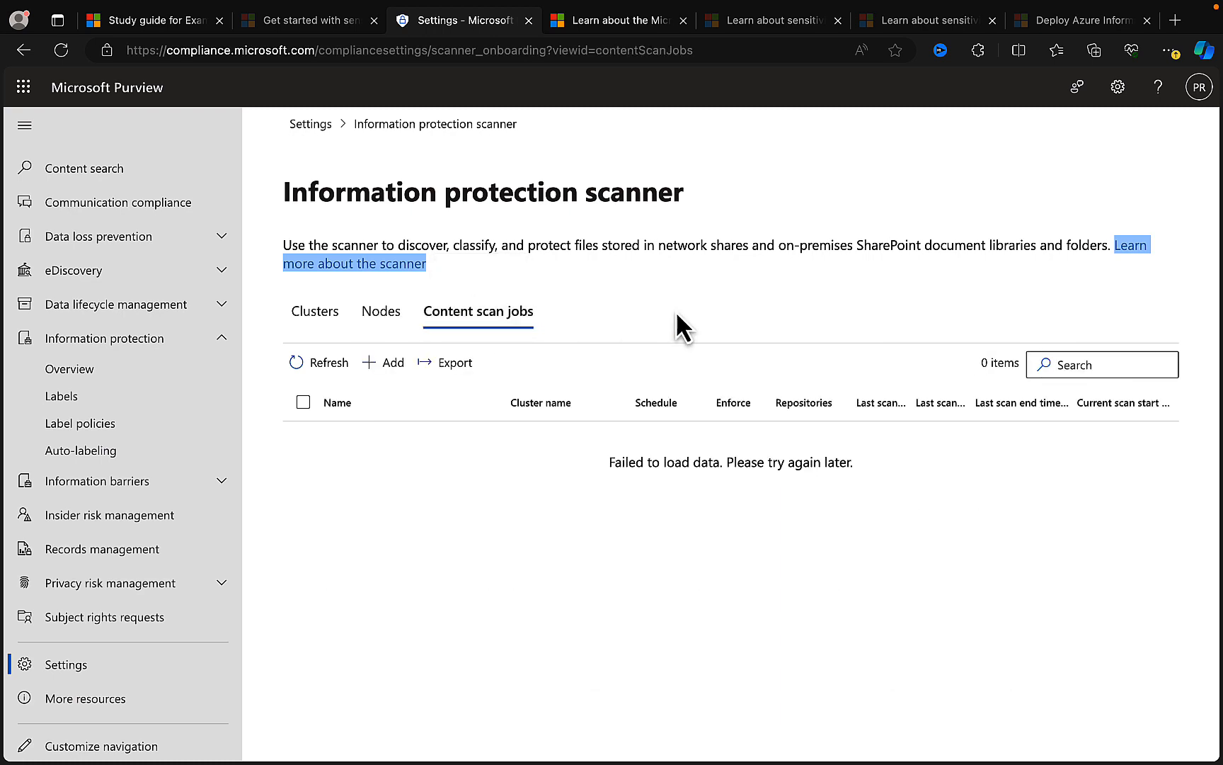
# - Start a new content scan job, review its settings including the info types to be discovered, and cancel it without saving
pyautogui.click(393, 378)
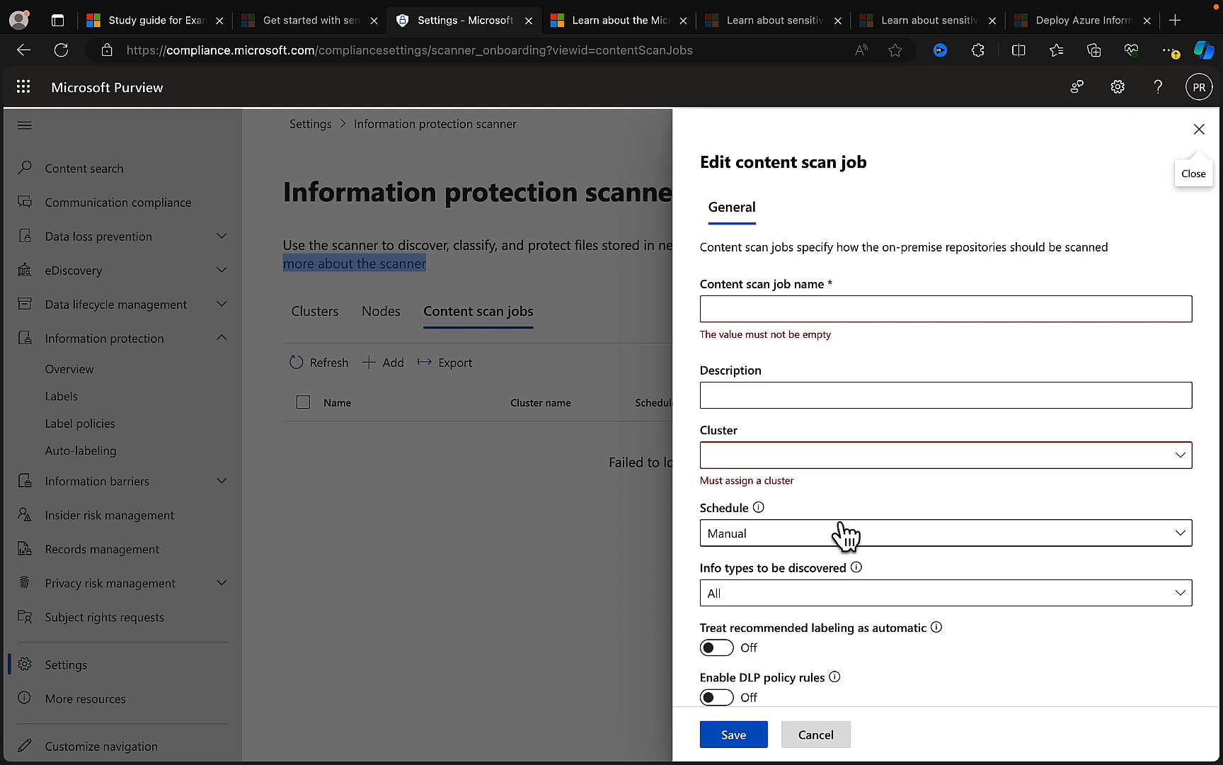
pyautogui.scroll(-3, 847, 532)
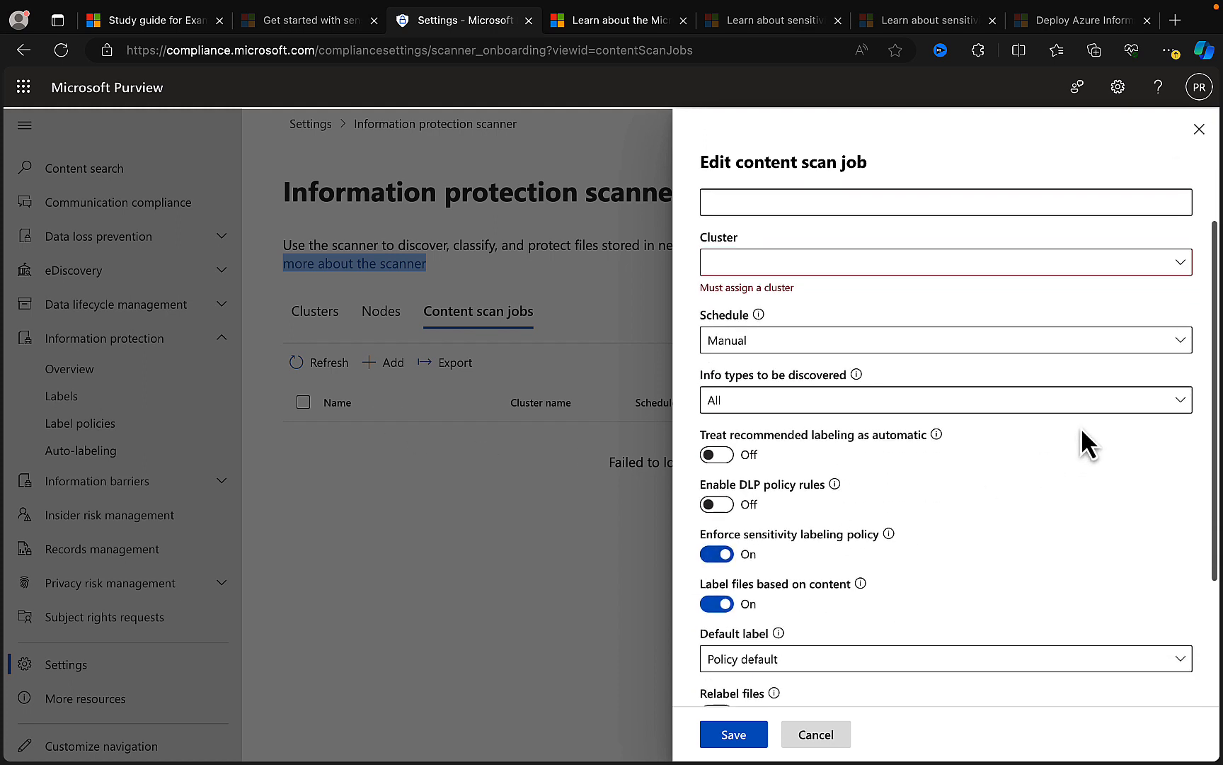
pyautogui.click(962, 400)
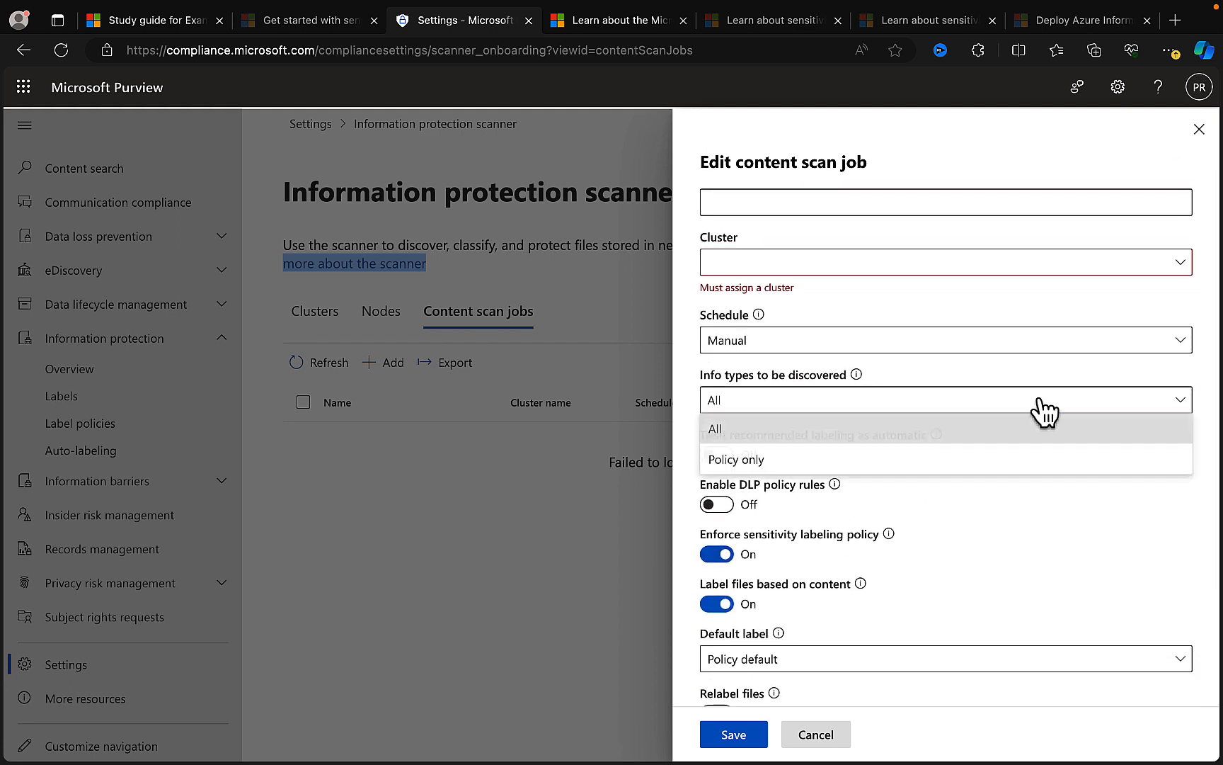
pyautogui.click(1038, 523)
pyautogui.scroll(-2, 1046, 524)
pyautogui.scroll(-2, 1046, 525)
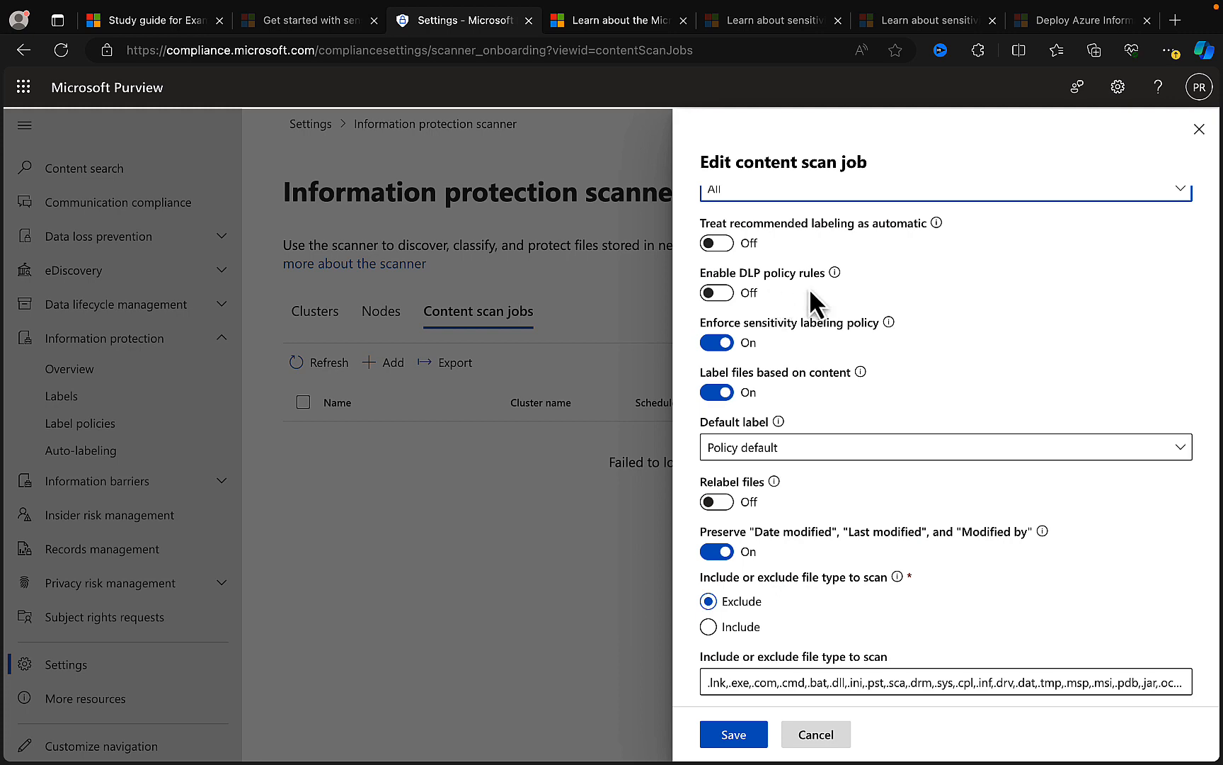
pyautogui.scroll(-2, 975, 353)
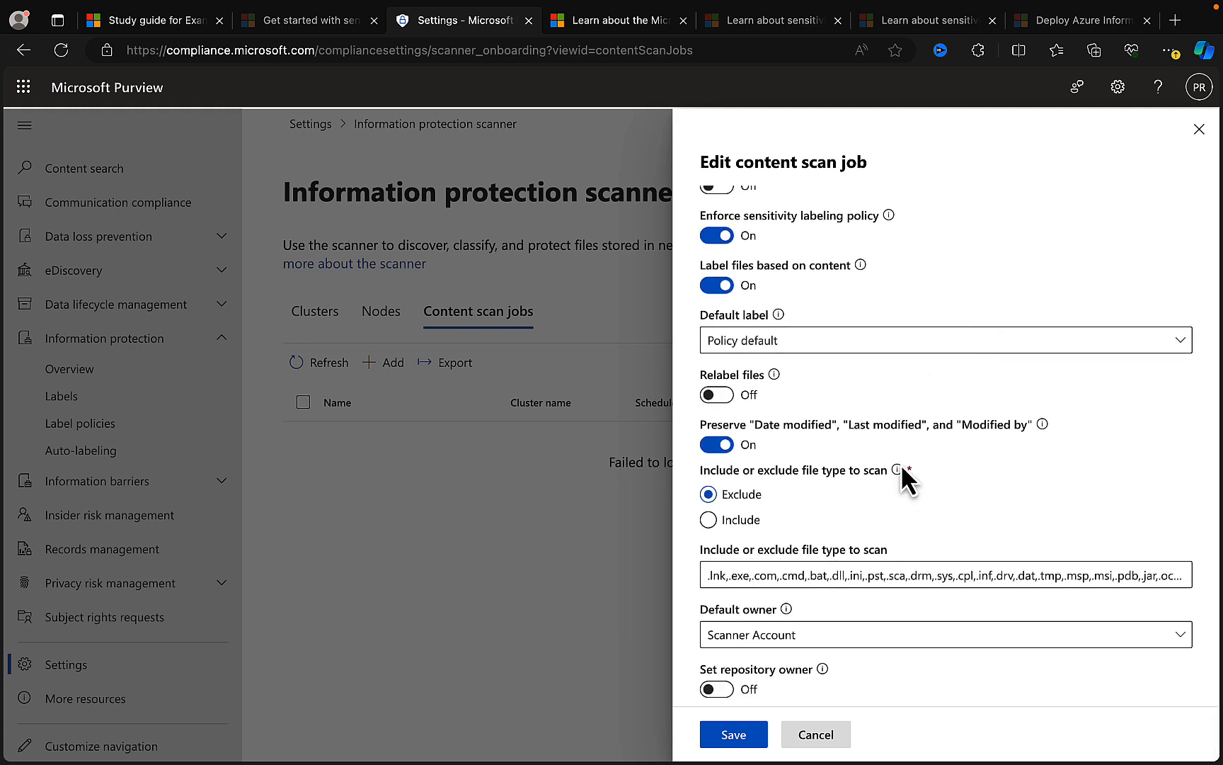
pyautogui.click(815, 734)
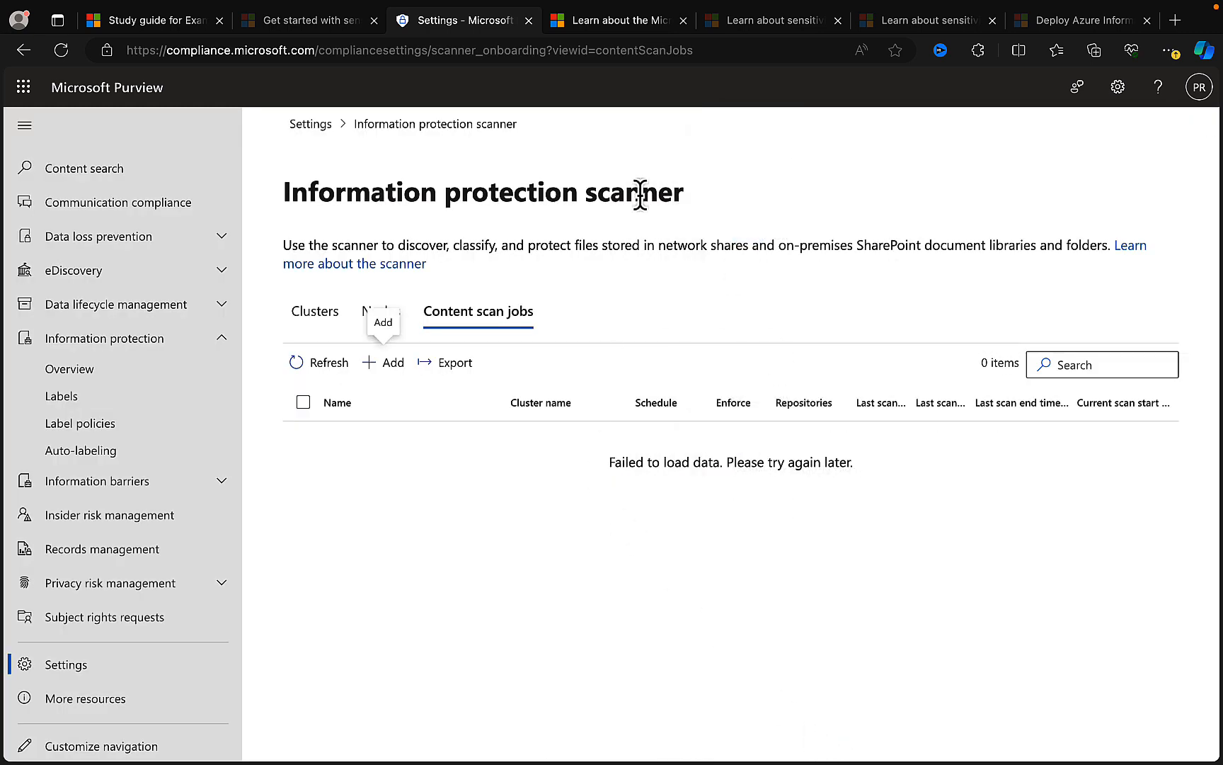
# - Switch to the SC-400 study guide and highlight the objective on managing protection settings and marking for applied sensitivity labels
pyautogui.click(312, 25)
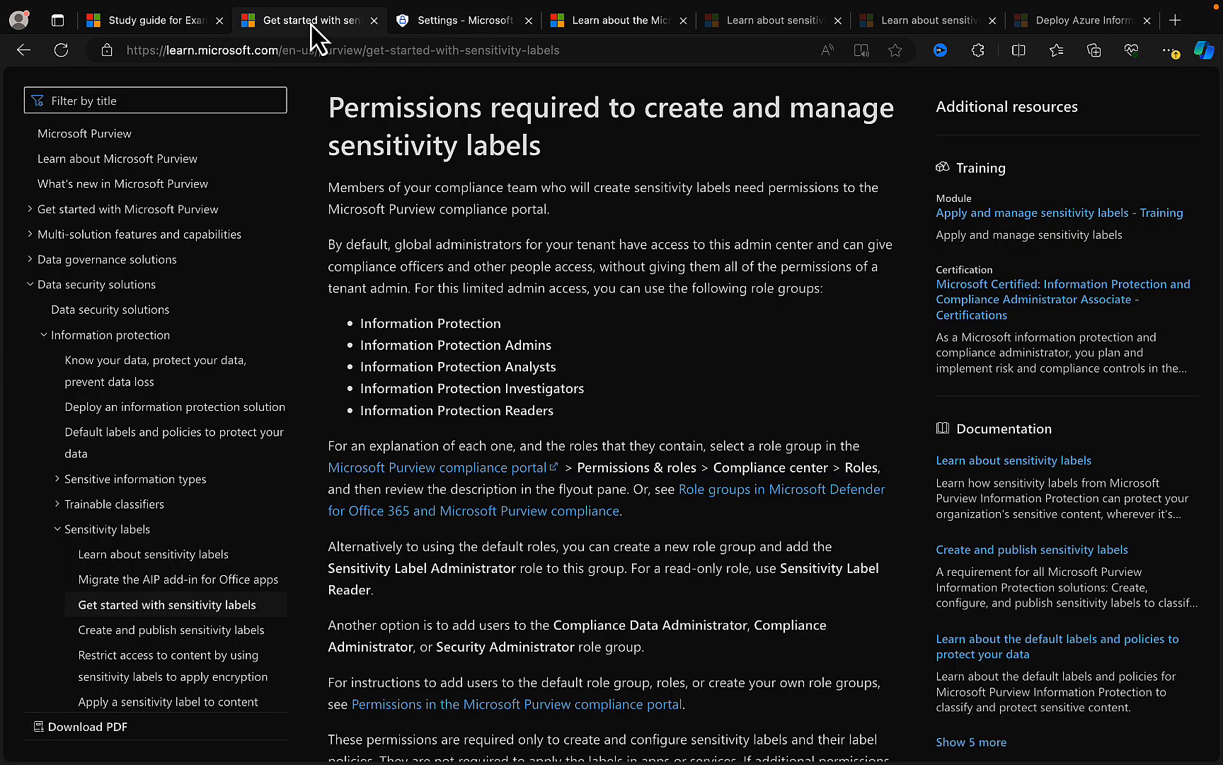
pyautogui.click(180, 29)
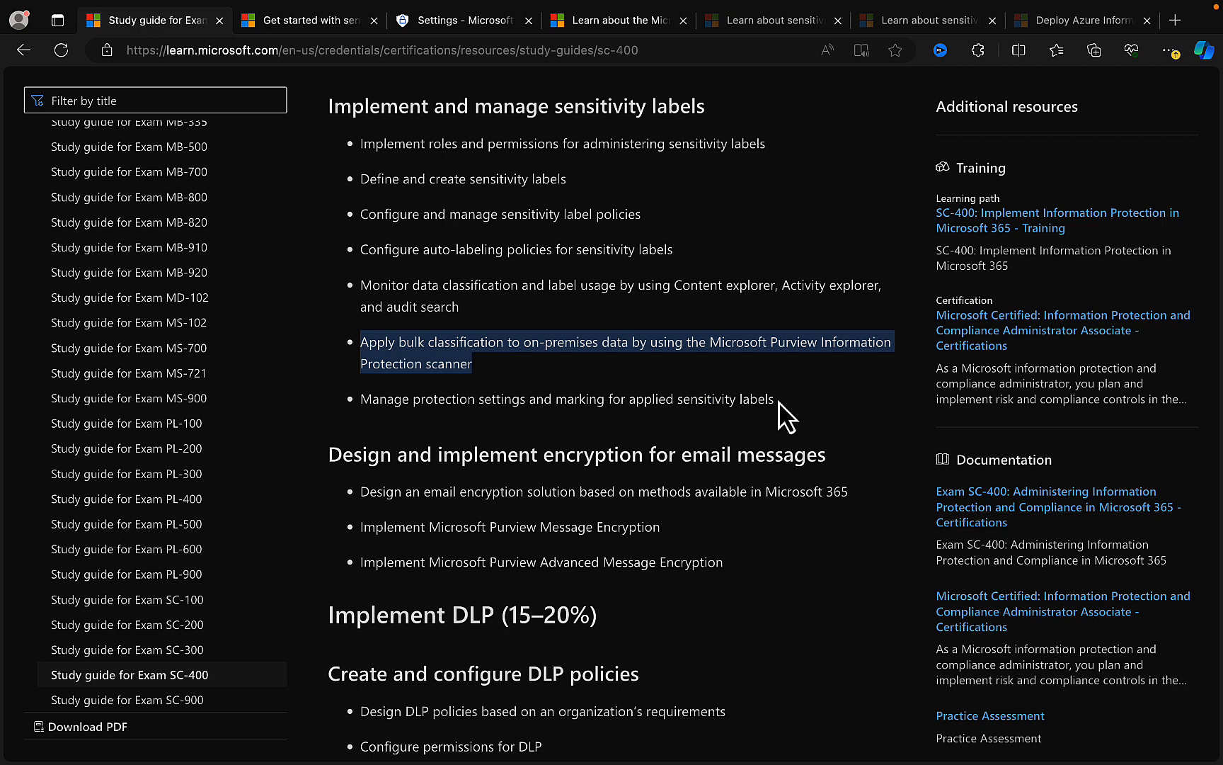
pyautogui.moveTo(778, 399); pyautogui.dragTo(364, 402)
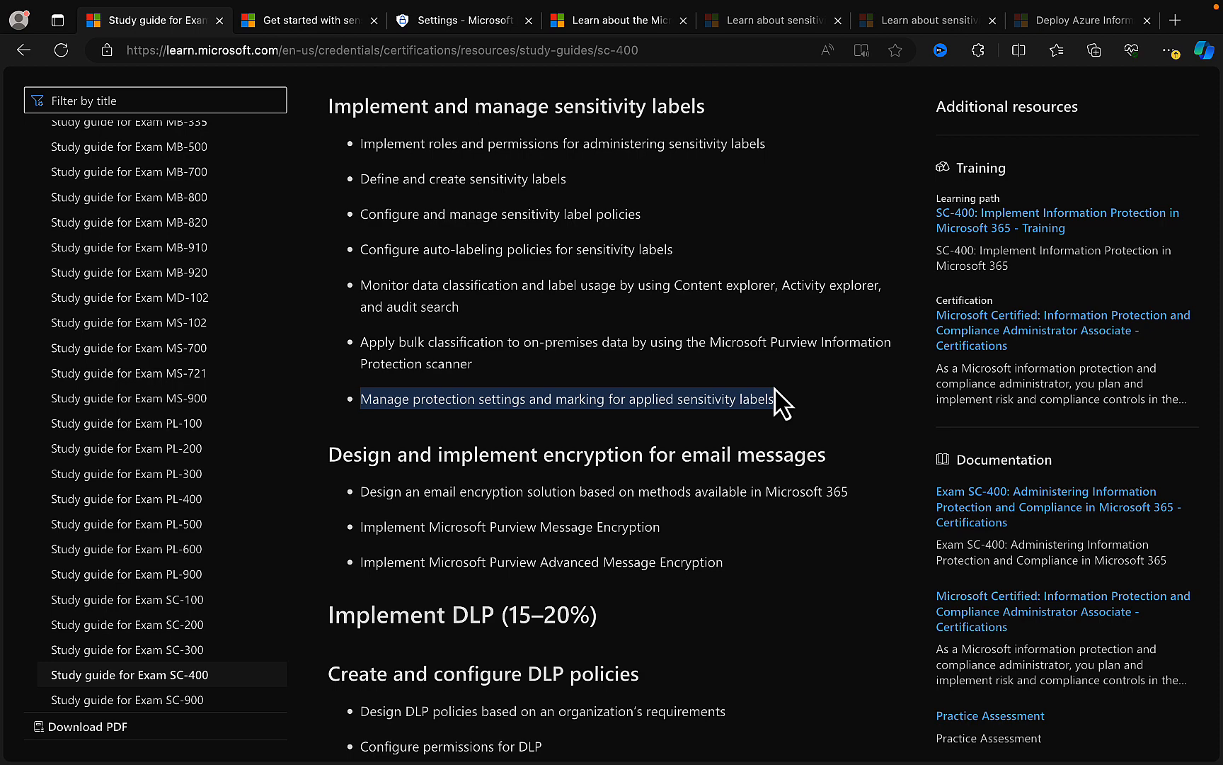
# - Switch to the Get started with sensitivity labels article and browse the sensitivity label topics in its table of contents
pyautogui.click(308, 21)
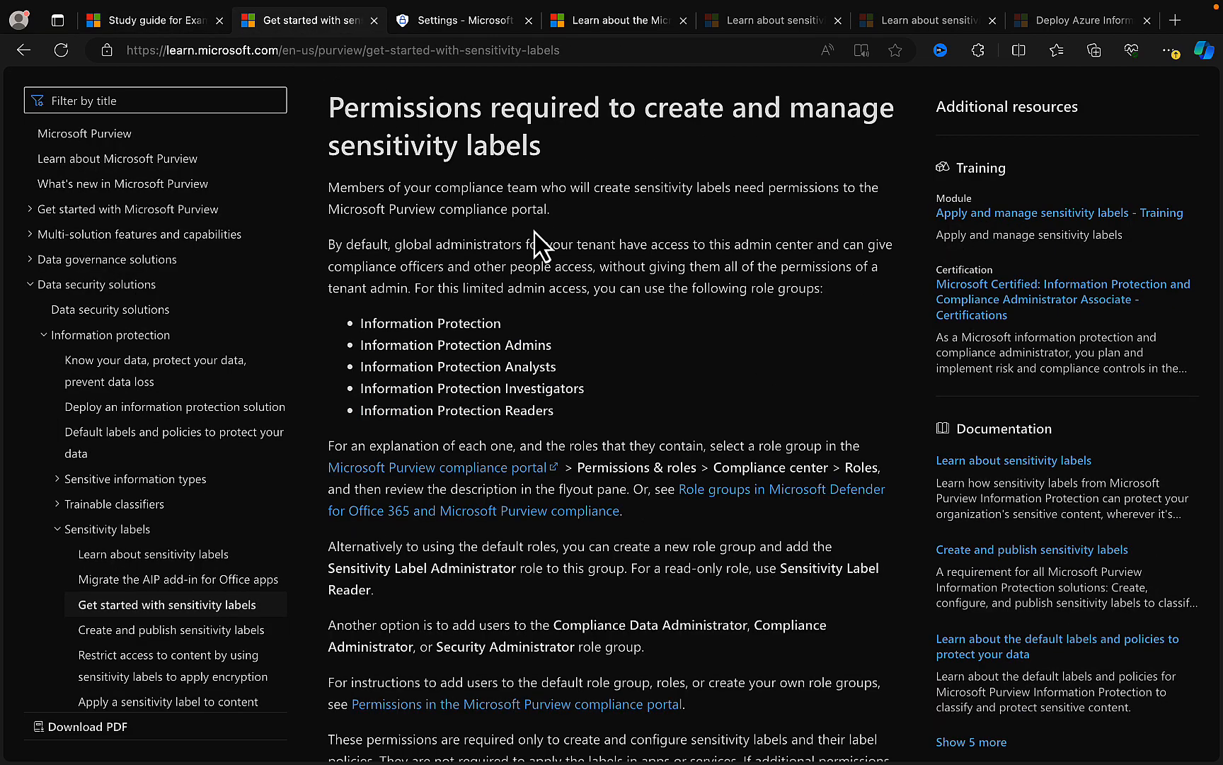
pyautogui.scroll(15, 535, 241)
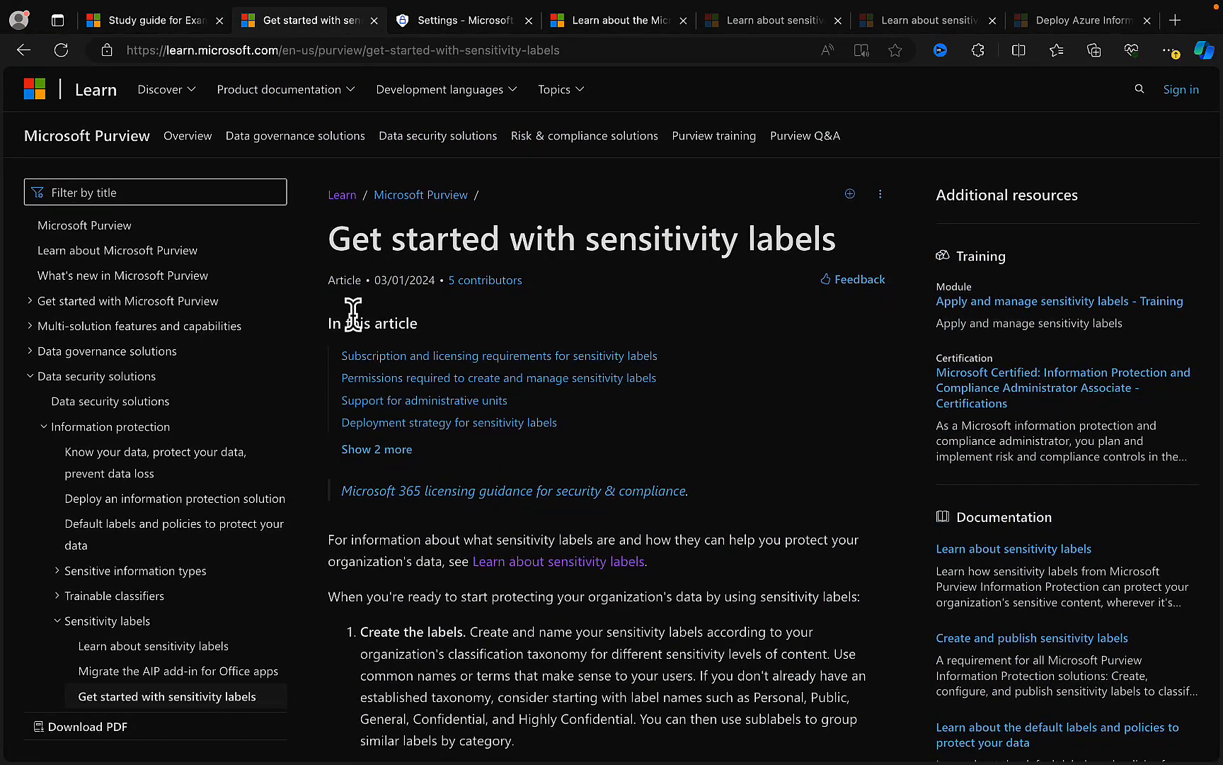
pyautogui.scroll(-2, 241, 622)
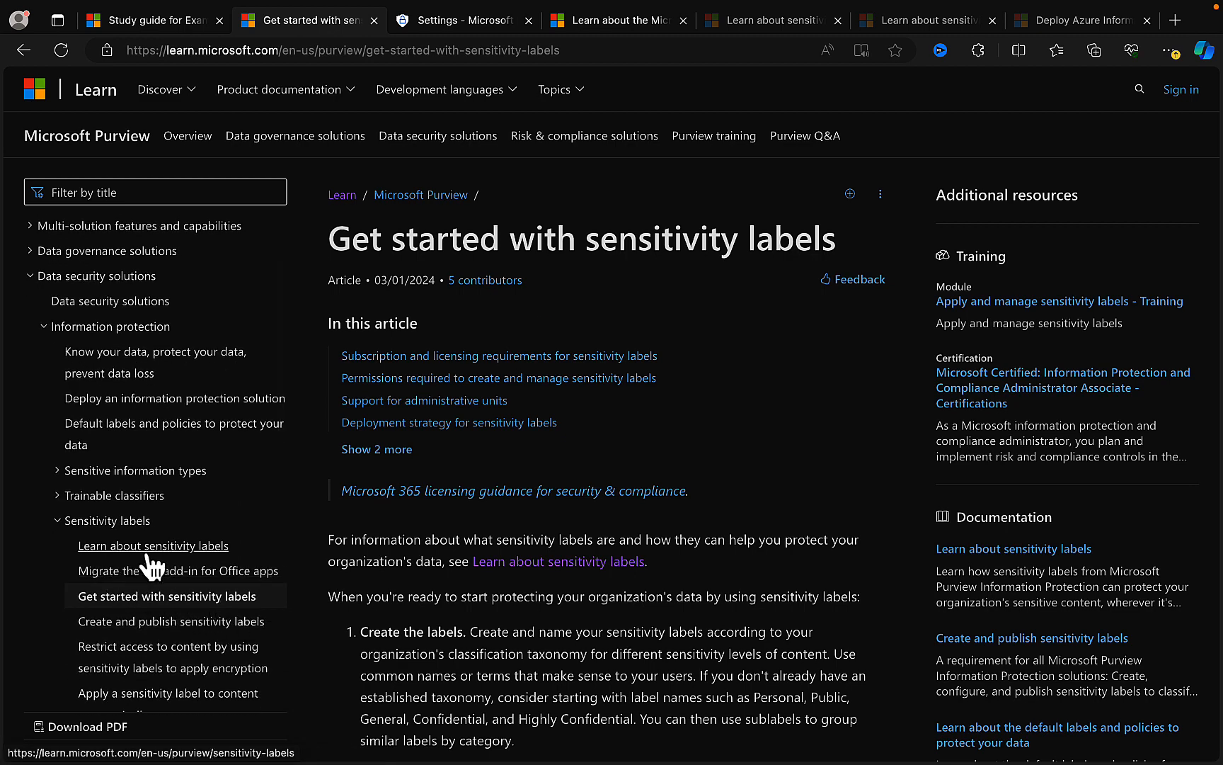
pyautogui.scroll(-3, 162, 566)
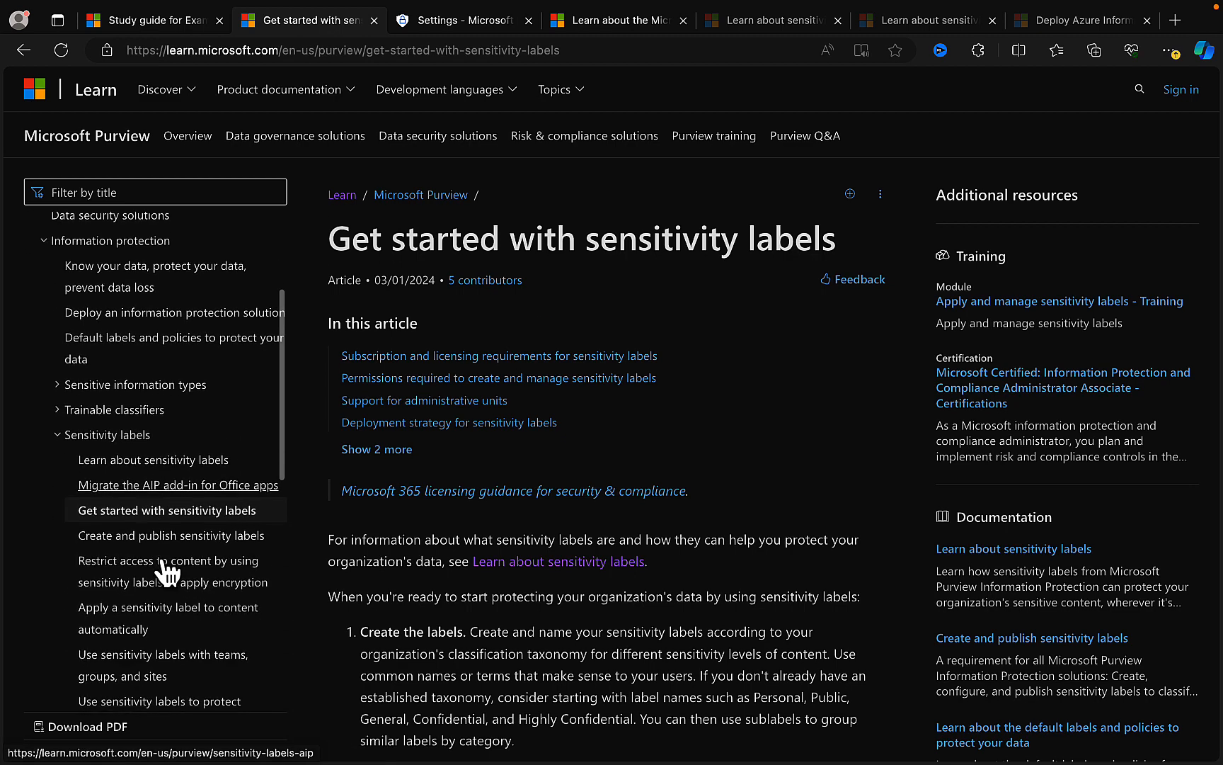
pyautogui.scroll(-2, 167, 570)
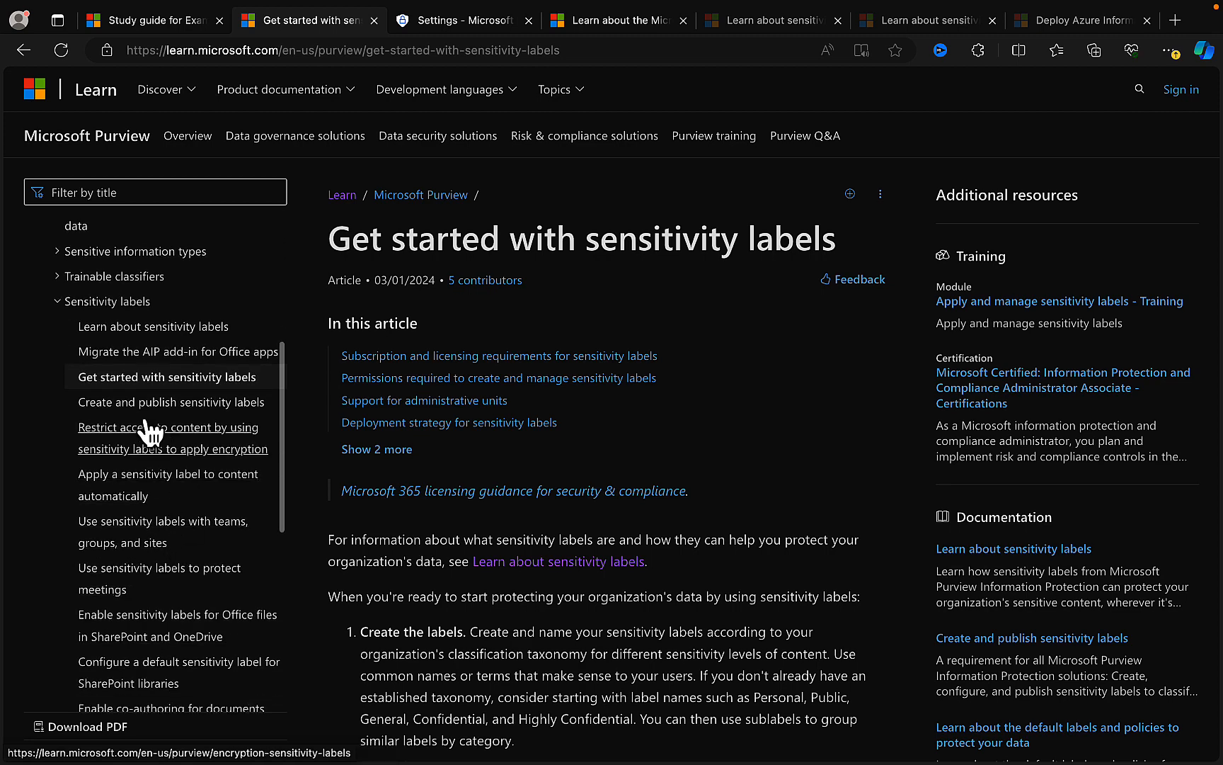
pyautogui.scroll(-1, 184, 525)
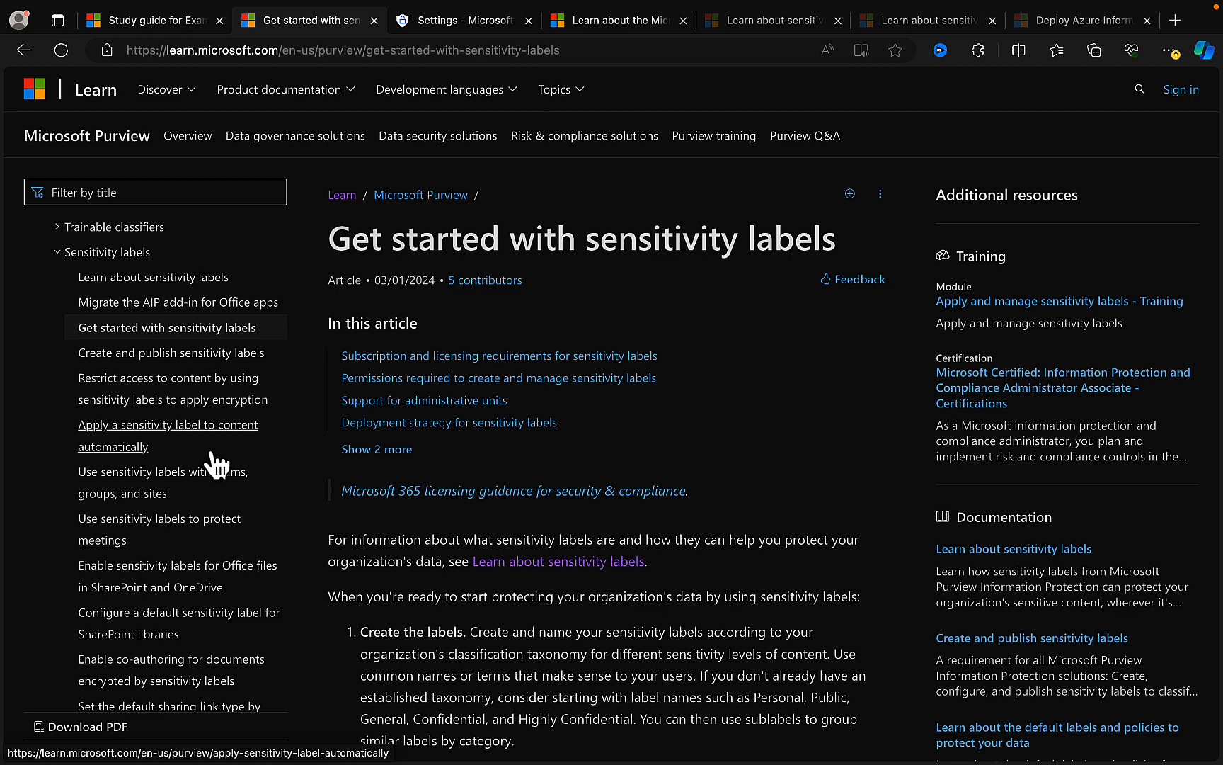
pyautogui.scroll(-1, 216, 464)
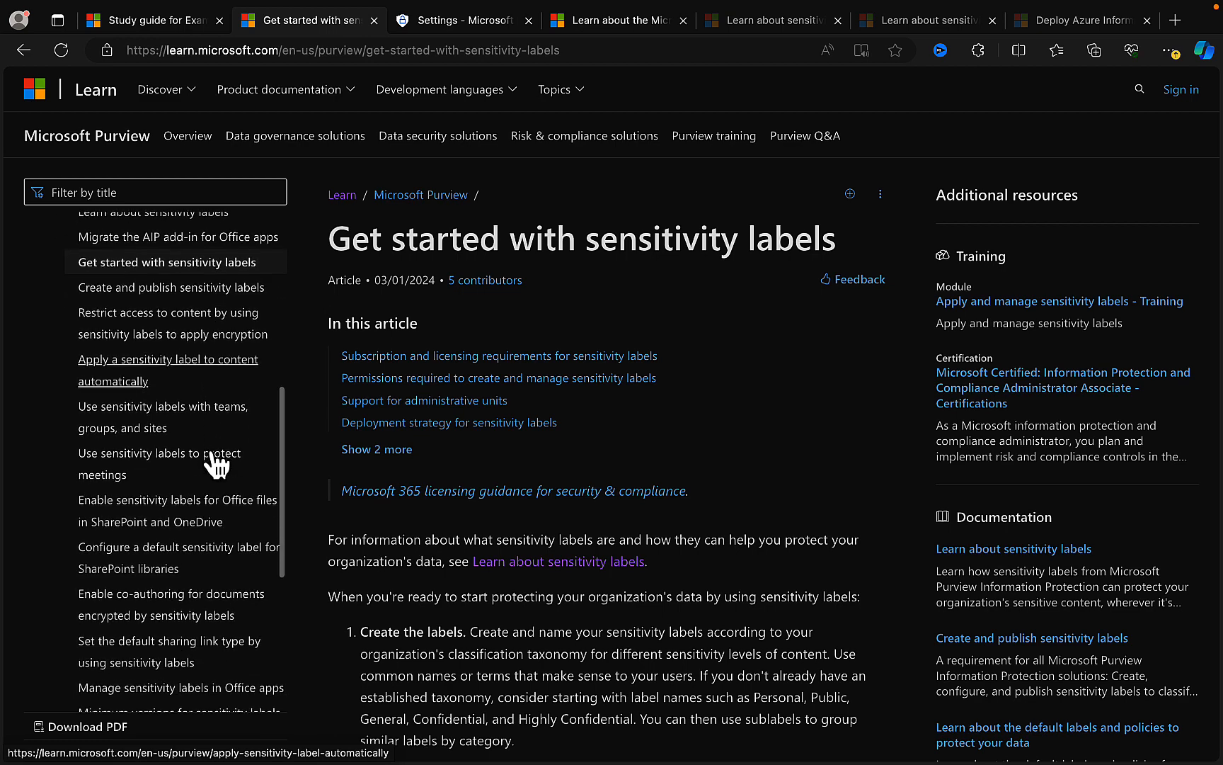